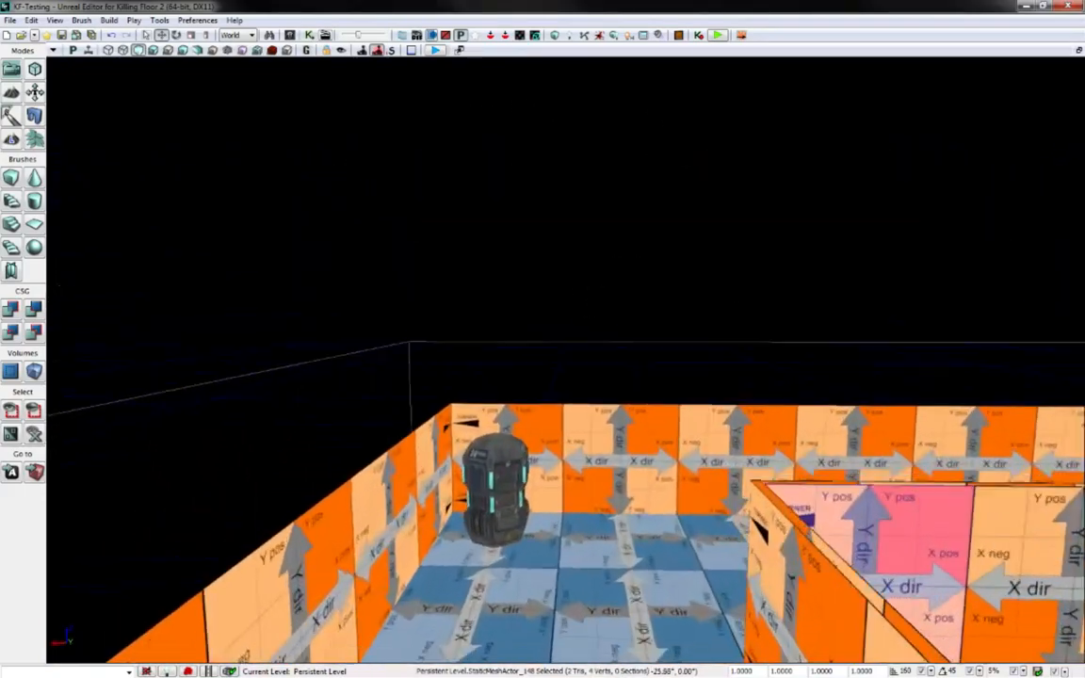
Select the outermost row of floor tiles along the outer wall beside the pod
{"action": "right_click_drag", "start_coordinate": [565, 358], "coordinate": [474, 527]}
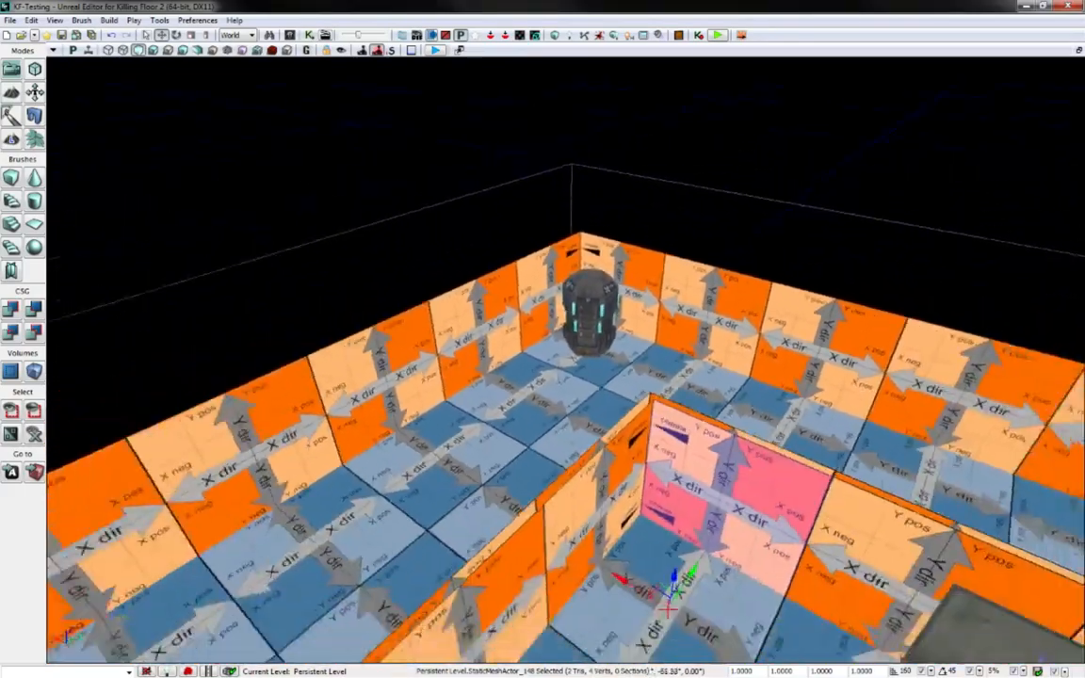
{"action": "right_click_drag", "start_coordinate": [565, 357], "coordinate": [376, 348]}
{"action": "right_click_drag", "start_coordinate": [836, 266], "coordinate": [320, 377]}
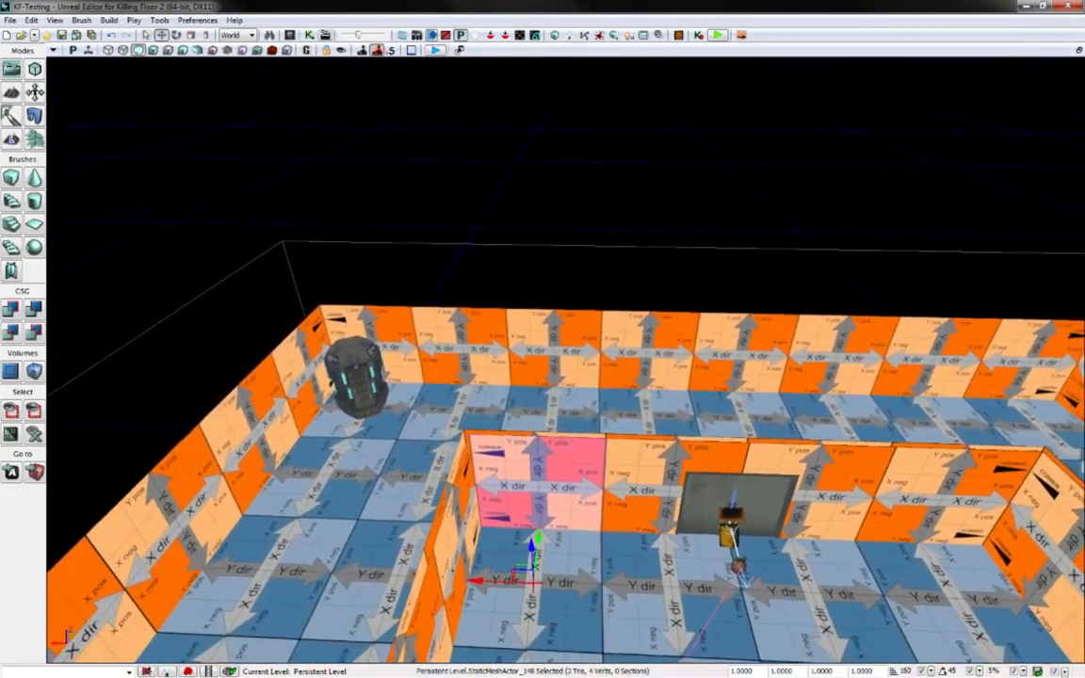
{"action": "left_click", "coordinate": [360, 382]}
{"action": "left_click", "coordinate": [550, 413], "text": "ctrl"}
{"action": "left_click", "coordinate": [646, 415], "text": "ctrl"}
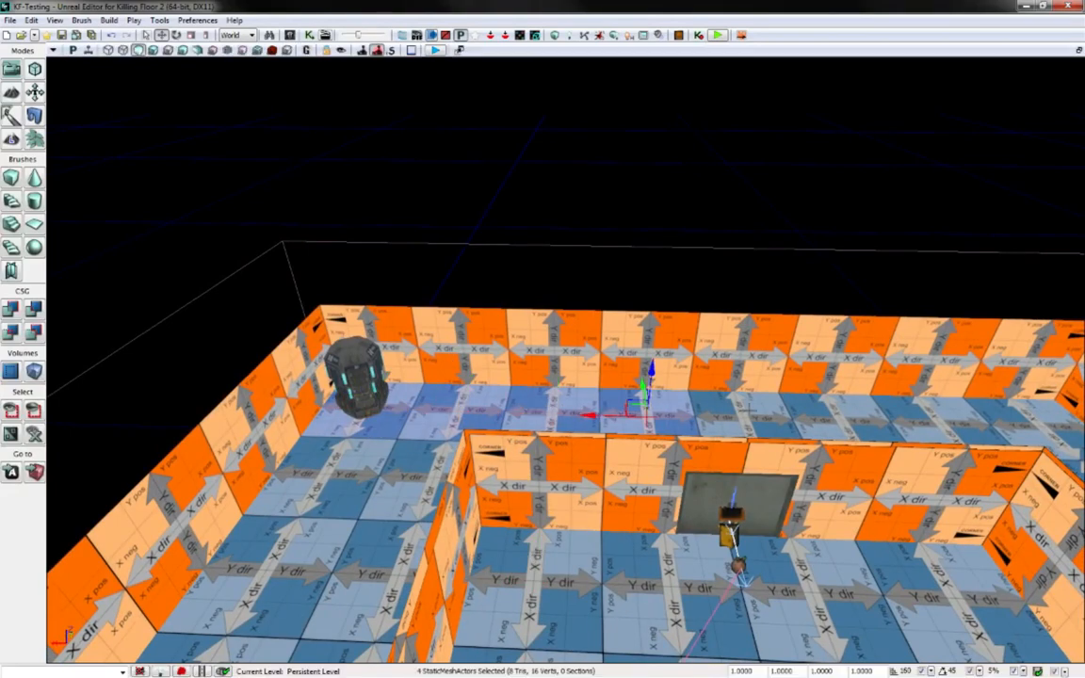
{"action": "left_click", "coordinate": [742, 416], "text": "ctrl"}
{"action": "left_click", "coordinate": [836, 419], "text": "ctrl"}
{"action": "left_click", "coordinate": [930, 421], "text": "ctrl"}
{"action": "left_click", "coordinate": [1024, 422], "text": "ctrl"}
Add the second row of floor tiles, between the first row and the inner room's wall, to the selection
{"action": "right_click_drag", "start_coordinate": [1024, 423], "coordinate": [989, 433]}
{"action": "left_click", "coordinate": [799, 420], "text": "ctrl"}
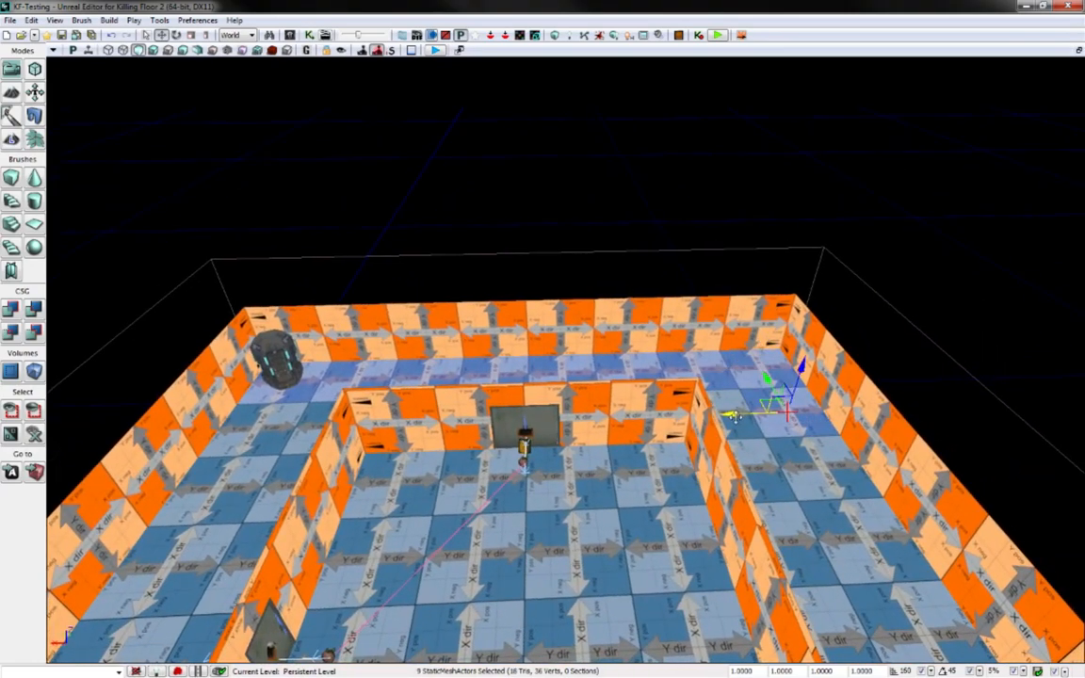
{"action": "left_click", "coordinate": [724, 396], "text": "ctrl"}
{"action": "key", "text": "w"}
{"action": "right_click_drag", "start_coordinate": [724, 397], "coordinate": [410, 410]}
{"action": "key", "text": "w"}
{"action": "left_click", "coordinate": [511, 519], "text": "ctrl"}
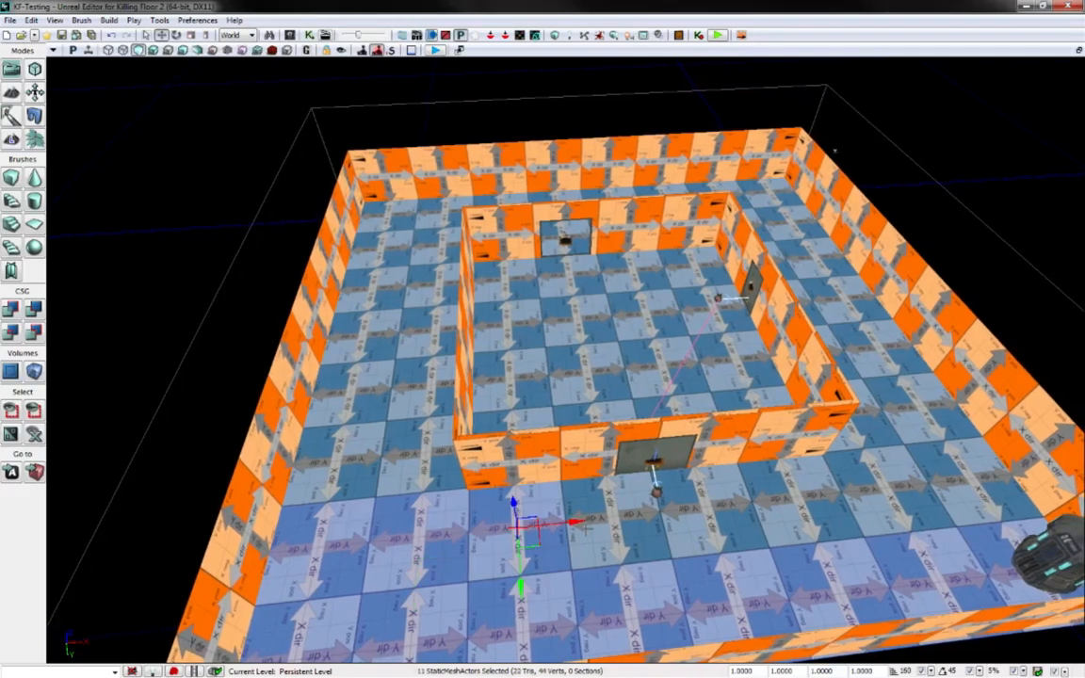
{"action": "left_click", "coordinate": [607, 527], "text": "ctrl"}
{"action": "left_click", "coordinate": [725, 529], "text": "ctrl"}
{"action": "left_click", "coordinate": [811, 519], "text": "ctrl"}
{"action": "left_click", "coordinate": [906, 494], "text": "ctrl"}
{"action": "left_click", "coordinate": [979, 478], "text": "ctrl"}
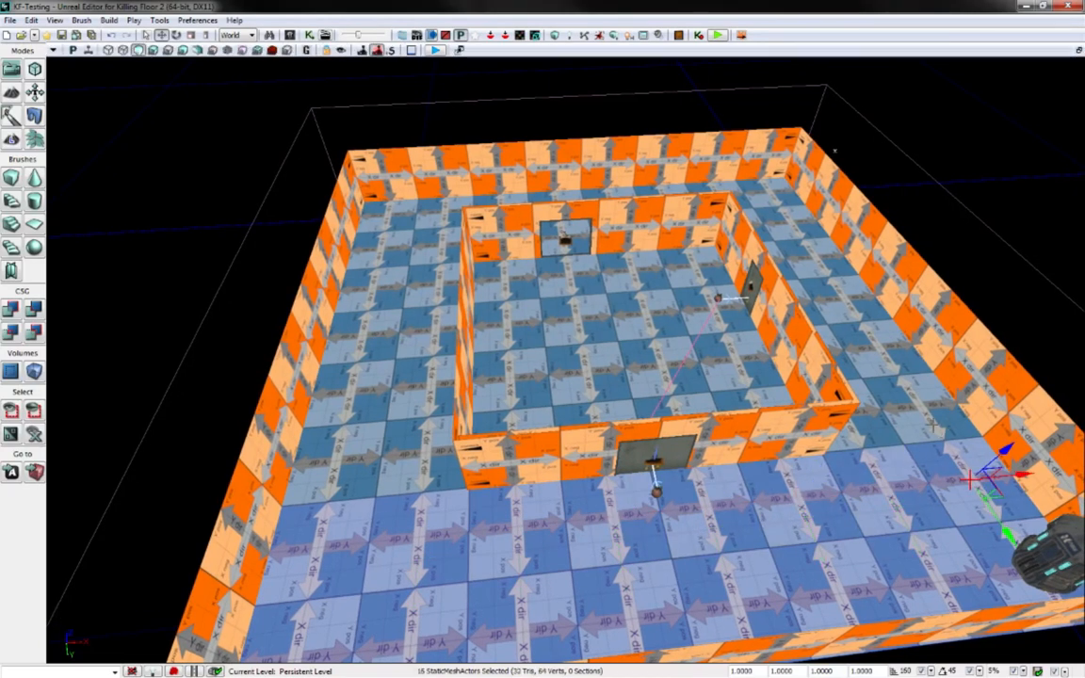
Add the side corridor's floor tiles farthest from the pod, plus the first two tiles of the opposite side corridor, to the selection
{"action": "left_click", "coordinate": [895, 426], "text": "ctrl"}
{"action": "left_click", "coordinate": [864, 432], "text": "ctrl"}
{"action": "left_click", "coordinate": [434, 462], "text": "ctrl"}
{"action": "left_click", "coordinate": [334, 460], "text": "ctrl"}
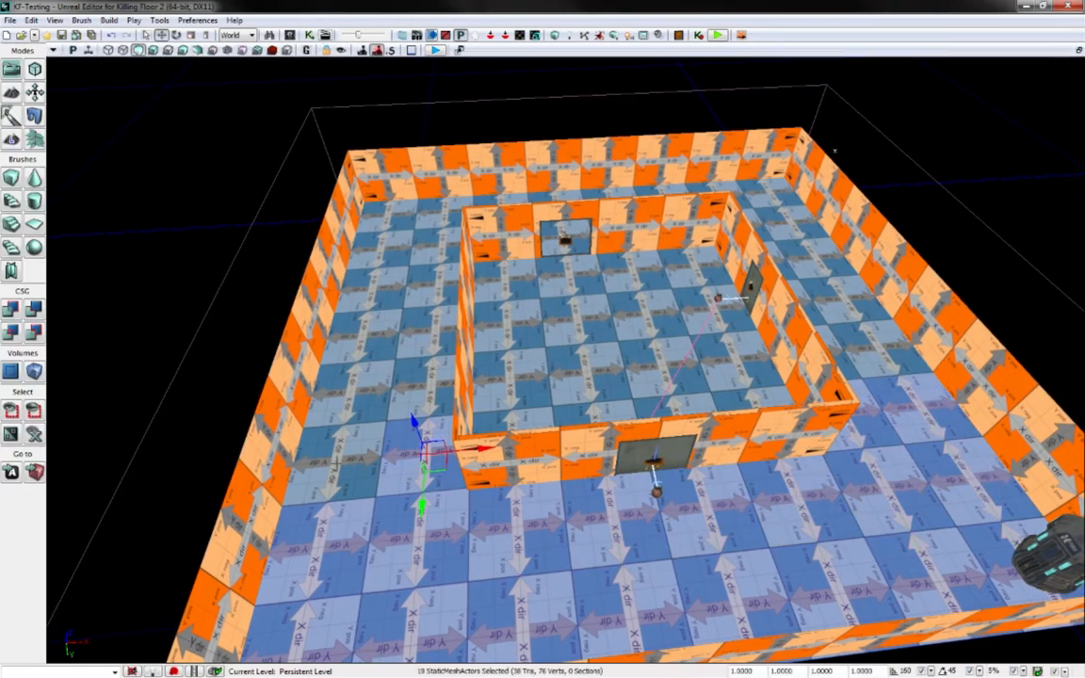
{"action": "left_click", "coordinate": [347, 402], "text": "ctrl"}
{"action": "left_click", "coordinate": [423, 384], "text": "ctrl"}
{"action": "left_click", "coordinate": [362, 333], "text": "ctrl"}
{"action": "left_click", "coordinate": [428, 329], "text": "ctrl"}
{"action": "left_click", "coordinate": [370, 288], "text": "ctrl"}
{"action": "left_click", "coordinate": [431, 283], "text": "ctrl"}
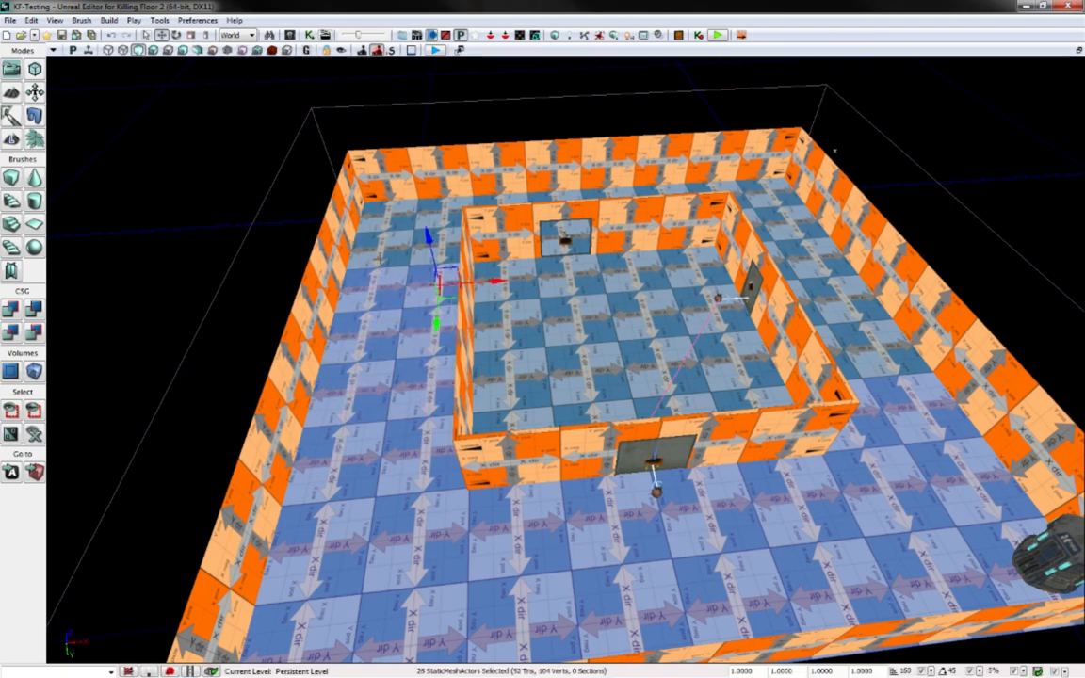
{"action": "left_click", "coordinate": [379, 248], "text": "ctrl"}
{"action": "left_click", "coordinate": [434, 241], "text": "ctrl"}
{"action": "left_click", "coordinate": [388, 212], "text": "ctrl"}
{"action": "left_click", "coordinate": [441, 205], "text": "ctrl"}
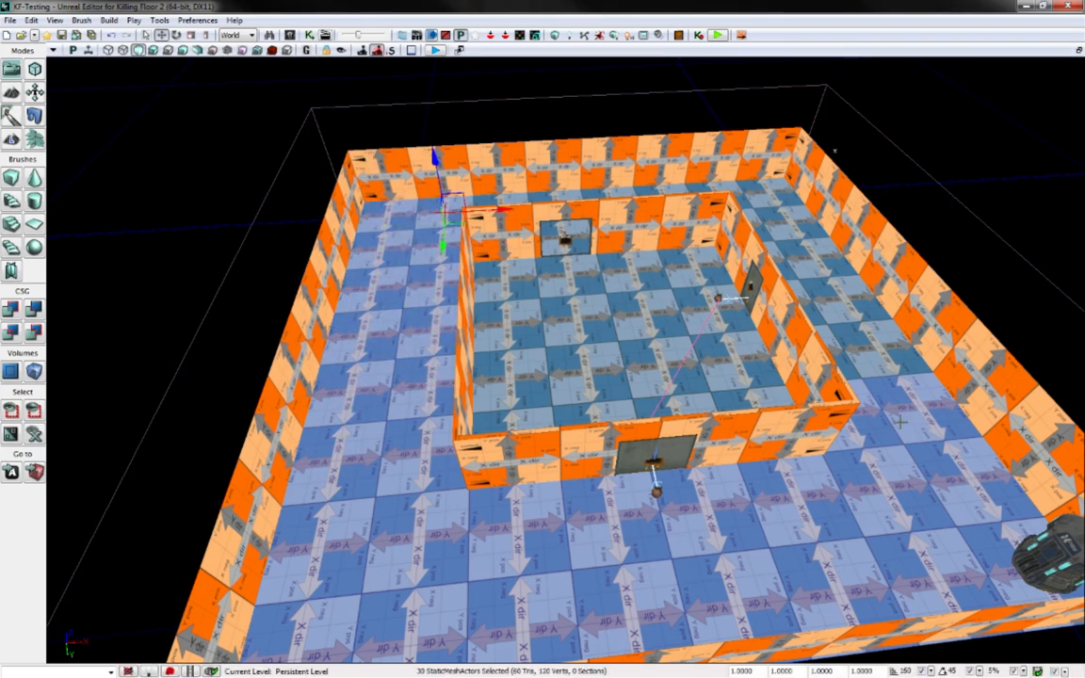
Add the remaining floor tiles of the side corridor nearest the pod to the selection, leaving out any wall panels
{"action": "left_click", "coordinate": [890, 318], "text": "ctrl"}
{"action": "left_click", "coordinate": [832, 309], "text": "ctrl"}
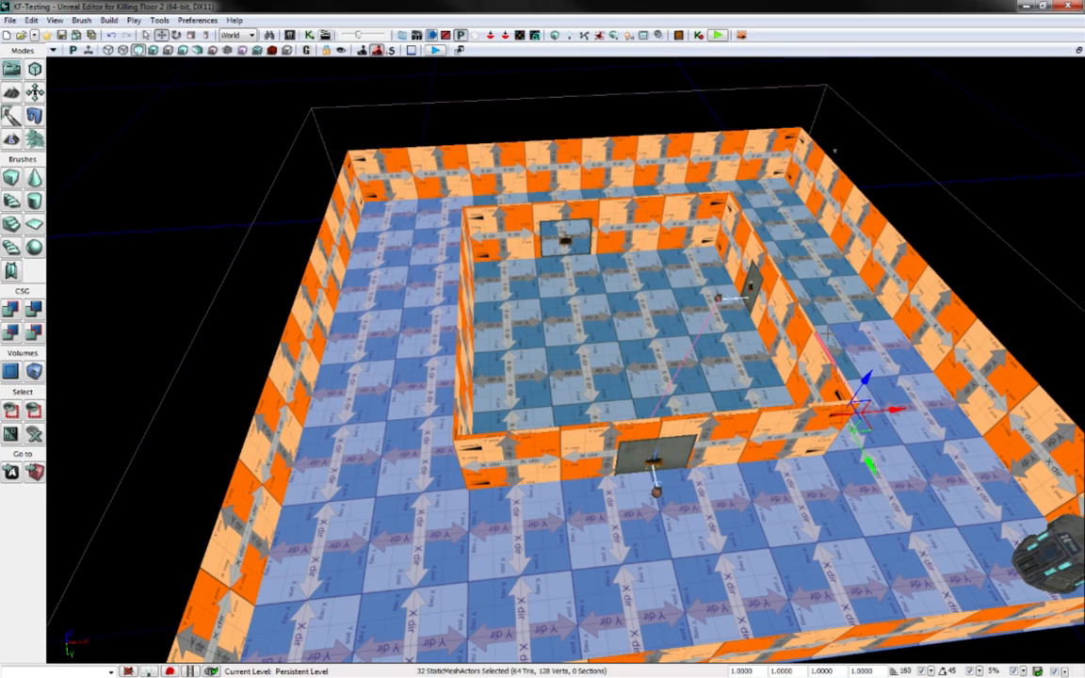
{"action": "left_click", "coordinate": [886, 345], "text": "ctrl"}
{"action": "left_click", "coordinate": [832, 343], "text": "ctrl"}
{"action": "left_click", "coordinate": [855, 292], "text": "ctrl"}
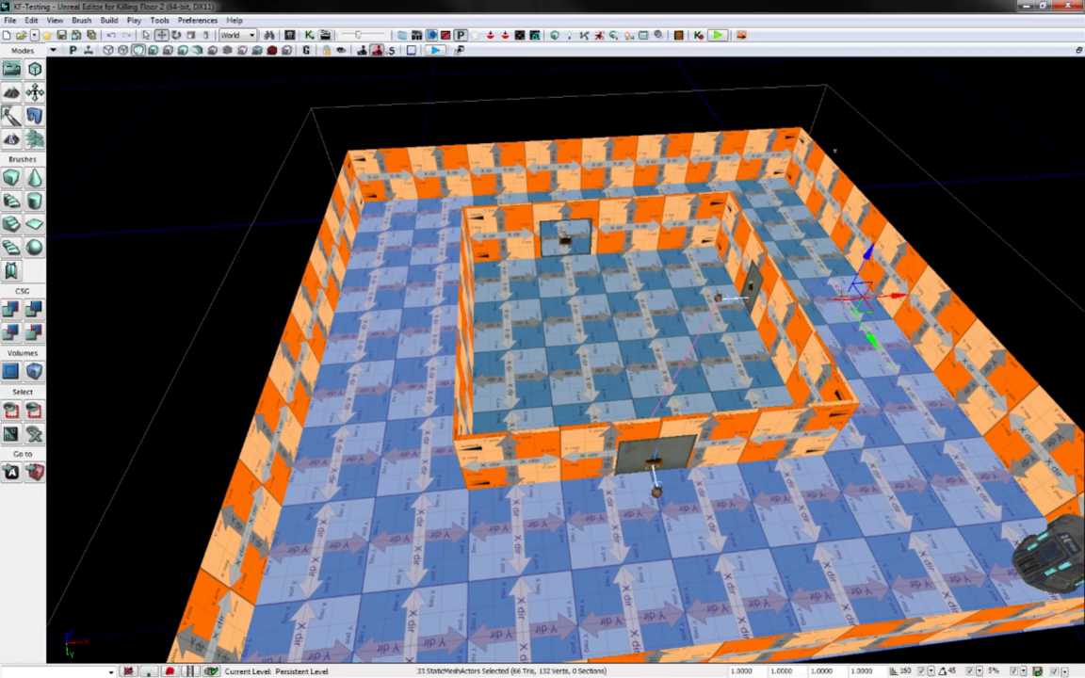
{"action": "right_click_drag", "start_coordinate": [855, 293], "coordinate": [835, 284]}
{"action": "right_click_drag", "start_coordinate": [880, 169], "coordinate": [800, 290]}
{"action": "left_click", "coordinate": [636, 368], "text": "ctrl"}
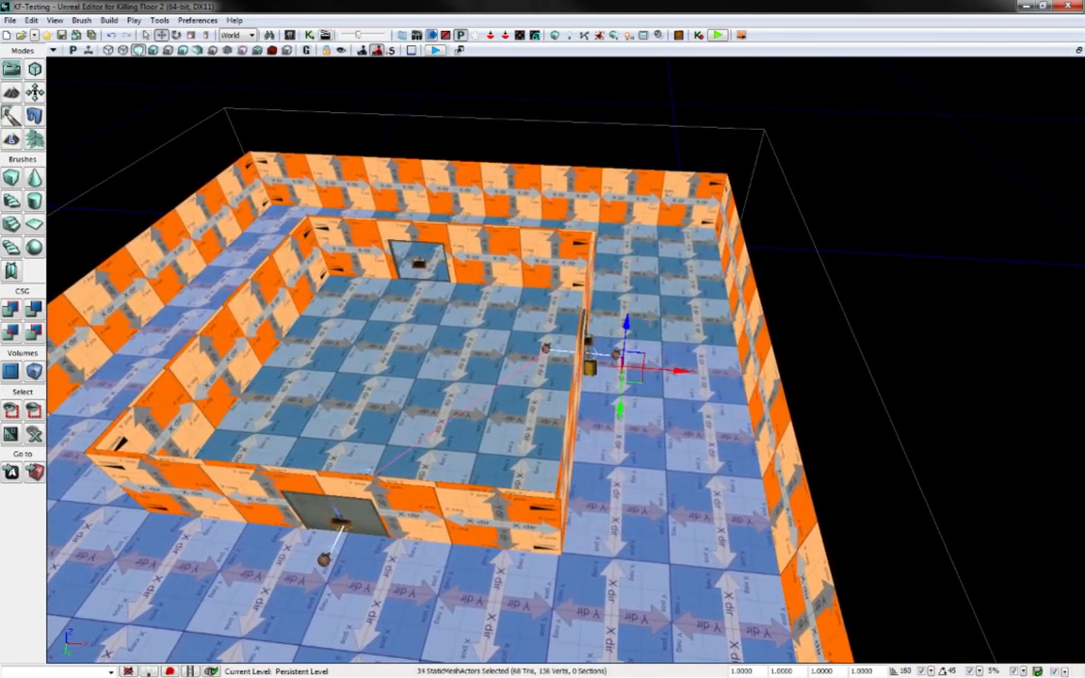
{"action": "left_click", "coordinate": [640, 322], "text": "ctrl"}
{"action": "left_click", "coordinate": [713, 327], "text": "ctrl"}
{"action": "left_click", "coordinate": [697, 244], "text": "ctrl"}
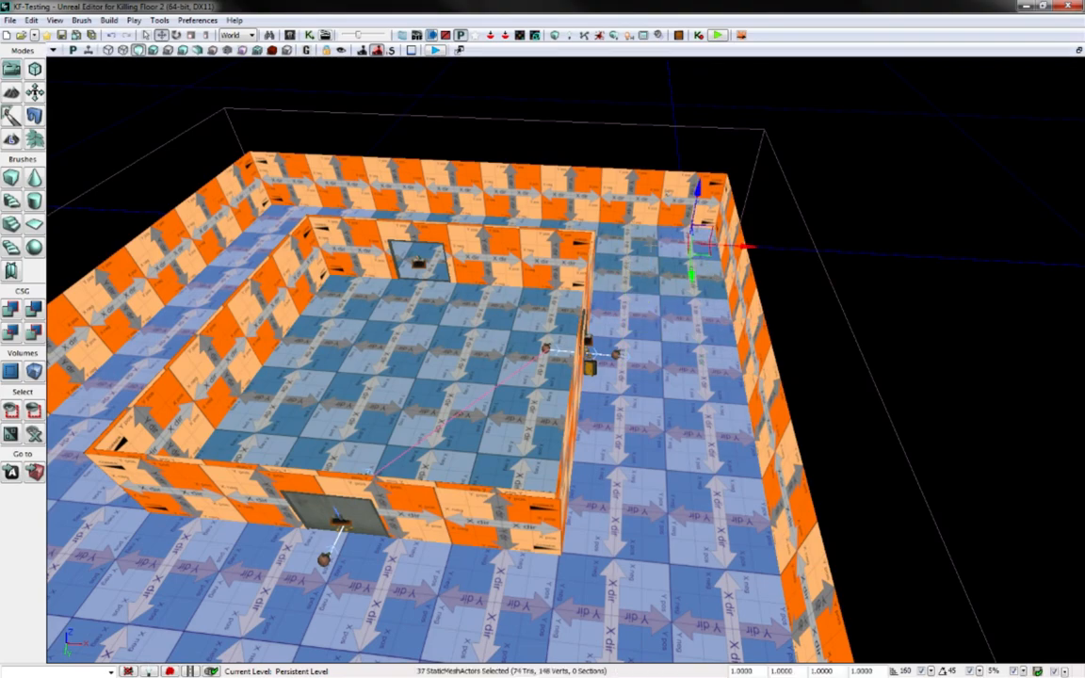
{"action": "left_click", "coordinate": [644, 244], "text": "ctrl"}
{"action": "left_click", "coordinate": [646, 283], "text": "ctrl"}
{"action": "left_click", "coordinate": [687, 282], "text": "ctrl"}
Add the last eight floor tiles of the remaining corridor to complete the selected ring around the inner room
{"action": "right_click_drag", "start_coordinate": [687, 283], "coordinate": [625, 247]}
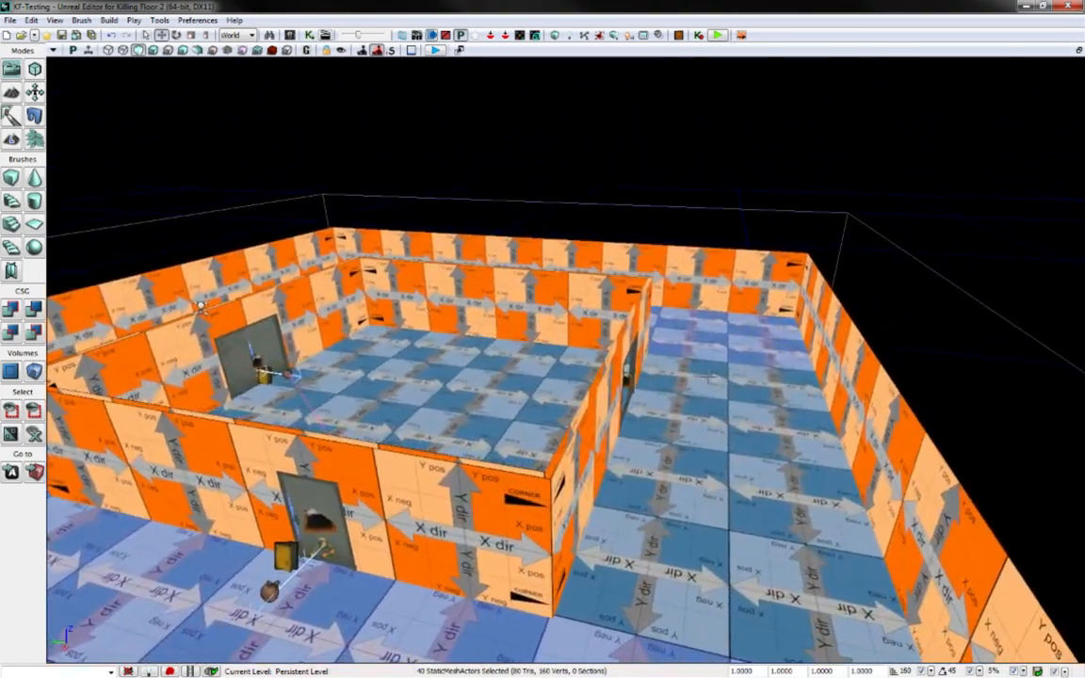
{"action": "left_click", "coordinate": [683, 376], "text": "ctrl"}
{"action": "left_click", "coordinate": [774, 384], "text": "ctrl"}
{"action": "left_click", "coordinate": [679, 423], "text": "ctrl"}
{"action": "left_click", "coordinate": [761, 434], "text": "ctrl"}
{"action": "left_click", "coordinate": [672, 476], "text": "ctrl"}
{"action": "left_click", "coordinate": [778, 490], "text": "ctrl"}
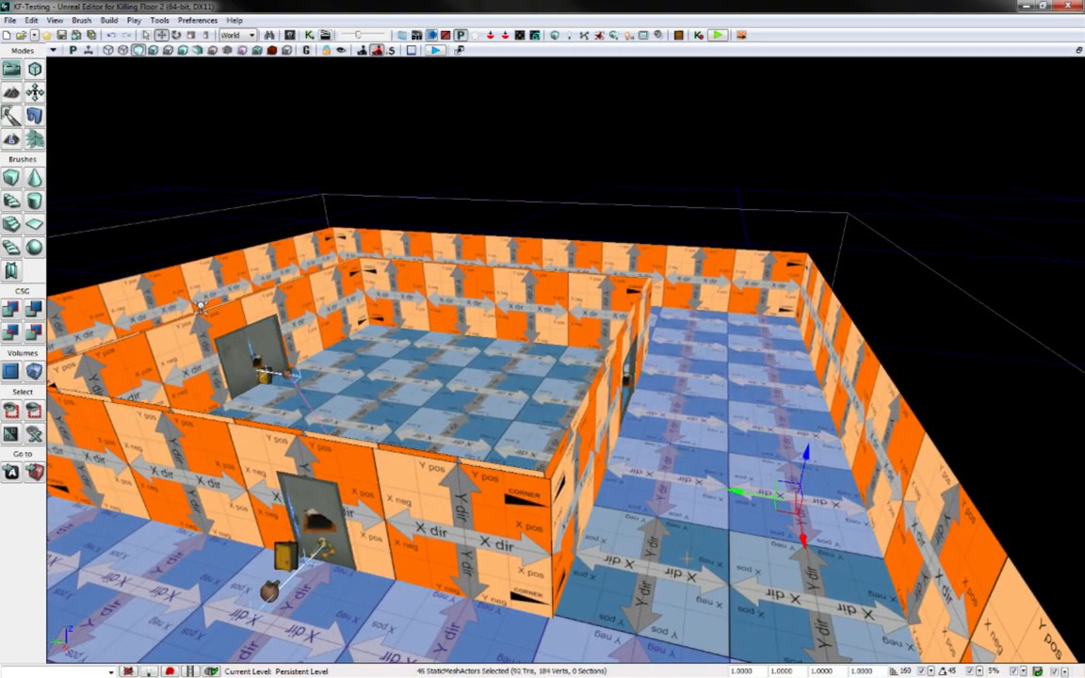
{"action": "left_click", "coordinate": [657, 559], "text": "ctrl"}
{"action": "left_click", "coordinate": [794, 597], "text": "ctrl"}
Duplicate the selected ring of floor tiles straight up to the wall tops as a ceiling over the corridor
{"action": "right_click_drag", "start_coordinate": [793, 597], "coordinate": [854, 586]}
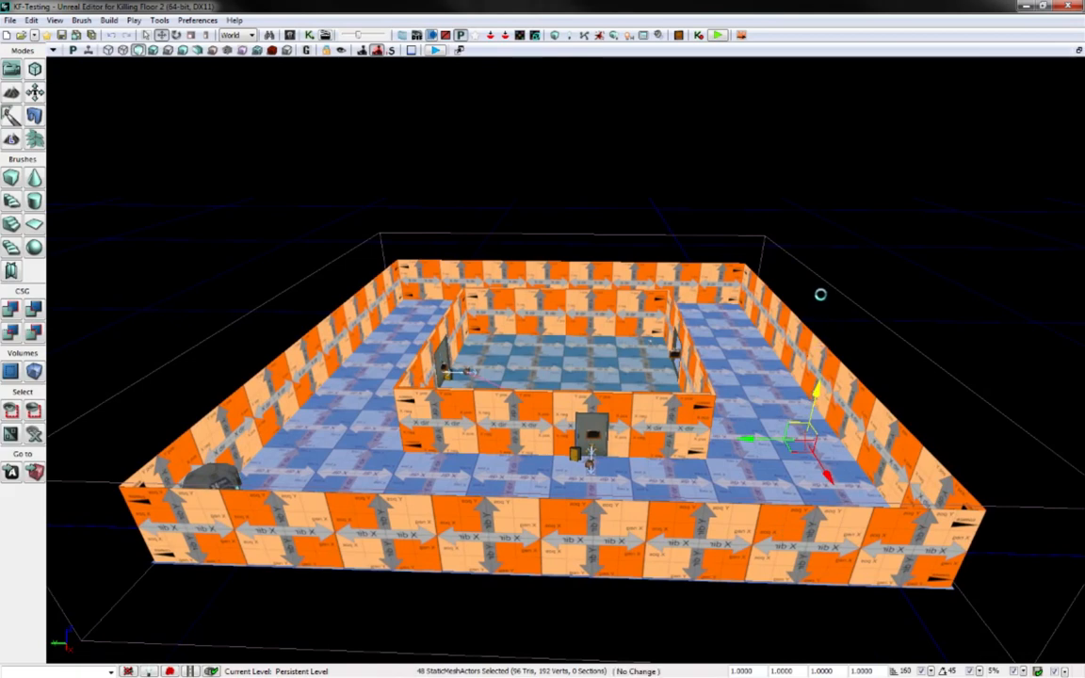
{"action": "left_click_drag", "start_coordinate": [821, 292], "coordinate": [809, 239], "text": "alt"}
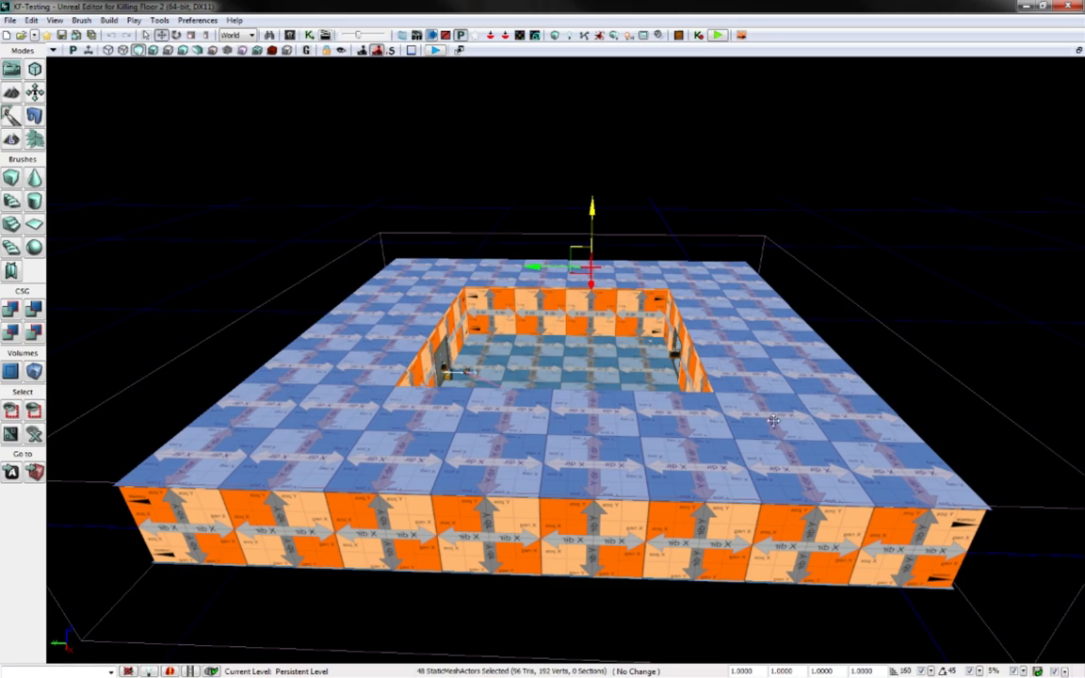
{"action": "right_click_drag", "start_coordinate": [773, 421], "coordinate": [969, 268]}
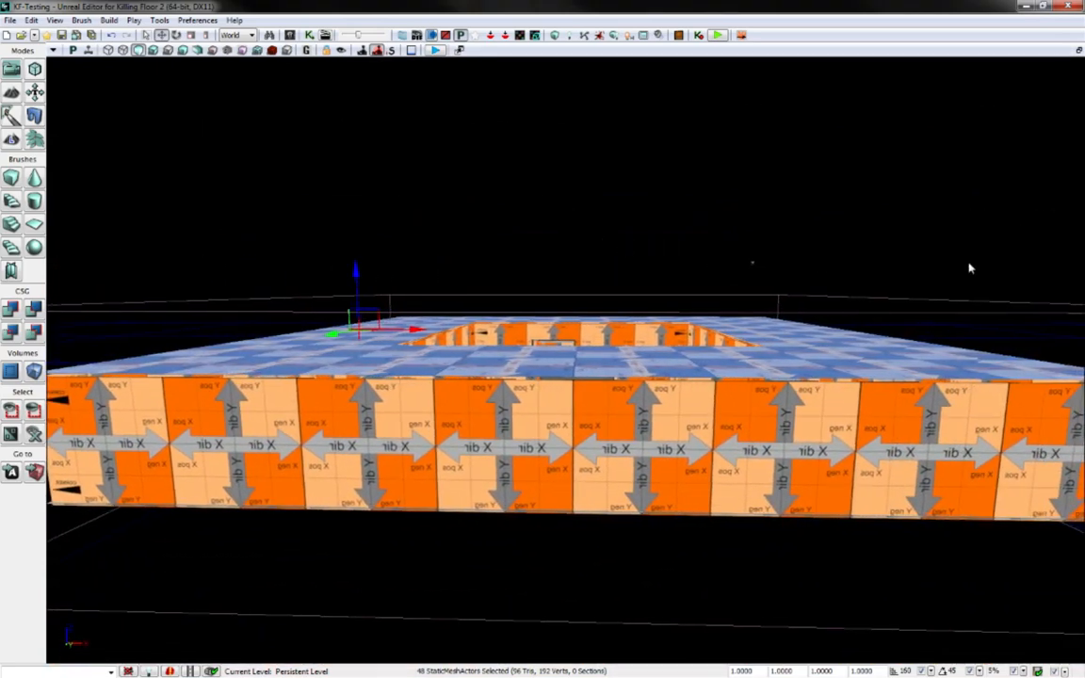
Raise the top of the indoor lighting volume well above the new ceiling using geometry editing in the side view
{"action": "left_click", "coordinate": [1079, 51]}
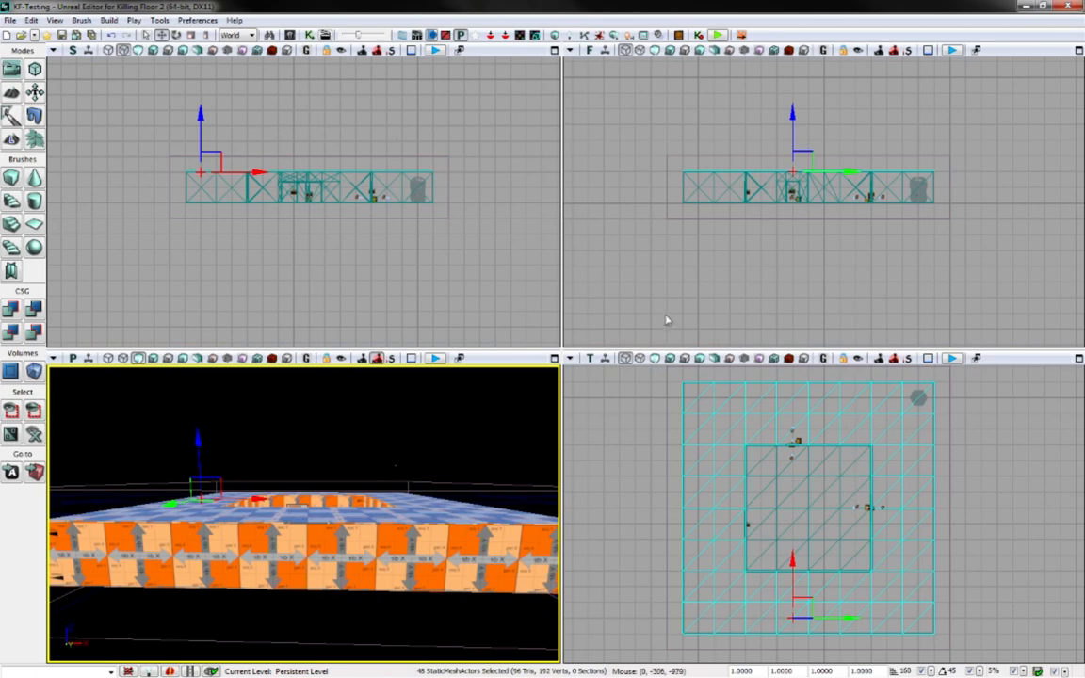
{"action": "left_click", "coordinate": [257, 217]}
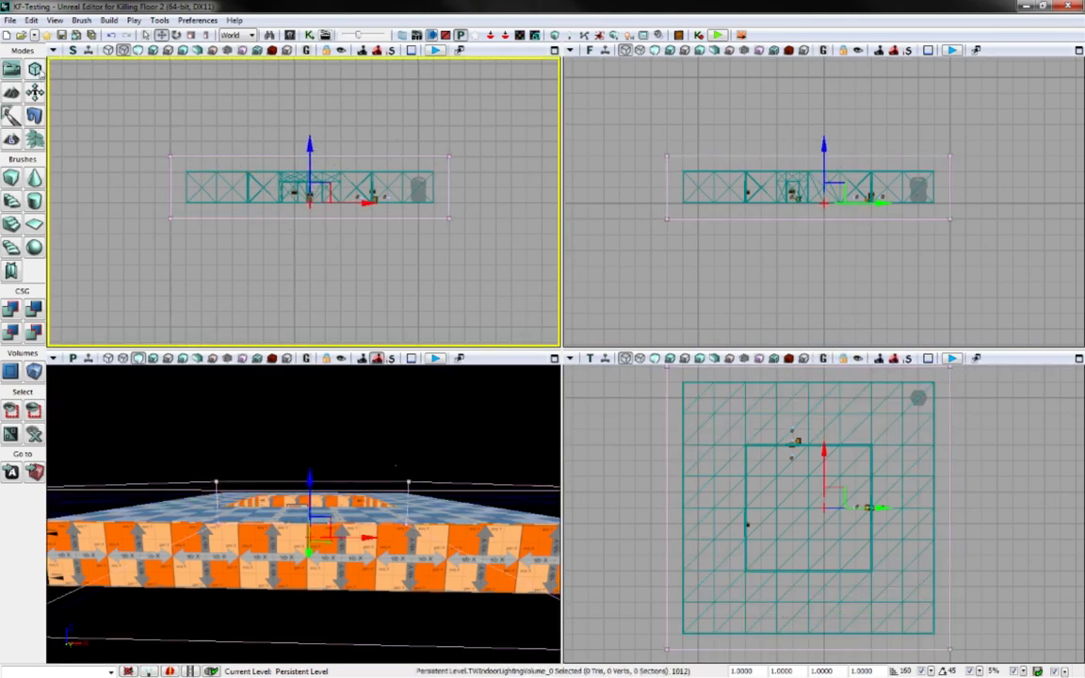
{"action": "left_click", "coordinate": [35, 70]}
{"action": "left_click", "coordinate": [328, 156]}
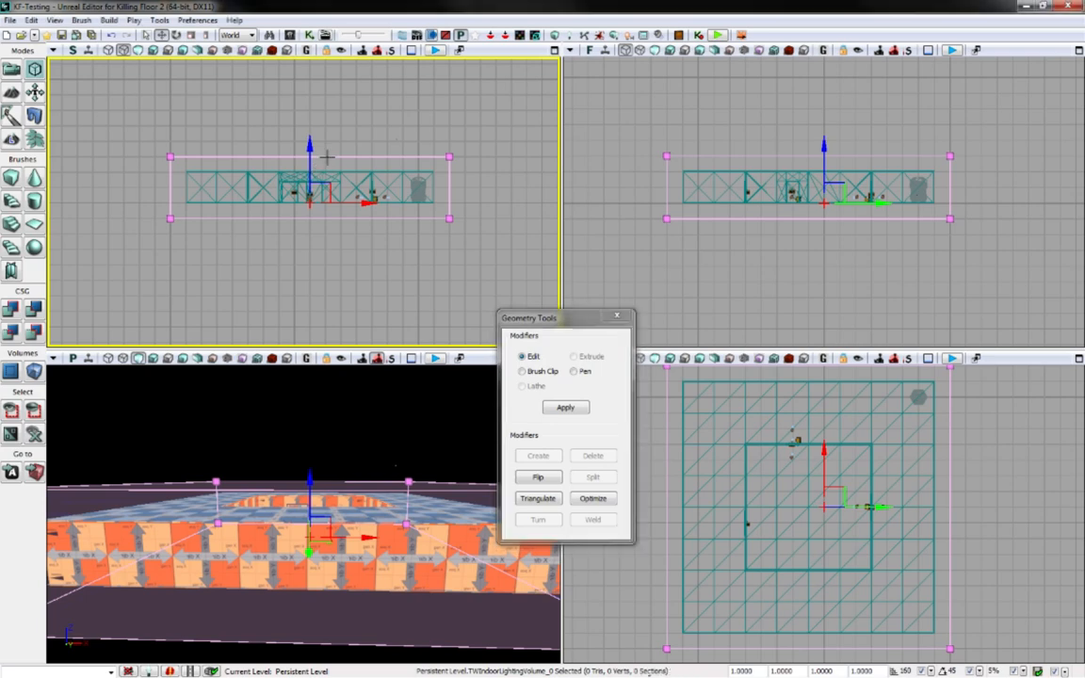
{"action": "left_click_drag", "start_coordinate": [311, 114], "coordinate": [317, 95]}
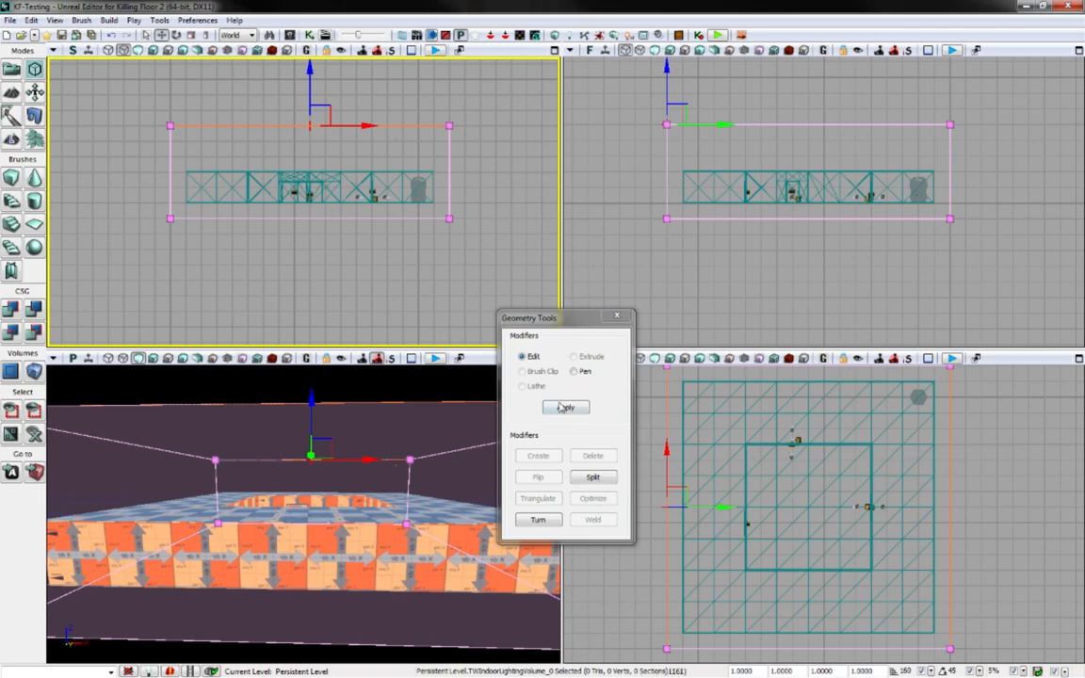
{"action": "left_click", "coordinate": [614, 316]}
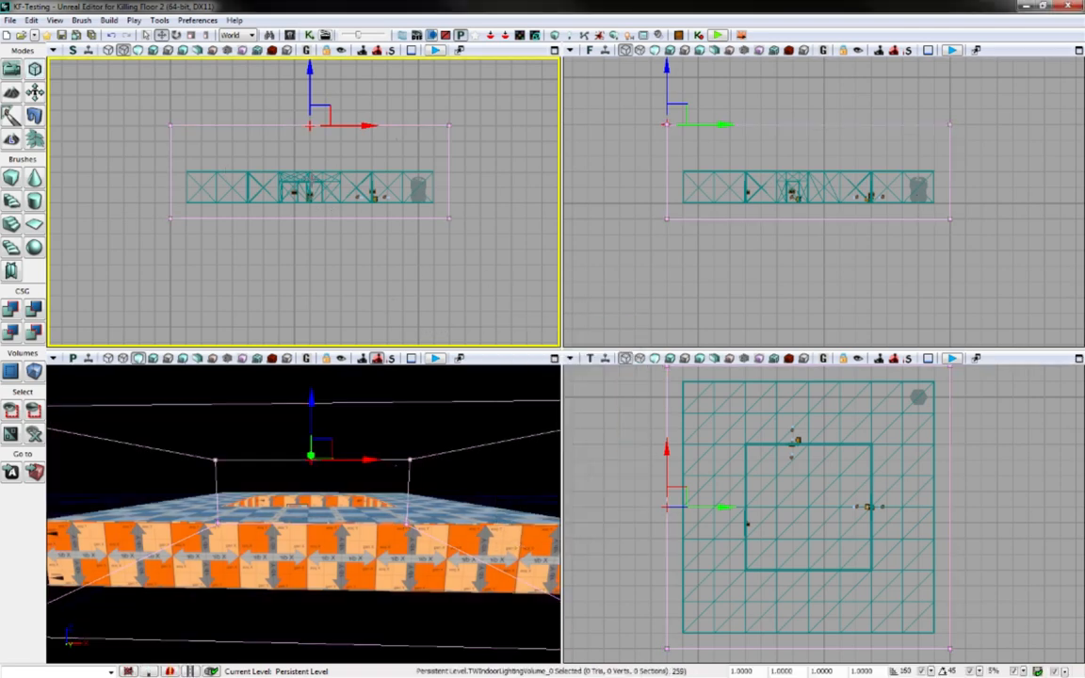
Select all eight wall panels on one outer side of the building in the maximized perspective view
{"action": "left_click", "coordinate": [554, 357]}
{"action": "mouse_move", "coordinate": [593, 463]}
{"action": "right_mouse_down"}
{"action": "mouse_move", "coordinate": [590, 395]}
{"action": "mouse_move", "coordinate": [480, 419]}
{"action": "mouse_move", "coordinate": [650, 447]}
{"action": "mouse_move", "coordinate": [509, 451]}
{"action": "mouse_move", "coordinate": [612, 446]}
{"action": "mouse_move", "coordinate": [430, 435]}
{"action": "mouse_move", "coordinate": [683, 446]}
{"action": "mouse_move", "coordinate": [595, 445]}
{"action": "right_mouse_up"}
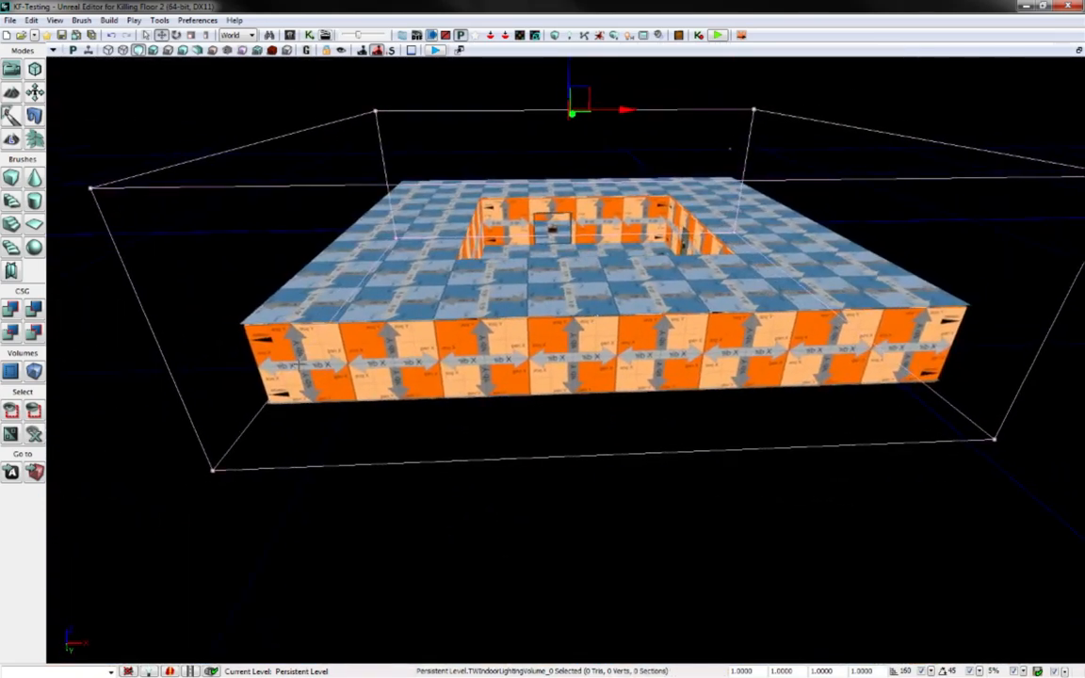
{"action": "left_click", "coordinate": [405, 369]}
{"action": "left_click", "coordinate": [495, 361], "text": "ctrl"}
{"action": "left_click", "coordinate": [313, 366], "text": "ctrl"}
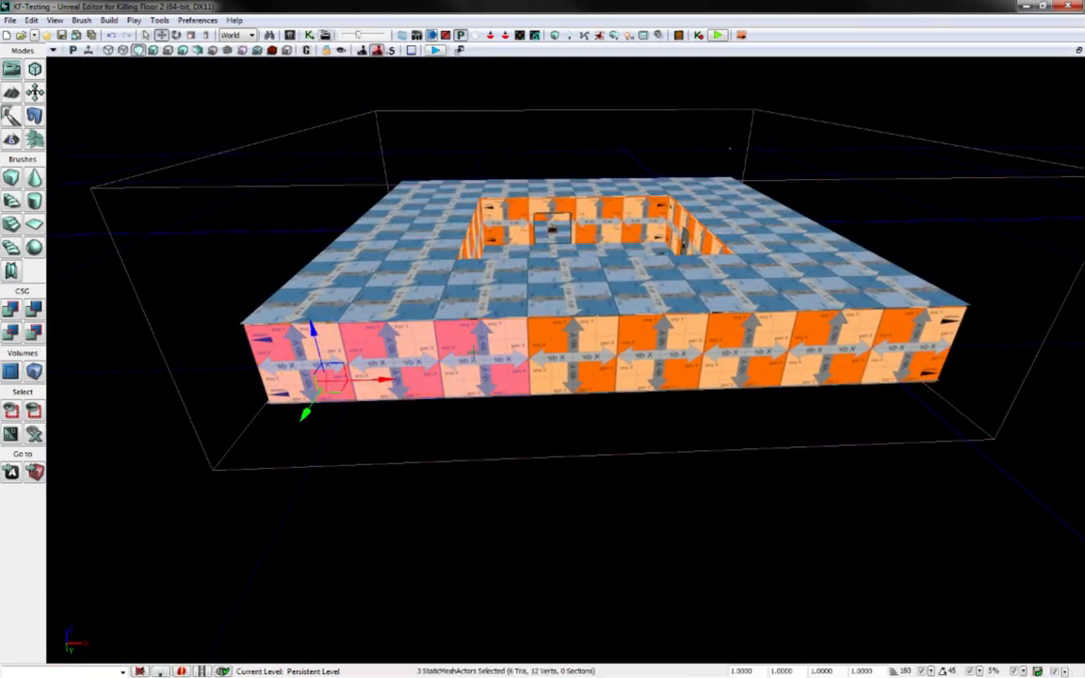
{"action": "left_click", "coordinate": [491, 362]}
{"action": "left_click", "coordinate": [312, 365], "text": "ctrl"}
{"action": "left_click", "coordinate": [402, 364], "text": "ctrl"}
{"action": "left_click", "coordinate": [659, 360], "text": "ctrl"}
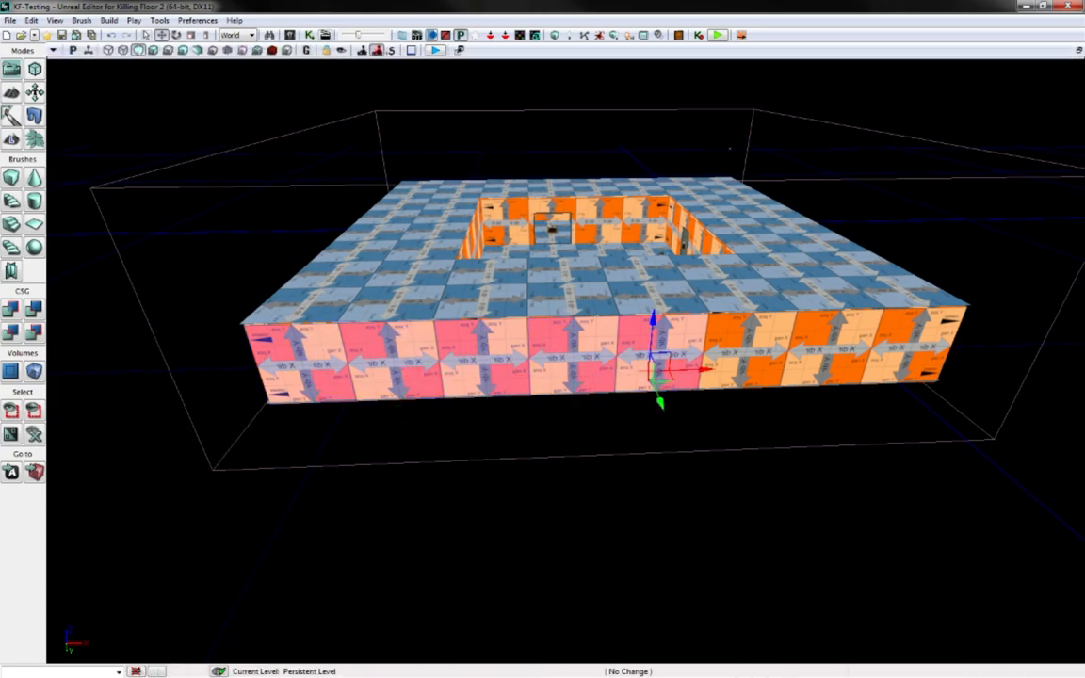
{"action": "left_click", "coordinate": [744, 354], "text": "ctrl"}
{"action": "left_click", "coordinate": [824, 351], "text": "ctrl"}
{"action": "left_click", "coordinate": [911, 349], "text": "ctrl"}
Add the eight wall panels of the adjacent outer side to the selection
{"action": "right_click_drag", "start_coordinate": [912, 348], "coordinate": [722, 345]}
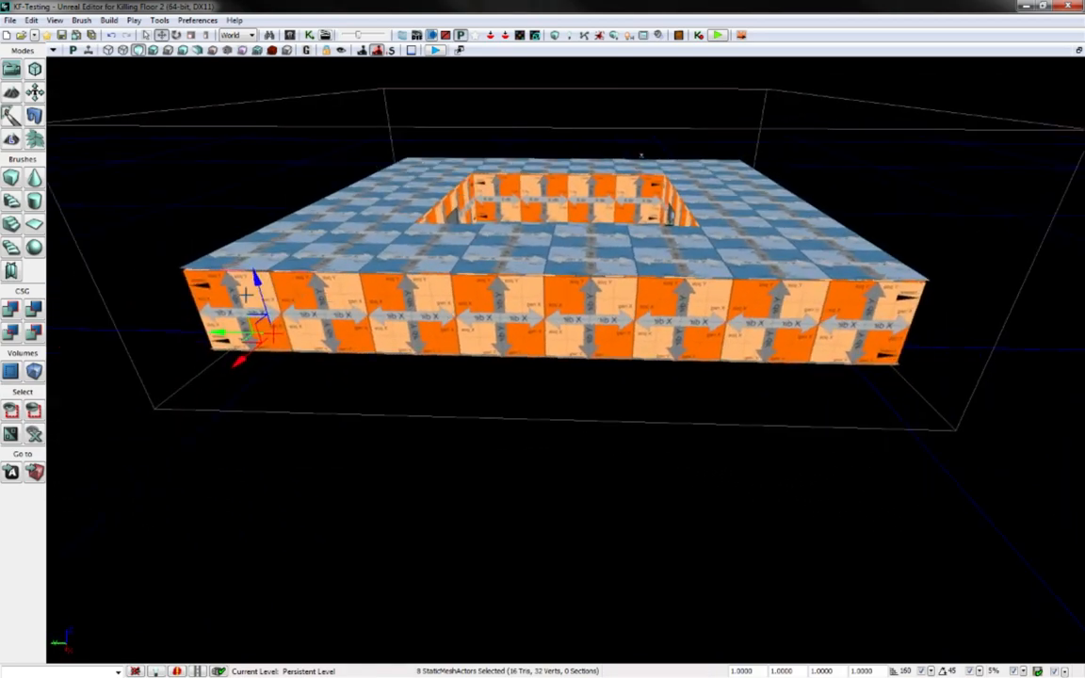
{"action": "left_click", "coordinate": [228, 315], "text": "ctrl"}
{"action": "left_click", "coordinate": [317, 315], "text": "ctrl"}
{"action": "left_click", "coordinate": [407, 315], "text": "ctrl"}
{"action": "left_click", "coordinate": [496, 315], "text": "ctrl"}
{"action": "left_click", "coordinate": [586, 316], "text": "ctrl"}
{"action": "left_click", "coordinate": [675, 315], "text": "ctrl"}
{"action": "left_click", "coordinate": [765, 315], "text": "ctrl"}
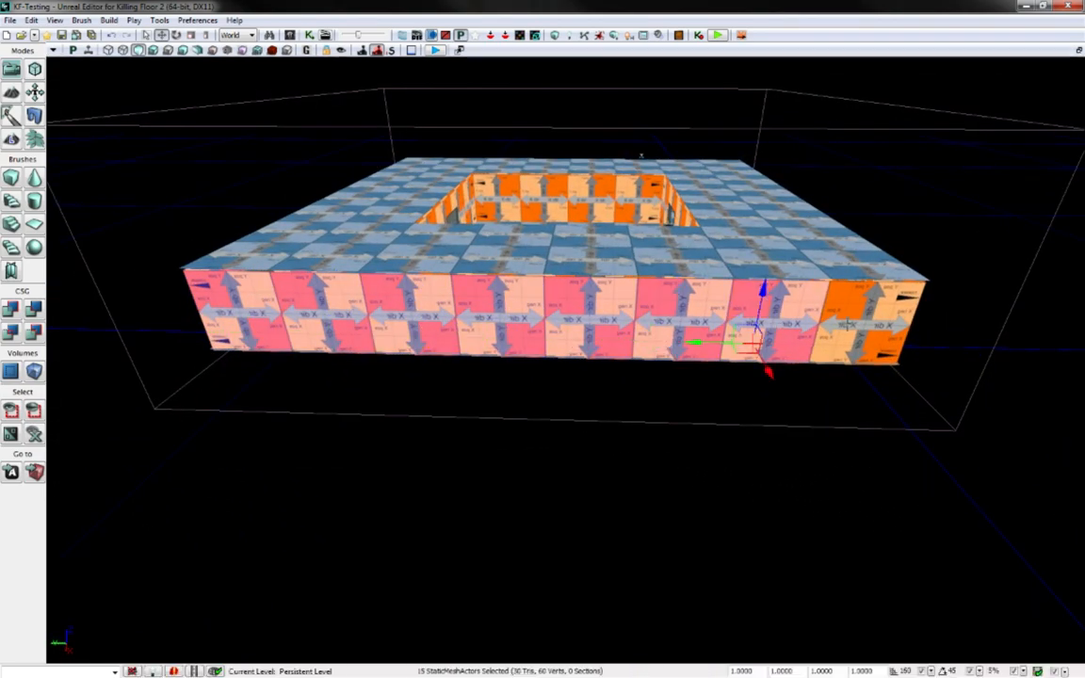
{"action": "left_click", "coordinate": [854, 315], "text": "ctrl"}
Add the eight wall panels of the third outer side to the selection
{"action": "key", "text": "d"}
{"action": "right_click_drag", "start_coordinate": [854, 315], "coordinate": [589, 302]}
{"action": "scroll", "coordinate": [739, 306], "scroll_direction": "up", "scroll_amount": 2}
{"action": "left_click", "coordinate": [277, 329], "text": "ctrl"}
{"action": "left_click", "coordinate": [322, 339], "text": "ctrl"}
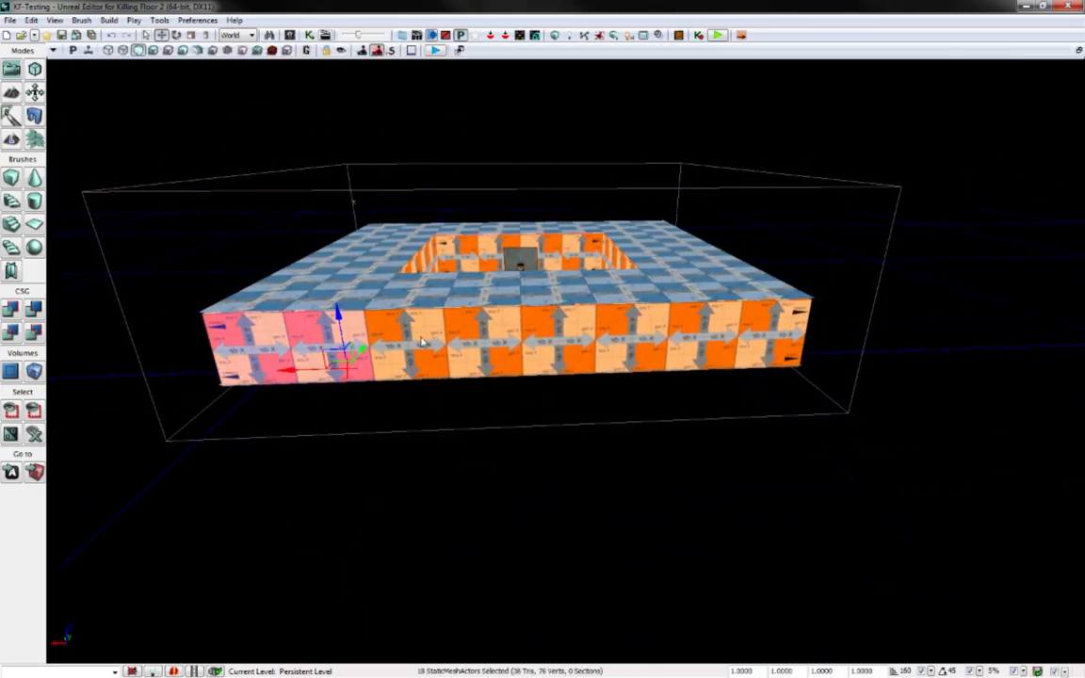
{"action": "left_click", "coordinate": [403, 339], "text": "ctrl"}
{"action": "left_click", "coordinate": [482, 339], "text": "ctrl"}
{"action": "left_click", "coordinate": [697, 339], "text": "ctrl"}
{"action": "left_click", "coordinate": [772, 339], "text": "ctrl"}
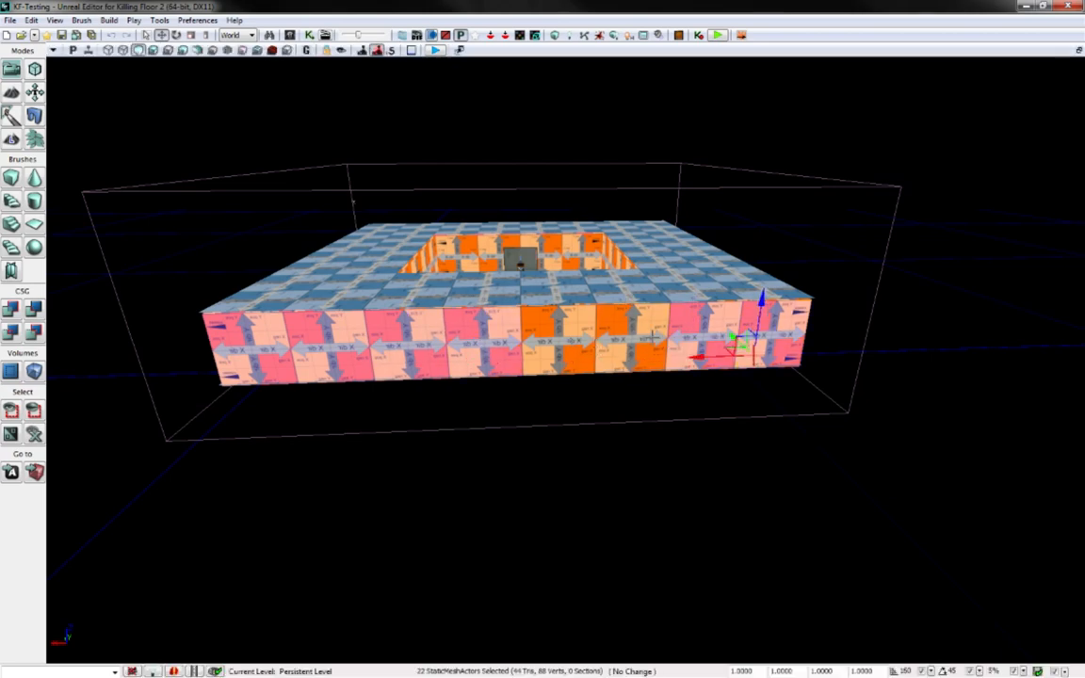
{"action": "left_click", "coordinate": [640, 339], "text": "ctrl"}
{"action": "left_click", "coordinate": [562, 339], "text": "ctrl"}
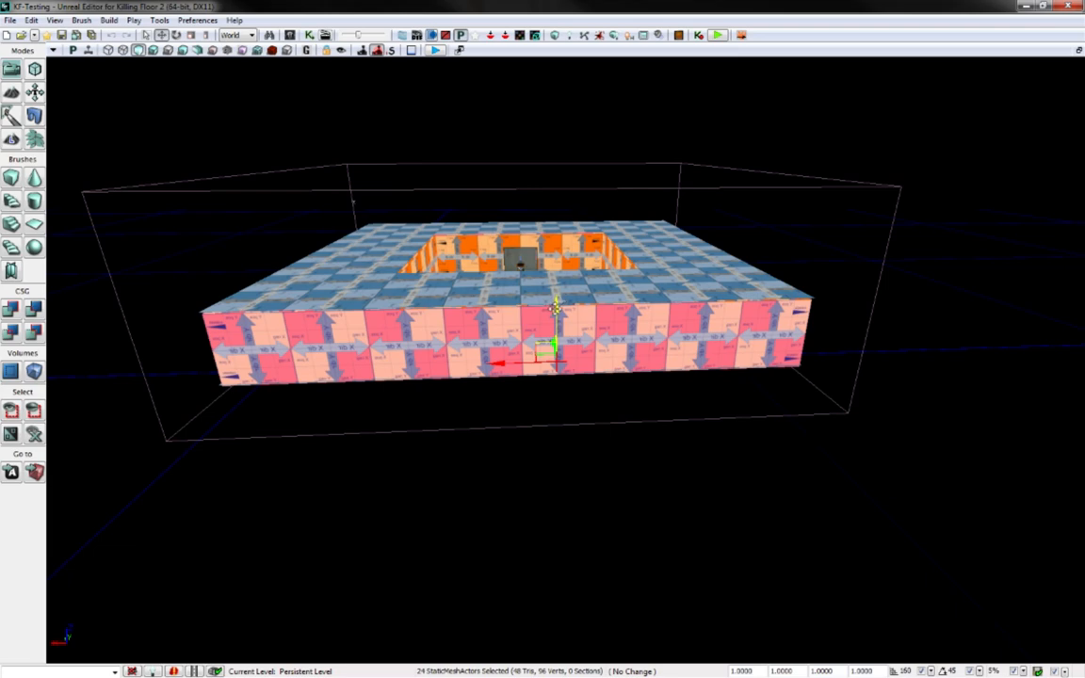
{"action": "left_click", "coordinate": [584, 326]}
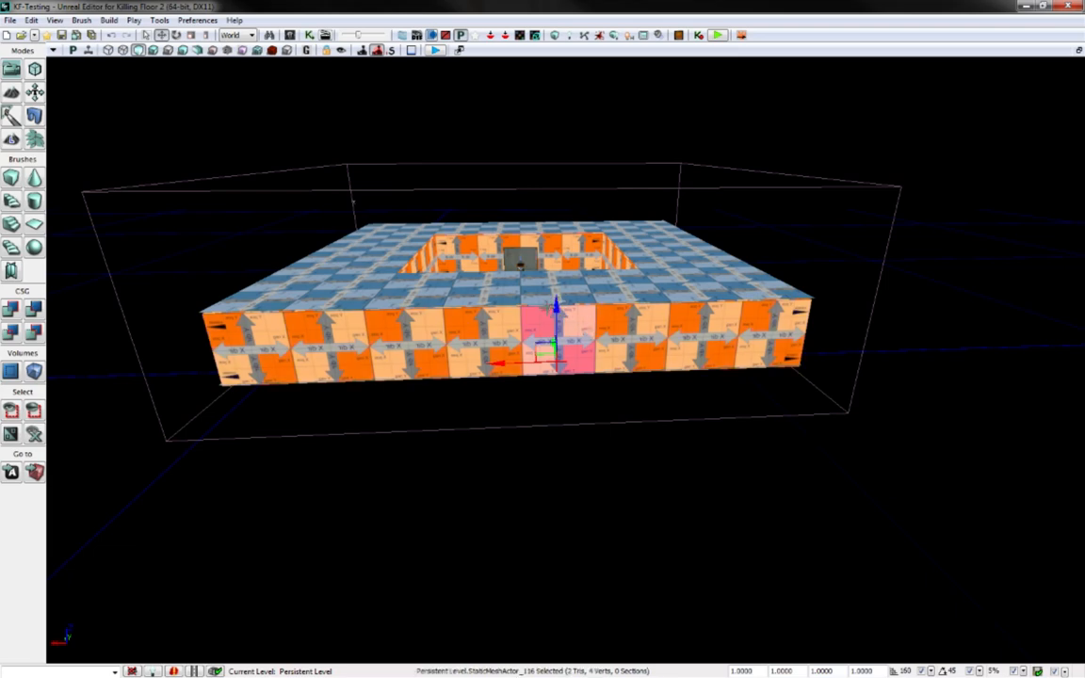
{"action": "right_click_drag", "start_coordinate": [498, 334], "coordinate": [457, 340]}
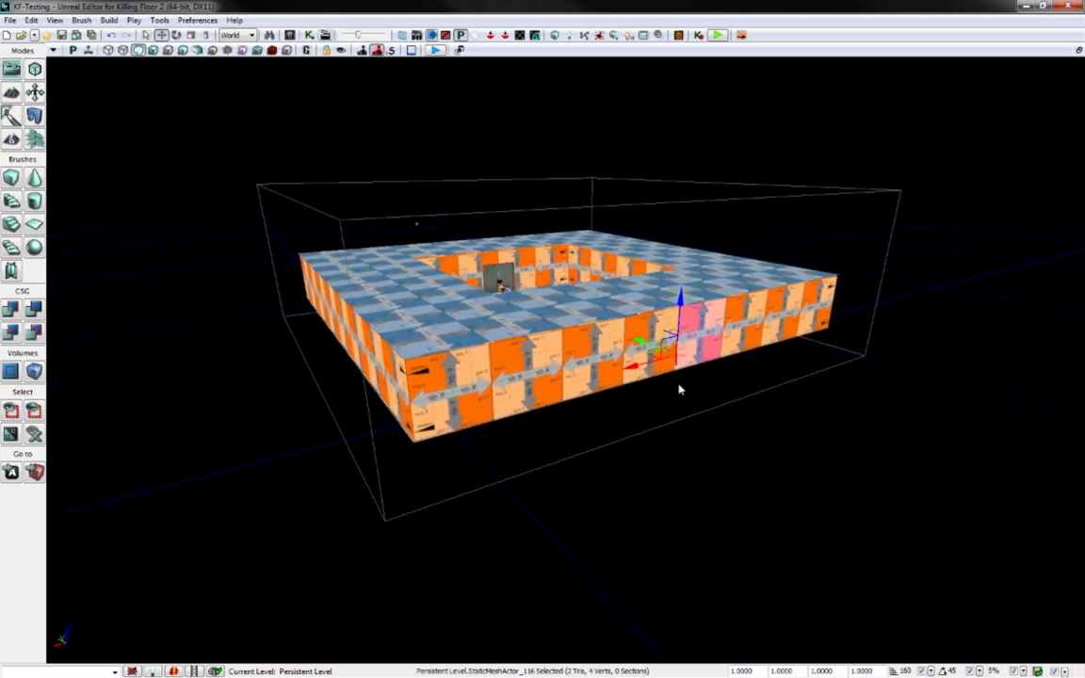
{"action": "key", "text": "shift+e"}
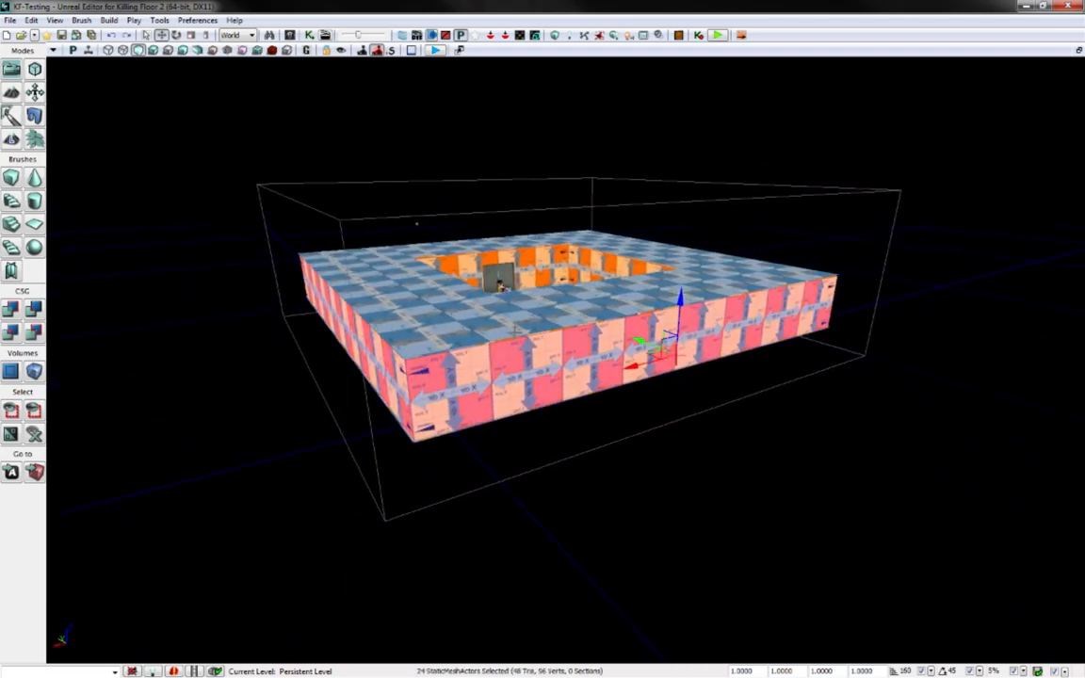
Add the eight wall panels of the fourth outer side to the selection
{"action": "right_click_drag", "start_coordinate": [746, 387], "coordinate": [557, 381]}
{"action": "left_click", "coordinate": [327, 348], "text": "ctrl"}
{"action": "left_click", "coordinate": [405, 348], "text": "ctrl"}
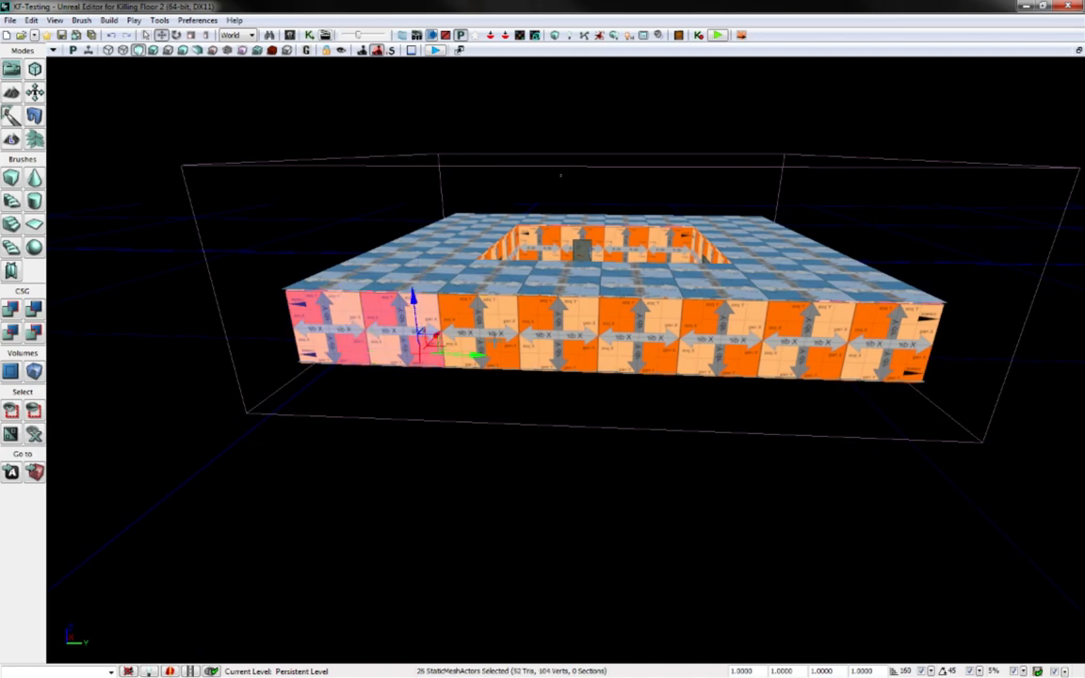
{"action": "left_click", "coordinate": [486, 349], "text": "ctrl"}
{"action": "left_click", "coordinate": [566, 351], "text": "ctrl"}
{"action": "left_click", "coordinate": [652, 353], "text": "ctrl"}
{"action": "left_click", "coordinate": [815, 354], "text": "ctrl"}
{"action": "left_click", "coordinate": [819, 354], "text": "ctrl"}
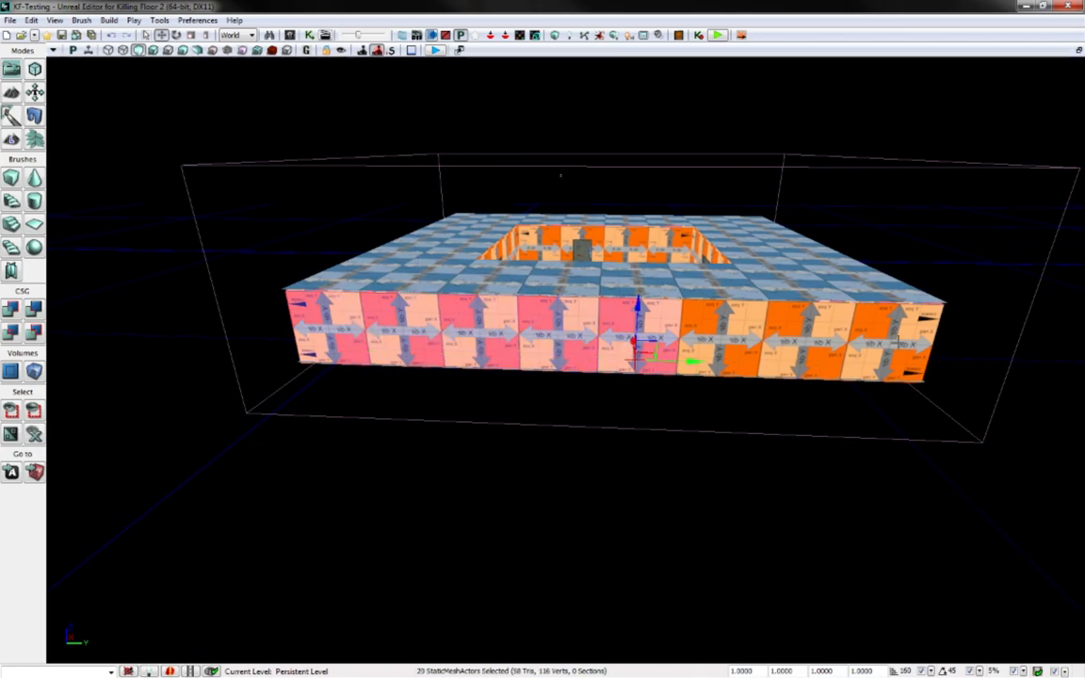
{"action": "left_click", "coordinate": [888, 357], "text": "ctrl"}
{"action": "left_click", "coordinate": [732, 355], "text": "ctrl"}
{"action": "left_click", "coordinate": [800, 359], "text": "ctrl"}
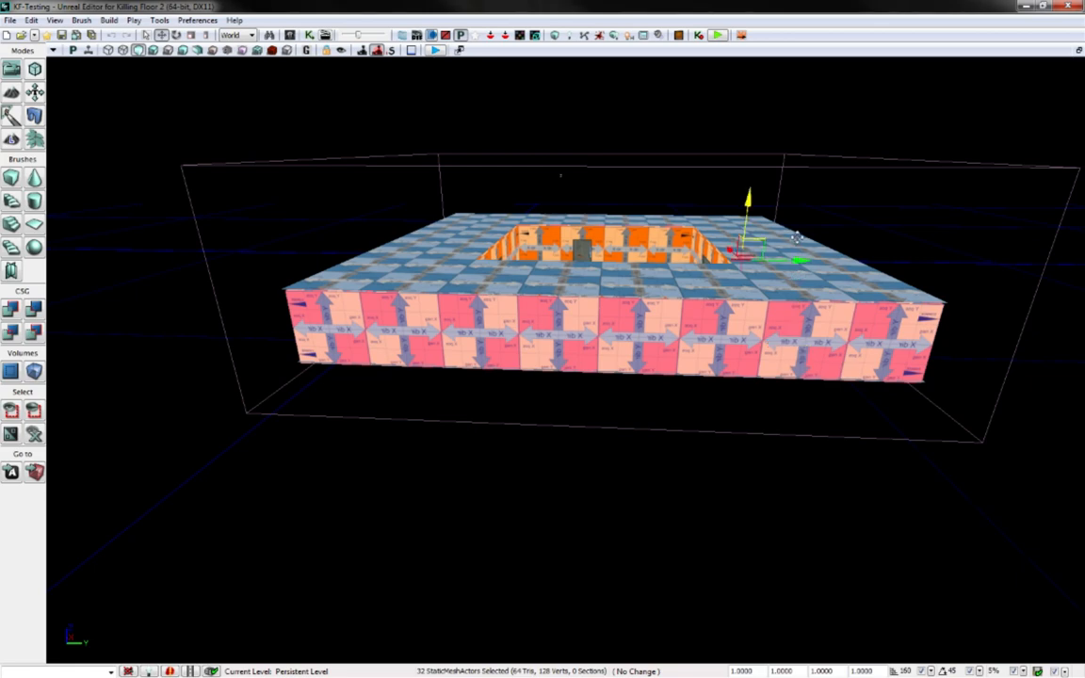
Duplicate the selected outer wall panels straight up by one wall height to form a second storey
{"action": "left_click_drag", "start_coordinate": [795, 237], "coordinate": [793, 195]}
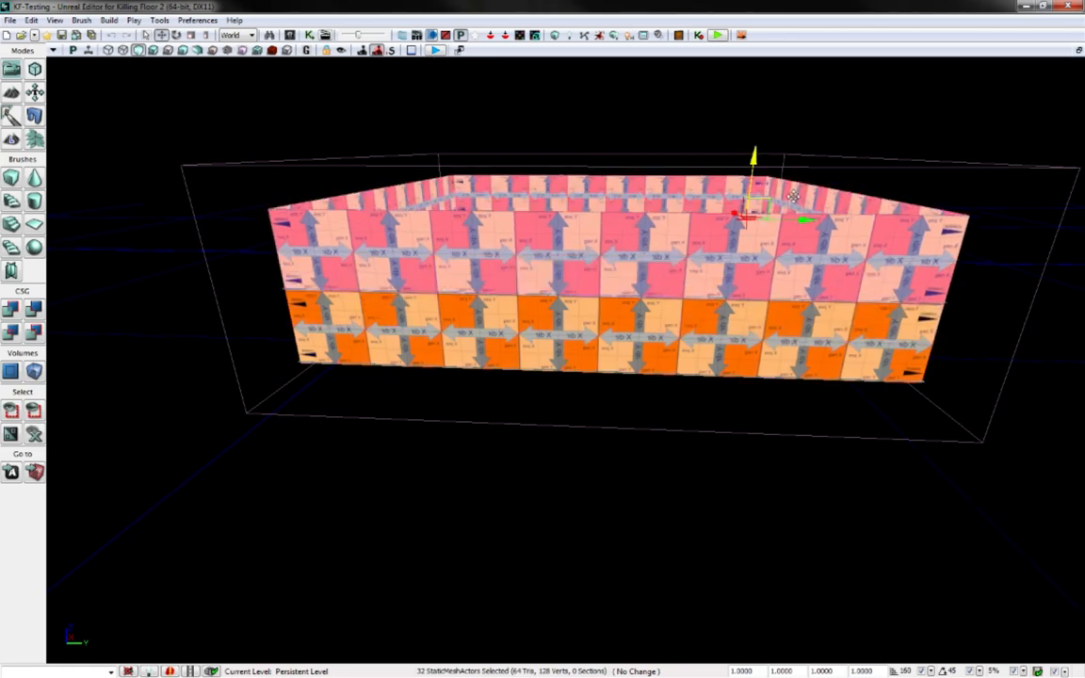
{"action": "left_click_drag", "start_coordinate": [828, 267], "coordinate": [808, 274]}
{"action": "right_click_drag", "start_coordinate": [808, 274], "coordinate": [485, 306]}
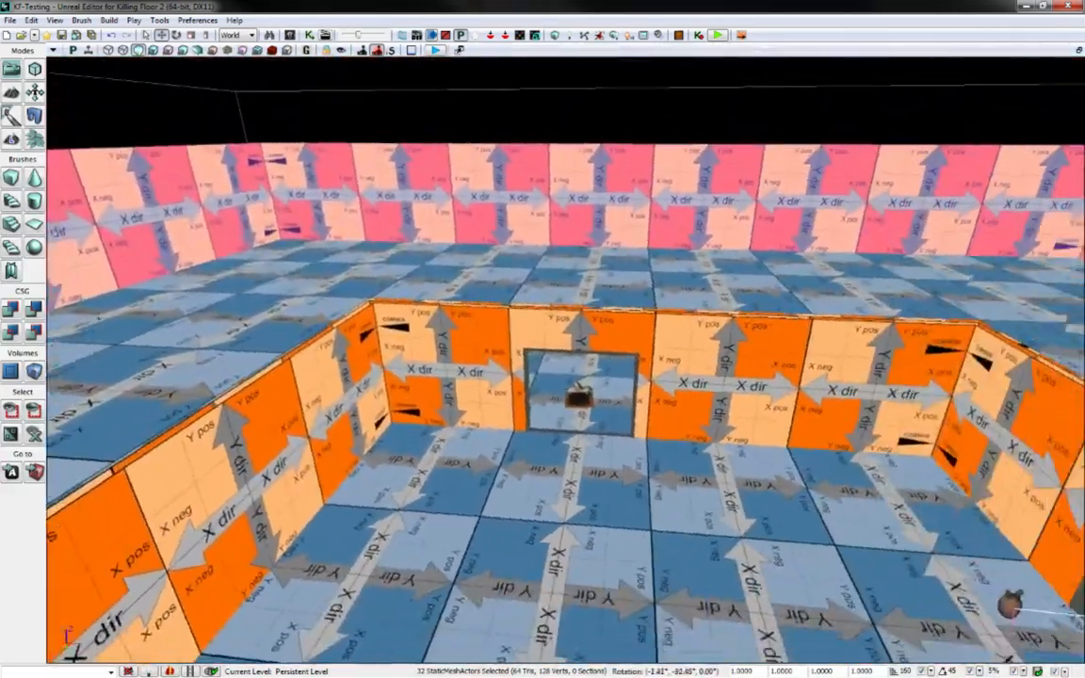
Select the courtyard-facing wall panels of the inner block, including the ones with door openings
{"action": "right_click_drag", "start_coordinate": [649, 304], "coordinate": [682, 304]}
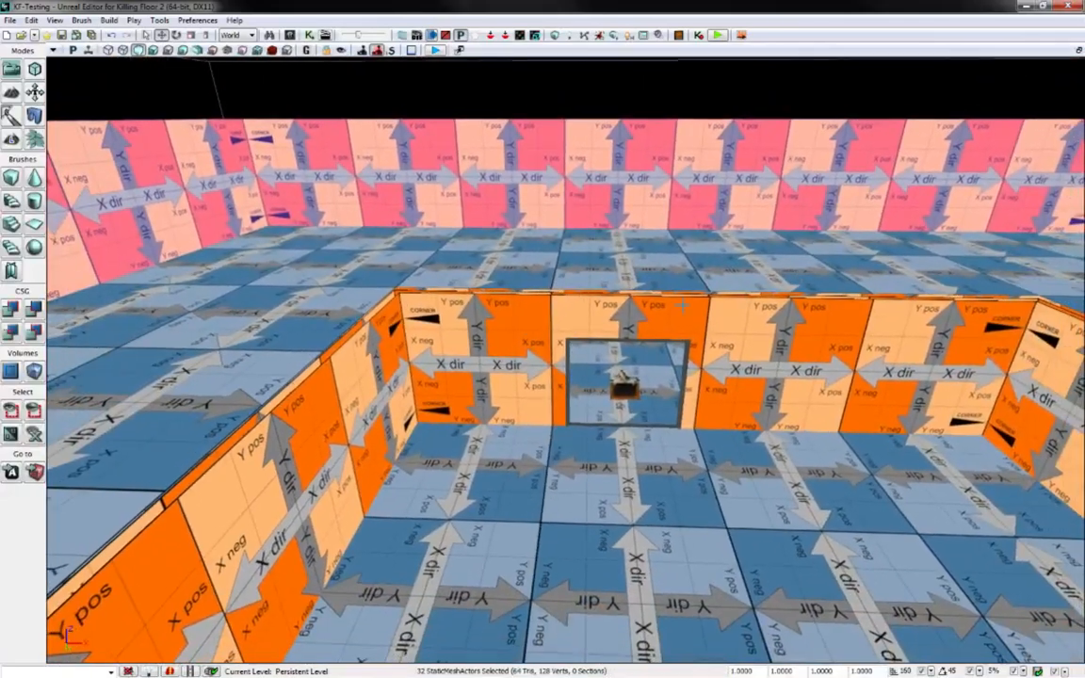
{"action": "left_click", "coordinate": [468, 304]}
{"action": "left_click", "coordinate": [610, 315], "text": "ctrl"}
{"action": "left_click", "coordinate": [758, 330], "text": "ctrl"}
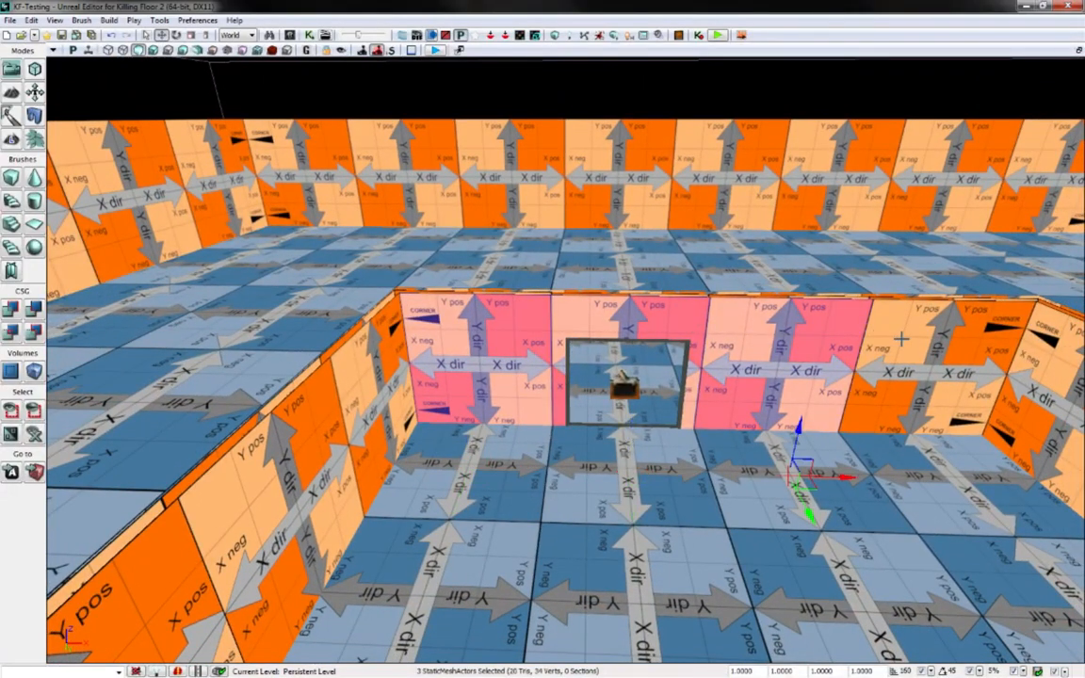
{"action": "left_click", "coordinate": [901, 339], "text": "ctrl"}
{"action": "right_click_drag", "start_coordinate": [901, 339], "coordinate": [1059, 334]}
{"action": "left_click", "coordinate": [450, 299], "text": "ctrl"}
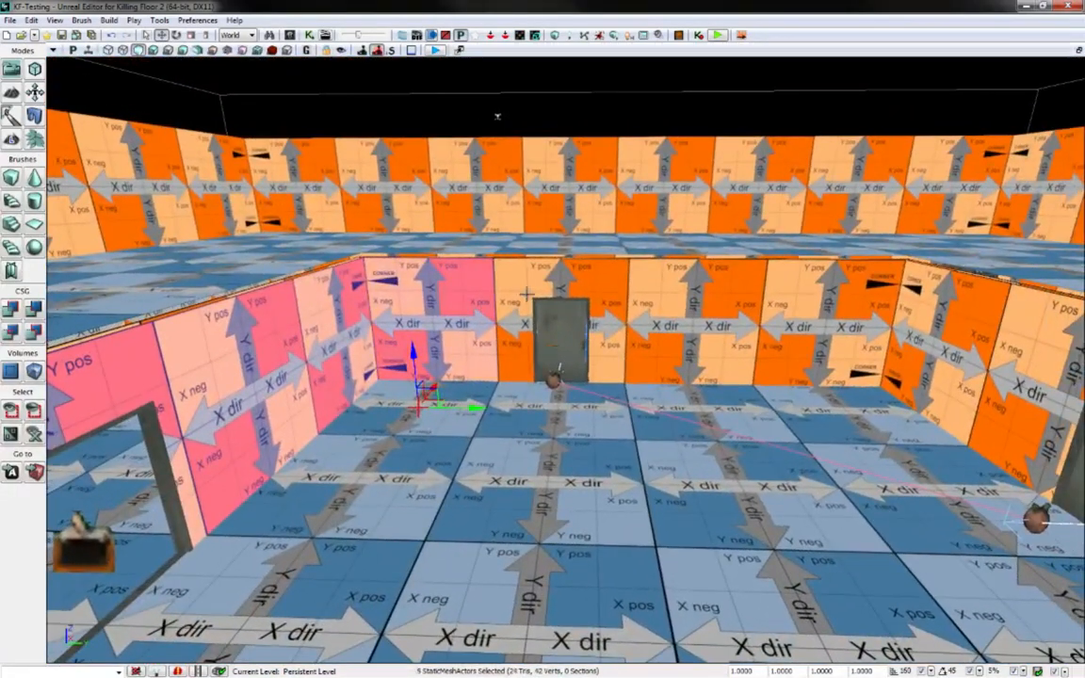
{"action": "left_click", "coordinate": [526, 295], "text": "ctrl"}
{"action": "left_click", "coordinate": [808, 318], "text": "ctrl"}
Add the corridor-side inner wall panels to the selection and duplicate the whole inner block one wall height up
{"action": "right_click_drag", "start_coordinate": [808, 318], "coordinate": [983, 313]}
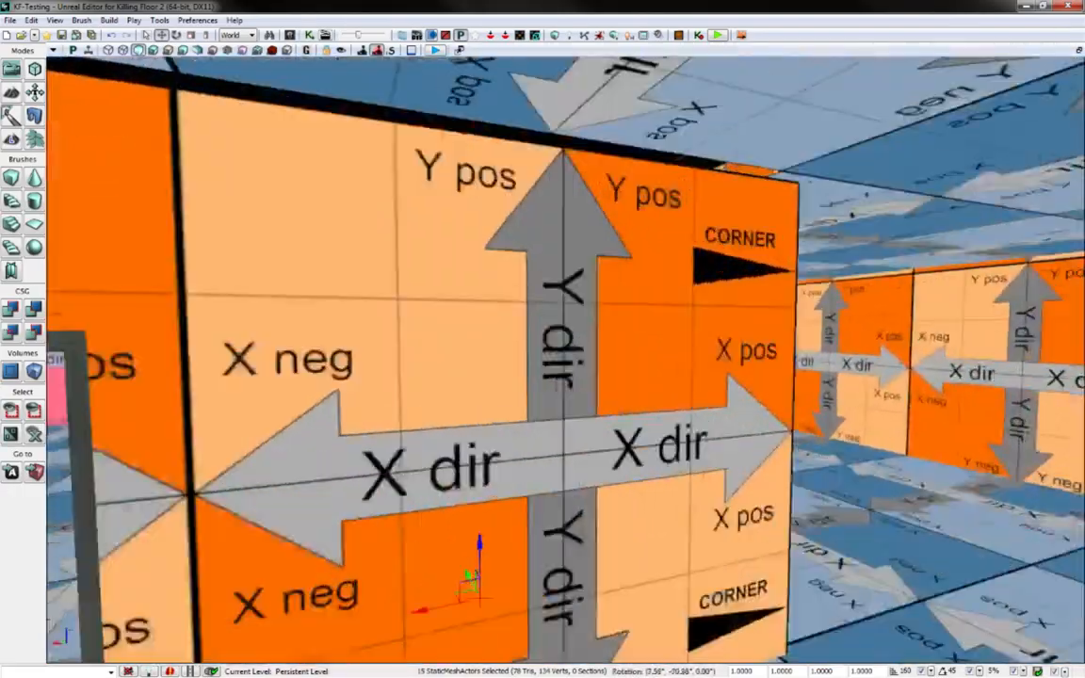
{"action": "right_click_drag", "start_coordinate": [565, 357], "coordinate": [348, 414]}
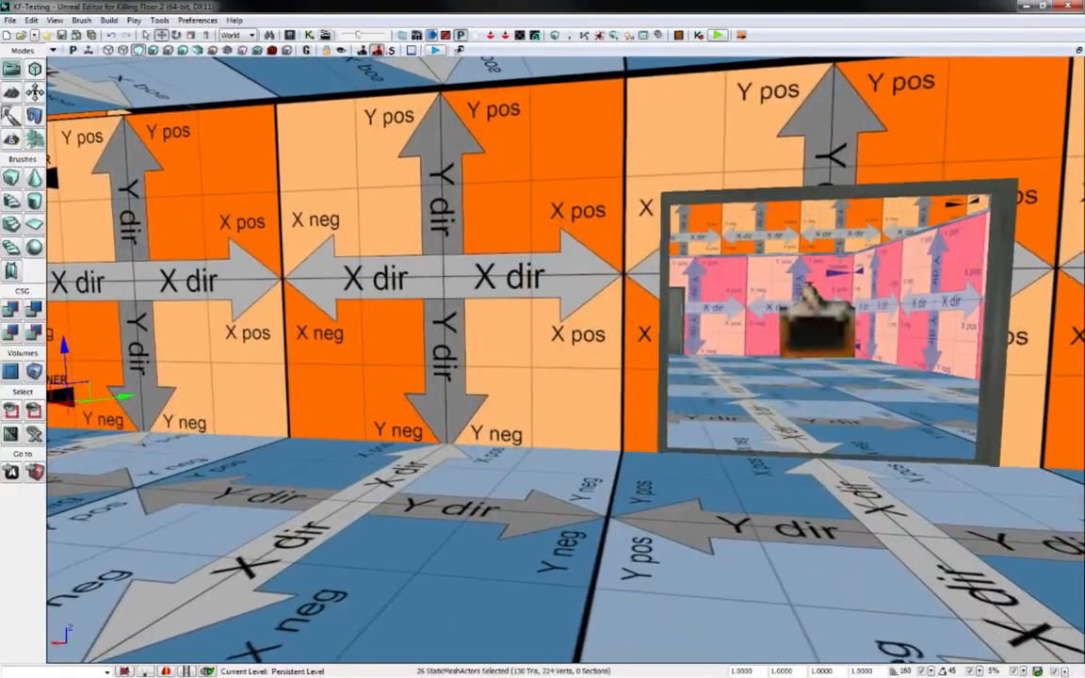
{"action": "right_click_drag", "start_coordinate": [565, 283], "coordinate": [753, 284]}
{"action": "left_click", "coordinate": [565, 279], "text": "ctrl"}
{"action": "right_click_drag", "start_coordinate": [565, 278], "coordinate": [209, 356]}
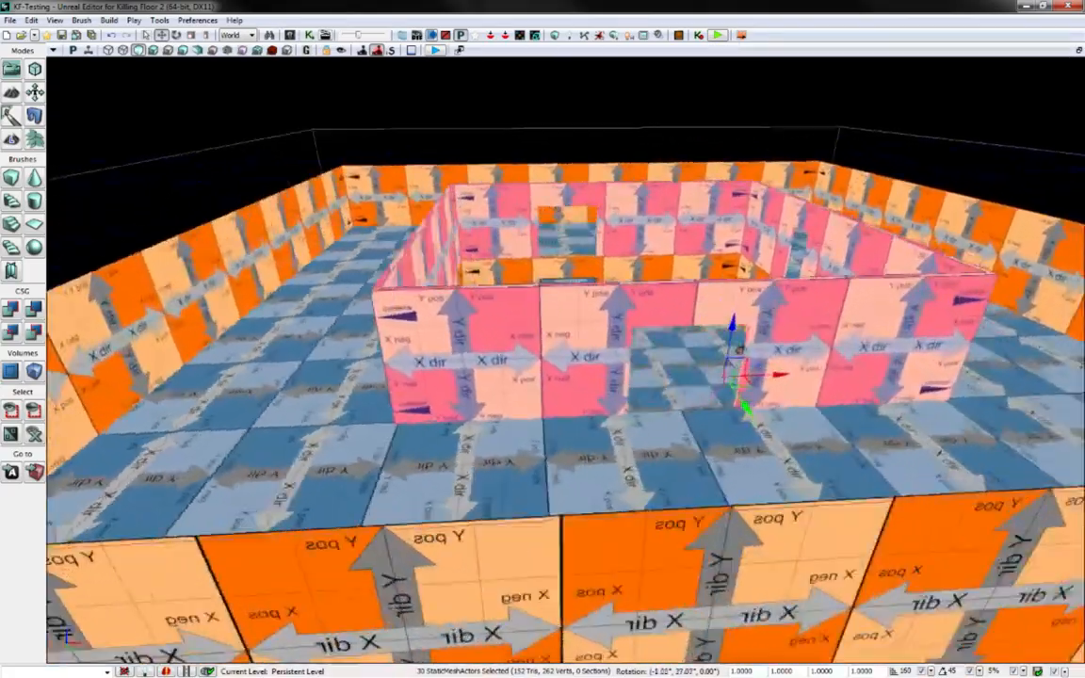
{"action": "right_click_drag", "start_coordinate": [733, 348], "coordinate": [519, 392]}
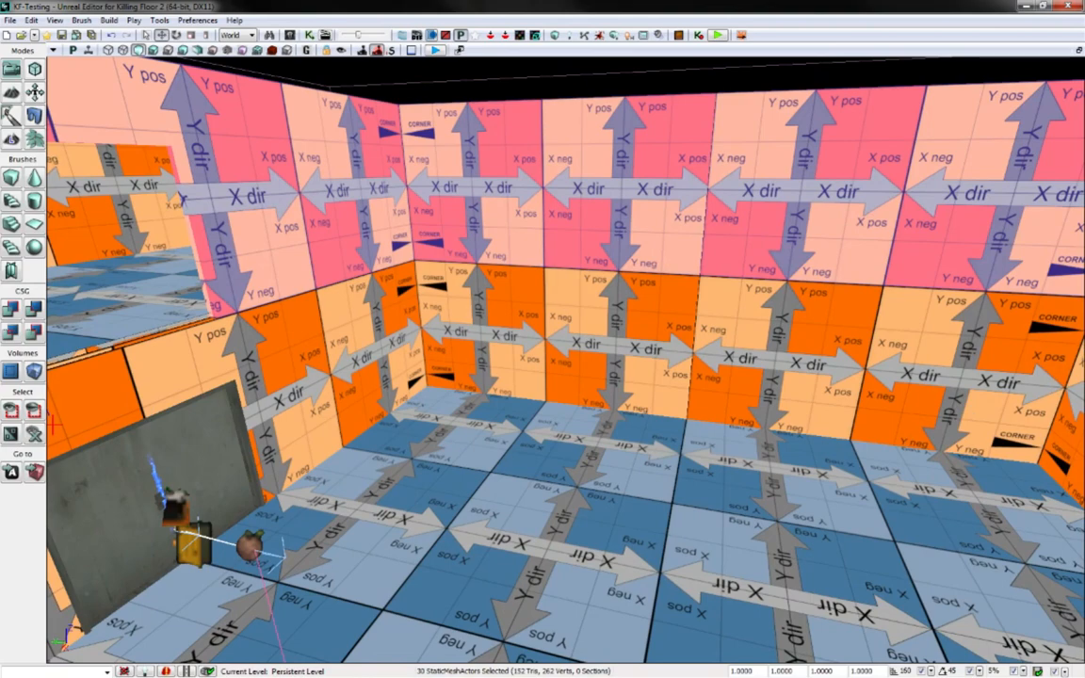
Clear the traderpod search filter in the Content Browser and show the stairwell meshes of Env_Modular_StaticSet_MESH
{"action": "left_click_drag", "start_coordinate": [1083, 83], "coordinate": [584, 69]}
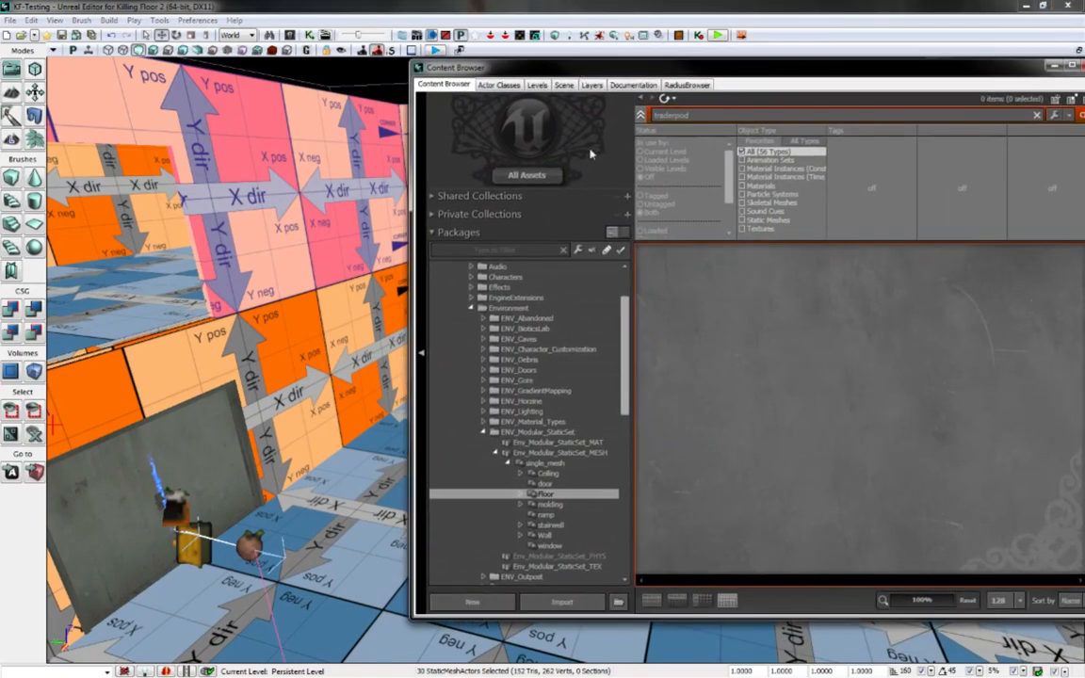
{"action": "left_click", "coordinate": [551, 525]}
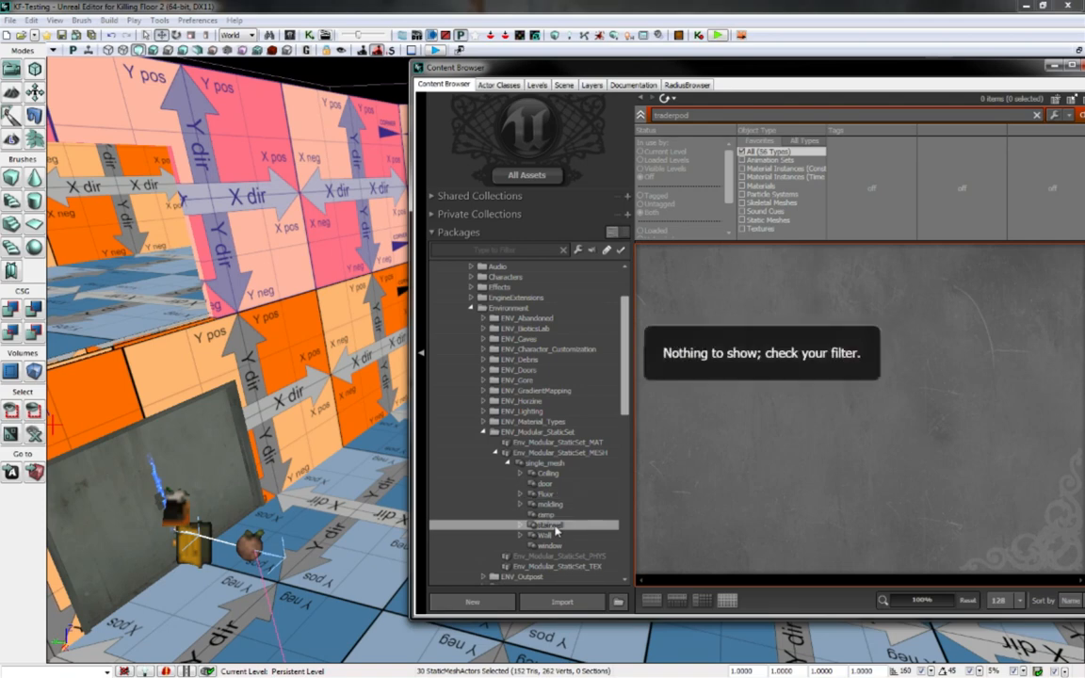
{"action": "left_click", "coordinate": [529, 433]}
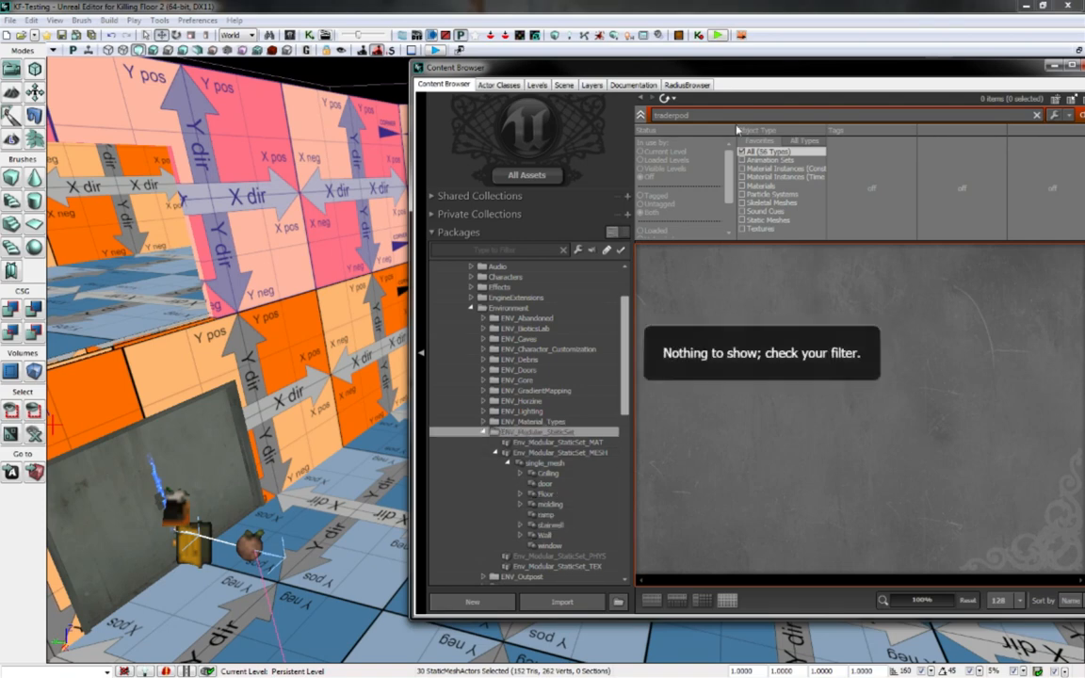
{"action": "left_click_drag", "start_coordinate": [700, 116], "coordinate": [586, 116]}
{"action": "key", "text": "BackSpace"}
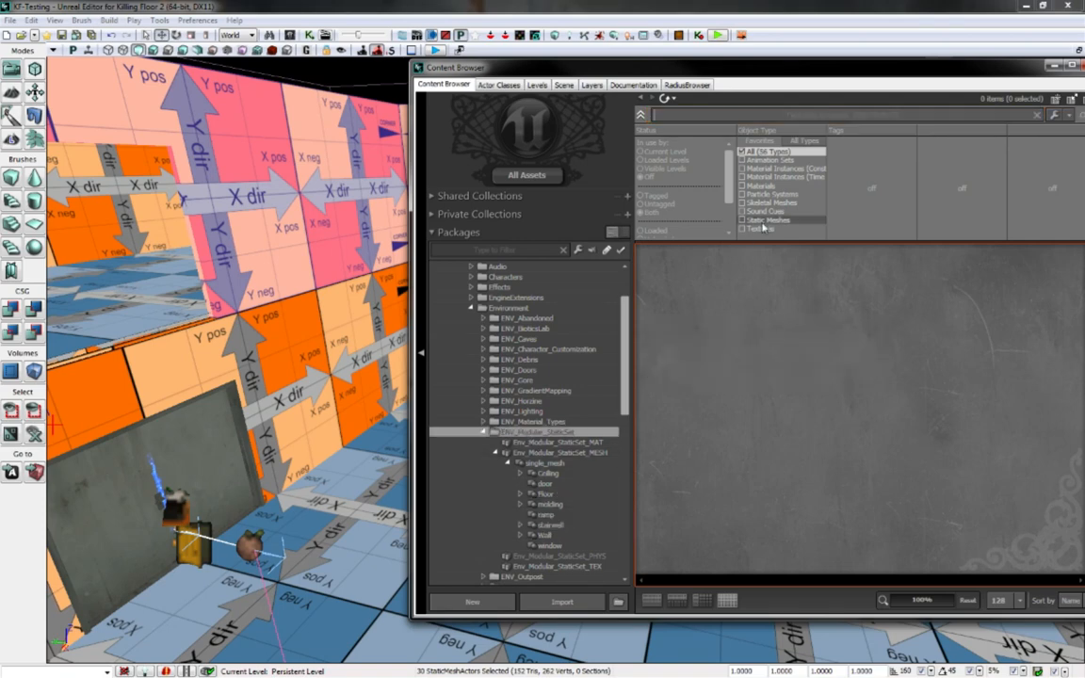
{"action": "left_click", "coordinate": [553, 526]}
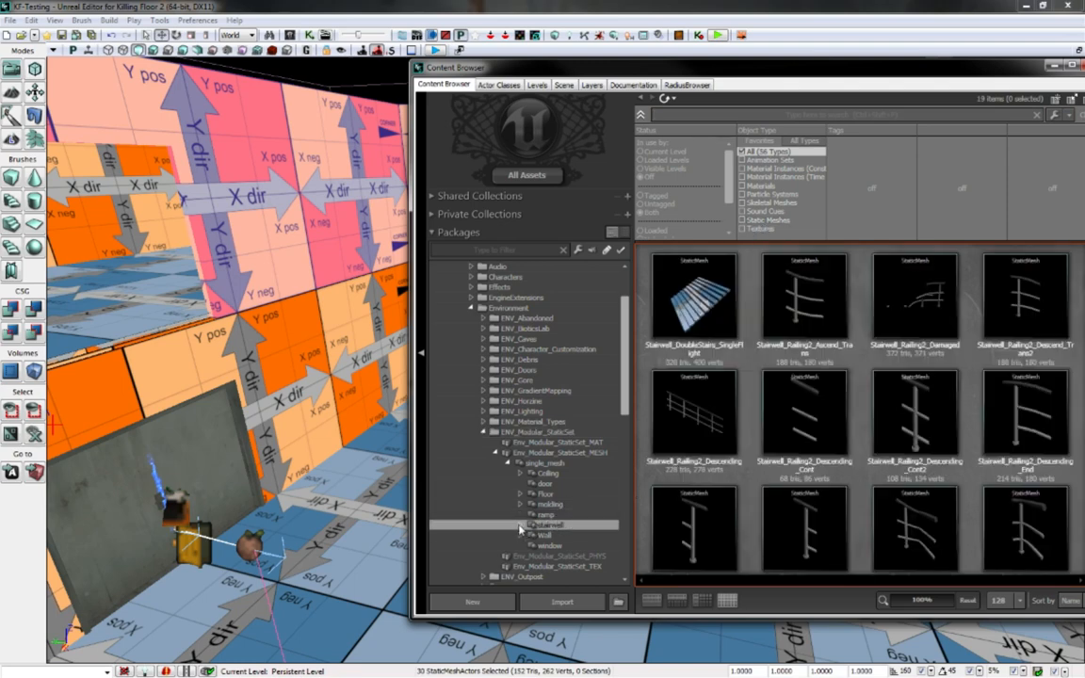
{"action": "left_click", "coordinate": [519, 526]}
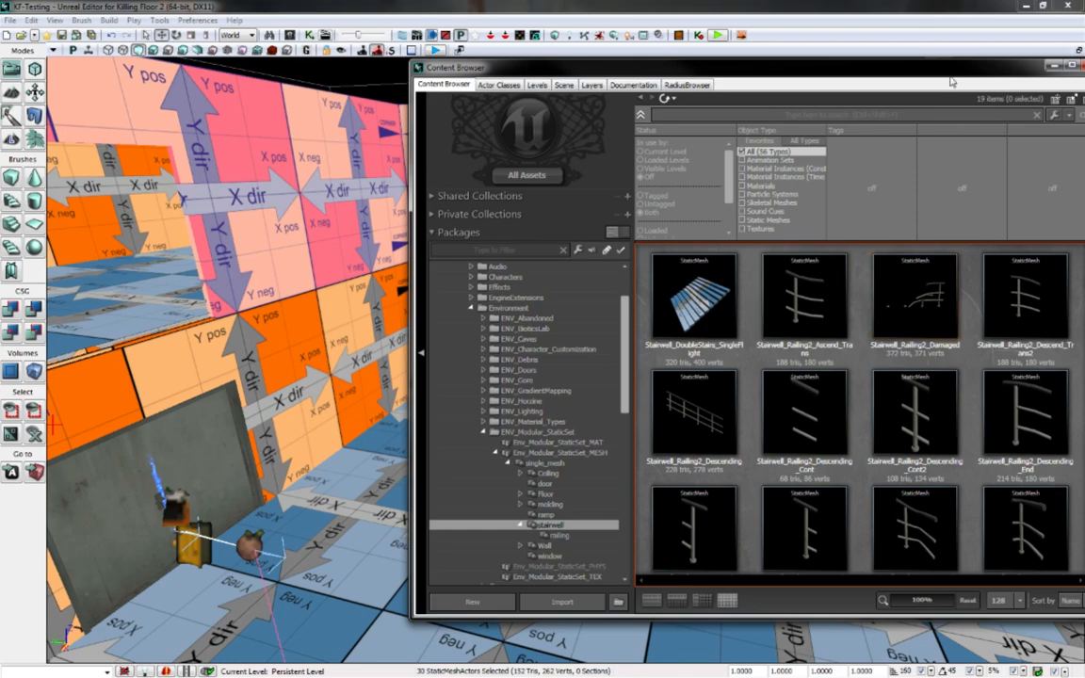
Place a Stairwell_DoubleStairs_SingleFlight mesh on the courtyard floor near the corner
{"action": "left_click_drag", "start_coordinate": [951, 82], "coordinate": [1084, 110]}
{"action": "left_click_drag", "start_coordinate": [935, 329], "coordinate": [555, 426]}
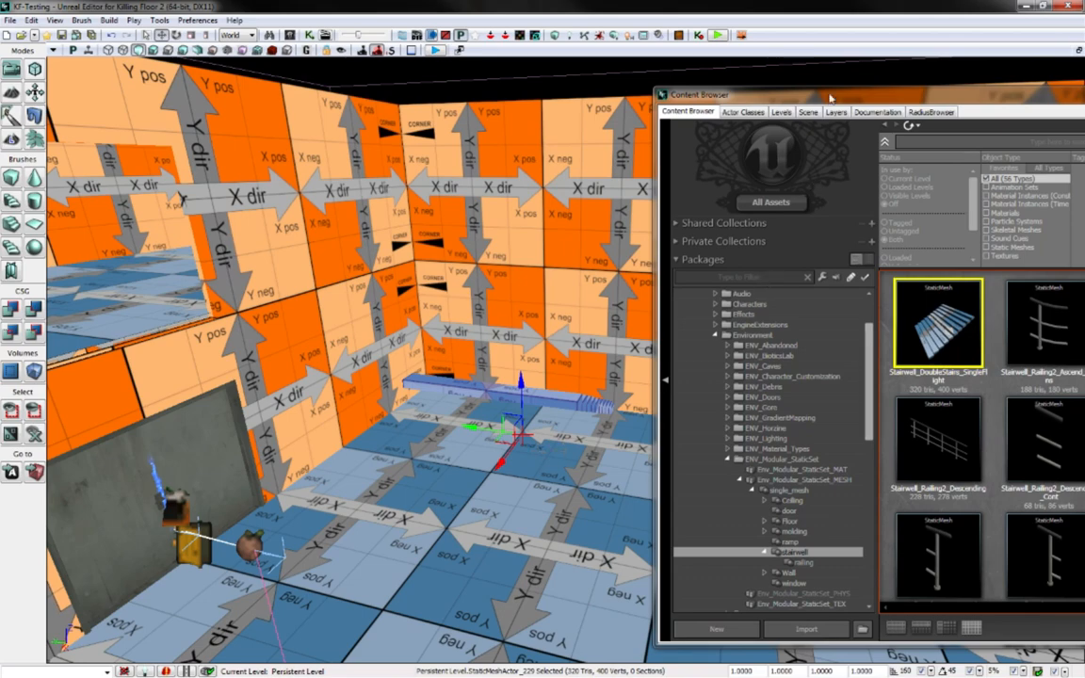
{"action": "left_click_drag", "start_coordinate": [829, 97], "coordinate": [1083, 109]}
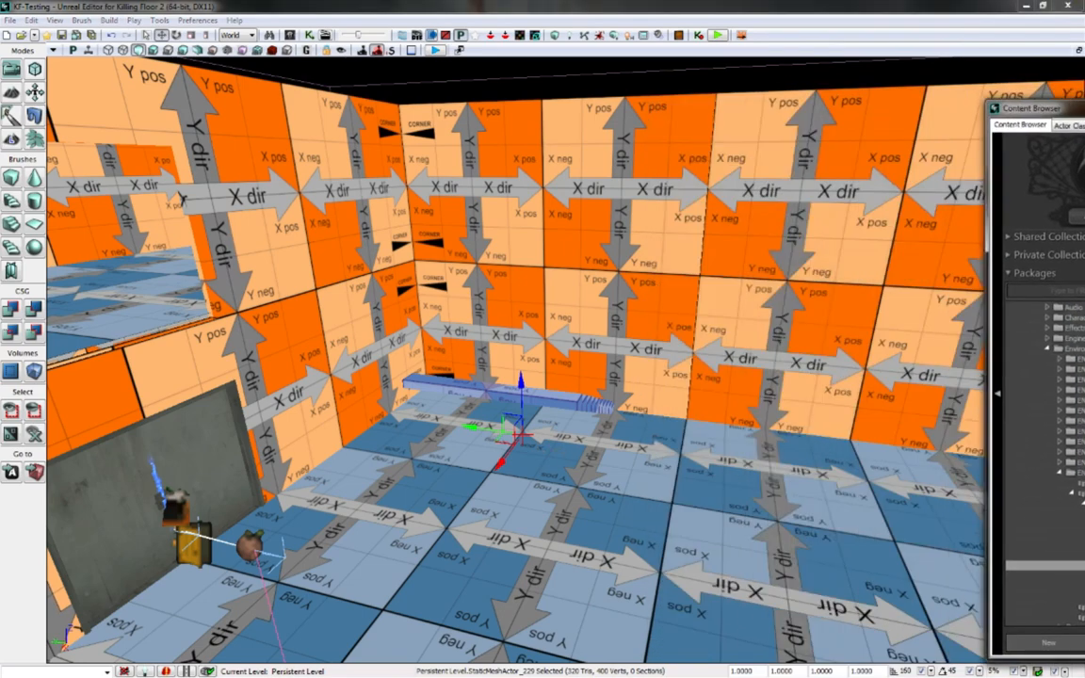
Rotate the staircase so it climbs toward the wall with the grey door, and shift it about one tile away from that wall
{"action": "left_click", "coordinate": [508, 437]}
{"action": "key", "text": "space"}
{"action": "left_click", "coordinate": [550, 404]}
{"action": "key", "text": "space"}
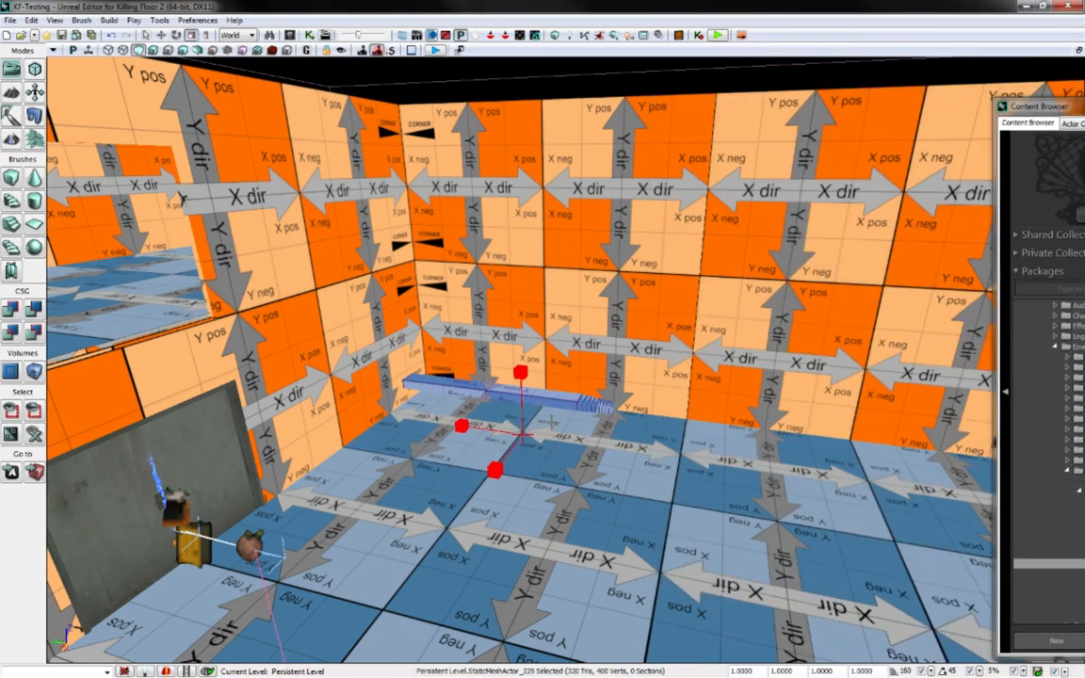
{"action": "key", "text": "space"}
{"action": "key", "text": "space"}
{"action": "left_click_drag", "start_coordinate": [553, 467], "coordinate": [437, 471]}
{"action": "key", "text": "space"}
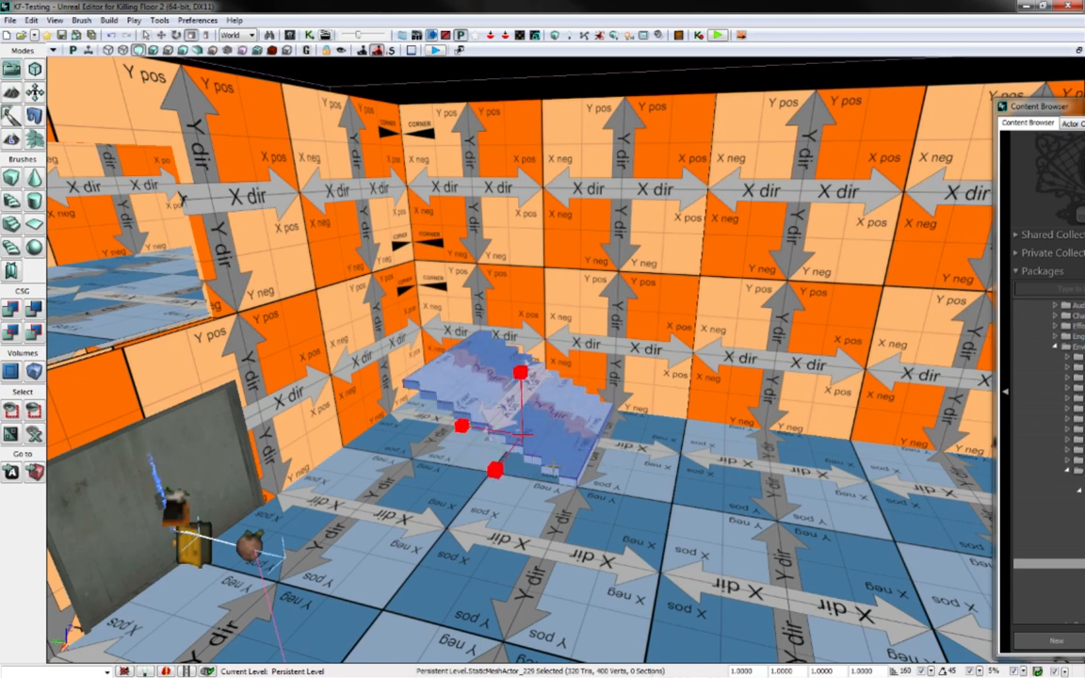
{"action": "left_click_drag", "start_coordinate": [492, 427], "coordinate": [563, 442]}
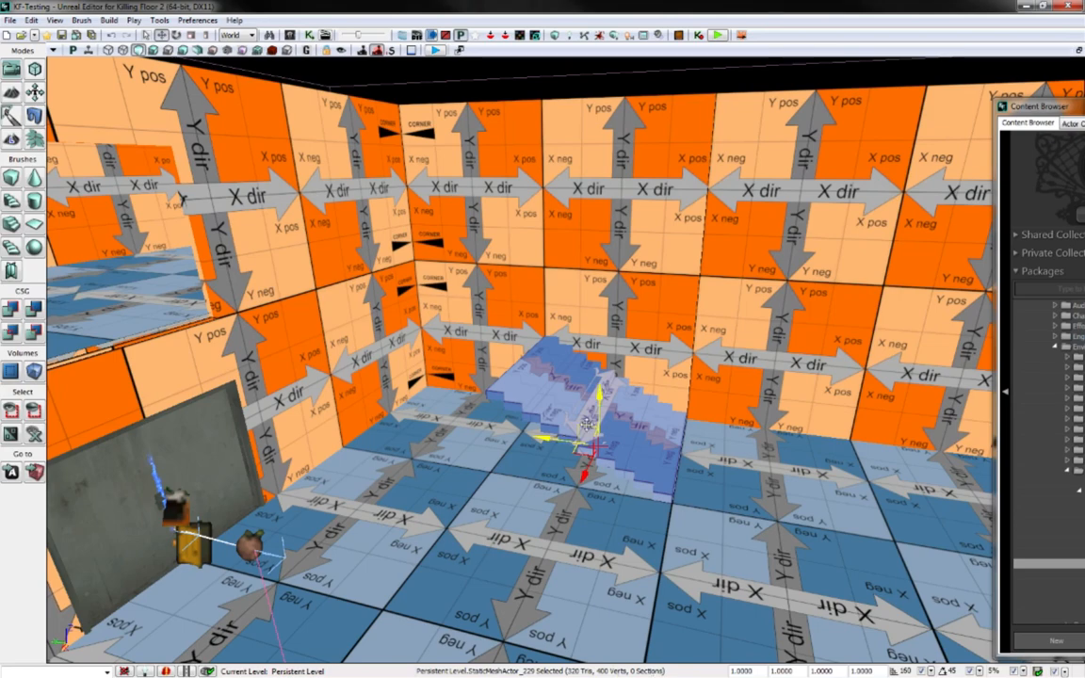
{"action": "right_click_drag", "start_coordinate": [585, 424], "coordinate": [633, 422]}
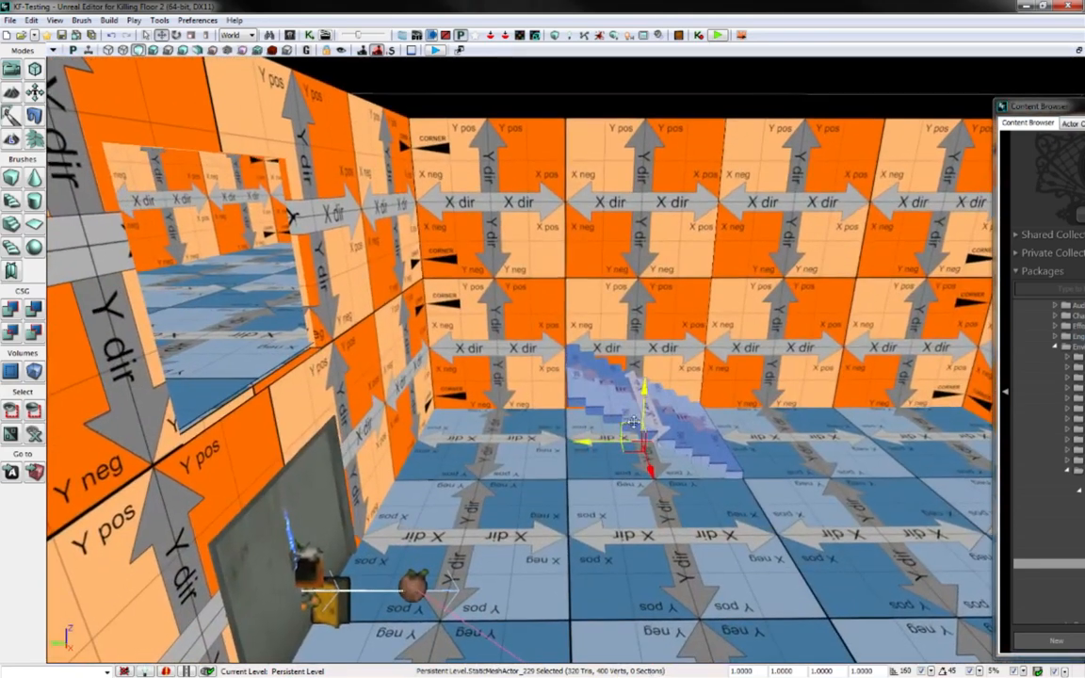
Duplicate the staircase upward and shift the copy toward the door wall so it continues the lower flight
{"action": "left_click_drag", "start_coordinate": [650, 339], "coordinate": [646, 304]}
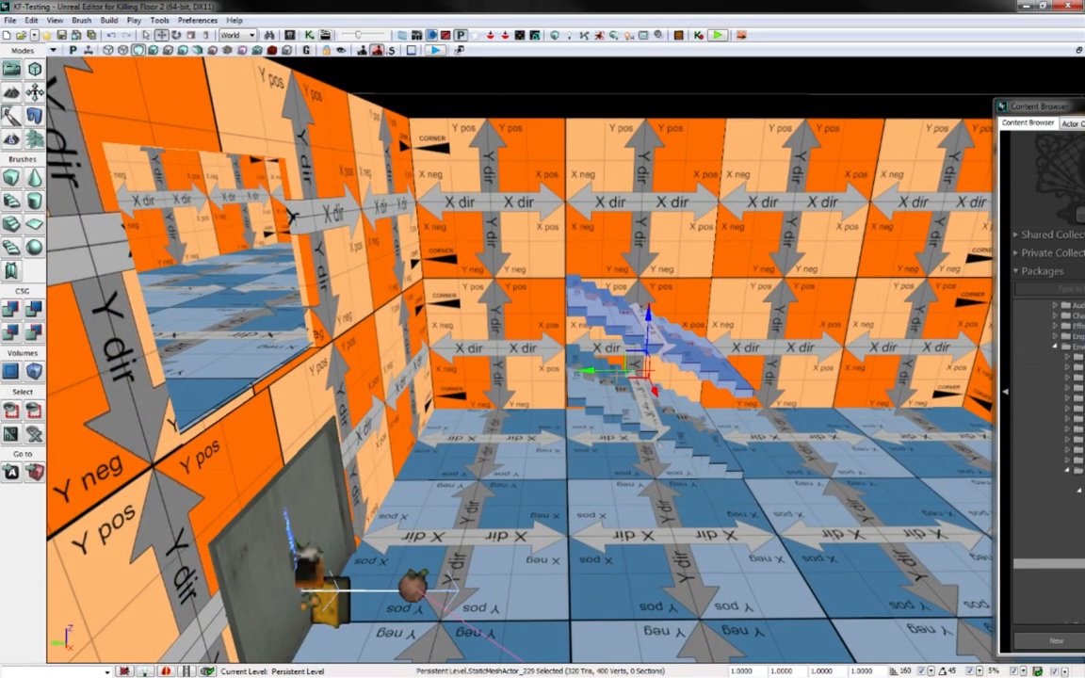
{"action": "left_click_drag", "start_coordinate": [615, 369], "coordinate": [452, 368]}
{"action": "right_click_drag", "start_coordinate": [452, 367], "coordinate": [702, 388]}
Select the upper wall panel at the top of the stairs and browse the Wall door and corner folders for a replacement
{"action": "right_click_drag", "start_coordinate": [550, 373], "coordinate": [576, 375]}
{"action": "left_click", "coordinate": [550, 374]}
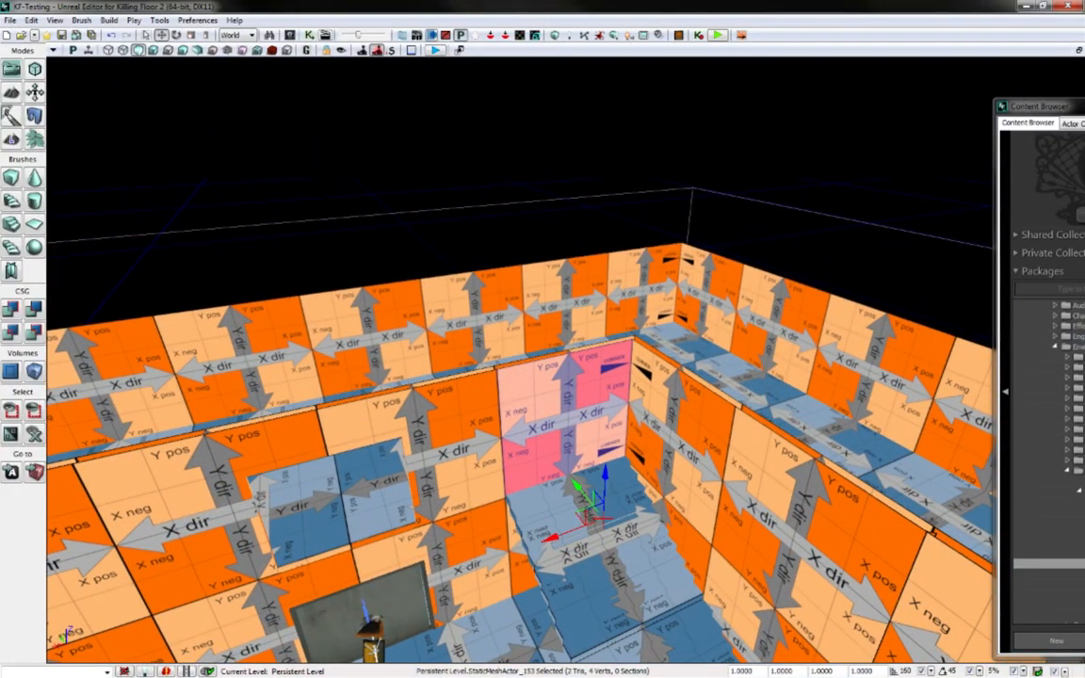
{"action": "left_click_drag", "start_coordinate": [1083, 112], "coordinate": [754, 83]}
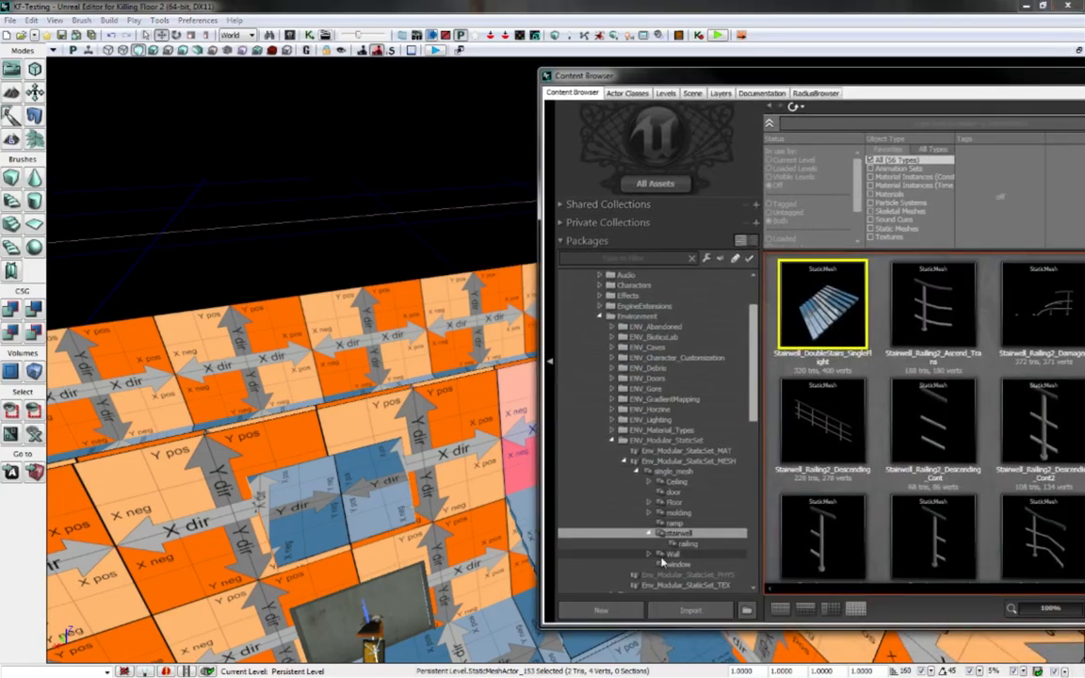
{"action": "double_click", "coordinate": [668, 555]}
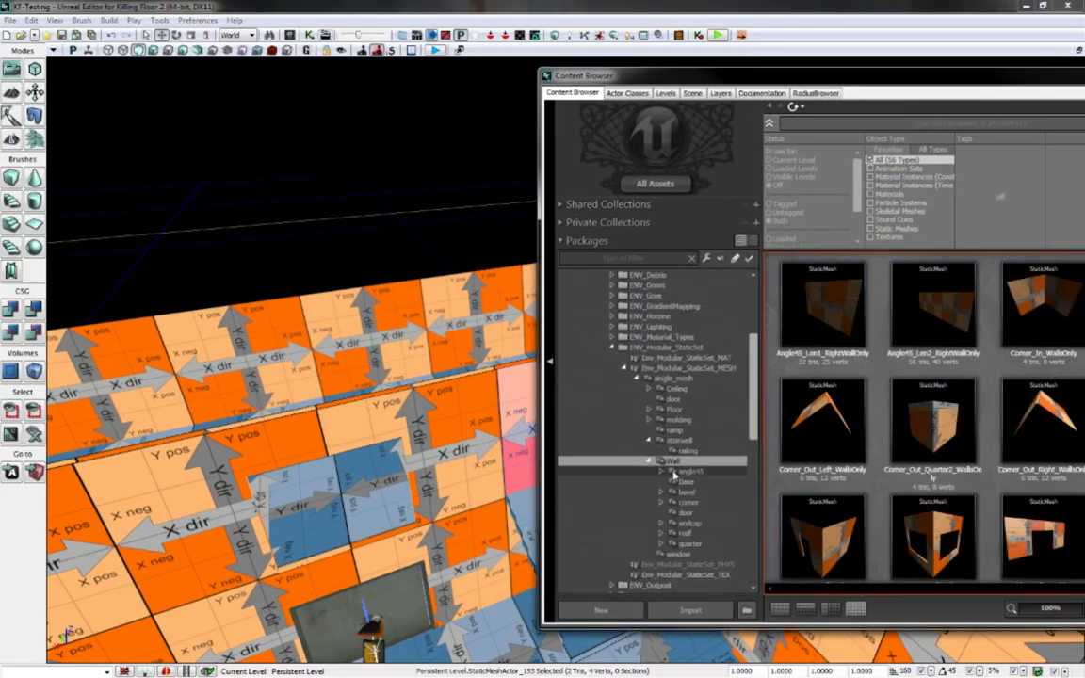
{"action": "left_click", "coordinate": [699, 514]}
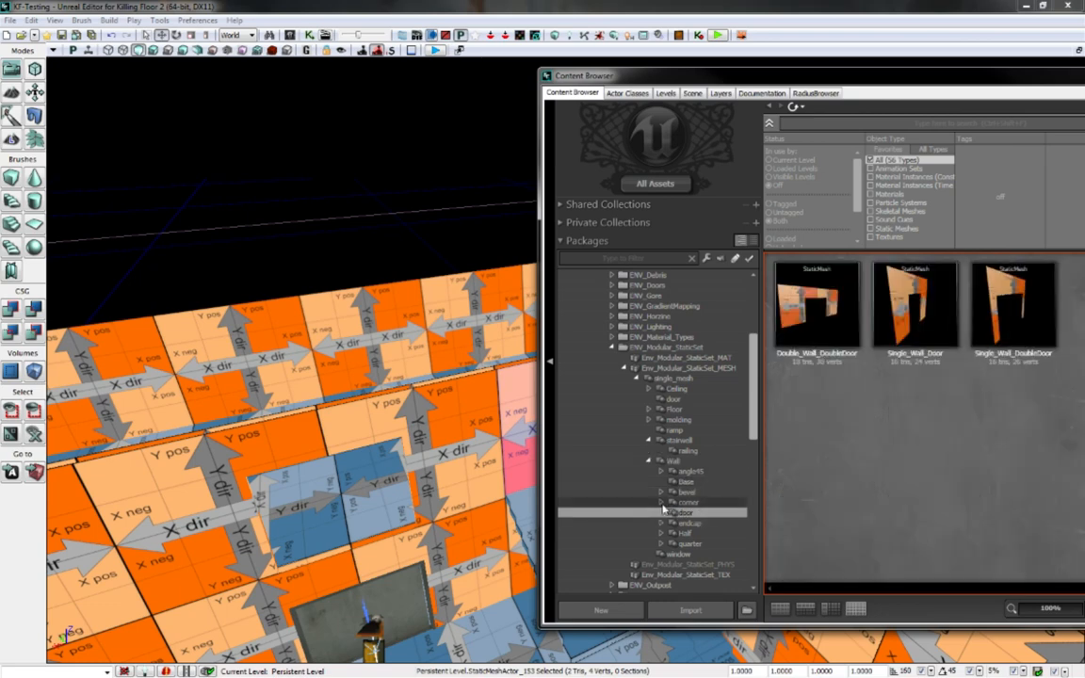
{"action": "double_click", "coordinate": [690, 504]}
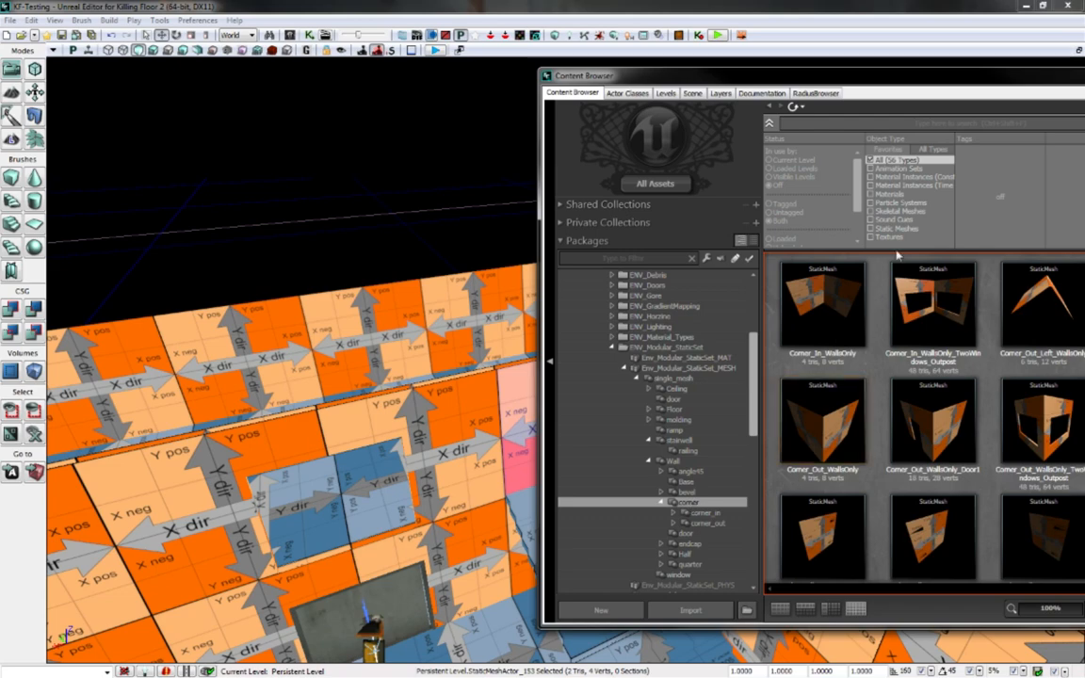
{"action": "left_click_drag", "start_coordinate": [924, 83], "coordinate": [764, 74]}
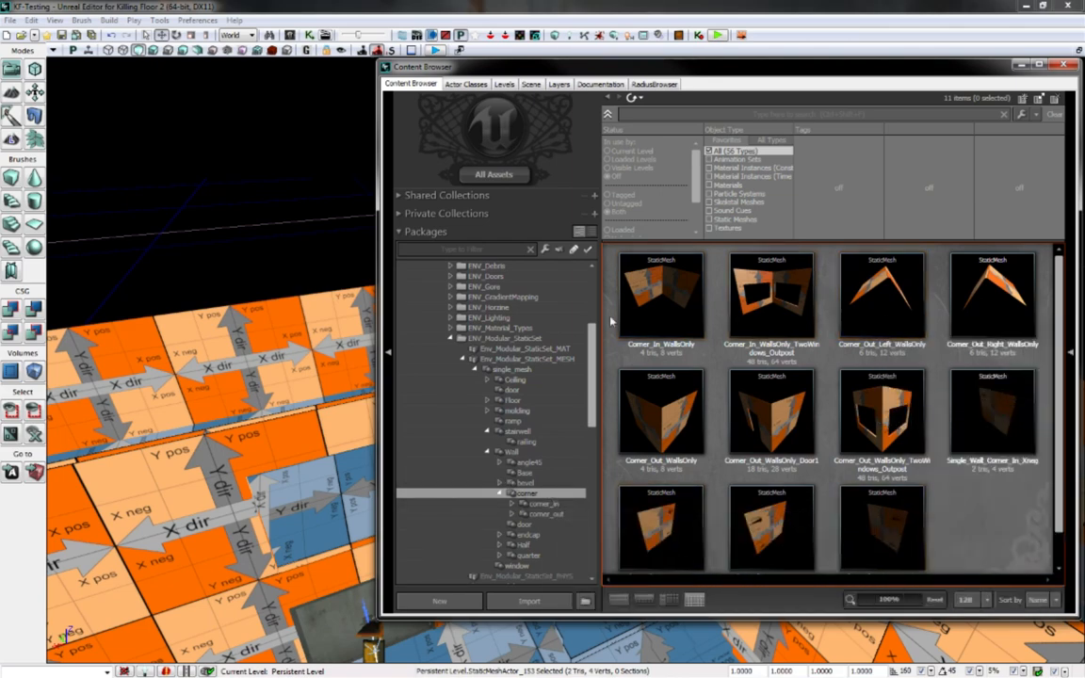
Look through the corner_in folder and its Base and window subfolders for a suitable corner wall mesh
{"action": "mouse_move", "coordinate": [619, 83]}
{"action": "left_mouse_down"}
{"action": "mouse_move", "coordinate": [897, 97]}
{"action": "mouse_move", "coordinate": [620, 72]}
{"action": "mouse_move", "coordinate": [628, 84]}
{"action": "left_mouse_up"}
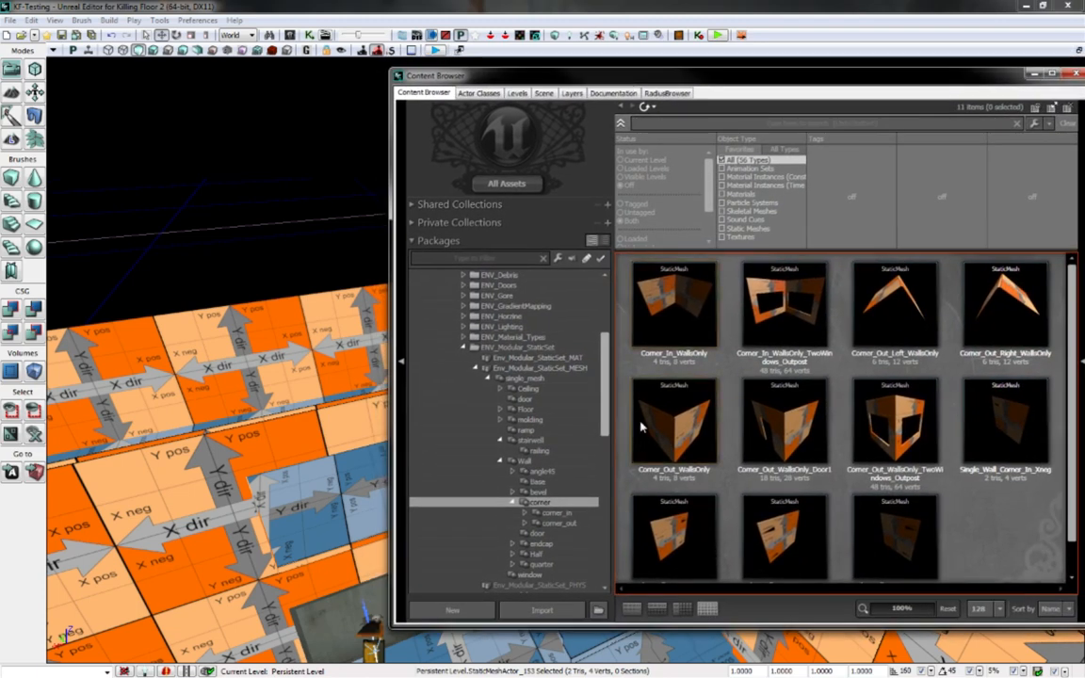
{"action": "left_click", "coordinate": [553, 513]}
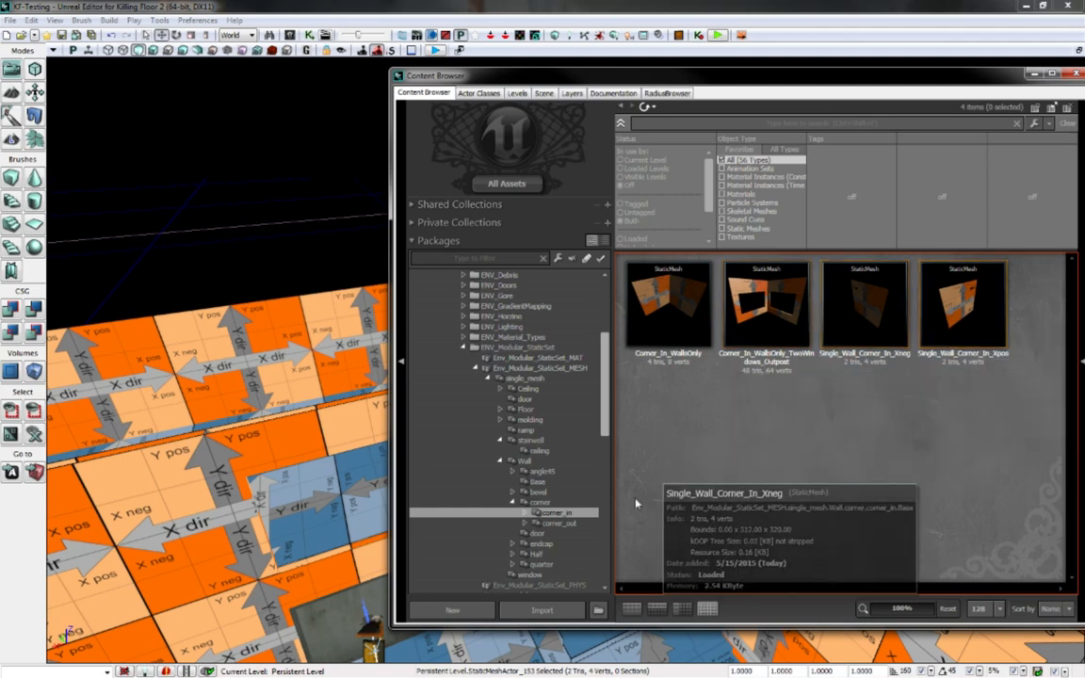
{"action": "left_click", "coordinate": [524, 514]}
{"action": "left_click", "coordinate": [556, 523]}
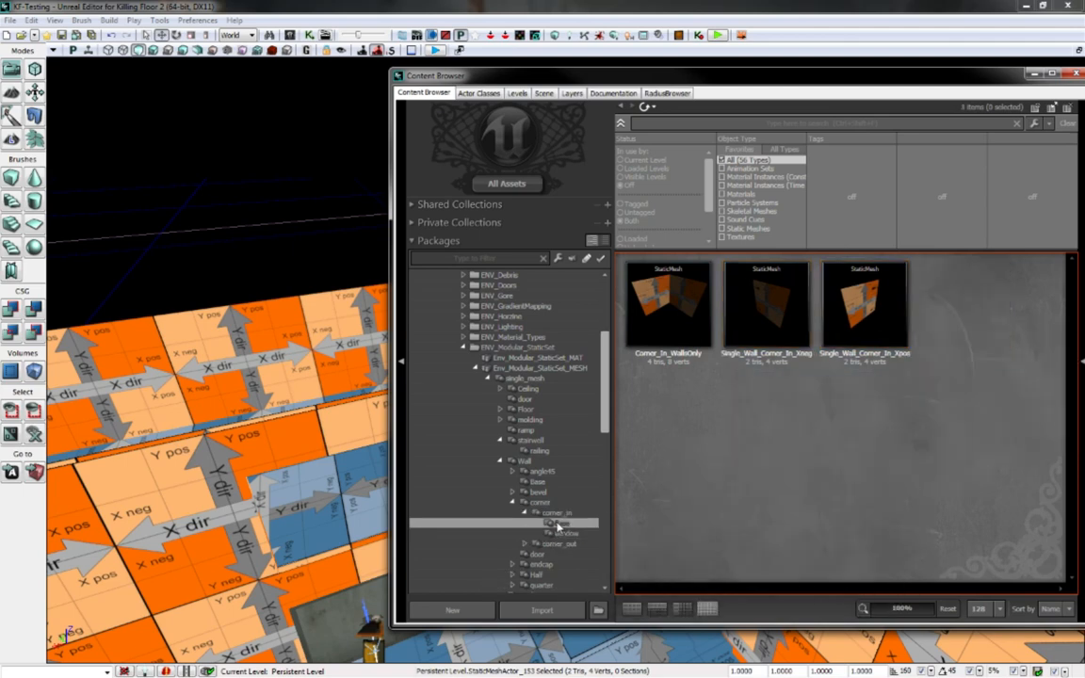
{"action": "left_click", "coordinate": [563, 533]}
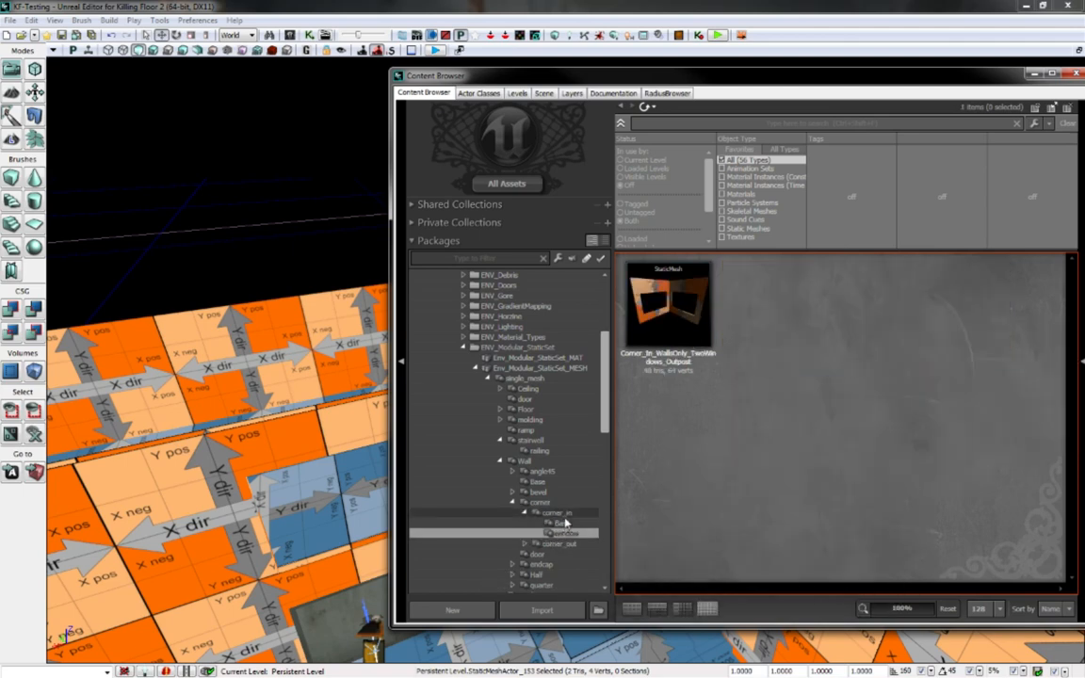
Look through the Wall set's corner_in Base, door, Half and endcap folders for a mesh with a doorway
{"action": "left_click", "coordinate": [561, 523]}
{"action": "double_click", "coordinate": [524, 503]}
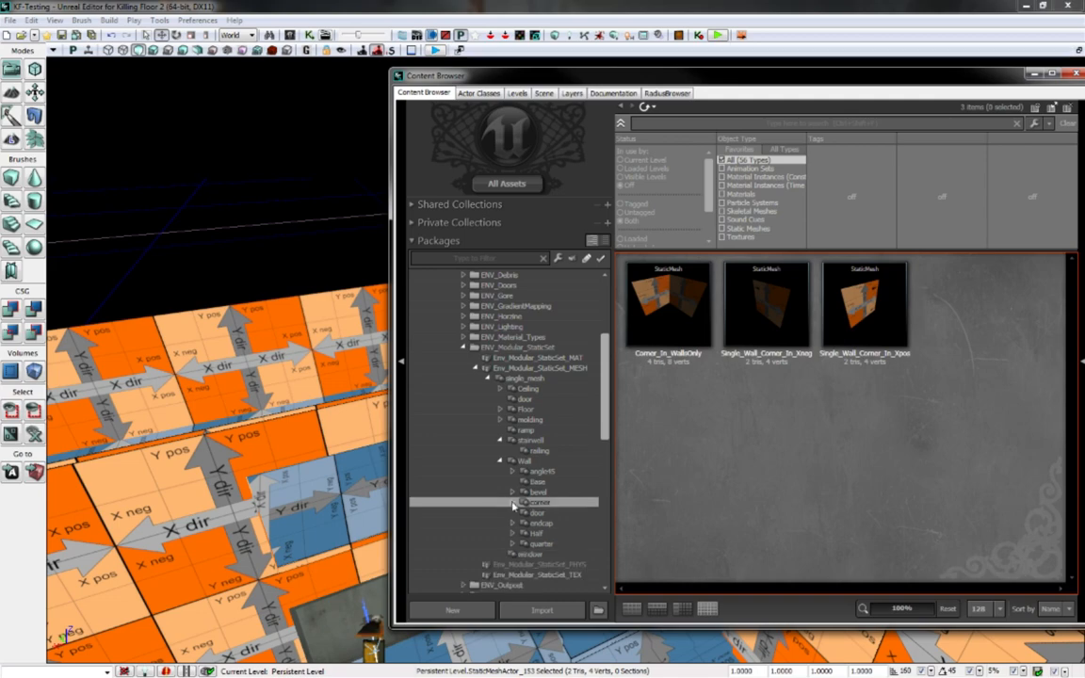
{"action": "left_click", "coordinate": [535, 512]}
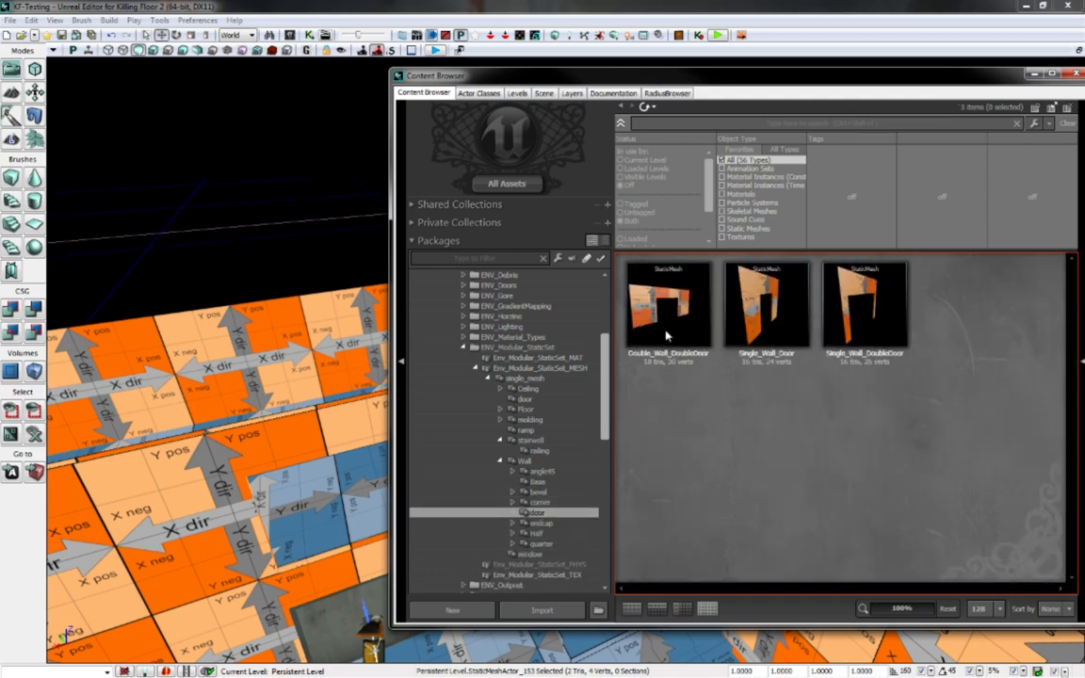
{"action": "mouse_move", "coordinate": [769, 339]}
{"action": "left_click_drag", "start_coordinate": [800, 77], "coordinate": [951, 97]}
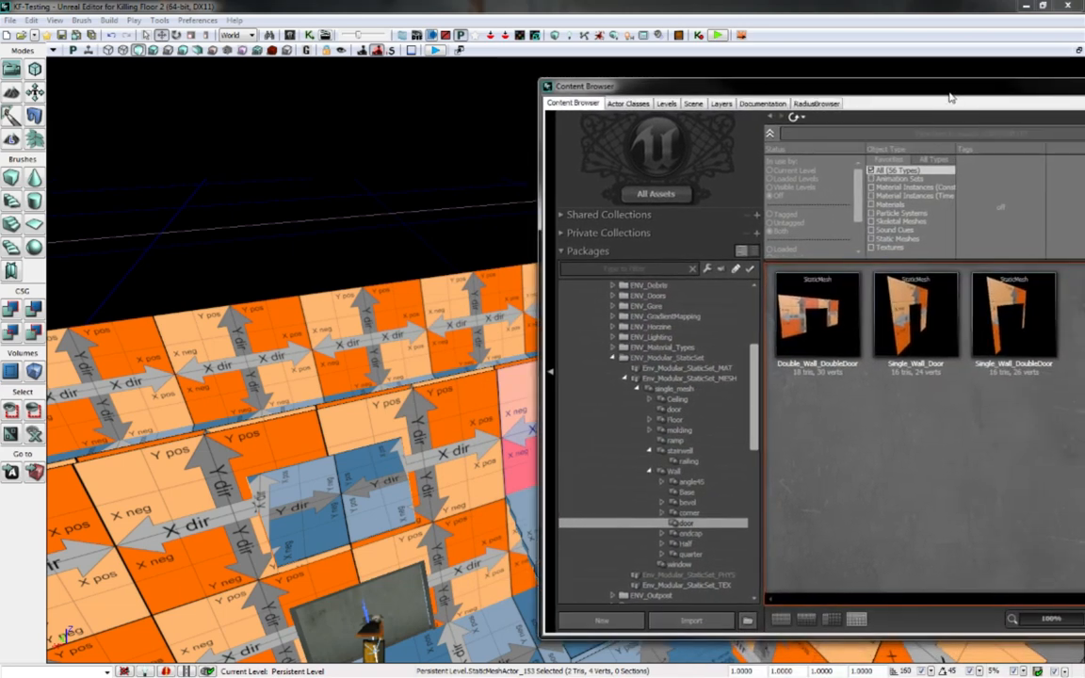
{"action": "left_click", "coordinate": [701, 544]}
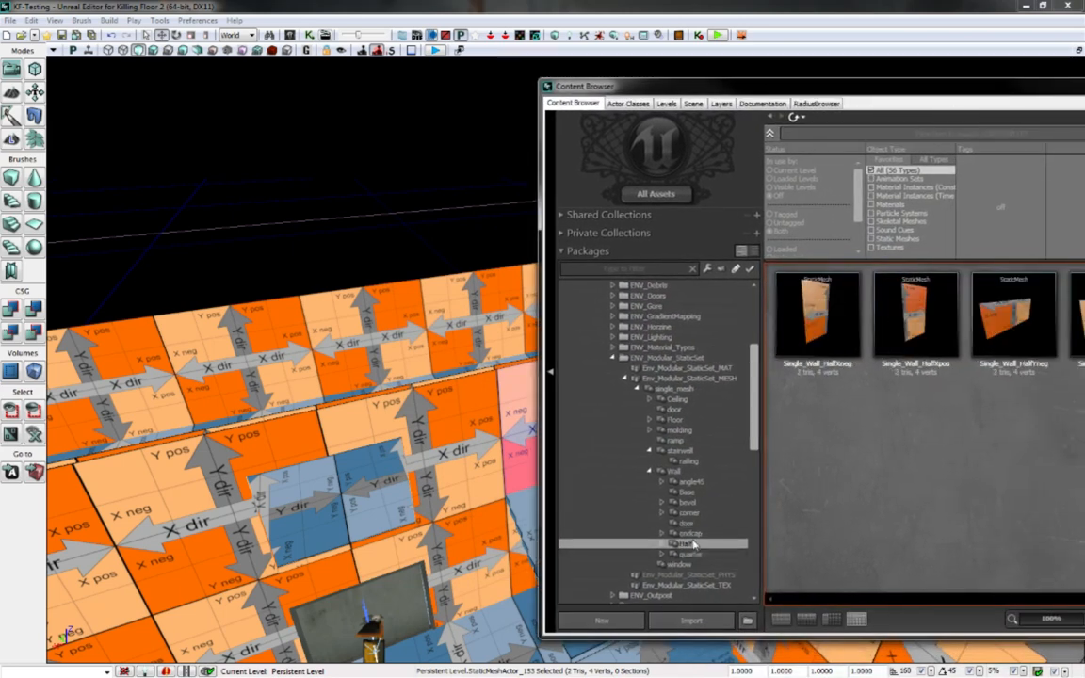
{"action": "left_click", "coordinate": [685, 533]}
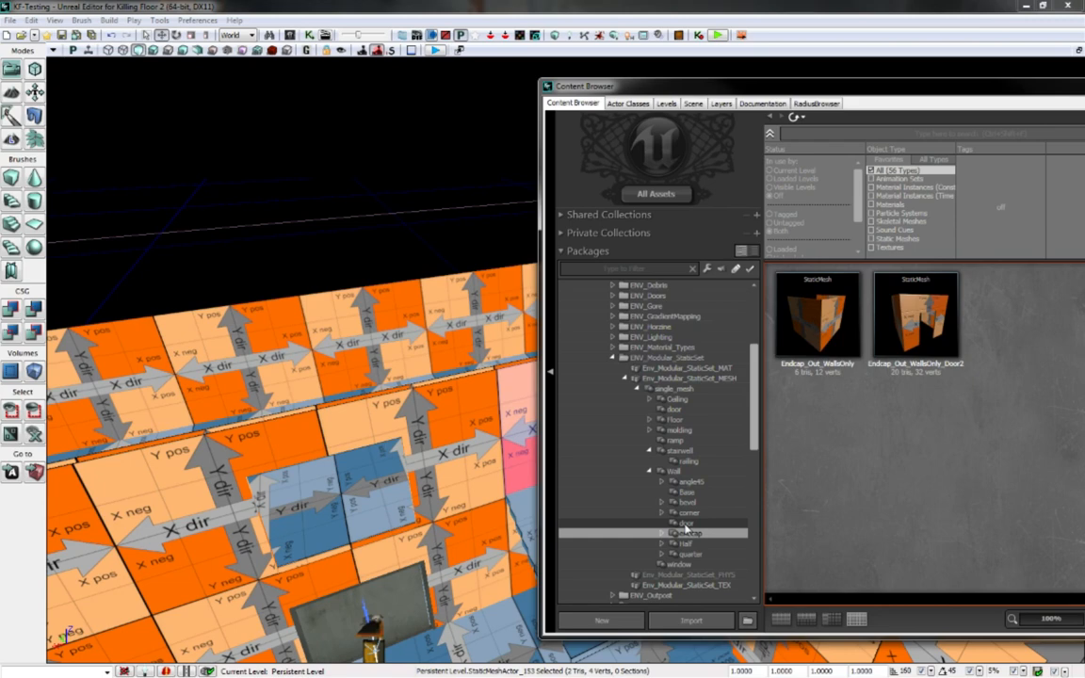
{"action": "left_click", "coordinate": [685, 523]}
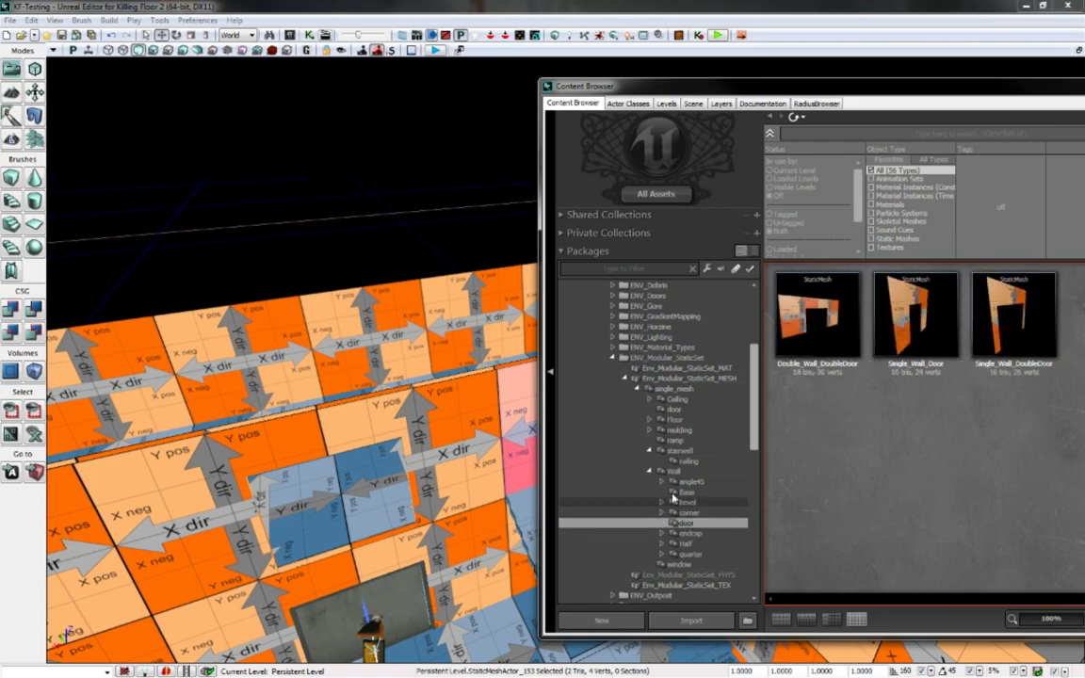
Check the Wall set's corner folder and its corner_in subfolder for a replacement corner wall panel
{"action": "left_click", "coordinate": [690, 514]}
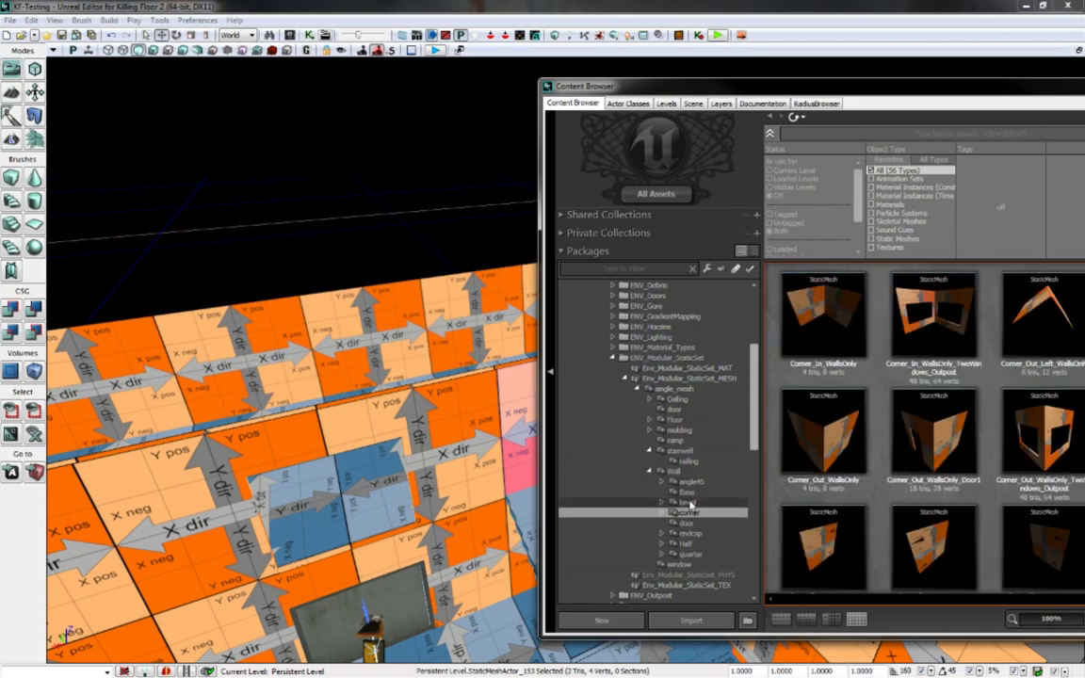
{"action": "left_click", "coordinate": [690, 503]}
{"action": "left_click", "coordinate": [714, 513]}
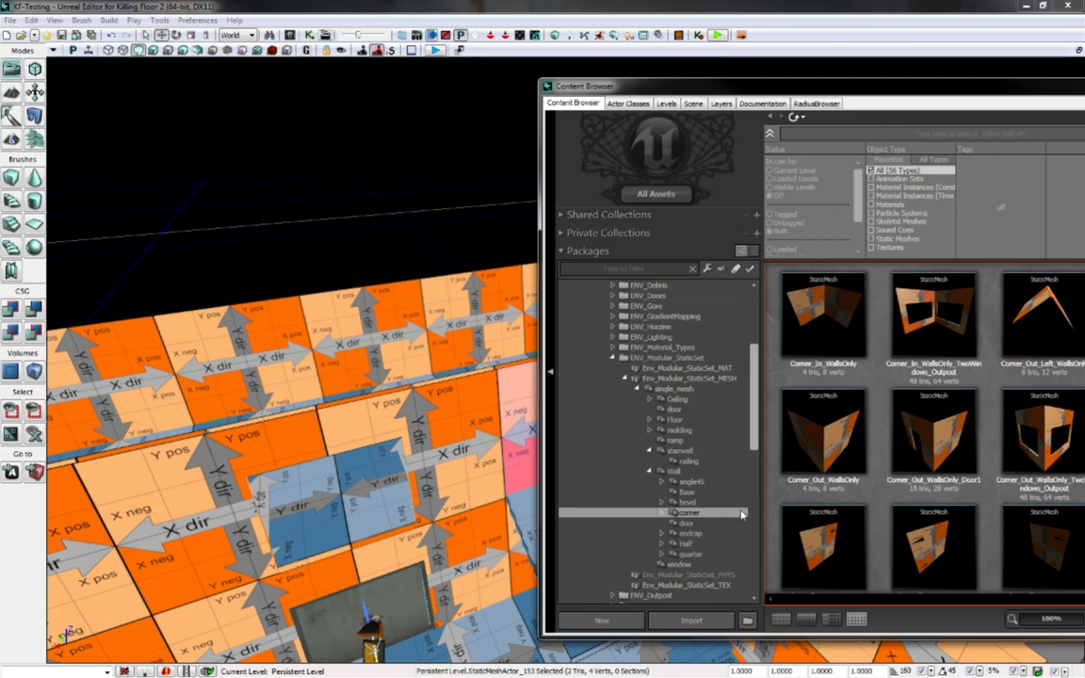
{"action": "left_click", "coordinate": [663, 513]}
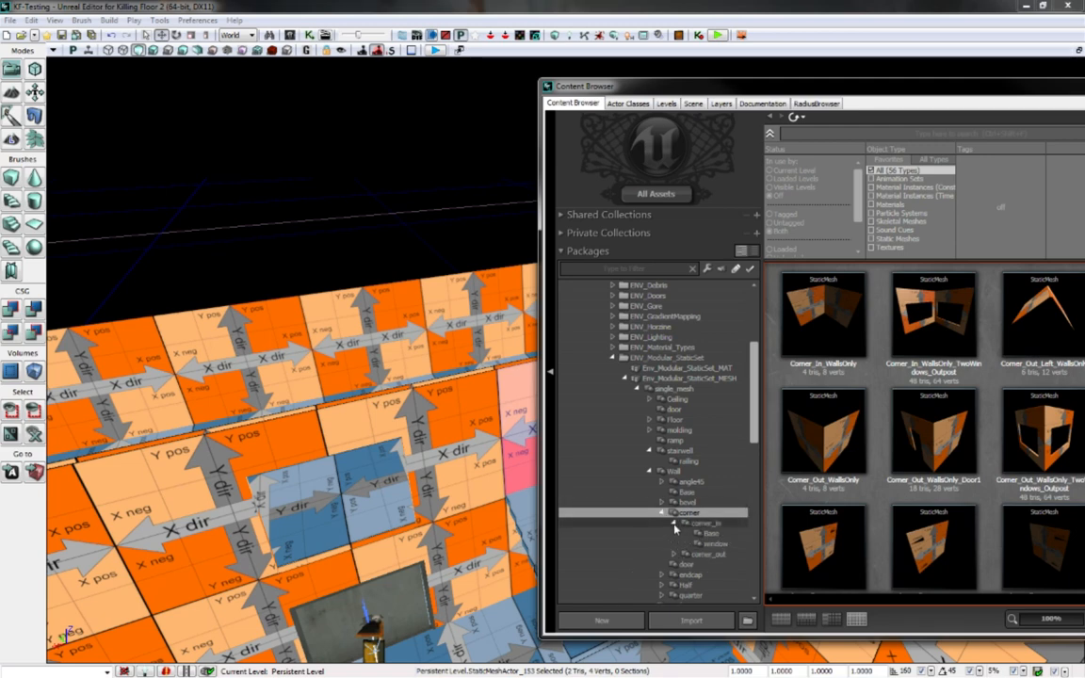
{"action": "double_click", "coordinate": [713, 523]}
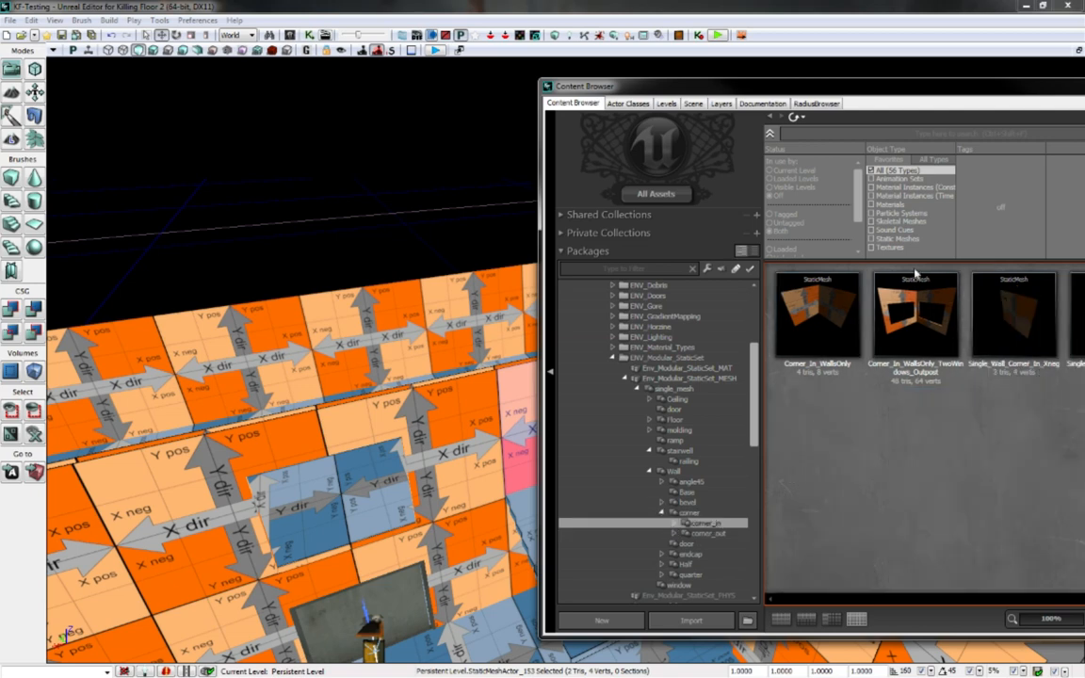
{"action": "left_click_drag", "start_coordinate": [859, 104], "coordinate": [672, 98]}
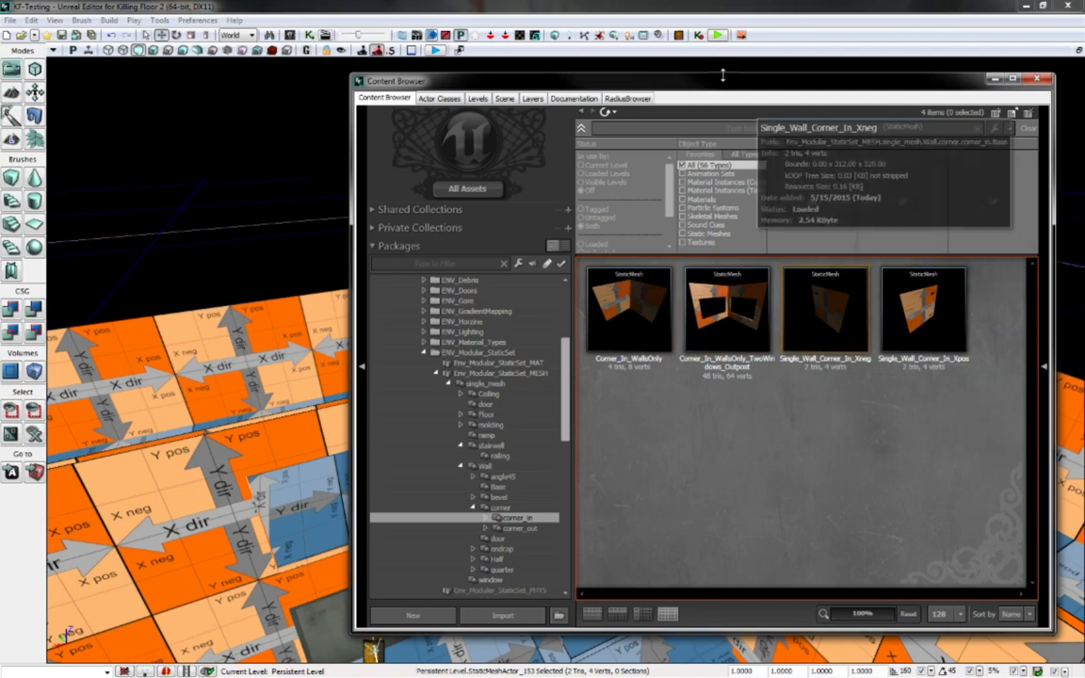
{"action": "left_click_drag", "start_coordinate": [720, 88], "coordinate": [1079, 99]}
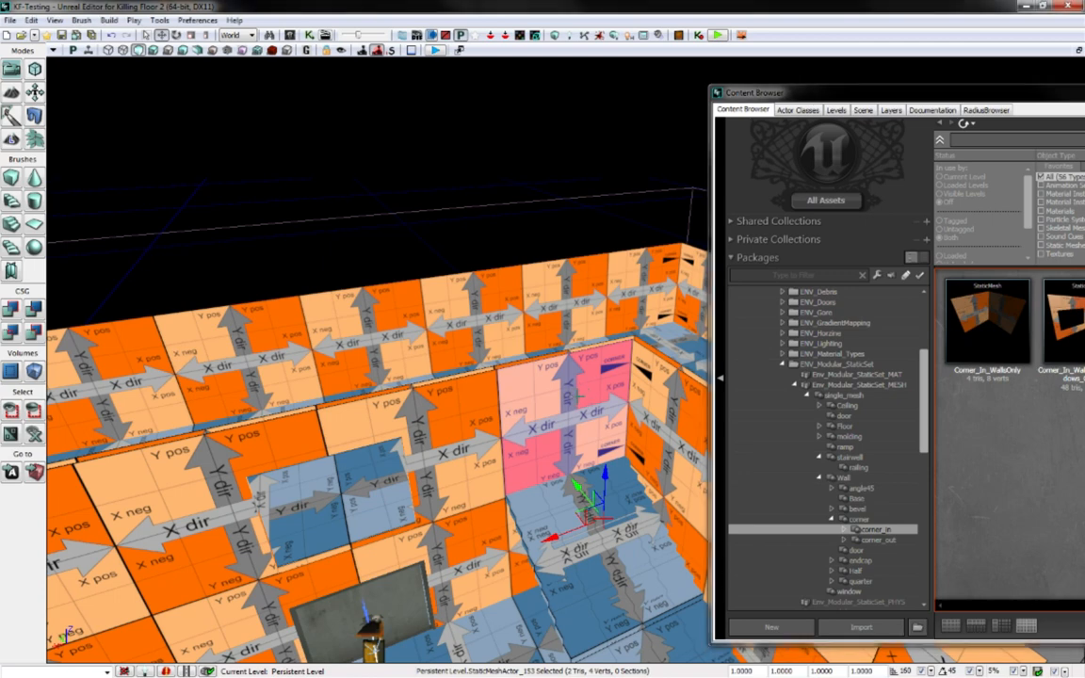
Delete the selected upper wall panel at the top of the stairs to leave an open passage
{"action": "key", "text": "Delete"}
{"action": "key", "text": "ctrl+z"}
{"action": "key", "text": "Delete"}
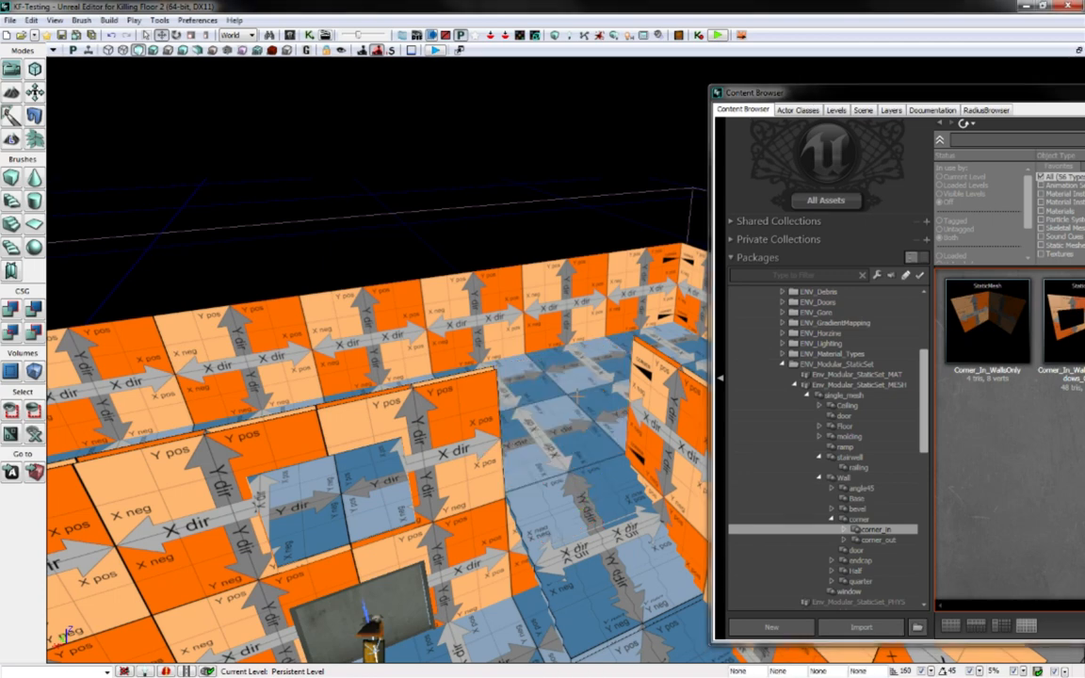
Open the modular set's ramp folder to get a ramp for the covered ground-floor room
{"action": "right_click_drag", "start_coordinate": [577, 395], "coordinate": [433, 375]}
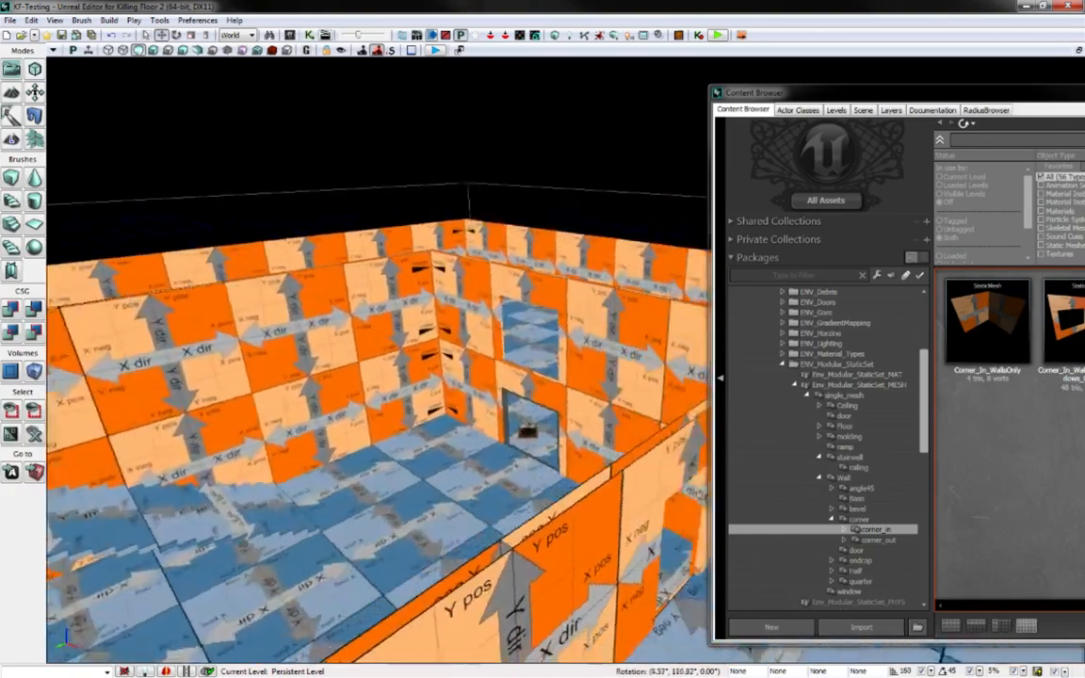
{"action": "right_click_drag", "start_coordinate": [377, 368], "coordinate": [432, 329]}
{"action": "key", "text": "w"}
{"action": "key", "text": "w"}
{"action": "key", "text": "w"}
{"action": "key", "text": "w"}
{"action": "key", "text": "s"}
{"action": "key", "text": "a"}
{"action": "key", "text": "d"}
{"action": "double_click", "coordinate": [858, 518]}
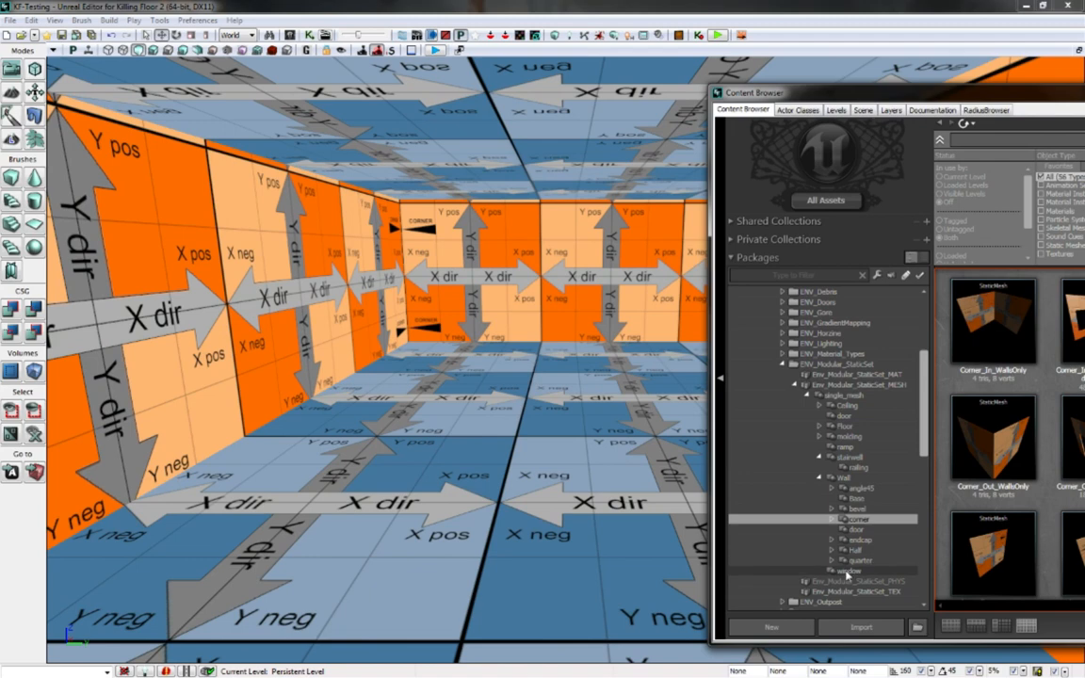
{"action": "left_click", "coordinate": [845, 446]}
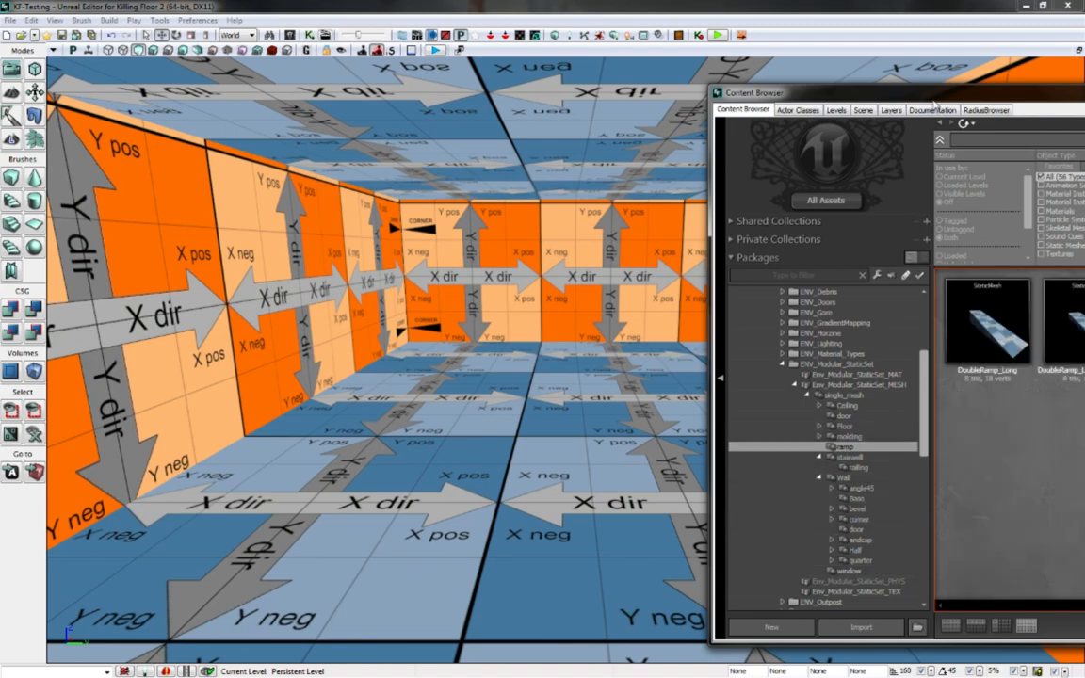
Place a DoubleRamp_Long mesh on the ground-level floor beside the wall and shift it into position
{"action": "mouse_move", "coordinate": [935, 102]}
{"action": "left_mouse_down"}
{"action": "mouse_move", "coordinate": [769, 89]}
{"action": "mouse_move", "coordinate": [932, 102]}
{"action": "left_mouse_up"}
{"action": "left_click_drag", "start_coordinate": [993, 348], "coordinate": [422, 486]}
{"action": "mouse_move", "coordinate": [516, 466]}
{"action": "right_mouse_down"}
{"action": "mouse_move", "coordinate": [461, 465]}
{"action": "mouse_move", "coordinate": [518, 476]}
{"action": "right_mouse_up"}
{"action": "mouse_move", "coordinate": [532, 429]}
{"action": "right_mouse_down"}
{"action": "mouse_move", "coordinate": [499, 429]}
{"action": "mouse_move", "coordinate": [531, 429]}
{"action": "right_mouse_up"}
{"action": "left_click_drag", "start_coordinate": [535, 411], "coordinate": [424, 475]}
Delete the second-storey floor tiles above the ramp near the corner and save the map
{"action": "right_click_drag", "start_coordinate": [415, 480], "coordinate": [471, 468]}
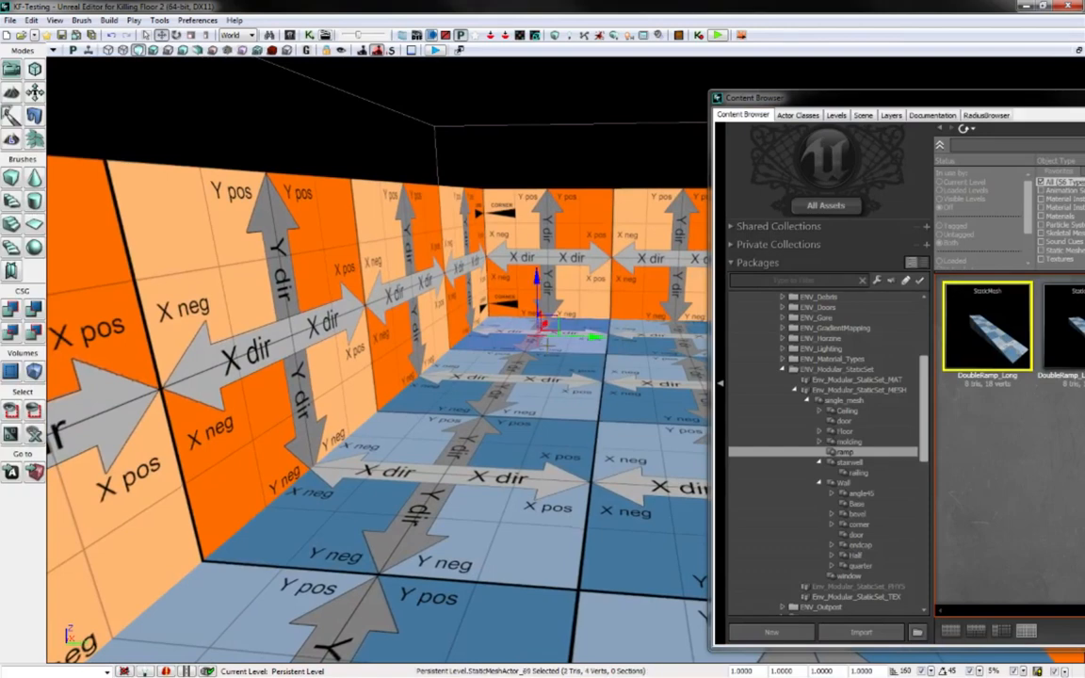
{"action": "left_click", "coordinate": [534, 399]}
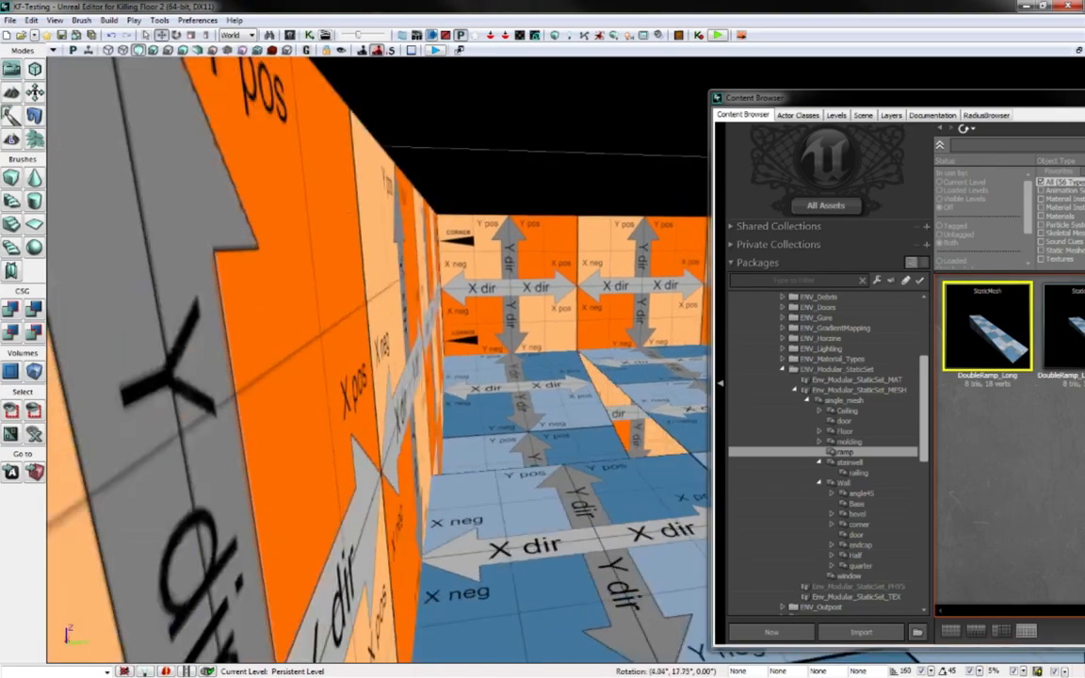
{"action": "right_click_drag", "start_coordinate": [471, 468], "coordinate": [636, 435]}
{"action": "right_click_drag", "start_coordinate": [508, 386], "coordinate": [665, 400]}
{"action": "left_click", "coordinate": [504, 376]}
{"action": "key", "text": "Delete"}
{"action": "right_click_drag", "start_coordinate": [629, 499], "coordinate": [546, 478]}
{"action": "key", "text": "ctrl+s"}
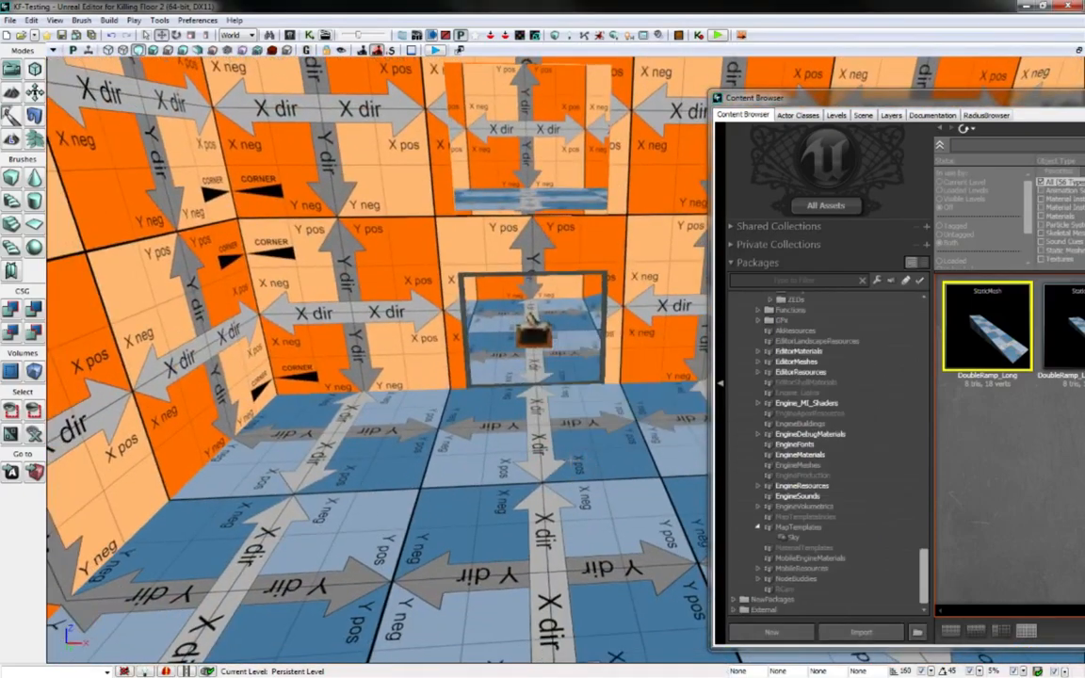
Play-test the level starting from the floor tile in front of the open doorway, walk toward the staircase, and end the preview
{"action": "left_click_drag", "start_coordinate": [842, 101], "coordinate": [1083, 101]}
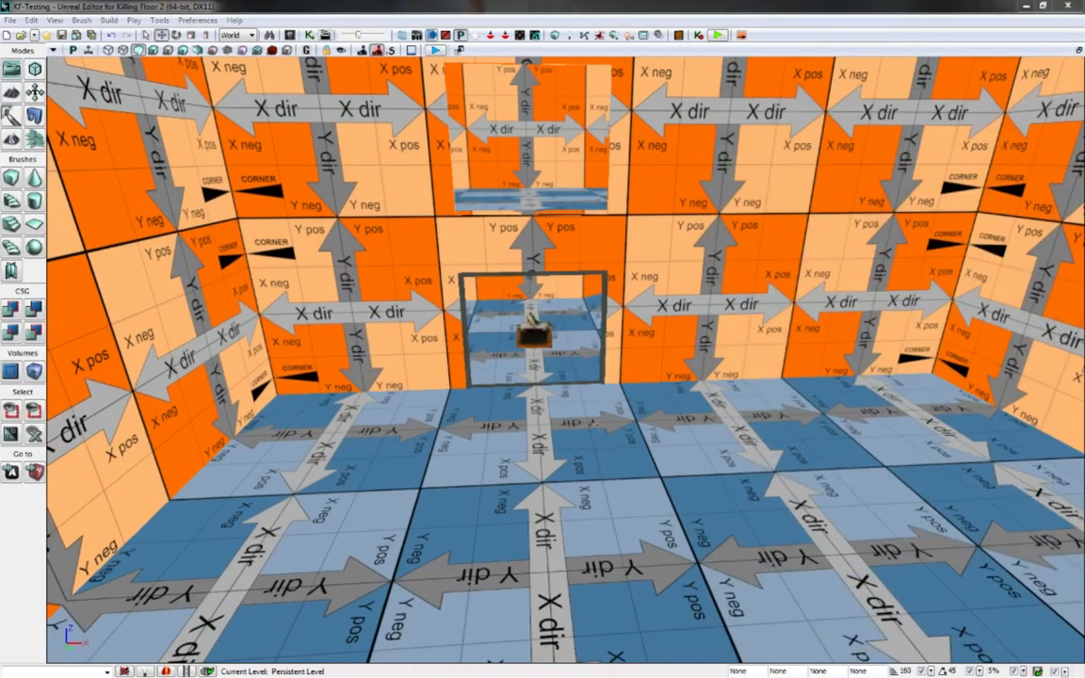
{"action": "right_click", "coordinate": [565, 436]}
{"action": "left_click", "coordinate": [614, 668]}
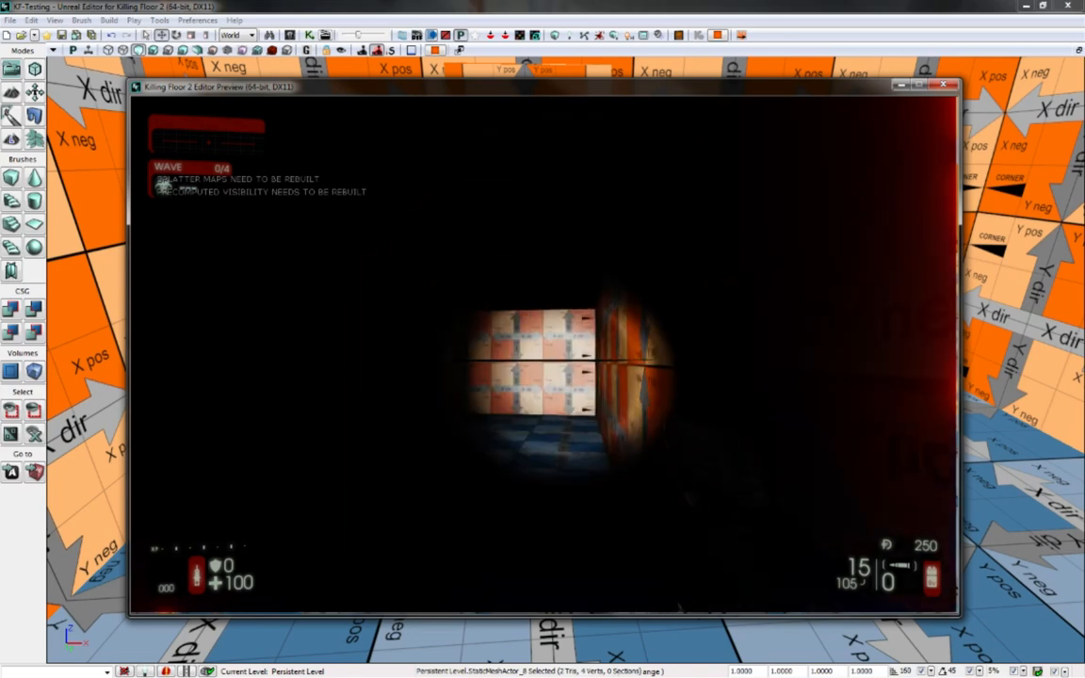
{"action": "key", "text": "w"}
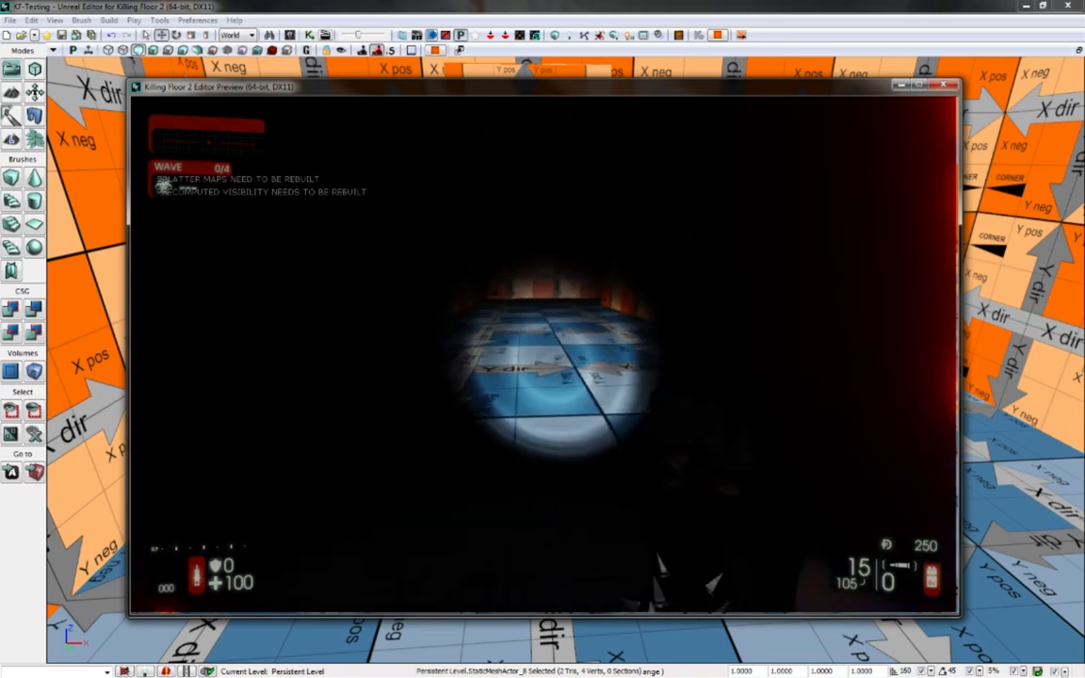
{"action": "key", "text": "w"}
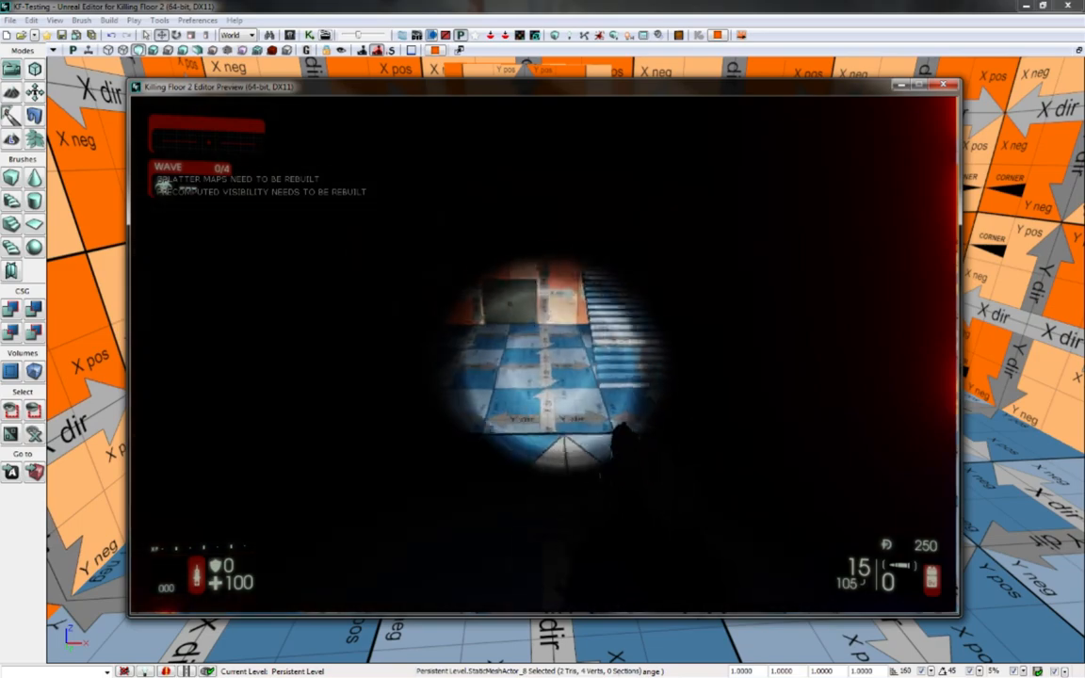
{"action": "key", "text": "Escape"}
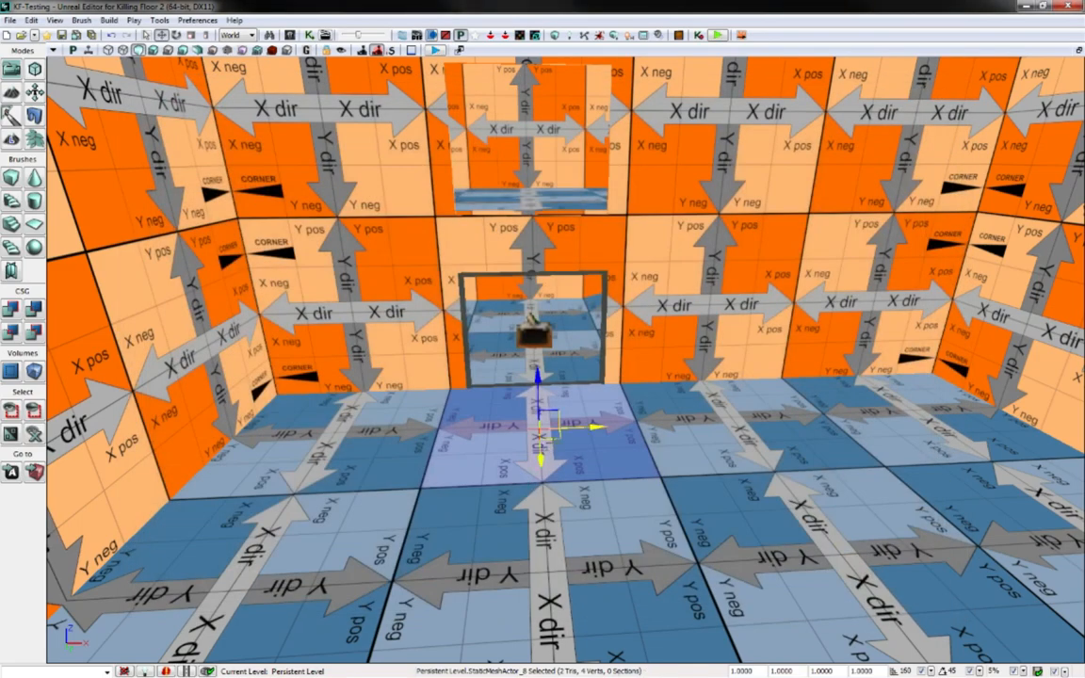
Set the brightness of the SkyLight above the upper walls to .2
{"action": "right_click_drag", "start_coordinate": [522, 483], "coordinate": [655, 321]}
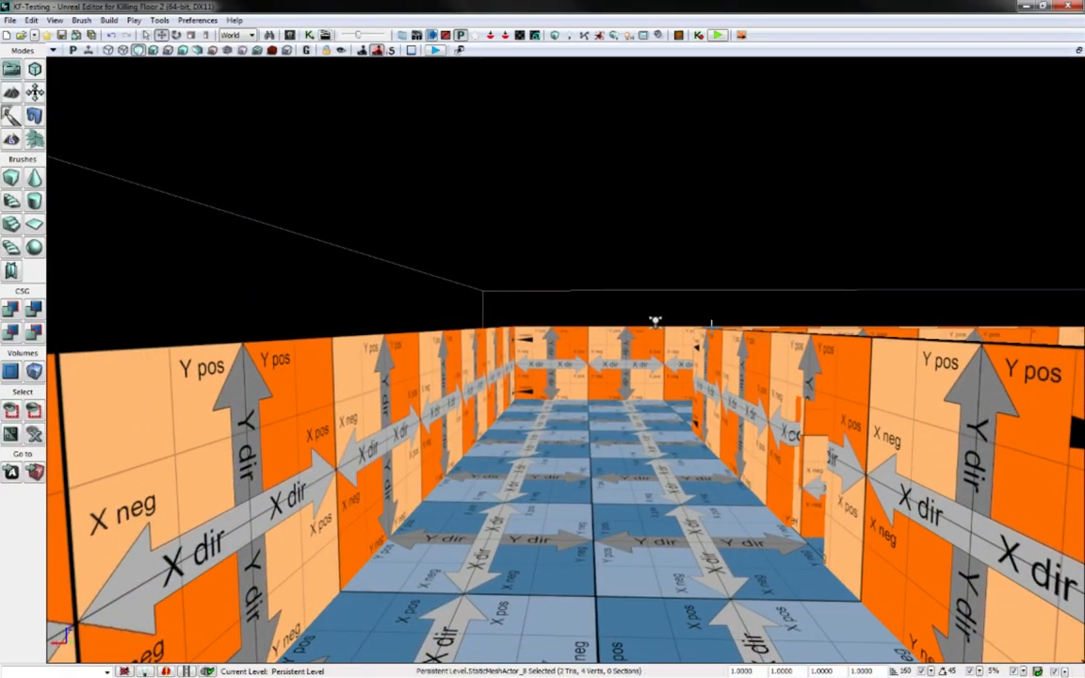
{"action": "left_click", "coordinate": [656, 318]}
{"action": "key", "text": "F4"}
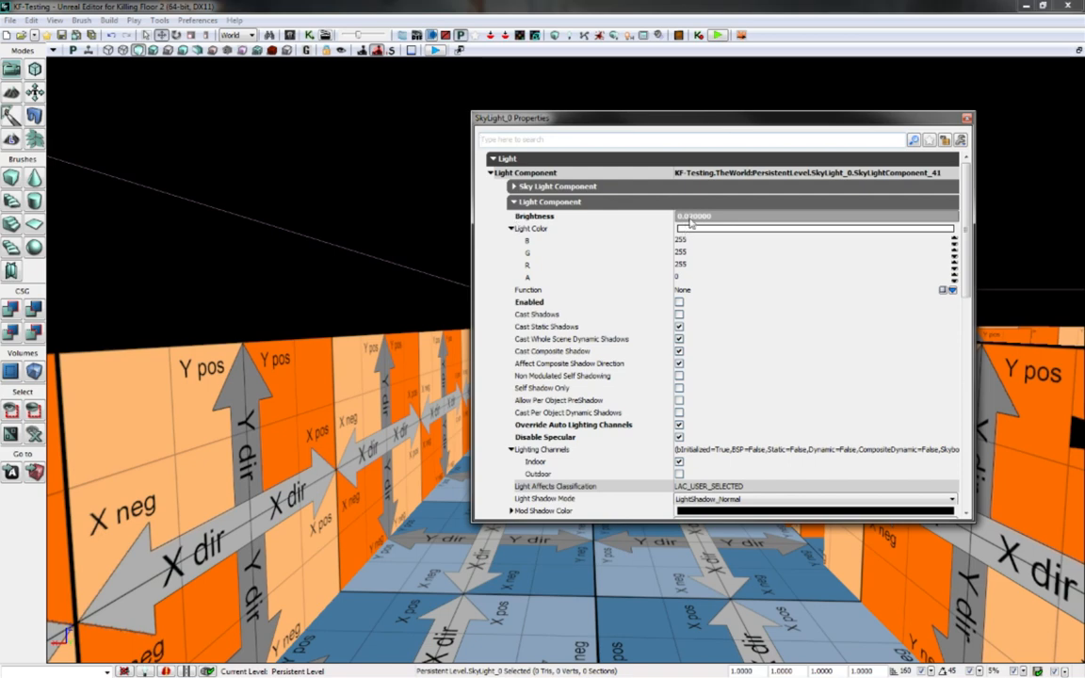
{"action": "left_click", "coordinate": [690, 218]}
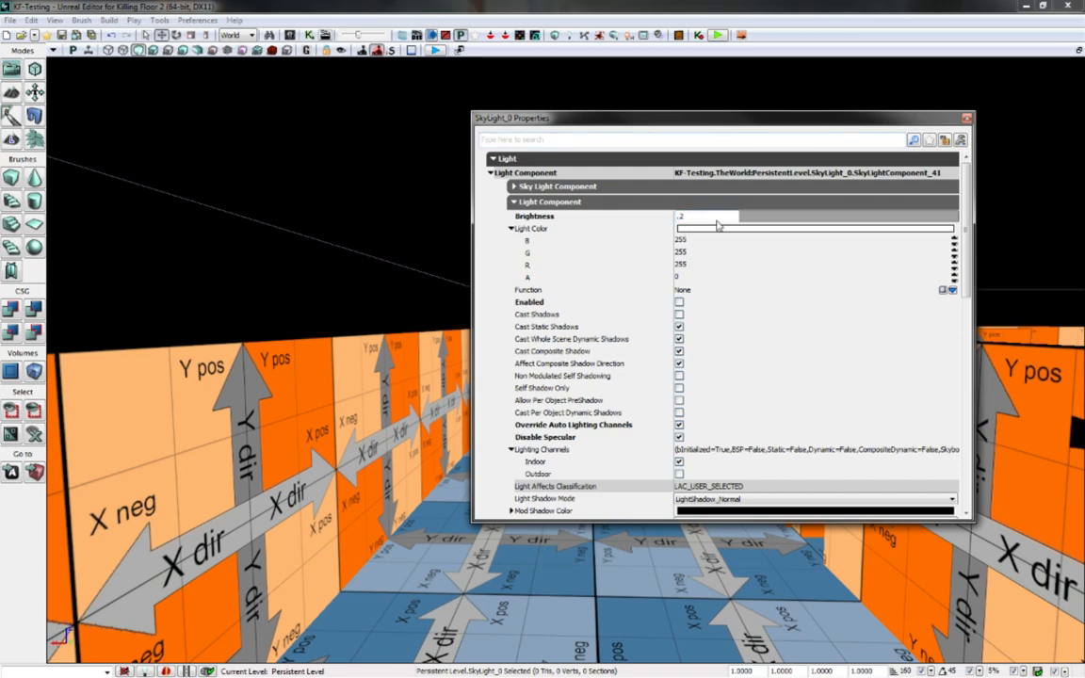
{"action": "left_click", "coordinate": [965, 118]}
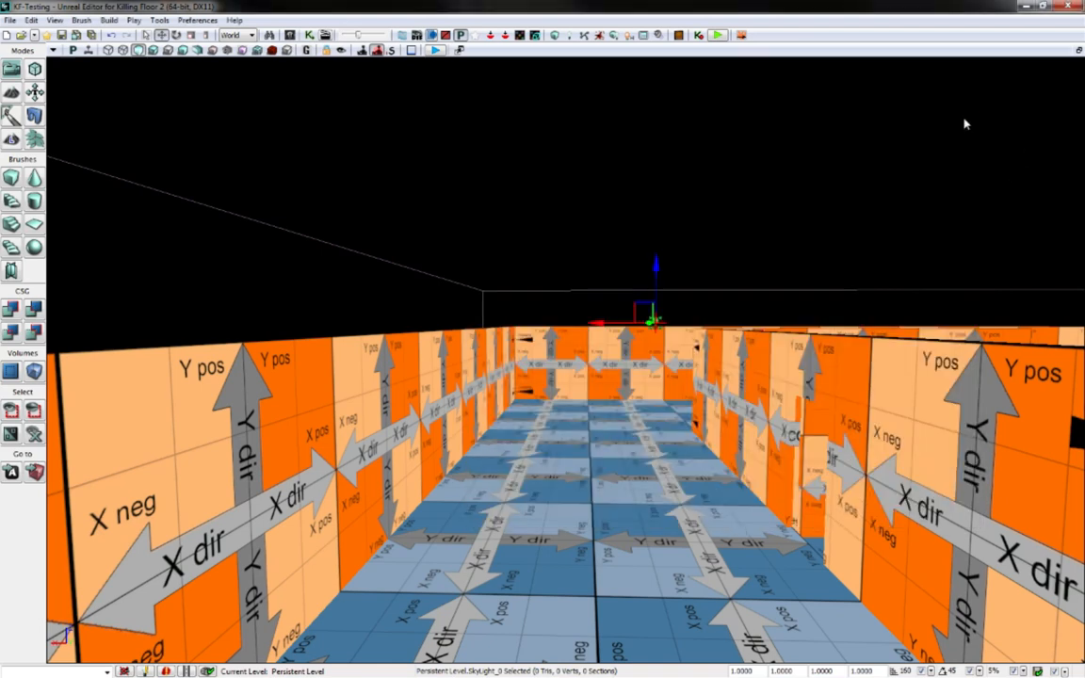
Build the map, review the Map Check lighting warning and PlayerStart error, and close the report
{"action": "left_click", "coordinate": [613, 36]}
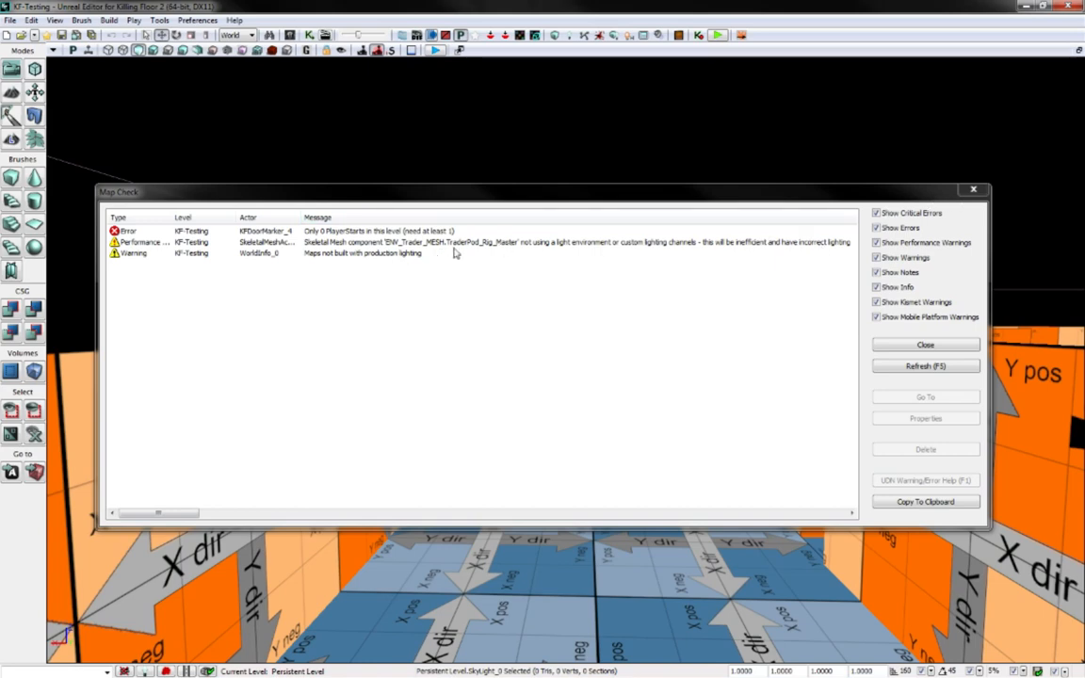
{"action": "left_click", "coordinate": [373, 252]}
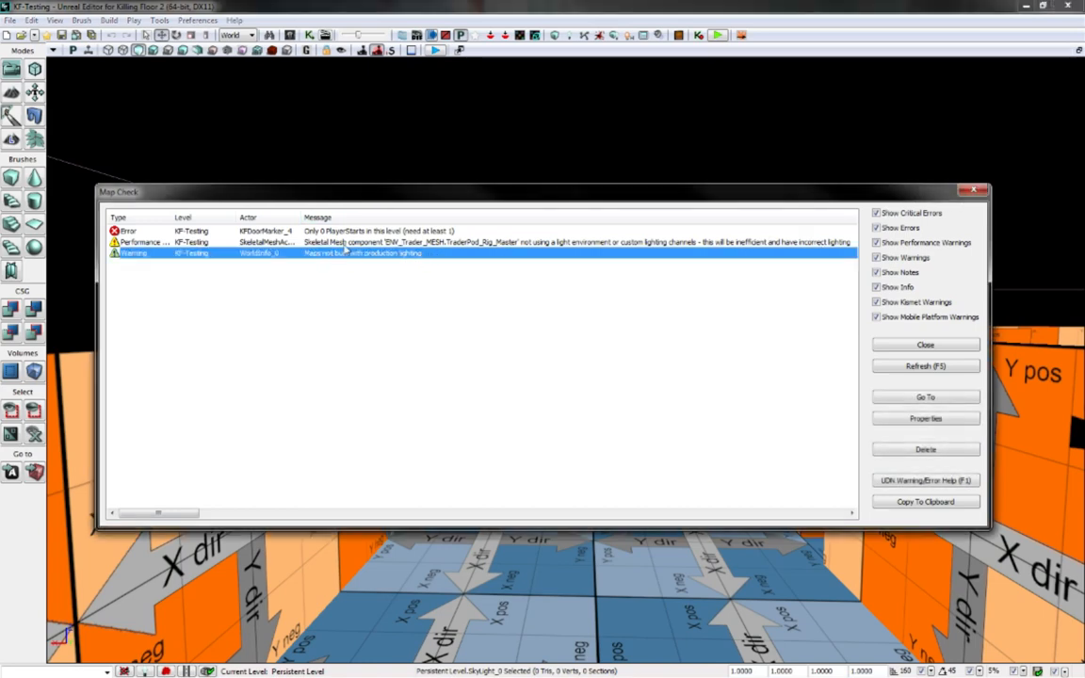
{"action": "left_click", "coordinate": [353, 231]}
{"action": "left_click", "coordinate": [972, 192]}
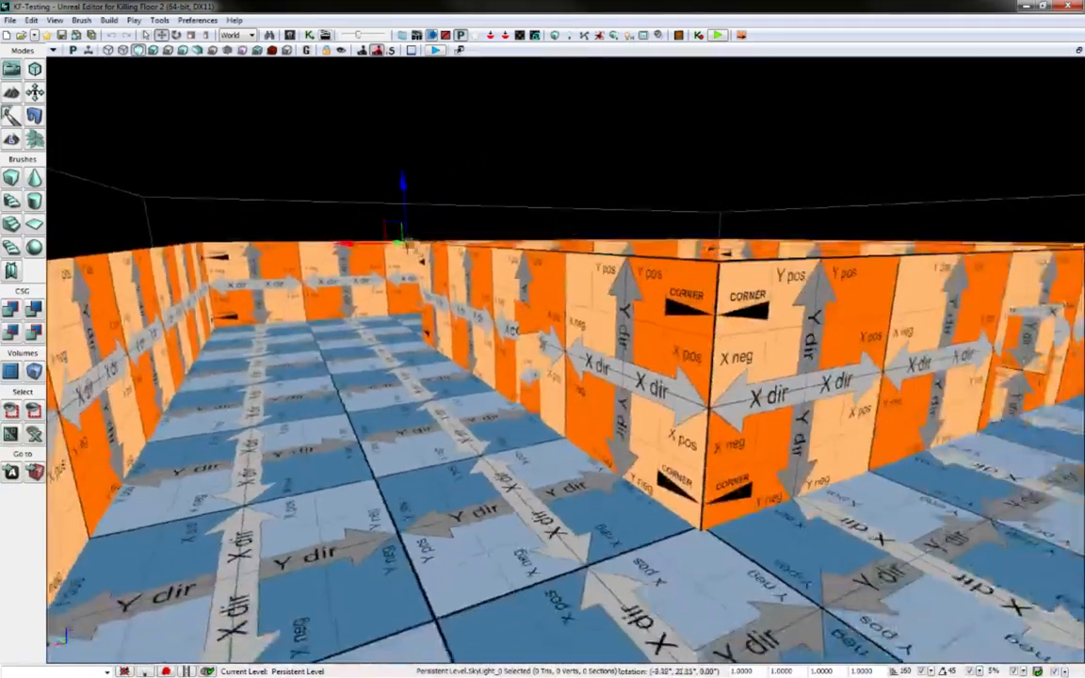
Find the stairwell meshes under Env_Modular_StaticSet_MESH in the Content Browser and select Stairwell_Stairs_SingleFlight_SidePanel1
{"action": "right_click_drag", "start_coordinate": [564, 360], "coordinate": [928, 388]}
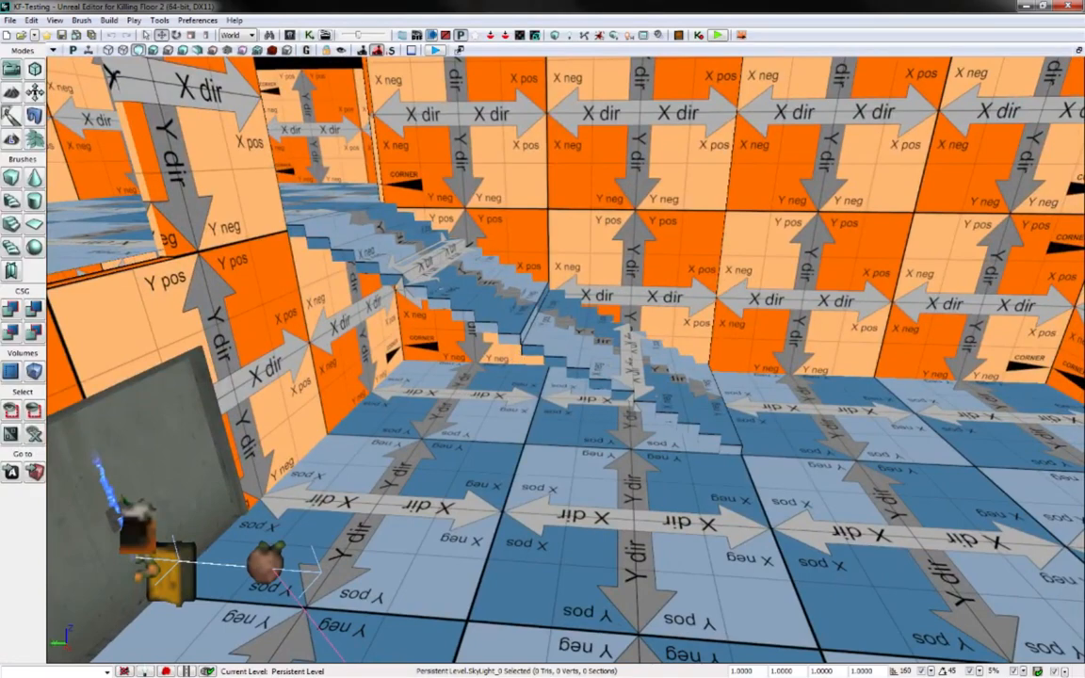
{"action": "key", "text": "ctrl+shift+f"}
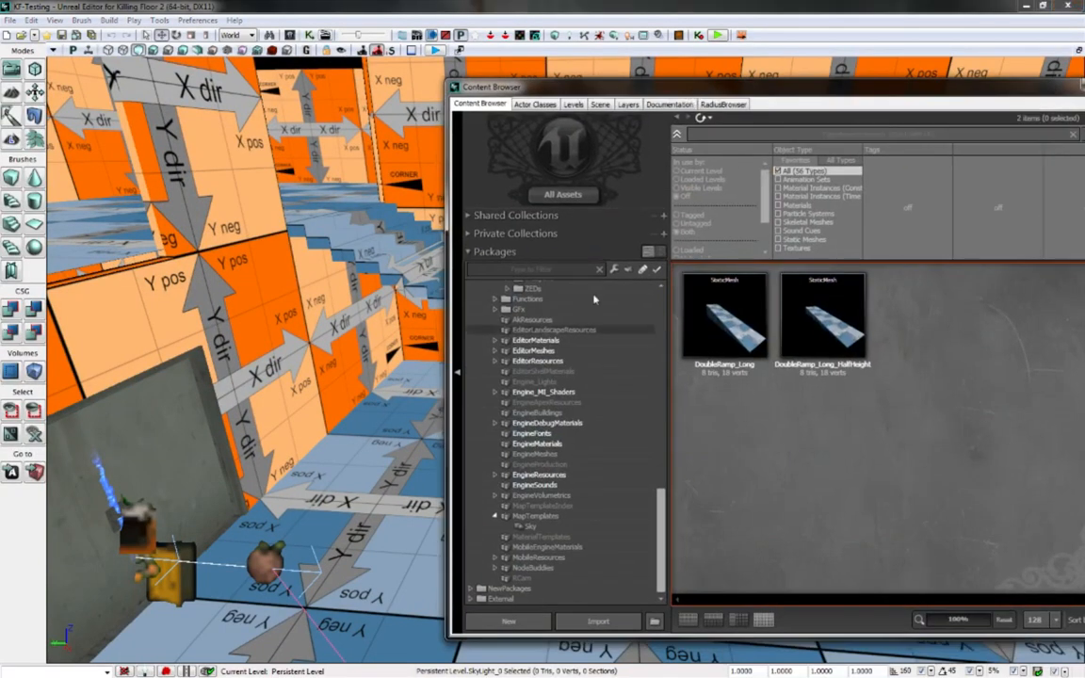
{"action": "left_click_drag", "start_coordinate": [664, 535], "coordinate": [667, 405]}
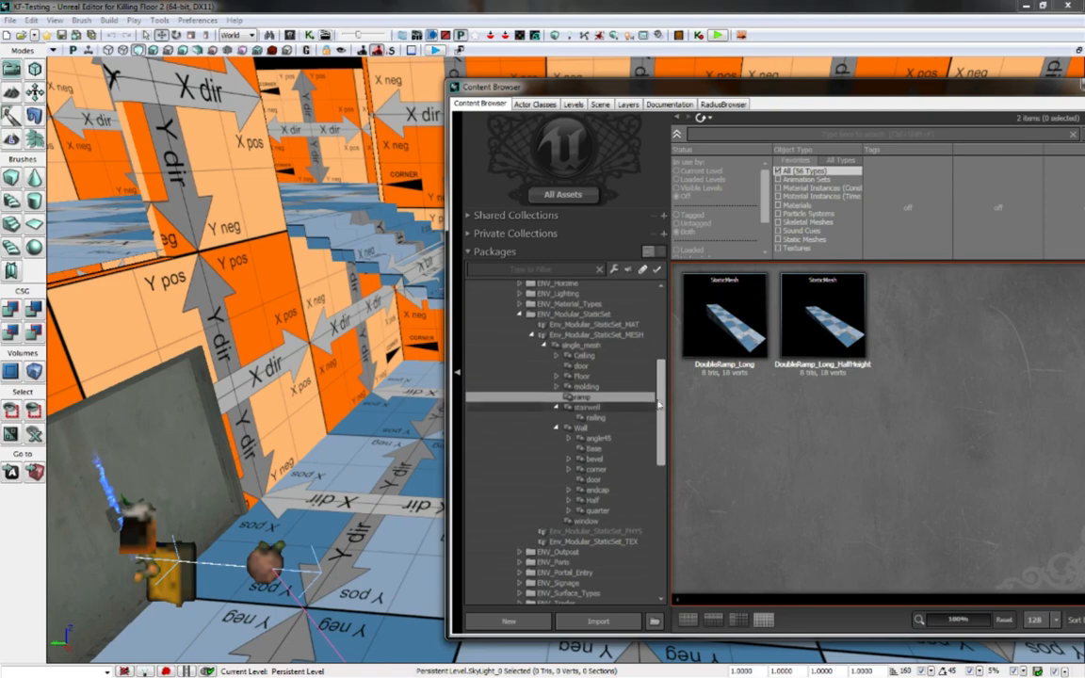
{"action": "left_click", "coordinate": [576, 407]}
{"action": "left_click_drag", "start_coordinate": [868, 93], "coordinate": [708, 66]}
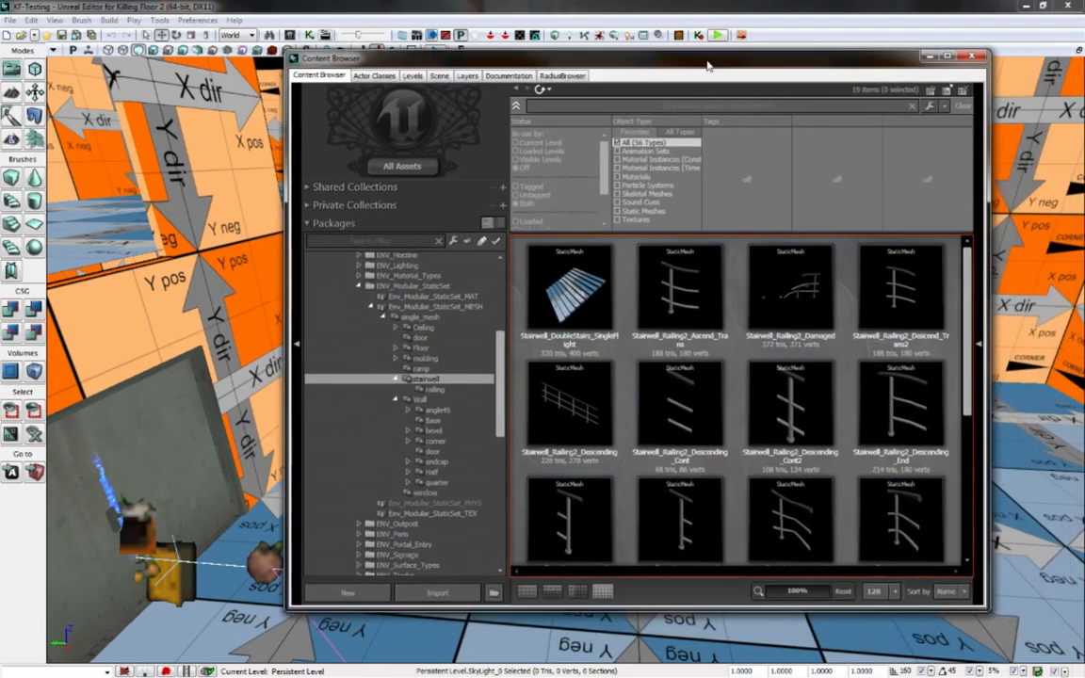
{"action": "left_click_drag", "start_coordinate": [967, 342], "coordinate": [970, 483]}
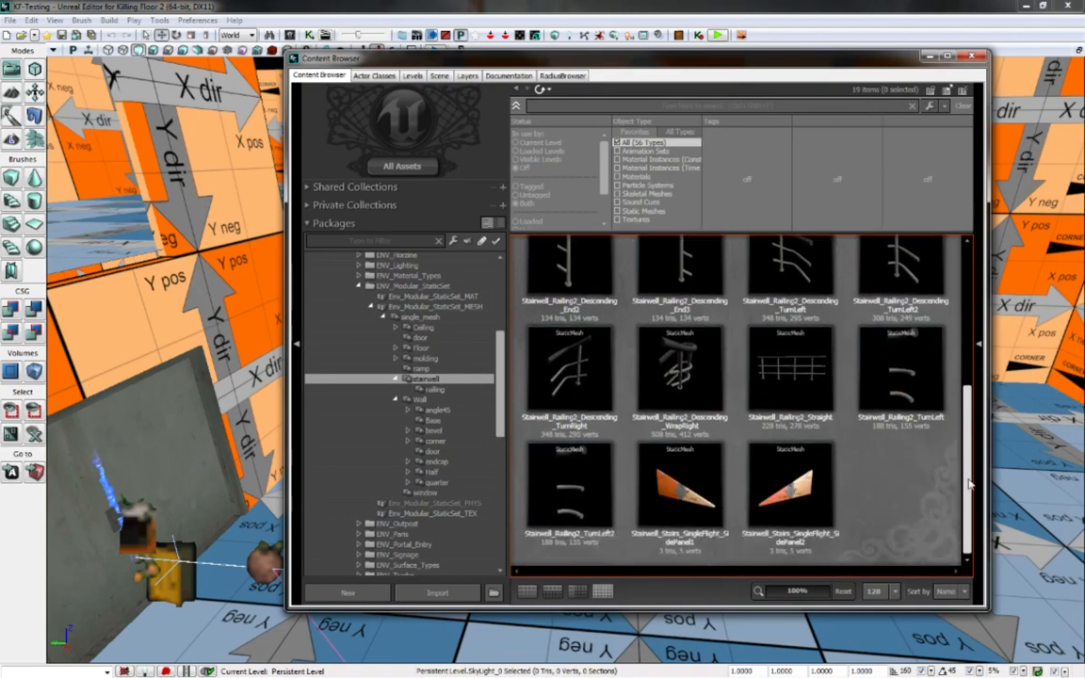
{"action": "left_click", "coordinate": [686, 487]}
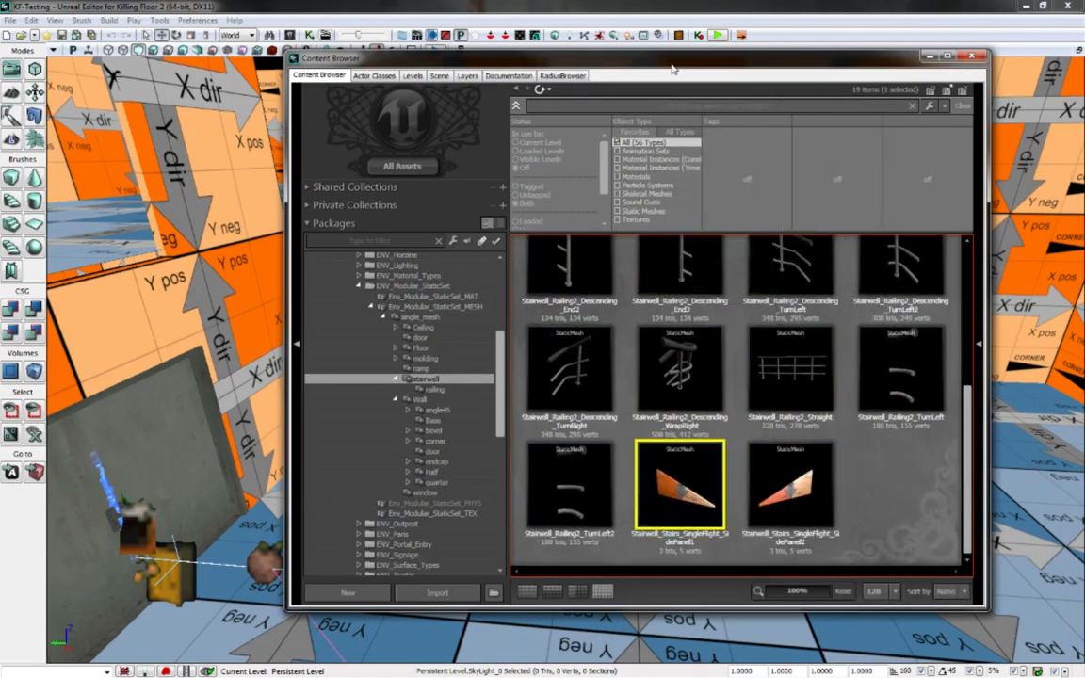
Place the single-flight side panel on the courtyard floor beside the staircase and rotate it parallel to the stairs
{"action": "left_click_drag", "start_coordinate": [605, 58], "coordinate": [935, 88]}
{"action": "left_click_drag", "start_coordinate": [1008, 513], "coordinate": [485, 436]}
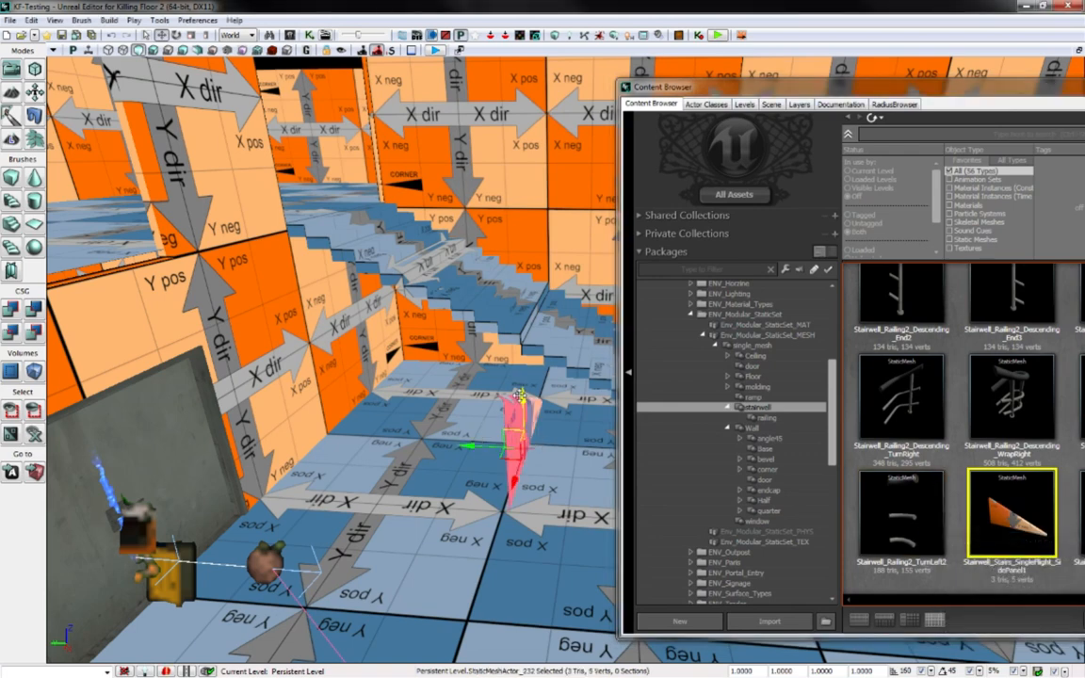
{"action": "left_click_drag", "start_coordinate": [520, 396], "coordinate": [513, 366]}
{"action": "key", "text": "space"}
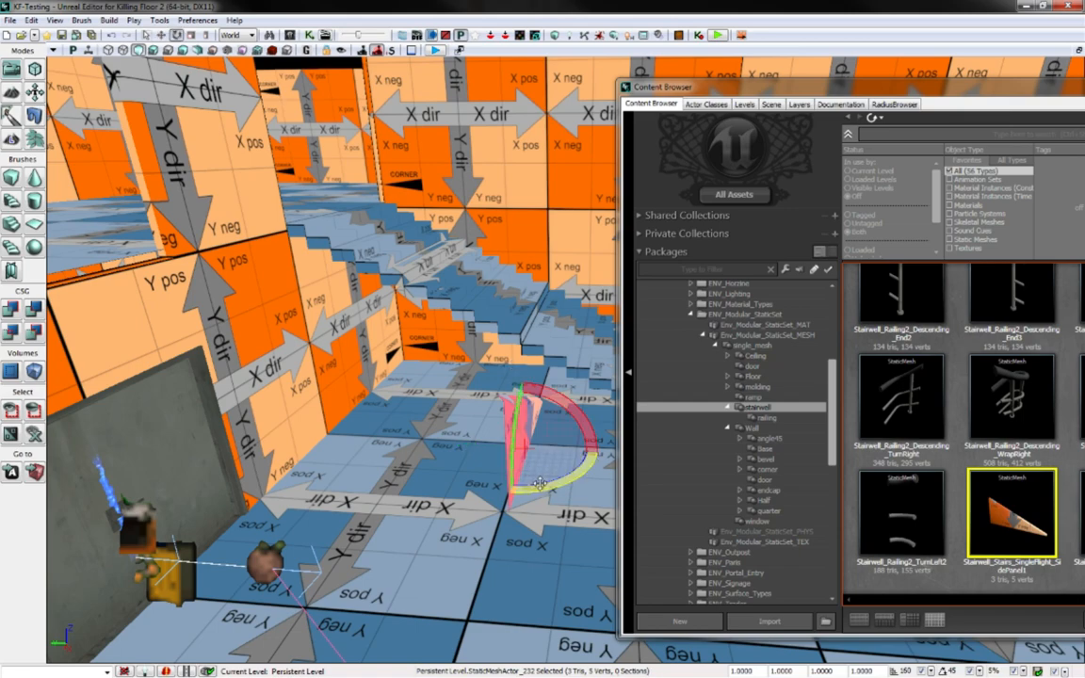
{"action": "left_click_drag", "start_coordinate": [531, 486], "coordinate": [628, 425]}
Move the side panel along the floor until it lines up with the open side of the lower stair flight
{"action": "left_click_drag", "start_coordinate": [721, 96], "coordinate": [859, 111]}
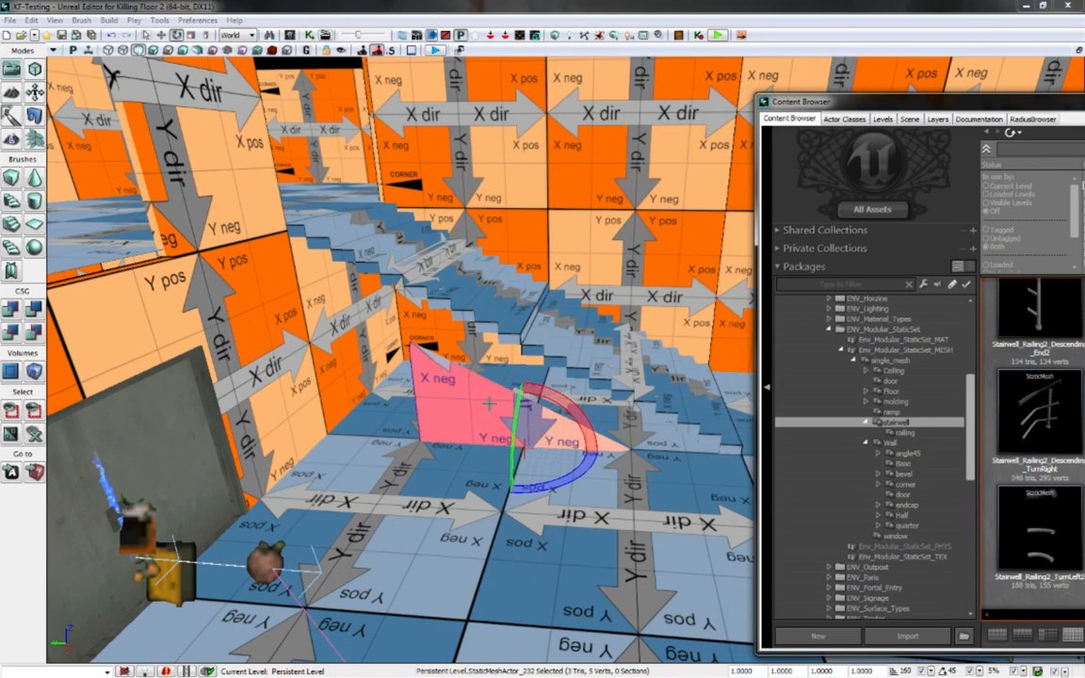
{"action": "key", "text": "space"}
{"action": "key", "text": "space"}
{"action": "key", "text": "space"}
{"action": "key", "text": "space"}
{"action": "key", "text": "space"}
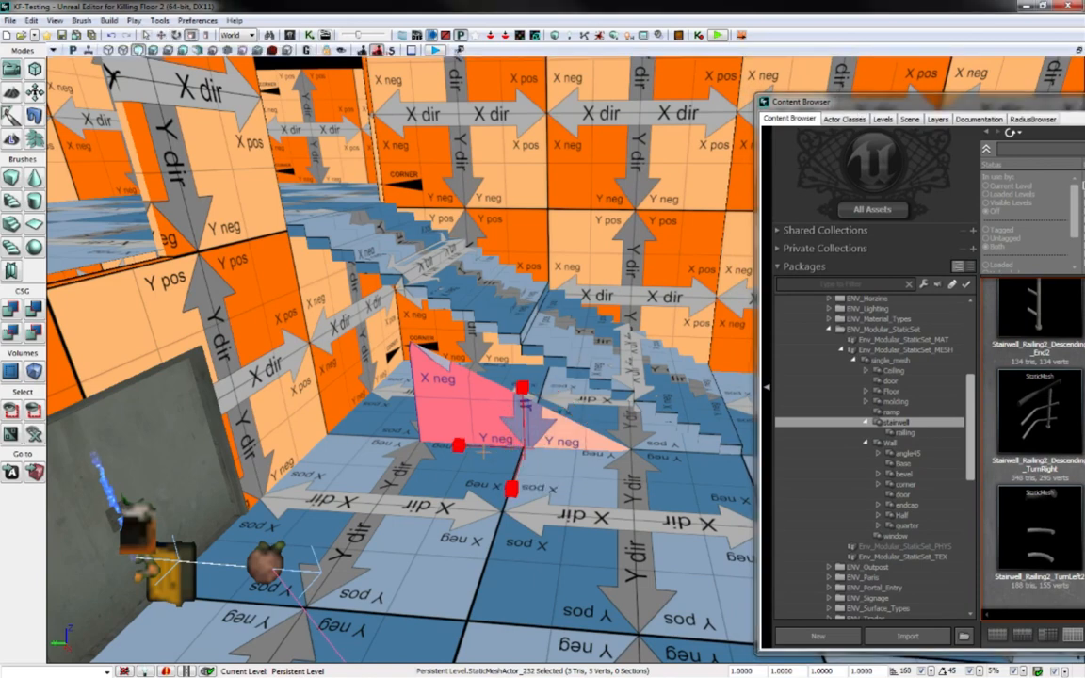
{"action": "key", "text": "space"}
{"action": "left_click_drag", "start_coordinate": [483, 452], "coordinate": [563, 454]}
{"action": "right_click_drag", "start_coordinate": [577, 455], "coordinate": [536, 419]}
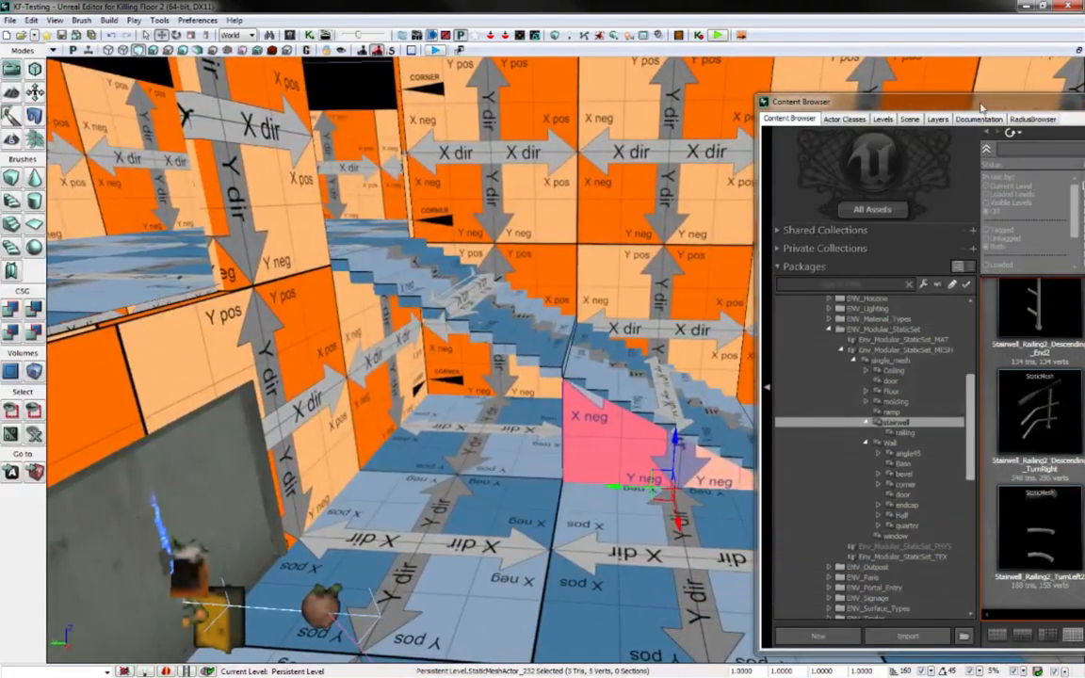
Load the full set of meshes in the stairwell group and select Stairwell_Stairs_FullFlight_SidePanel1
{"action": "left_click_drag", "start_coordinate": [980, 106], "coordinate": [569, 79]}
{"action": "scroll", "coordinate": [1015, 434], "scroll_direction": "up", "scroll_amount": 5}
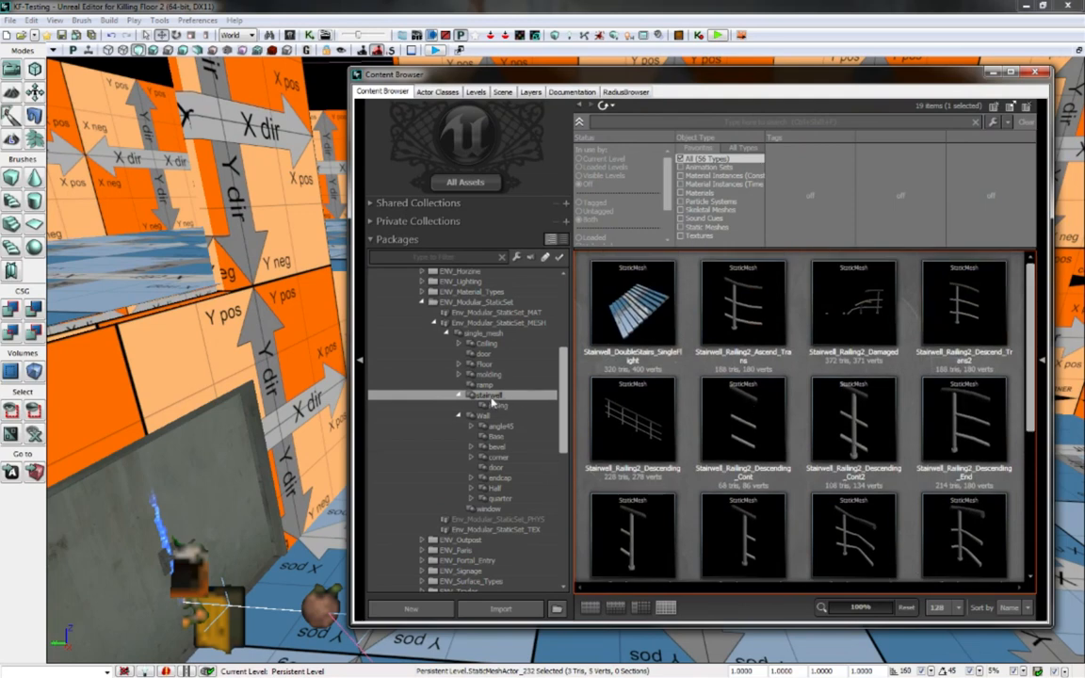
{"action": "mouse_move", "coordinate": [1031, 326]}
{"action": "left_mouse_down"}
{"action": "mouse_move", "coordinate": [1009, 478]}
{"action": "mouse_move", "coordinate": [1019, 313]}
{"action": "left_mouse_up"}
{"action": "right_click", "coordinate": [483, 400]}
{"action": "left_click", "coordinate": [516, 415]}
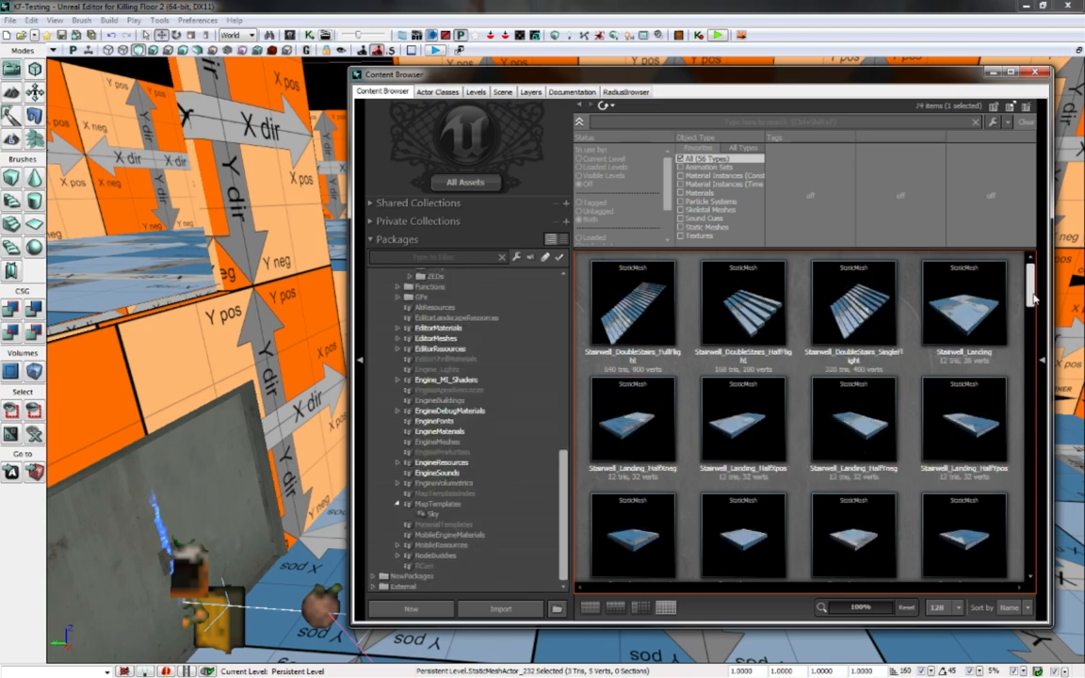
{"action": "left_click_drag", "start_coordinate": [1033, 298], "coordinate": [1014, 555]}
{"action": "left_click", "coordinate": [852, 323]}
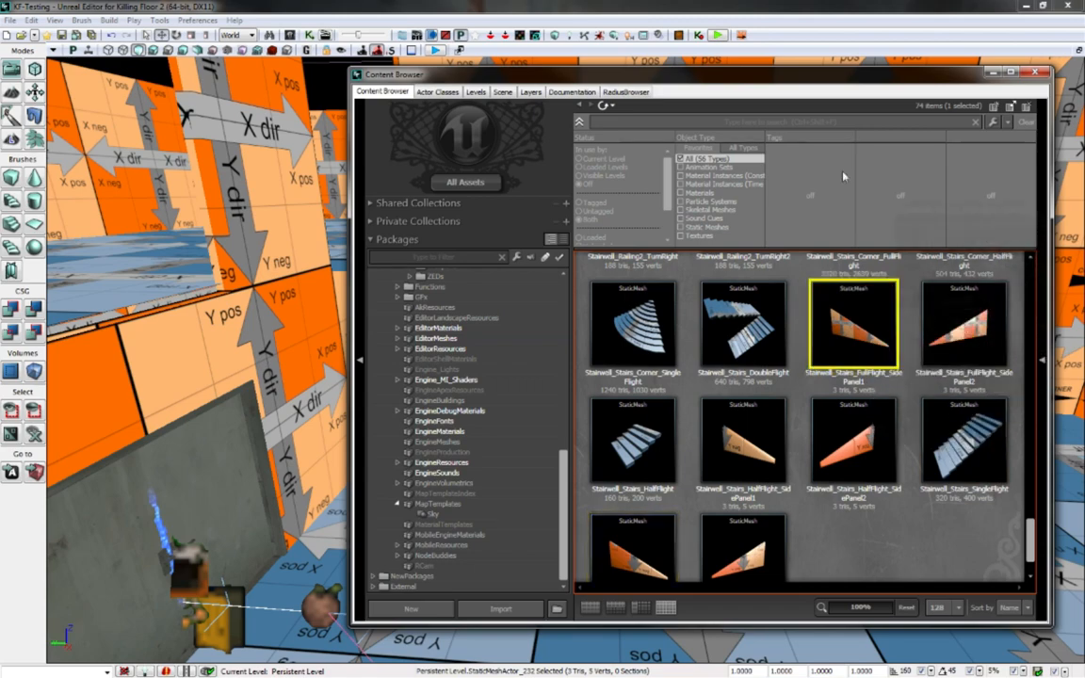
Replace the placed single-flight side panel with Stairwell_Stairs_FullFlight_SidePanel1 and check its fit along the staircase
{"action": "left_click_drag", "start_coordinate": [704, 75], "coordinate": [1077, 128]}
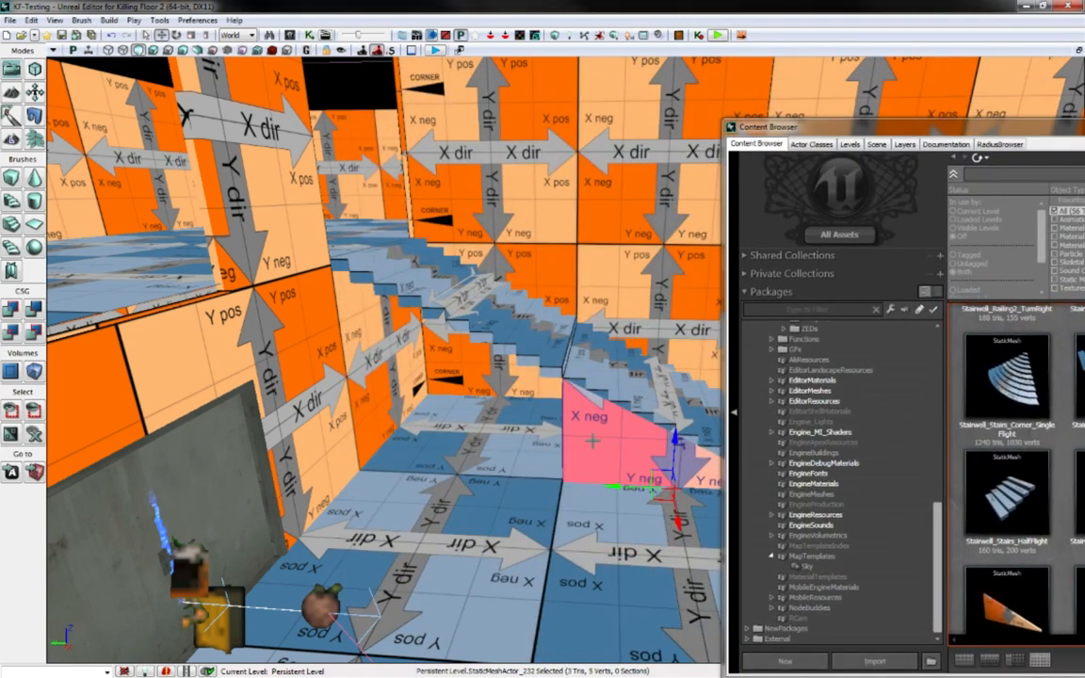
{"action": "right_click", "coordinate": [579, 443]}
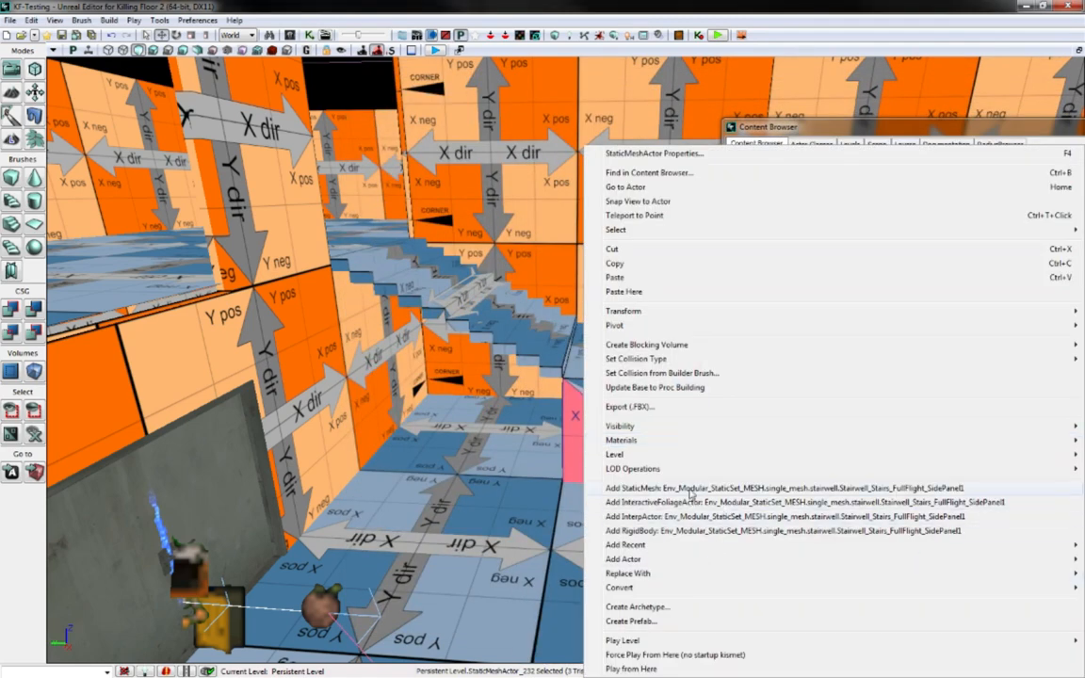
{"action": "mouse_move", "coordinate": [671, 566]}
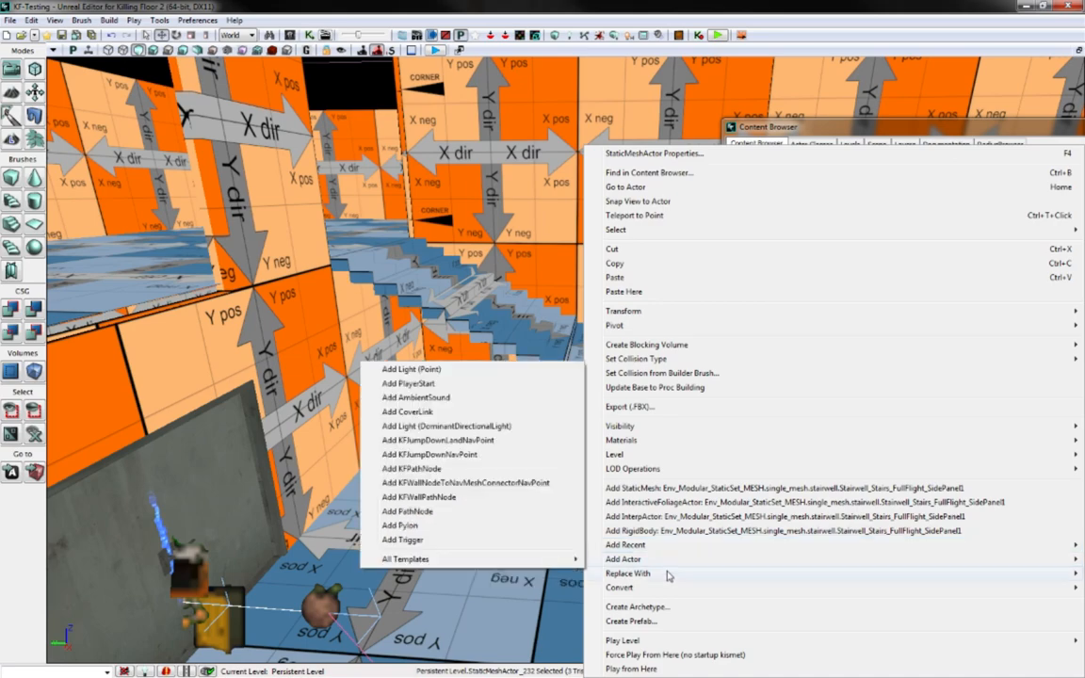
{"action": "left_click", "coordinate": [495, 323]}
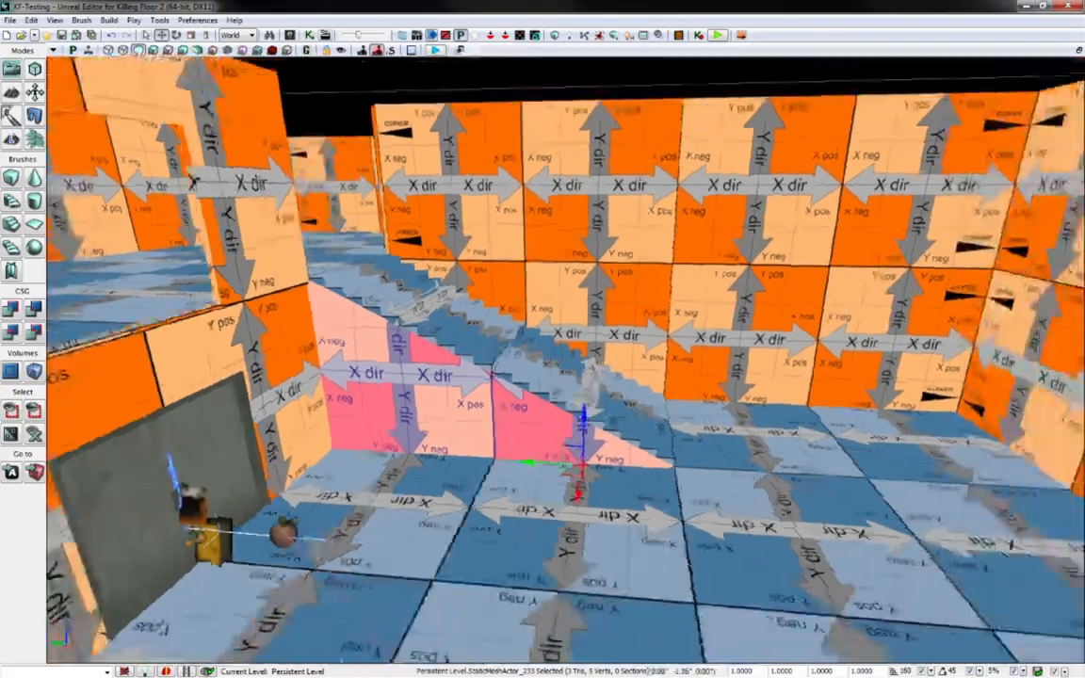
{"action": "right_click_drag", "start_coordinate": [565, 361], "coordinate": [829, 361]}
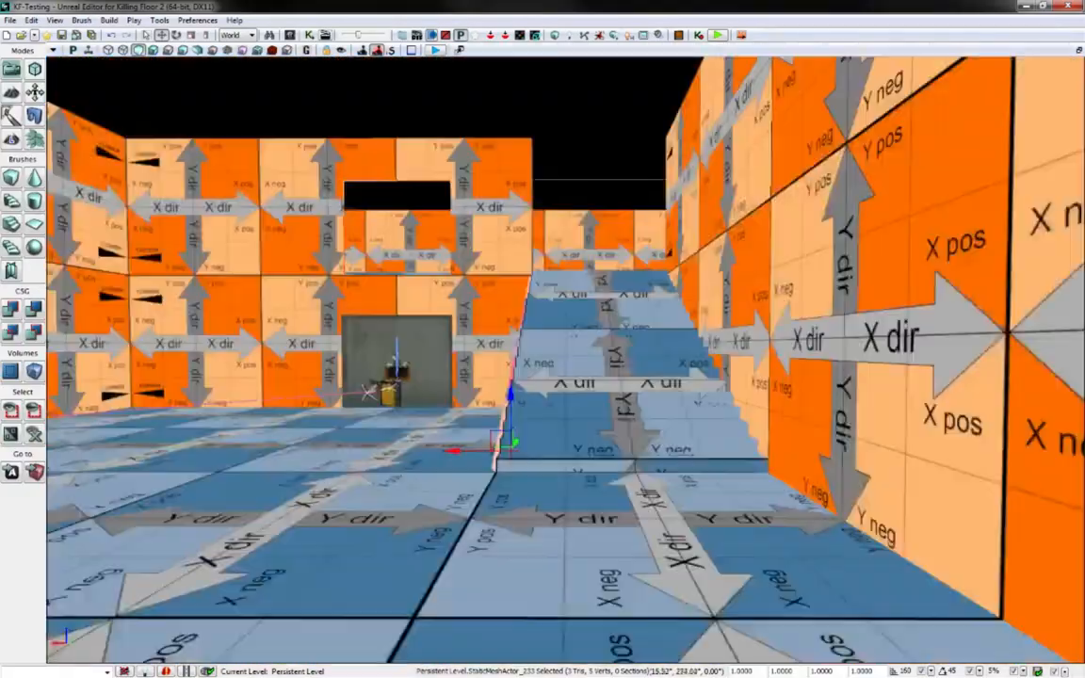
{"action": "right_click_drag", "start_coordinate": [565, 363], "coordinate": [574, 415]}
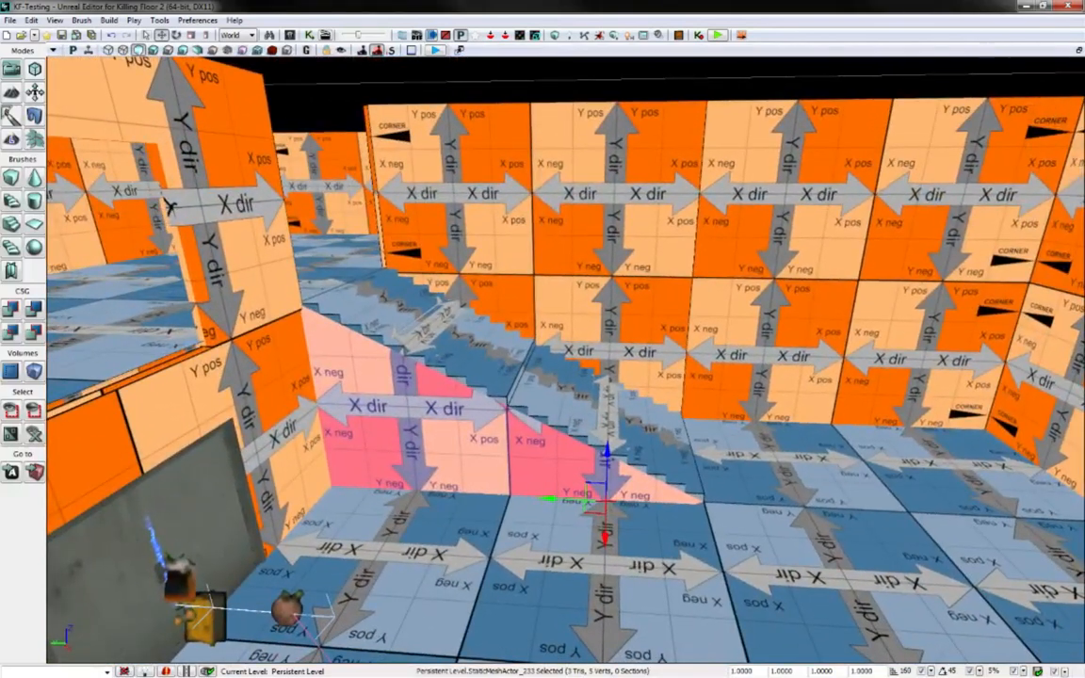
Browse the ascending and descending stairwell railing meshes in a narrowed Content Browser
{"action": "key", "text": "ctrl+shift+f"}
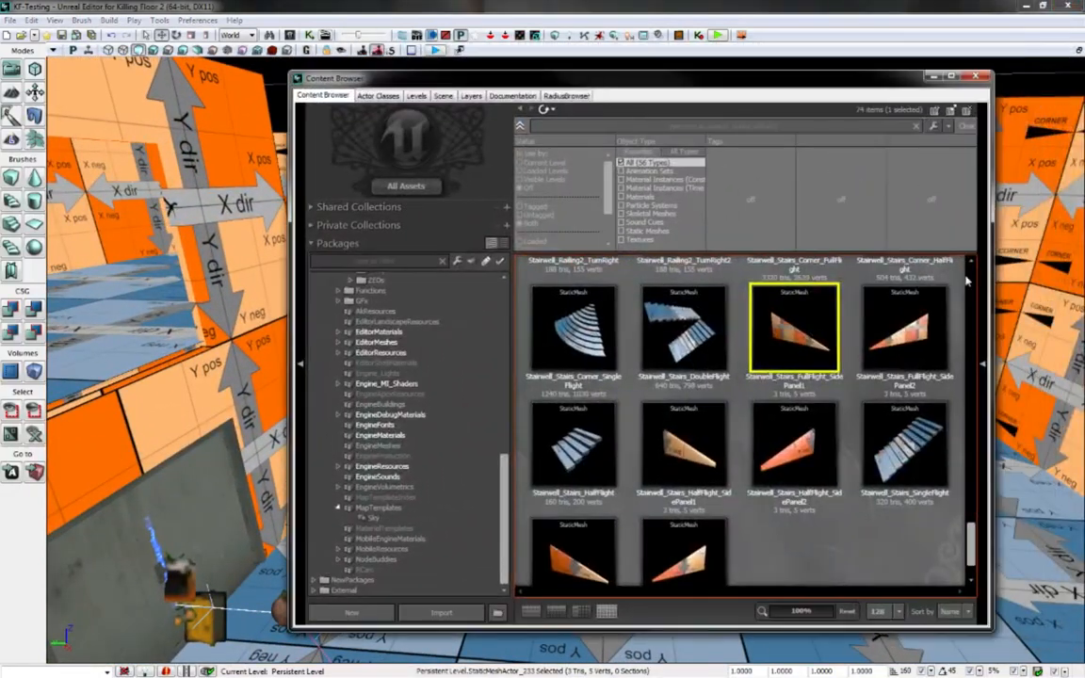
{"action": "left_click_drag", "start_coordinate": [990, 271], "coordinate": [801, 284]}
{"action": "scroll", "coordinate": [623, 442], "scroll_direction": "up", "scroll_amount": 10}
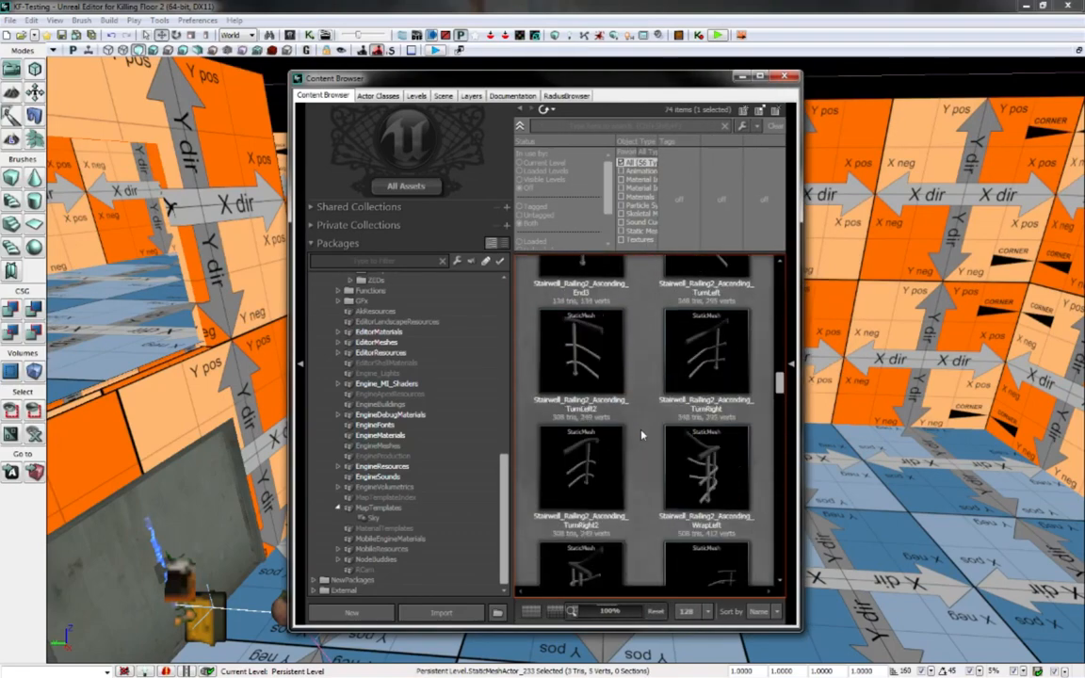
{"action": "scroll", "coordinate": [652, 427], "scroll_direction": "up", "scroll_amount": 3}
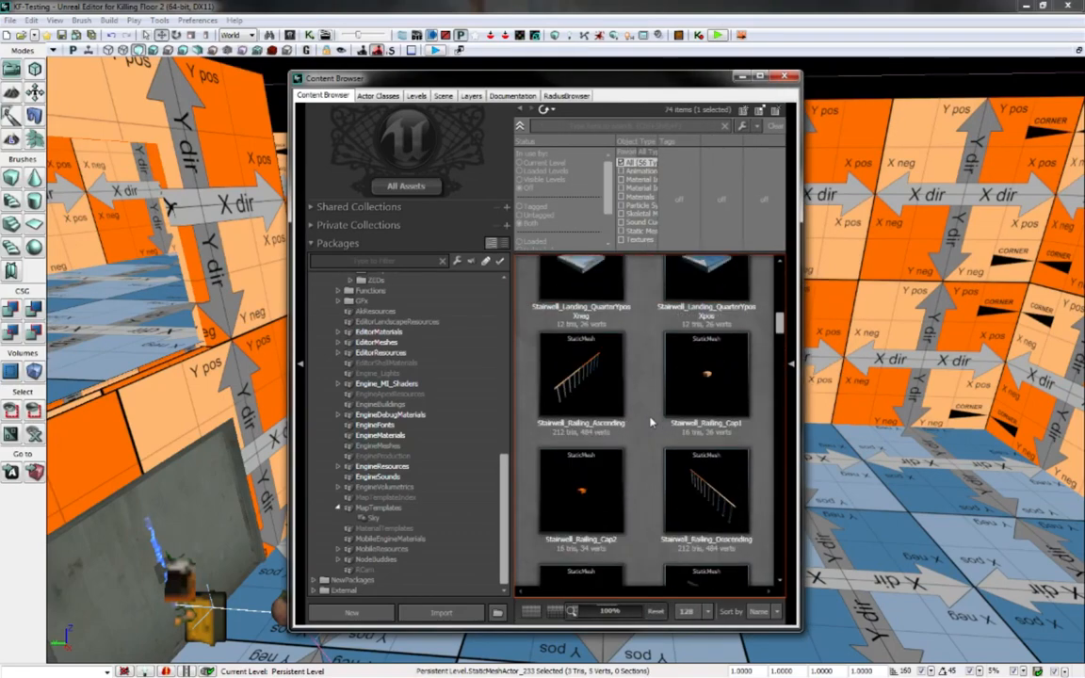
{"action": "scroll", "coordinate": [650, 421], "scroll_direction": "down", "scroll_amount": 2}
{"action": "scroll", "coordinate": [650, 419], "scroll_direction": "down", "scroll_amount": 3}
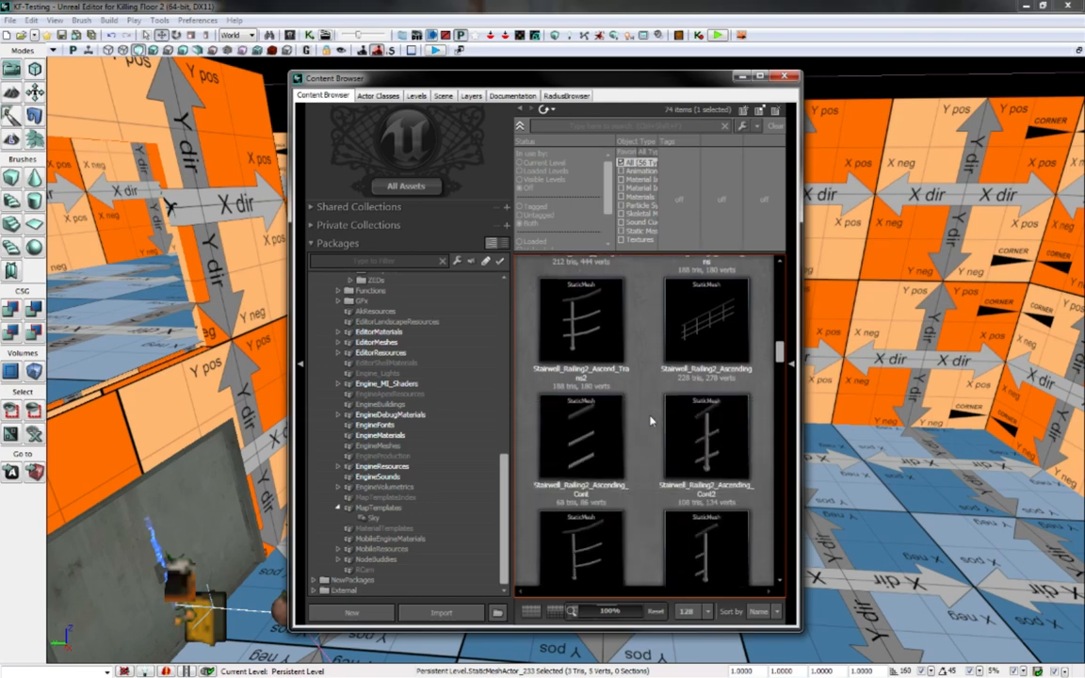
{"action": "left_click_drag", "start_coordinate": [659, 82], "coordinate": [906, 93]}
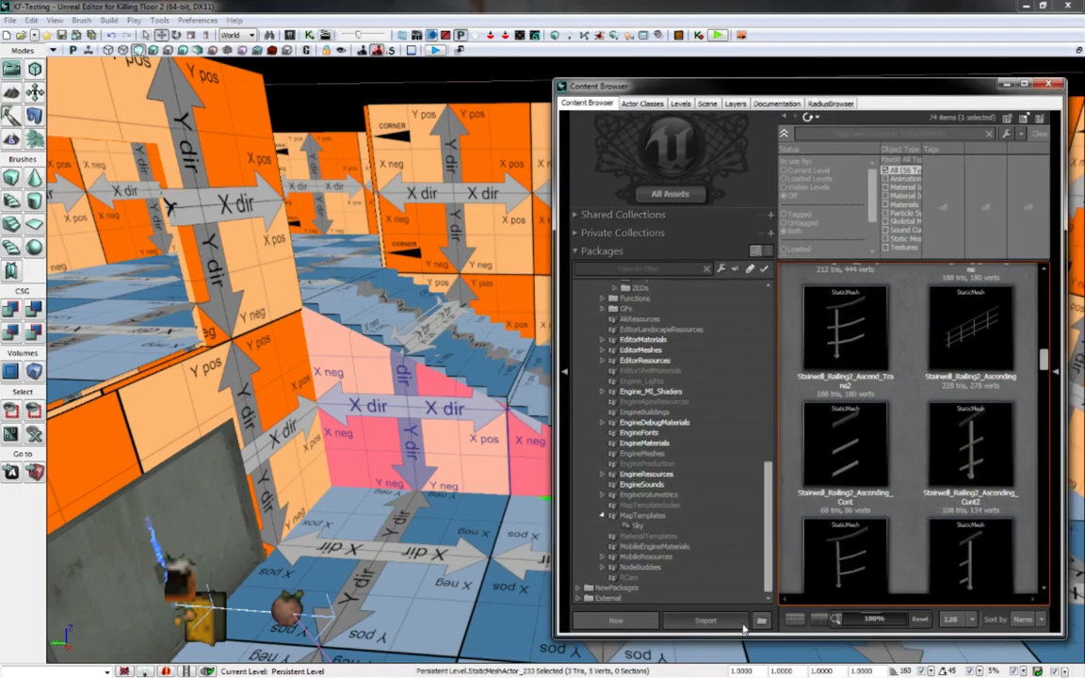
Hide the package tree and shrink the Content Browser so it sits clear of the staircase
{"action": "scroll", "coordinate": [784, 502], "scroll_direction": "down", "scroll_amount": 10}
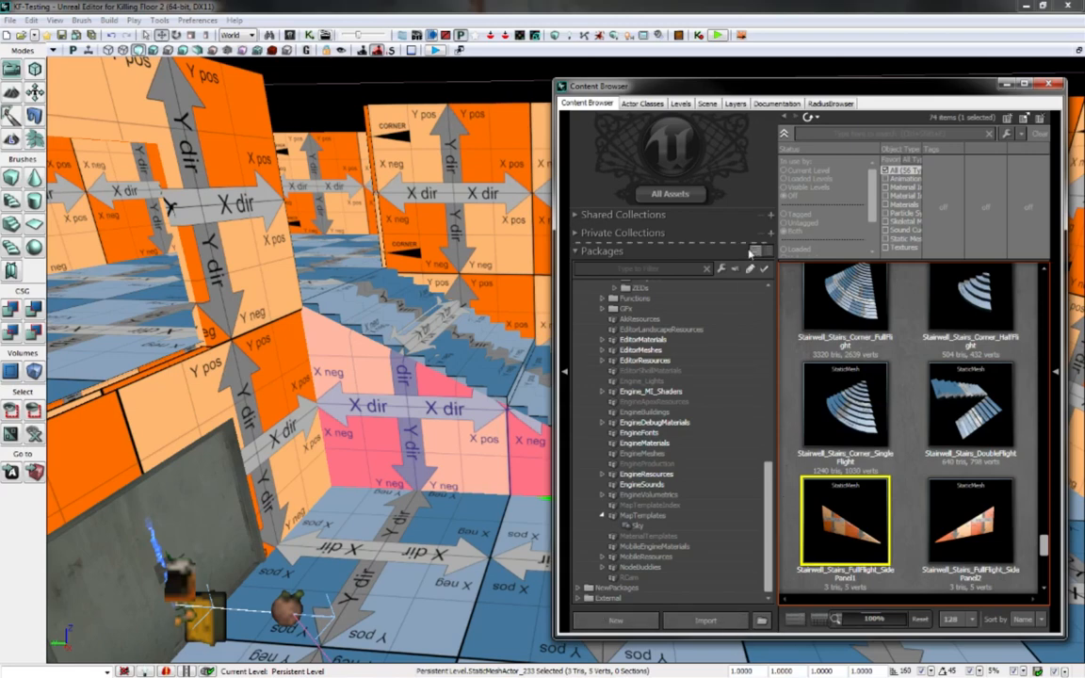
{"action": "left_click", "coordinate": [563, 374]}
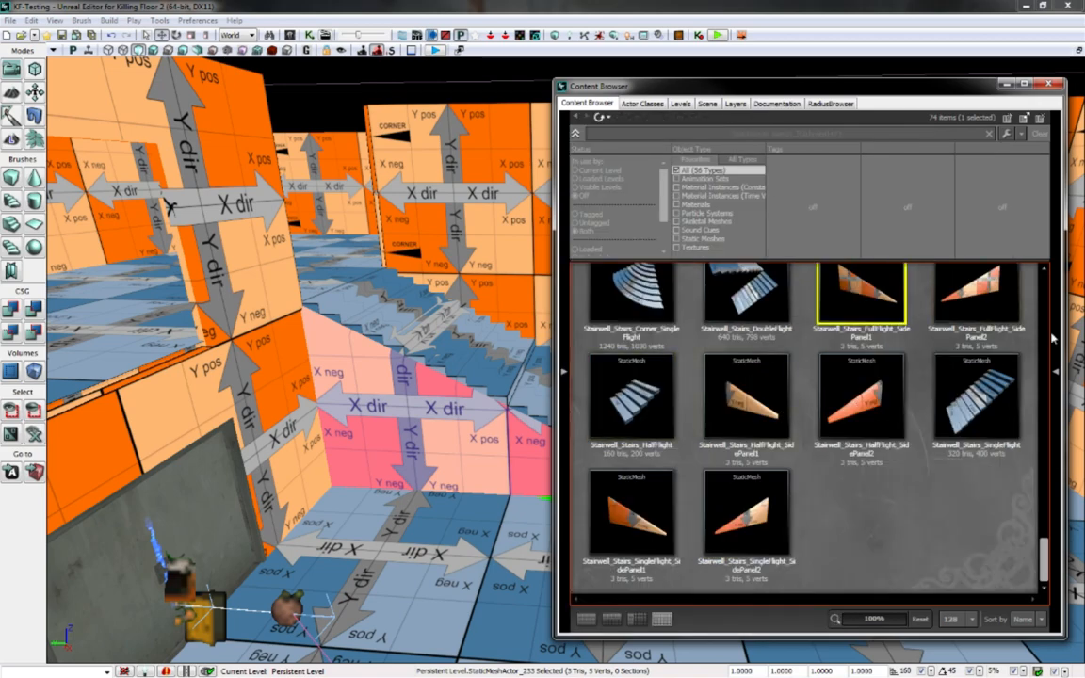
{"action": "left_click_drag", "start_coordinate": [1064, 325], "coordinate": [868, 325]}
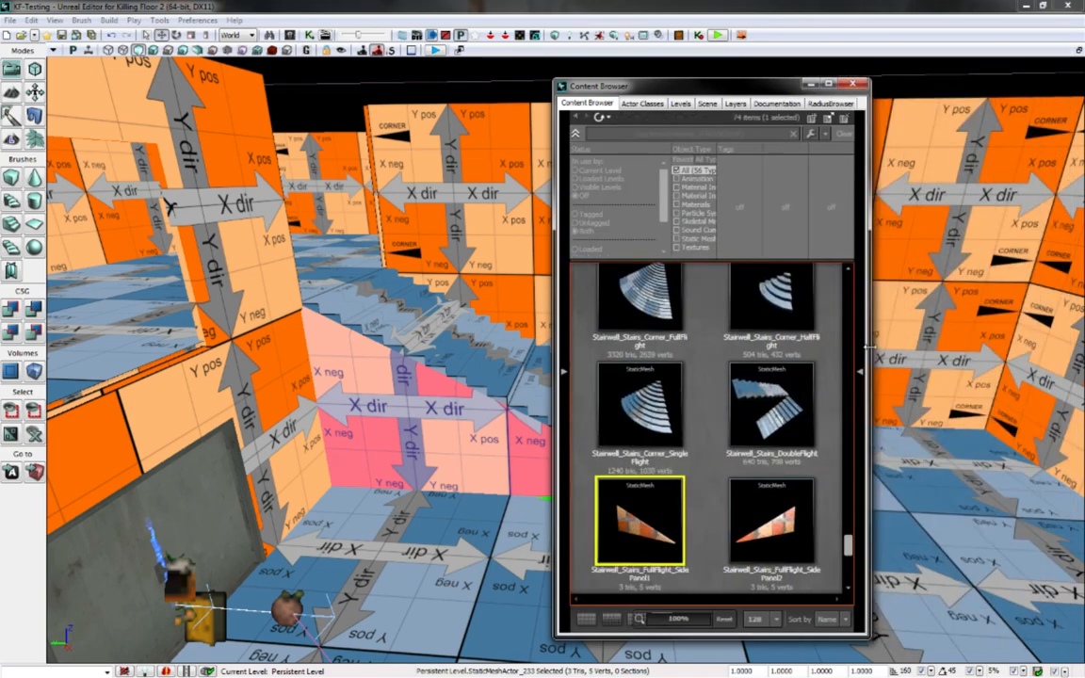
{"action": "left_click_drag", "start_coordinate": [772, 93], "coordinate": [980, 100]}
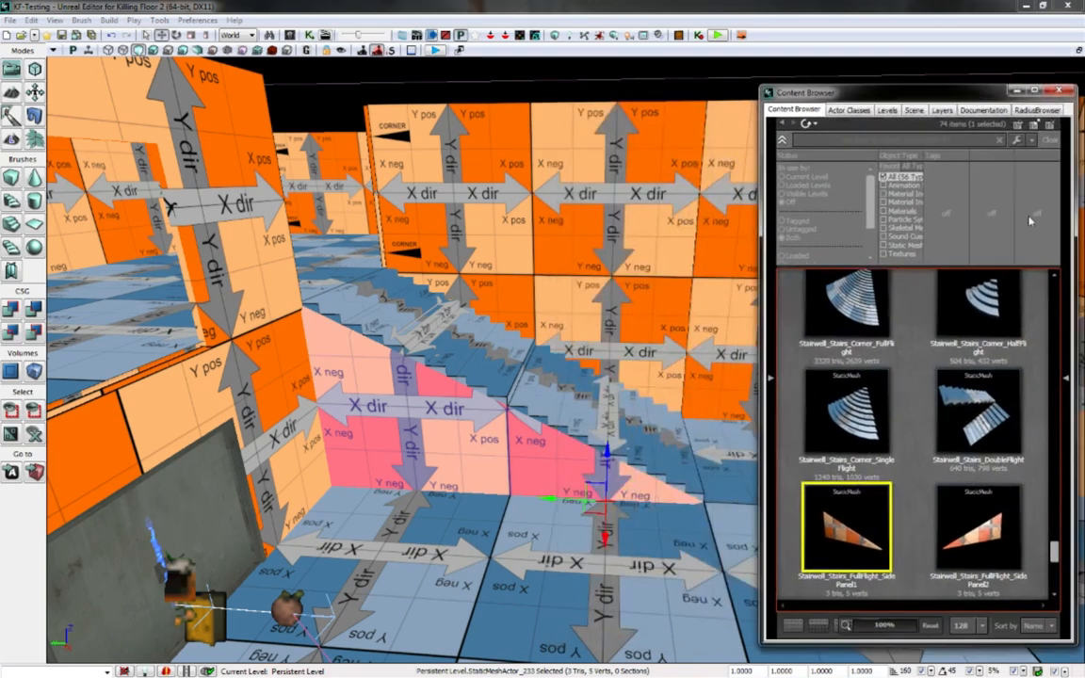
{"action": "left_click_drag", "start_coordinate": [1077, 248], "coordinate": [1028, 250]}
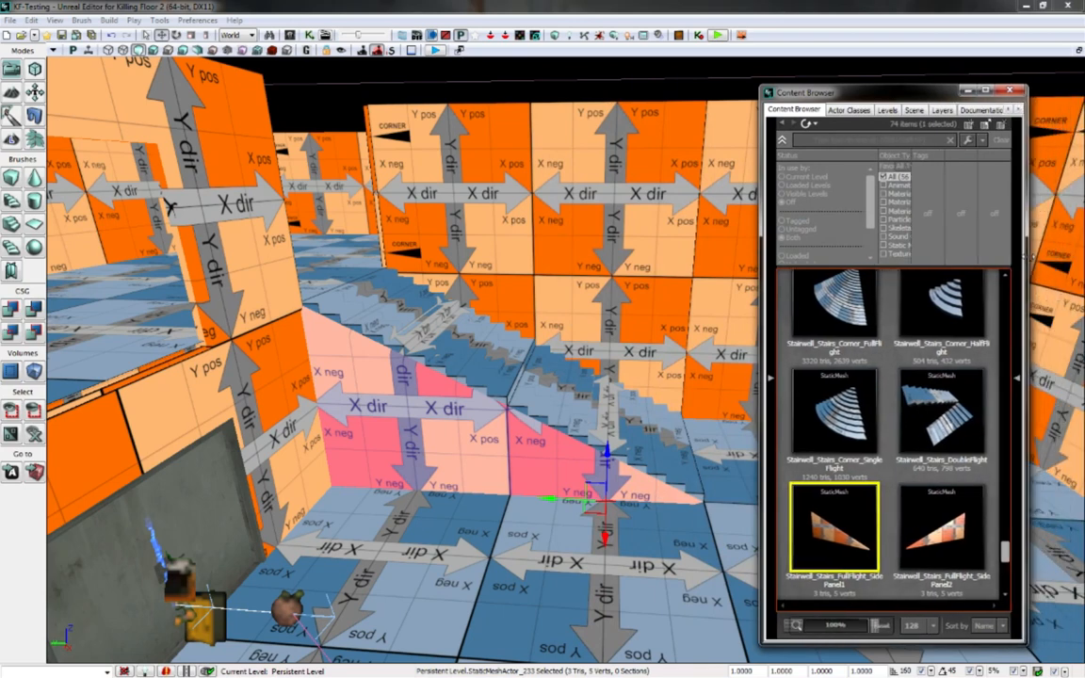
Find the Stairwell_Railing2_Descending mesh among the stairwell railings and select it
{"action": "scroll", "coordinate": [911, 412], "scroll_direction": "up", "scroll_amount": 4}
{"action": "scroll", "coordinate": [911, 413], "scroll_direction": "up", "scroll_amount": 5}
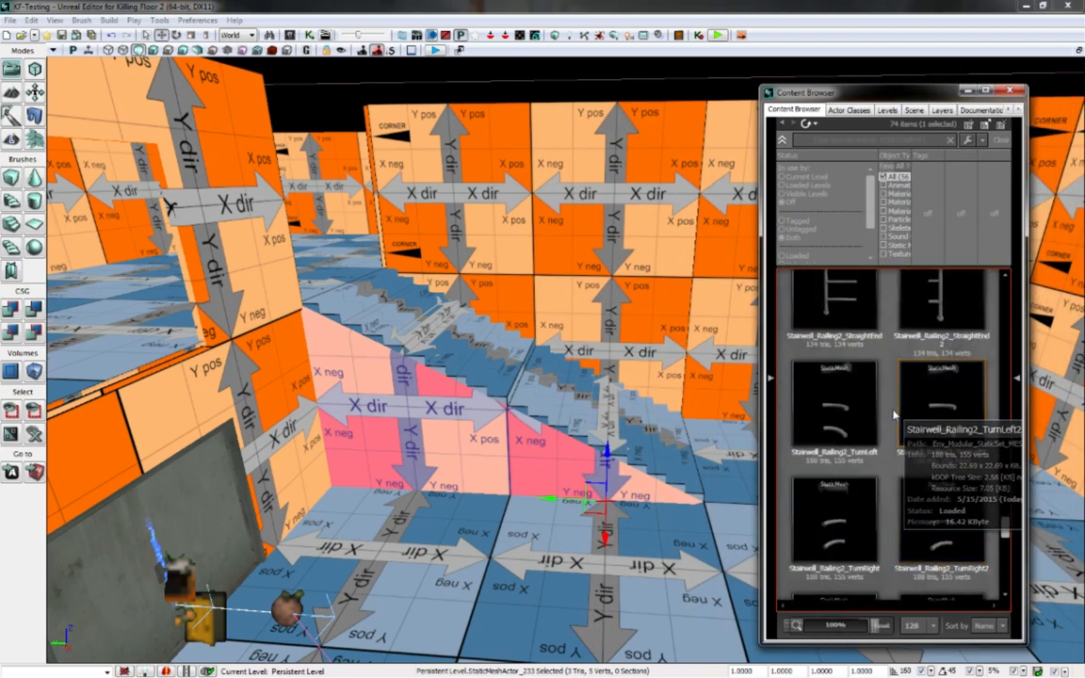
{"action": "scroll", "coordinate": [890, 408], "scroll_direction": "up", "scroll_amount": 5}
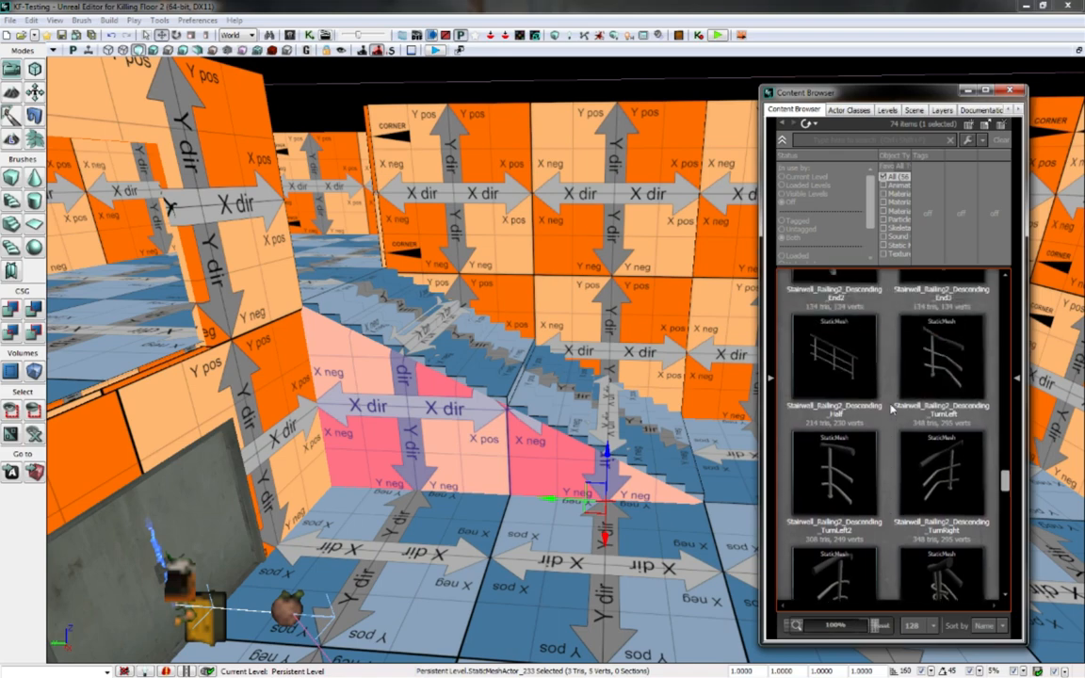
{"action": "scroll", "coordinate": [891, 408], "scroll_direction": "up", "scroll_amount": 5}
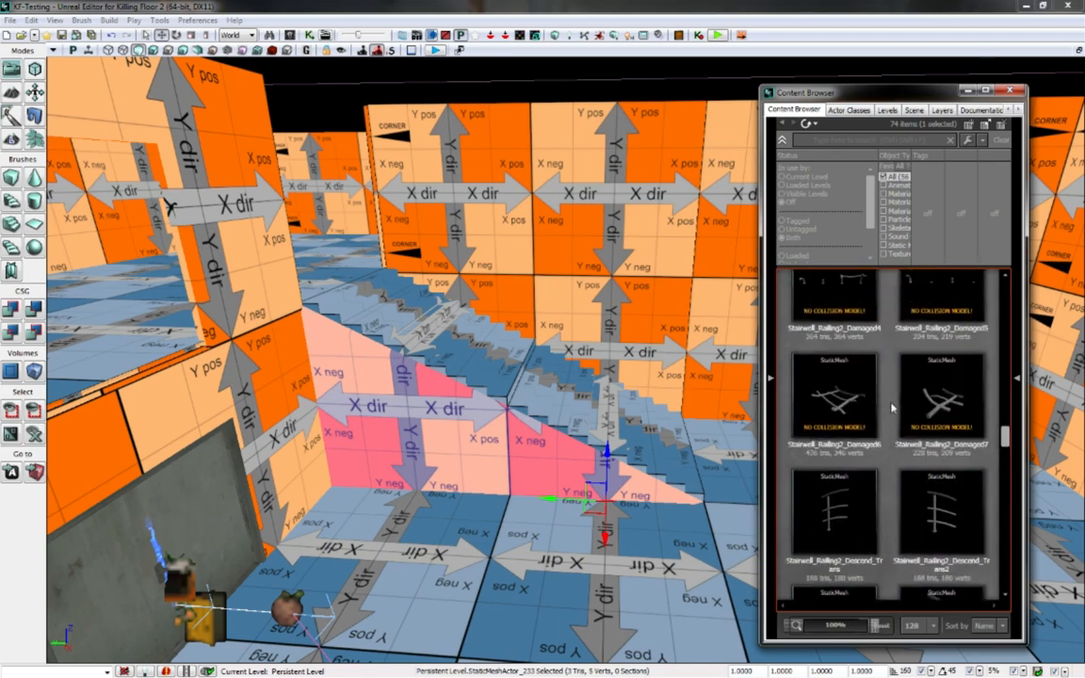
{"action": "scroll", "coordinate": [890, 408], "scroll_direction": "down", "scroll_amount": 3}
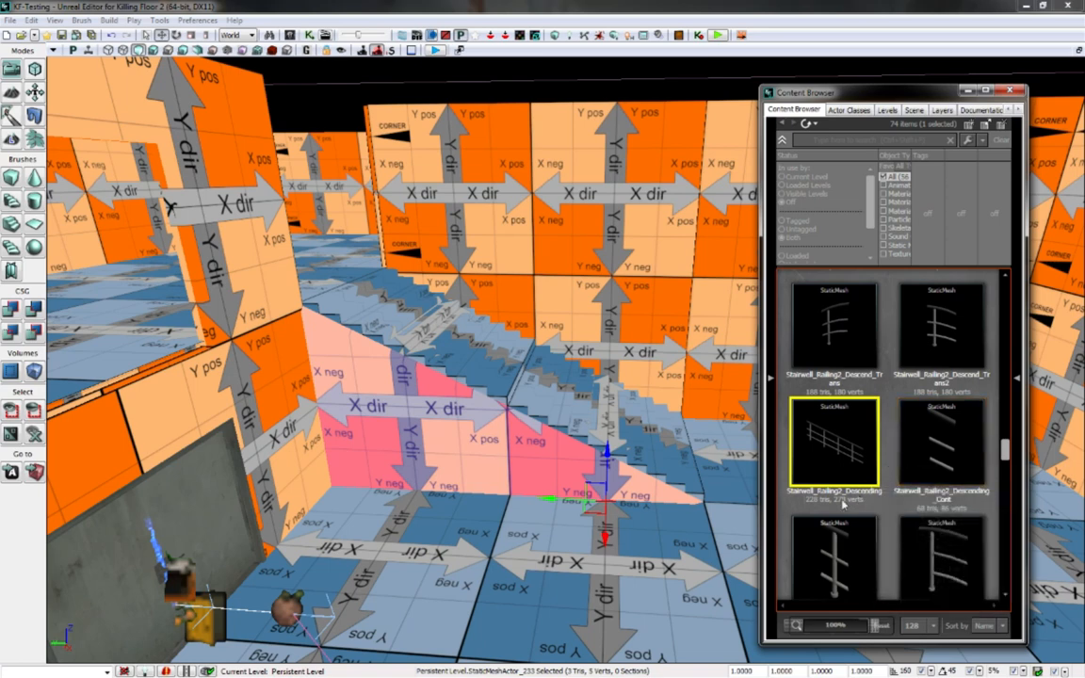
{"action": "mouse_move", "coordinate": [862, 445]}
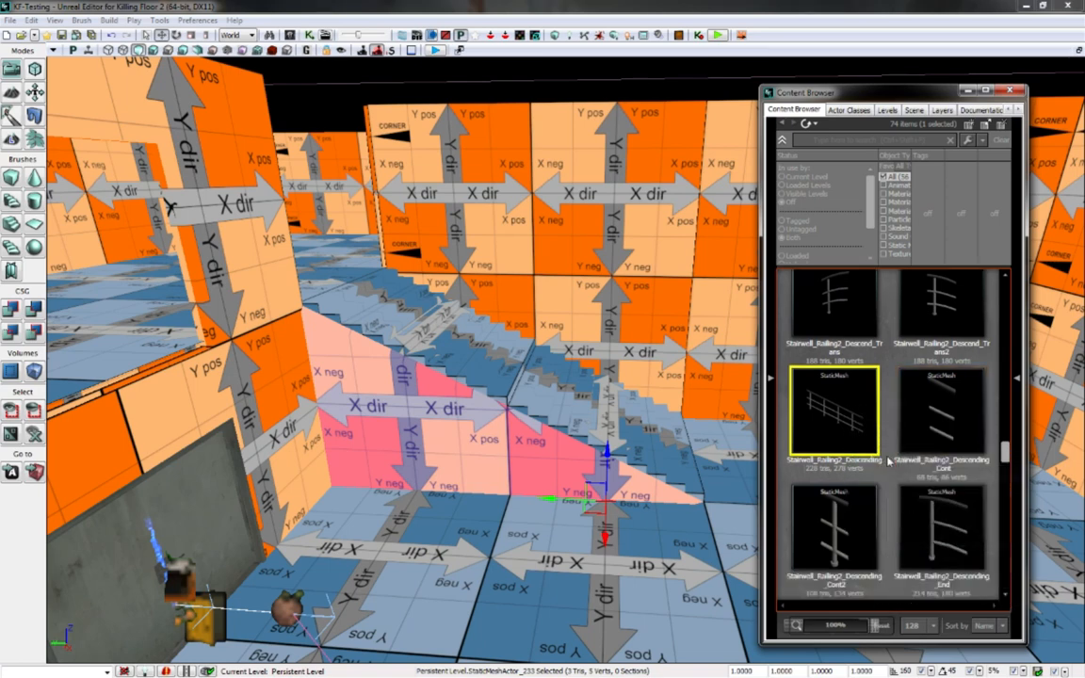
Place the Stairwell_Railing2_Descending mesh by the lower stair flight and rotate it to run parallel with the steps
{"action": "scroll", "coordinate": [889, 452], "scroll_direction": "down", "scroll_amount": 3}
{"action": "scroll", "coordinate": [889, 462], "scroll_direction": "up", "scroll_amount": 4}
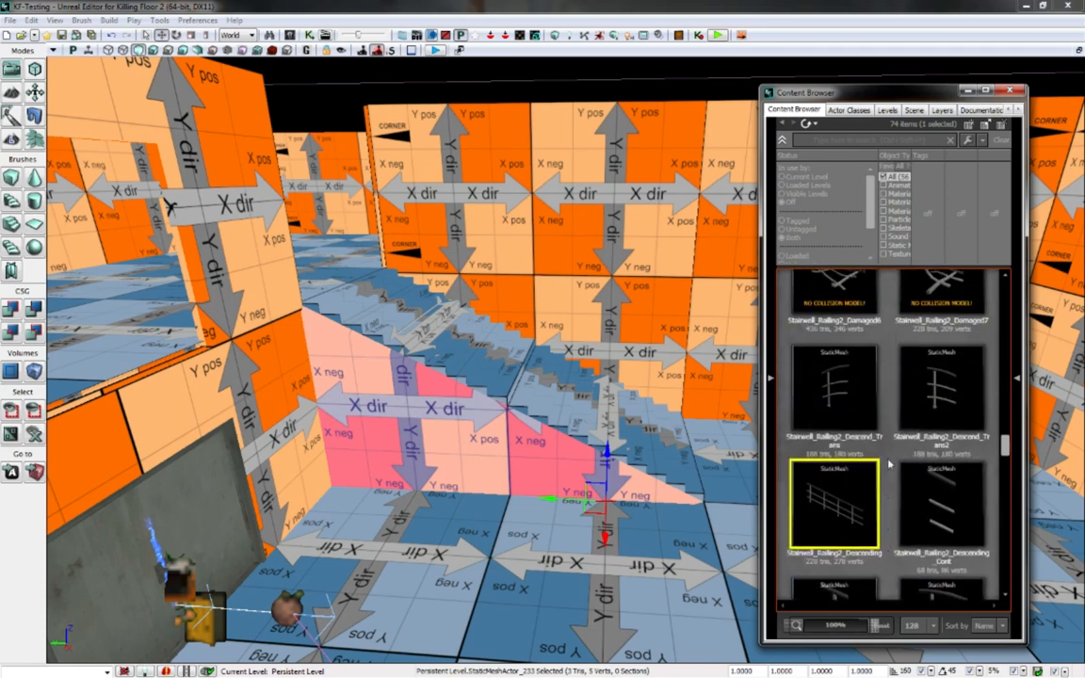
{"action": "scroll", "coordinate": [891, 460], "scroll_direction": "down", "scroll_amount": 2}
{"action": "left_click_drag", "start_coordinate": [837, 449], "coordinate": [532, 382]}
{"action": "right_click_drag", "start_coordinate": [626, 468], "coordinate": [603, 456]}
{"action": "key", "text": "space"}
{"action": "left_click_drag", "start_coordinate": [570, 373], "coordinate": [544, 353]}
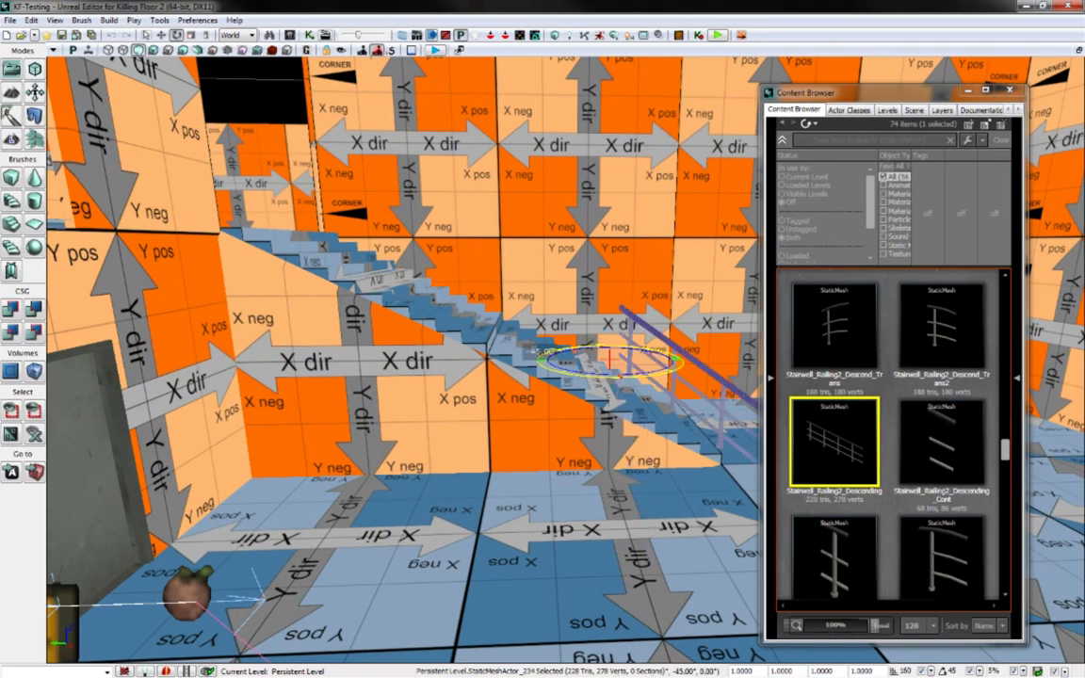
Slide the railing along the lower flight until its upper end meets the corner where the two flights join
{"action": "key", "text": "space"}
{"action": "key", "text": "space"}
{"action": "key", "text": "space"}
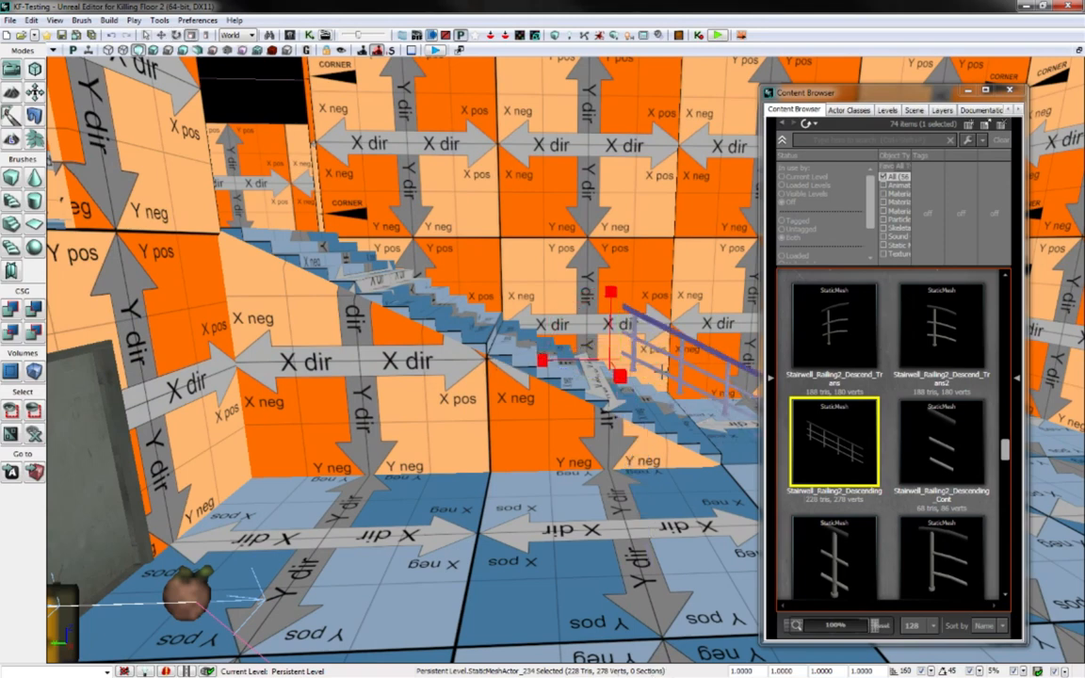
{"action": "left_click_drag", "start_coordinate": [511, 360], "coordinate": [455, 360]}
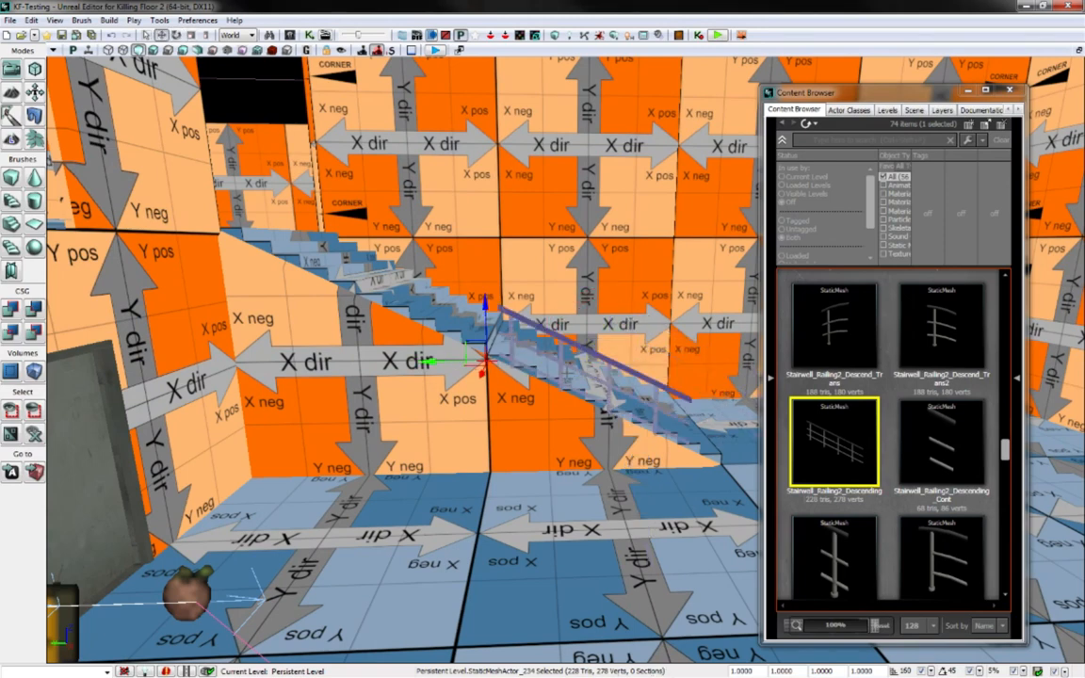
Replace the placed descending railing with the Stairwell_Railing2_Descending_Cont mesh
{"action": "right_click_drag", "start_coordinate": [564, 370], "coordinate": [522, 412]}
{"action": "key", "text": "d"}
{"action": "key", "text": "a"}
{"action": "key", "text": "s"}
{"action": "key", "text": "w"}
{"action": "key", "text": "s"}
{"action": "left_click", "coordinate": [953, 466]}
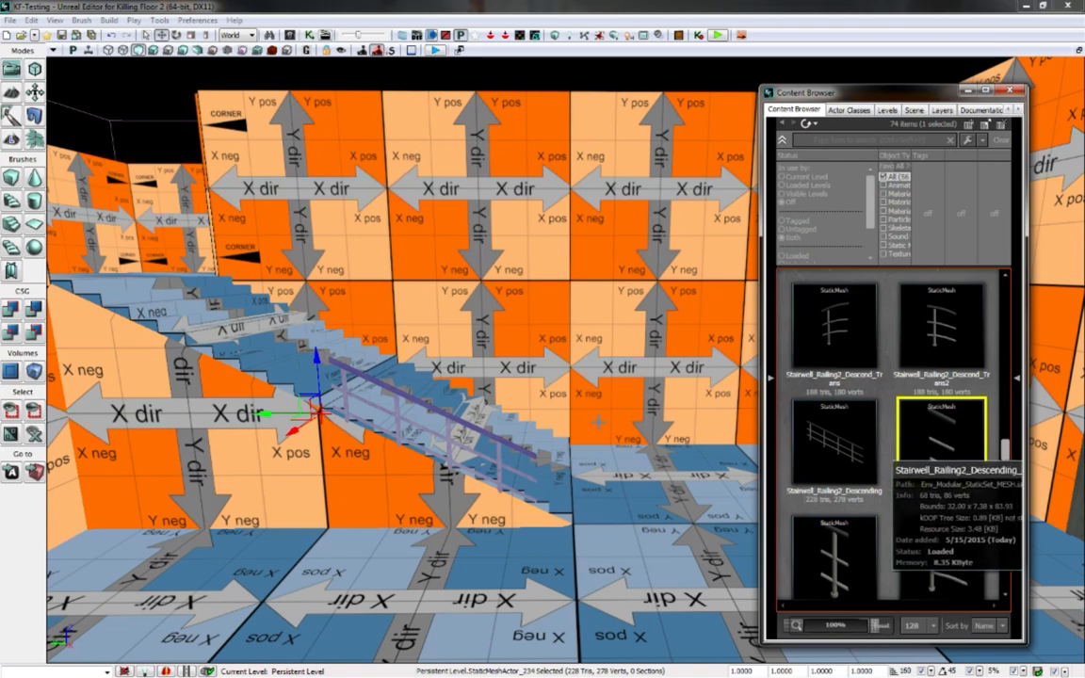
{"action": "right_click", "coordinate": [450, 415]}
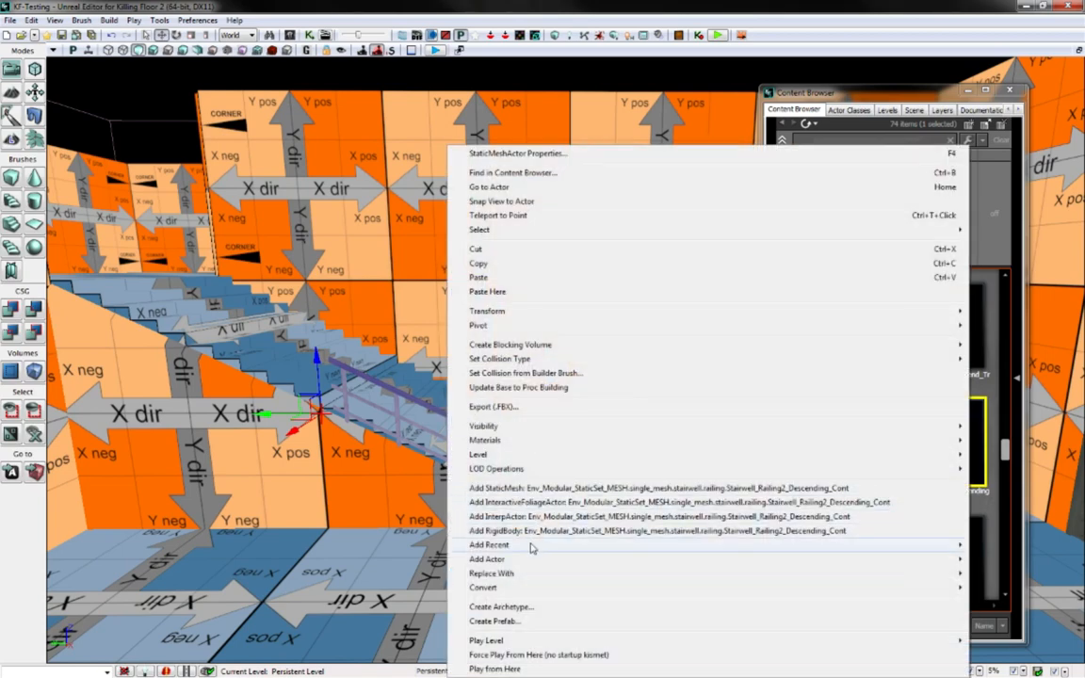
{"action": "mouse_move", "coordinate": [527, 577]}
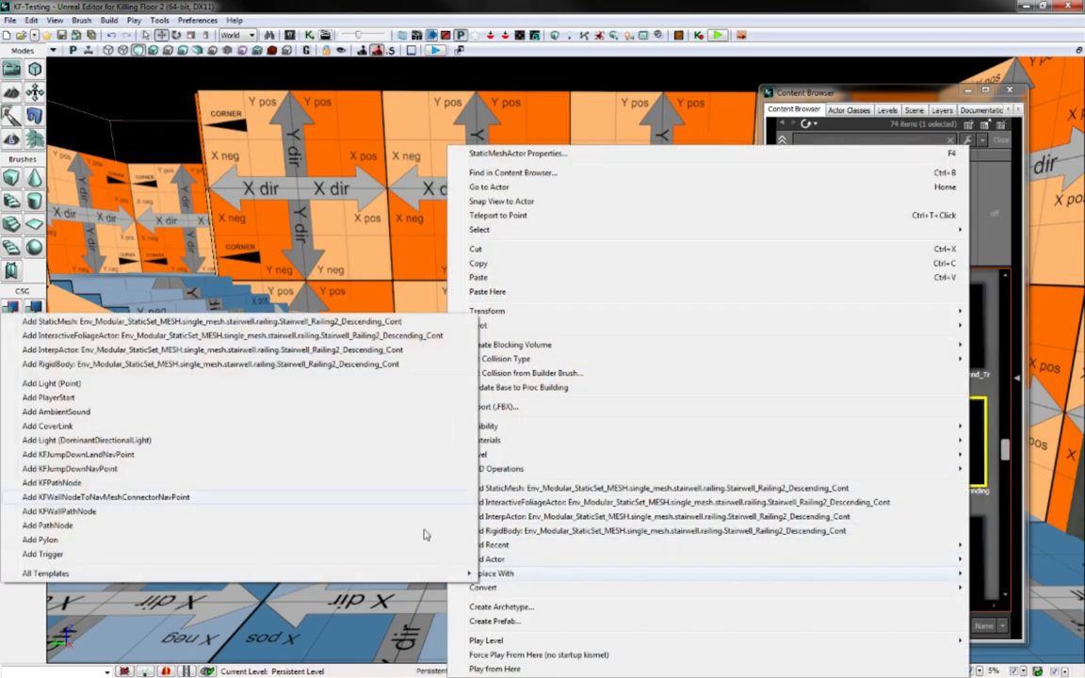
{"action": "left_click", "coordinate": [382, 322]}
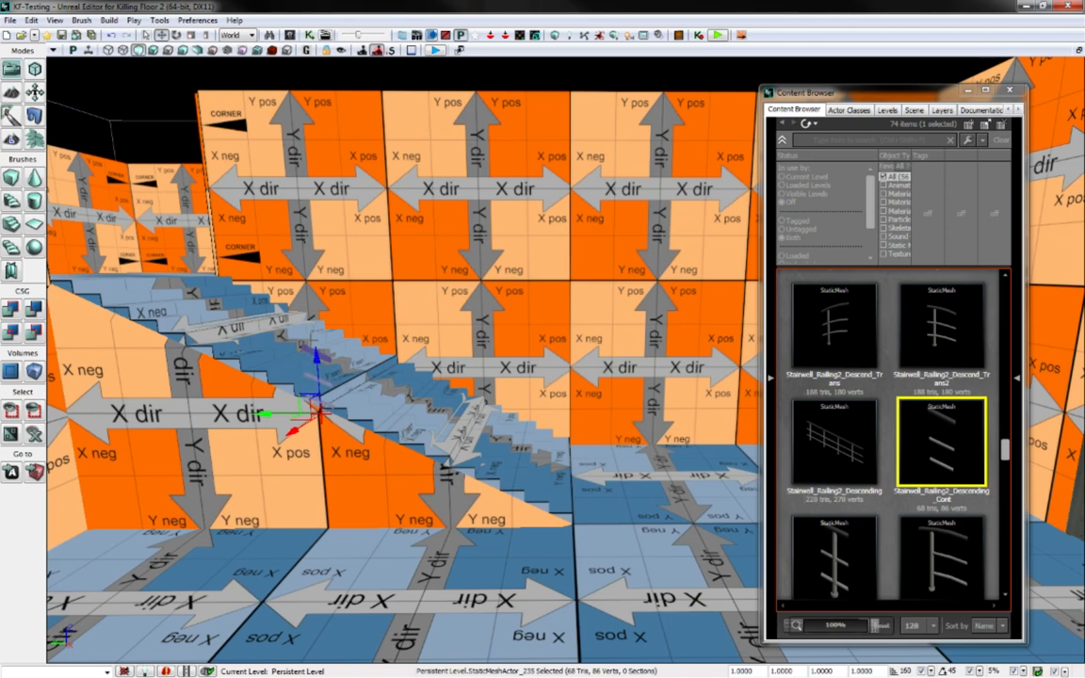
Place another Stairwell_Railing2_Descending mesh, rotate it along the lower flight and align it with the short Cont piece
{"action": "left_click_drag", "start_coordinate": [833, 444], "coordinate": [399, 412]}
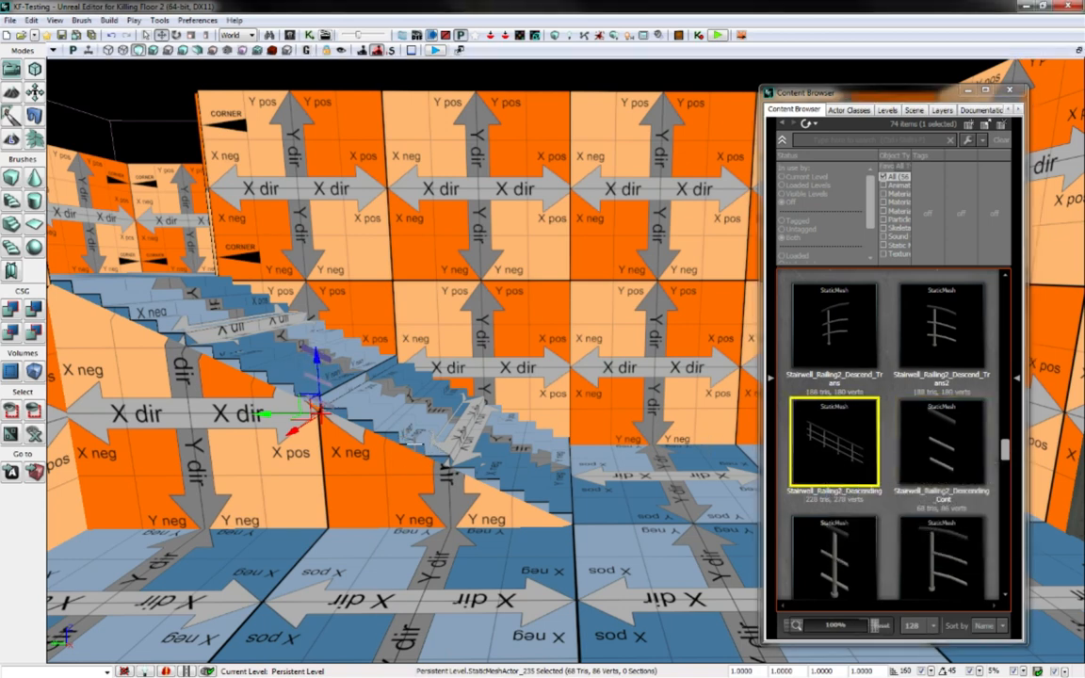
{"action": "key", "text": "space"}
{"action": "key", "text": "space"}
{"action": "key", "text": "space"}
{"action": "key", "text": "space"}
{"action": "key", "text": "space"}
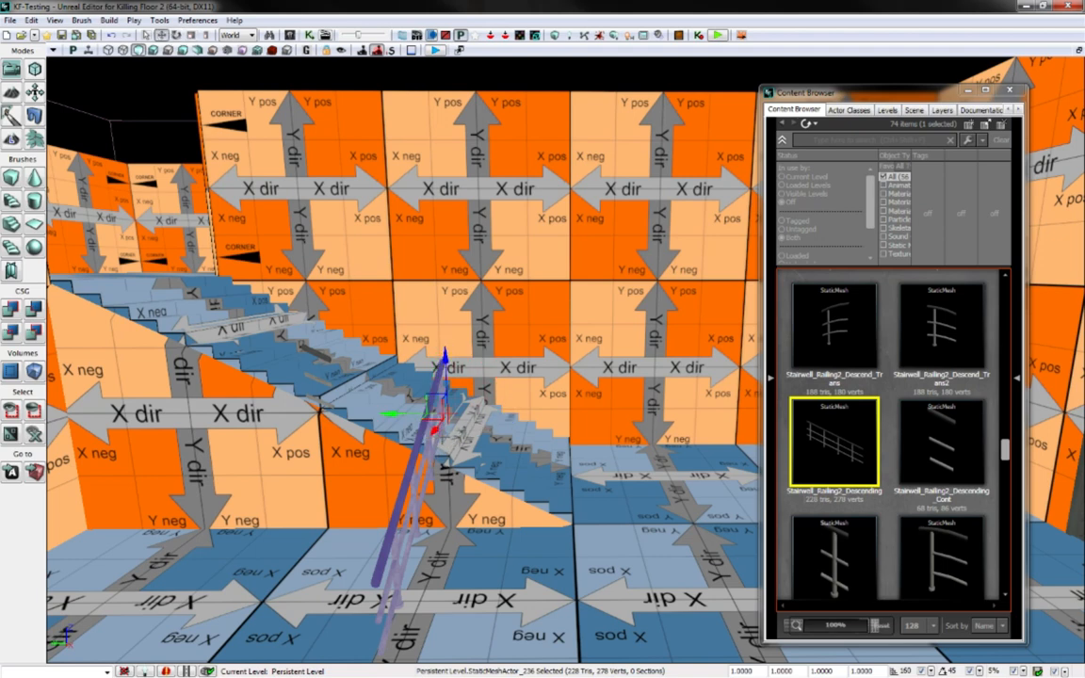
{"action": "left_click_drag", "start_coordinate": [447, 435], "coordinate": [323, 413]}
{"action": "key", "text": "space"}
{"action": "key", "text": "space"}
Examine how the short Cont piece joins the upper end of the long descending railing
{"action": "right_click_drag", "start_coordinate": [324, 413], "coordinate": [268, 391]}
{"action": "key", "text": "w"}
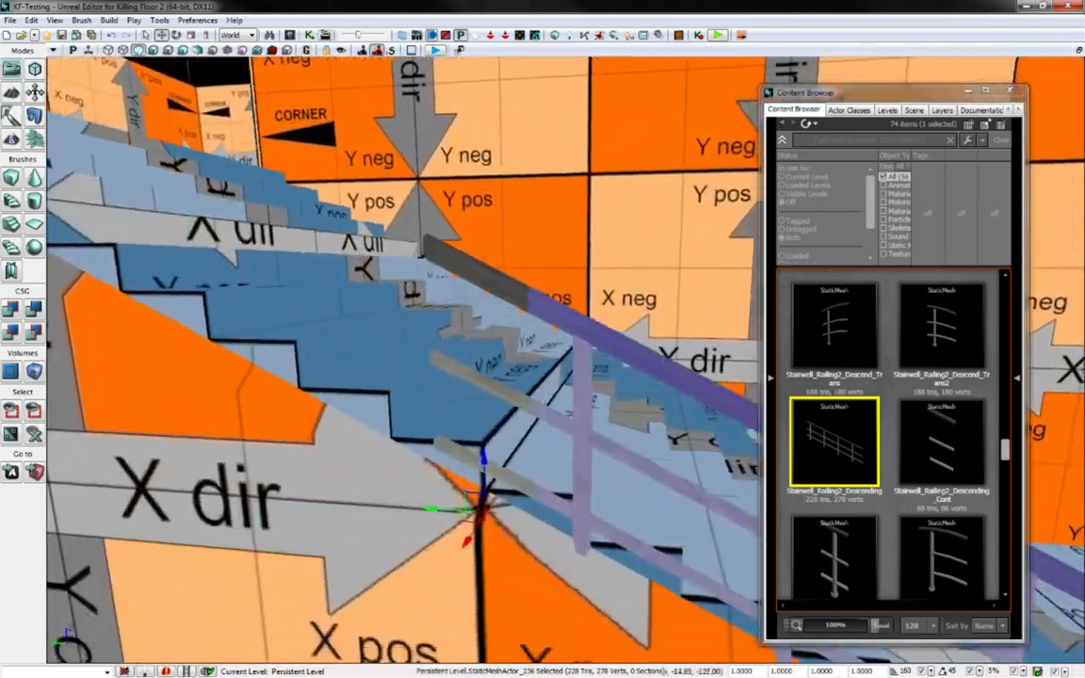
{"action": "middle_click_drag", "start_coordinate": [268, 391], "coordinate": [270, 399]}
{"action": "left_click", "coordinate": [482, 256]}
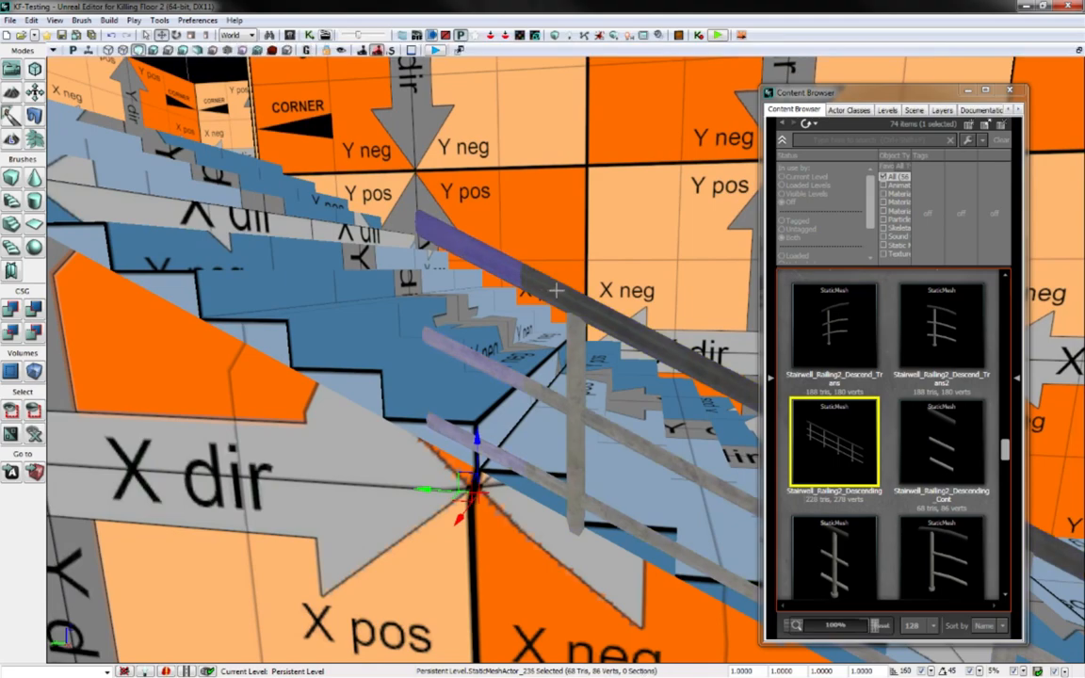
{"action": "left_click", "coordinate": [554, 290]}
{"action": "right_click_drag", "start_coordinate": [555, 289], "coordinate": [616, 327]}
{"action": "key", "text": "d"}
{"action": "key", "text": "s"}
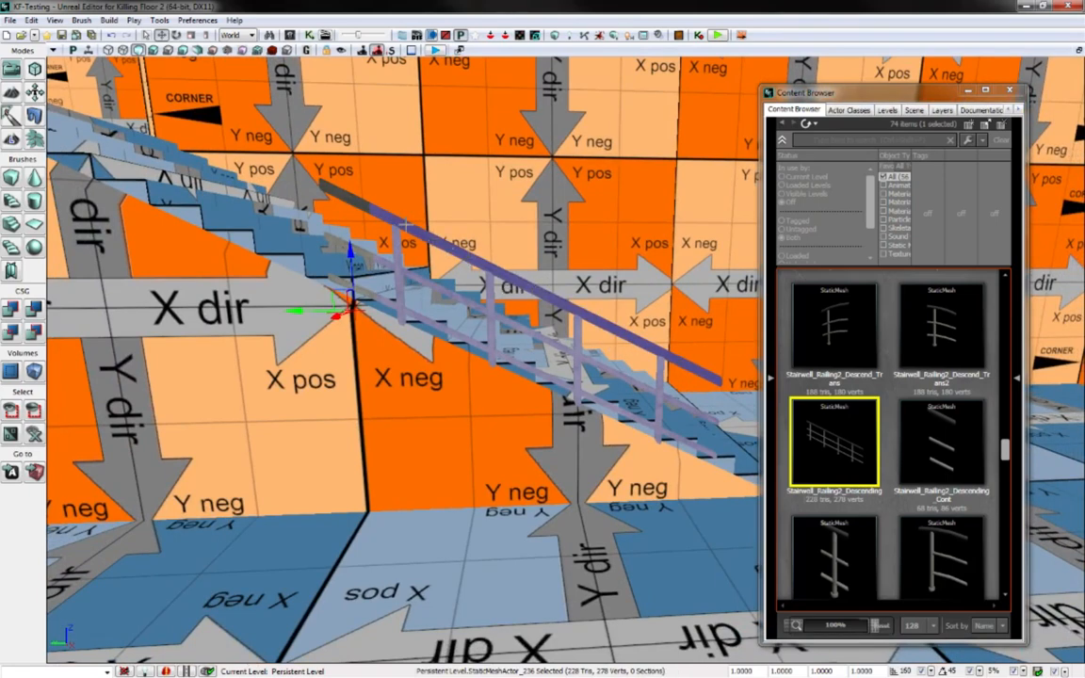
Select the Stairwell_Railing2_Descending_Cont2 mesh among the stairwell railings
{"action": "scroll", "coordinate": [1004, 457], "scroll_direction": "down", "scroll_amount": 1}
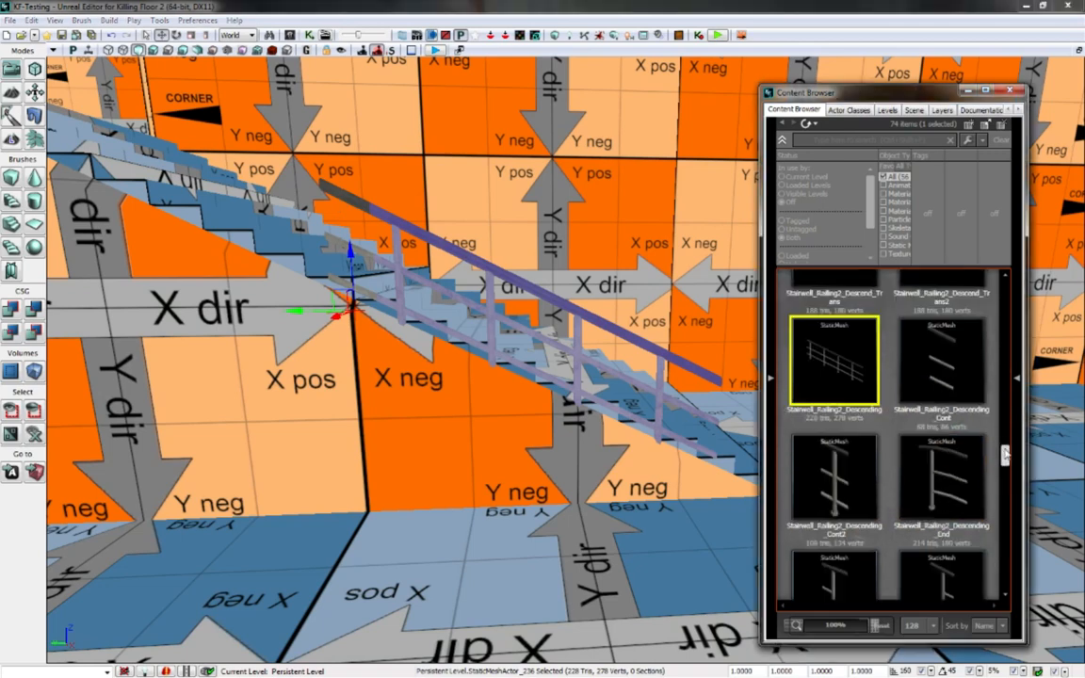
{"action": "left_click", "coordinate": [843, 457]}
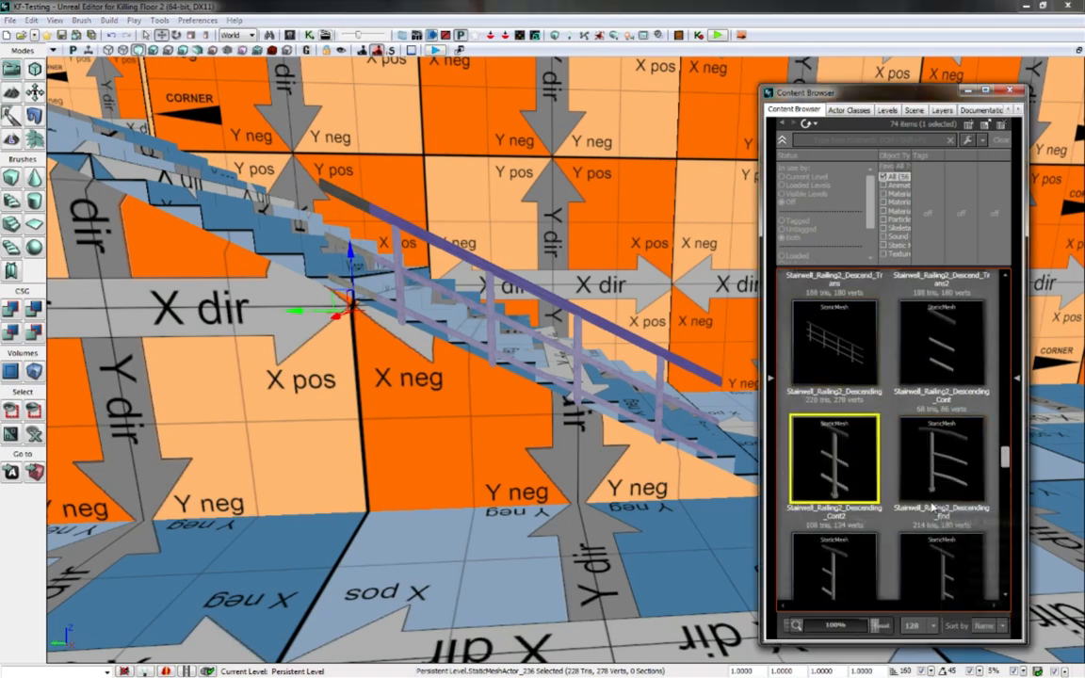
Try replacing the lower flight's long railing with Stairwell_Railing2_Descending_Cont2, and undo the replacement
{"action": "right_click", "coordinate": [576, 308]}
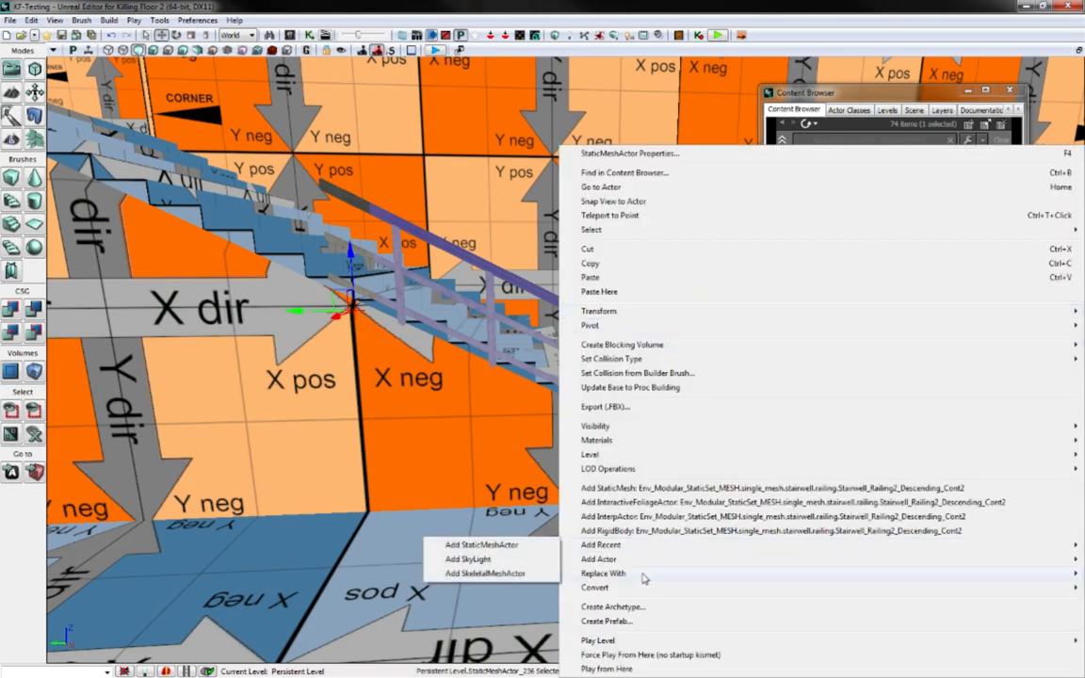
{"action": "mouse_move", "coordinate": [643, 578]}
{"action": "left_click", "coordinate": [484, 321]}
{"action": "right_click_drag", "start_coordinate": [679, 419], "coordinate": [758, 421]}
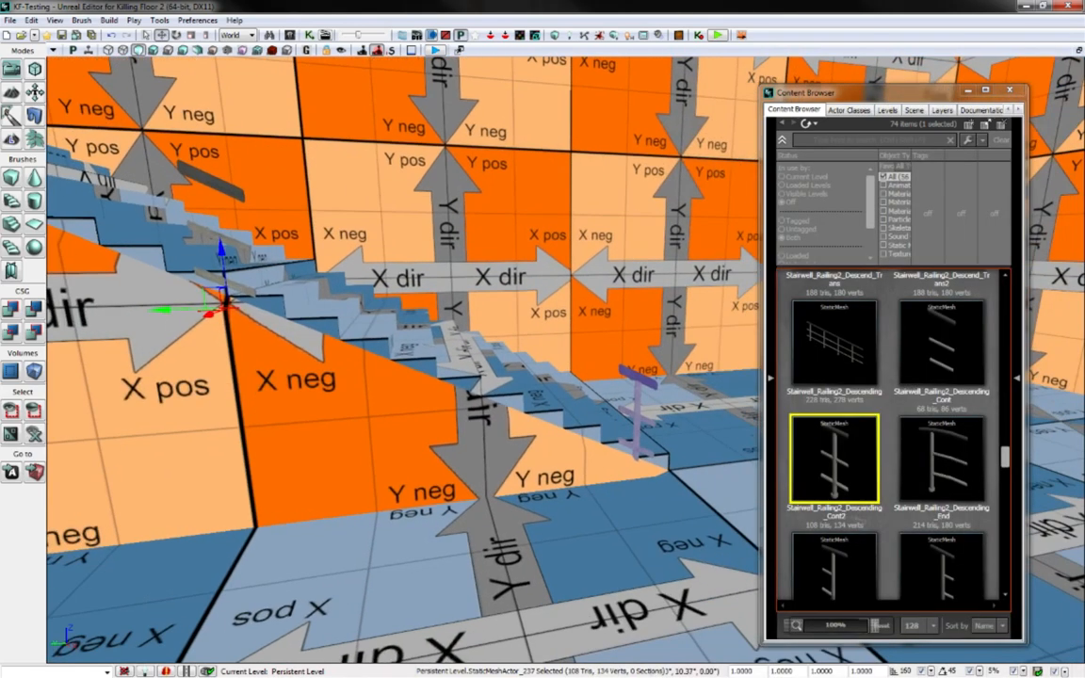
{"action": "right_click_drag", "start_coordinate": [679, 419], "coordinate": [640, 405]}
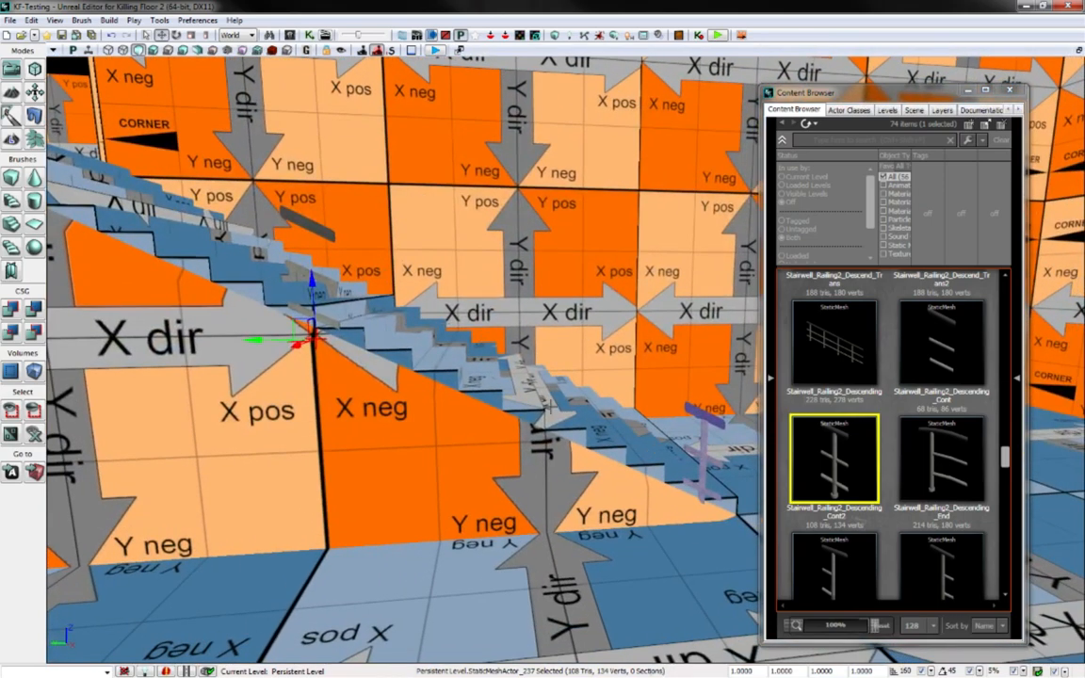
{"action": "key", "text": "ctrl+z"}
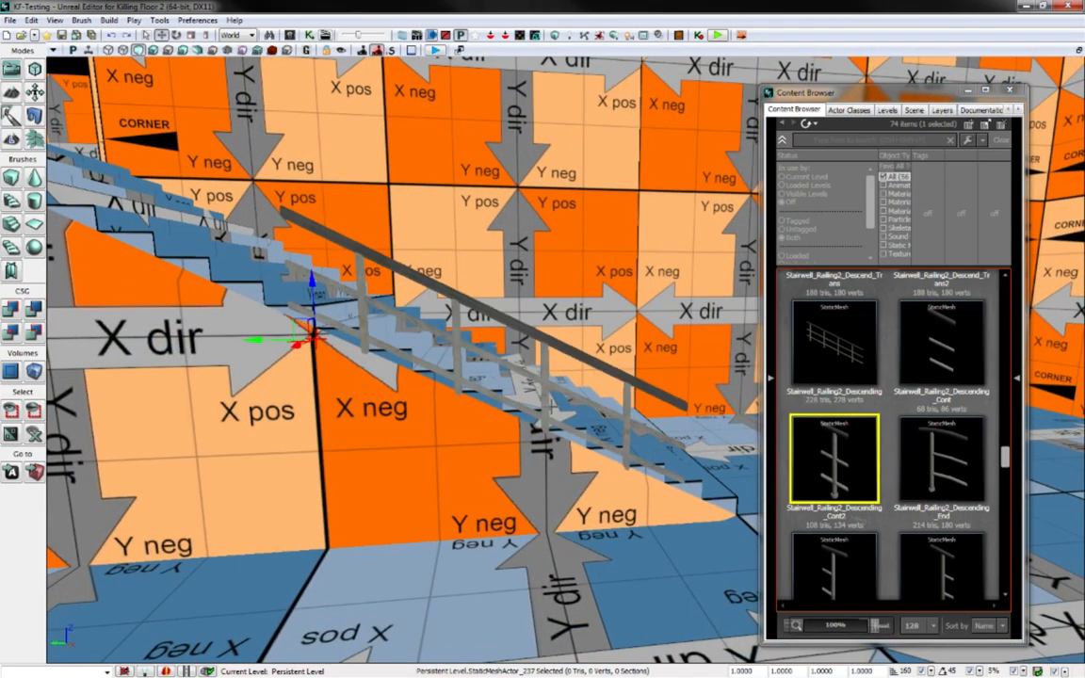
Duplicate the lower flight's long railing in place and replace the copy with Stairwell_Railing2_Descending_Cont2
{"action": "left_click", "coordinate": [538, 334]}
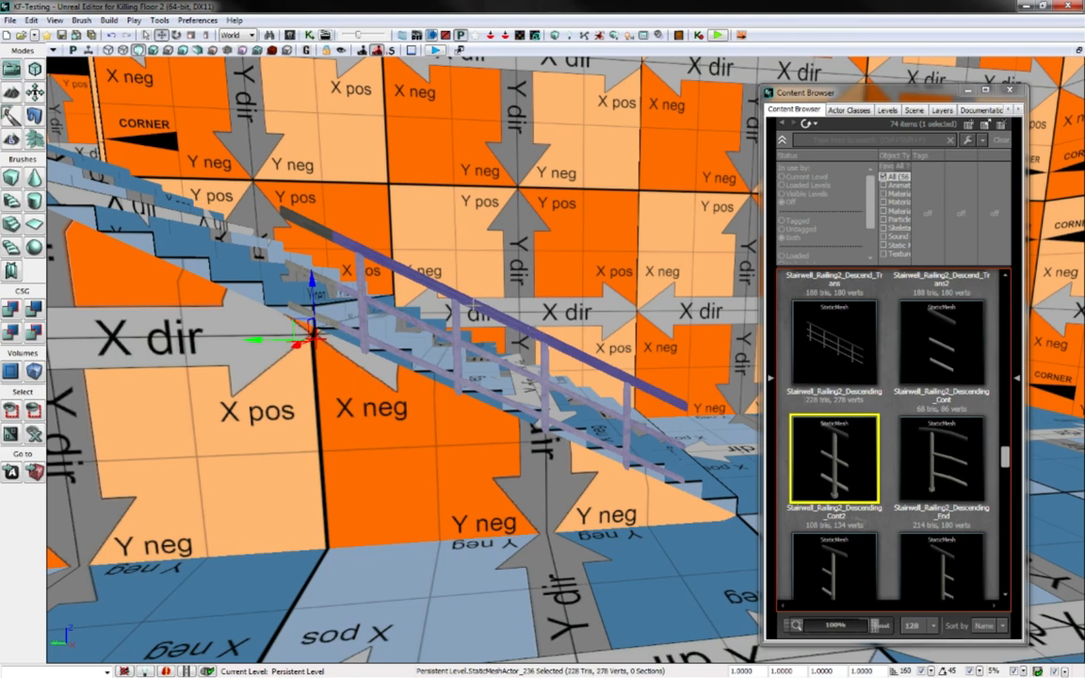
{"action": "right_click", "coordinate": [494, 144]}
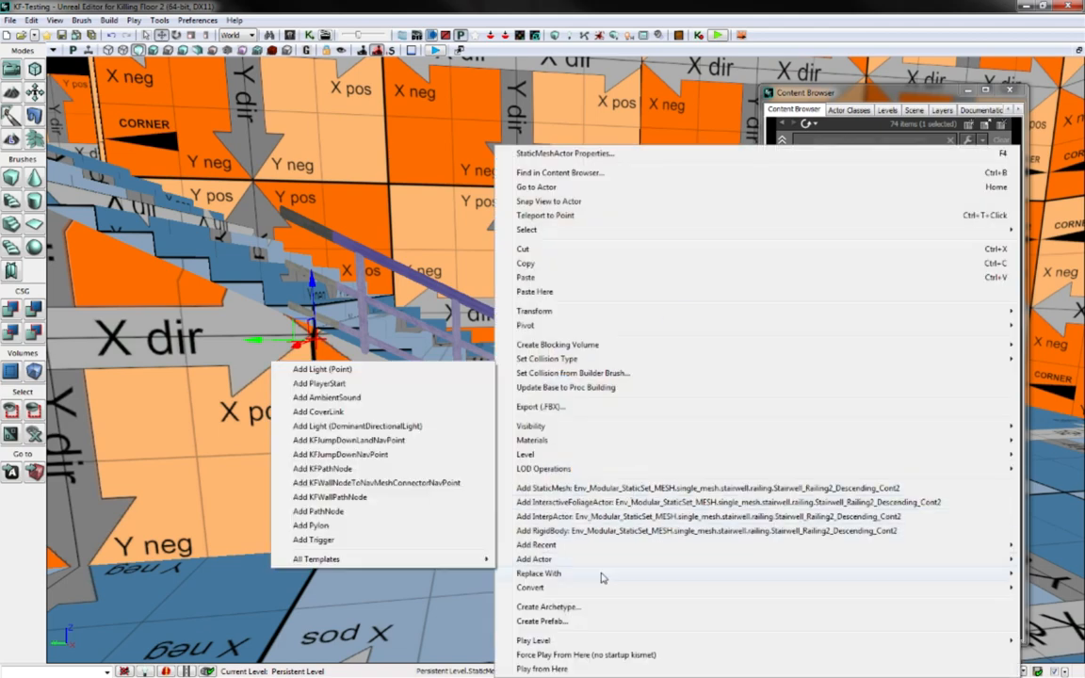
{"action": "mouse_move", "coordinate": [601, 573]}
{"action": "left_click", "coordinate": [236, 321]}
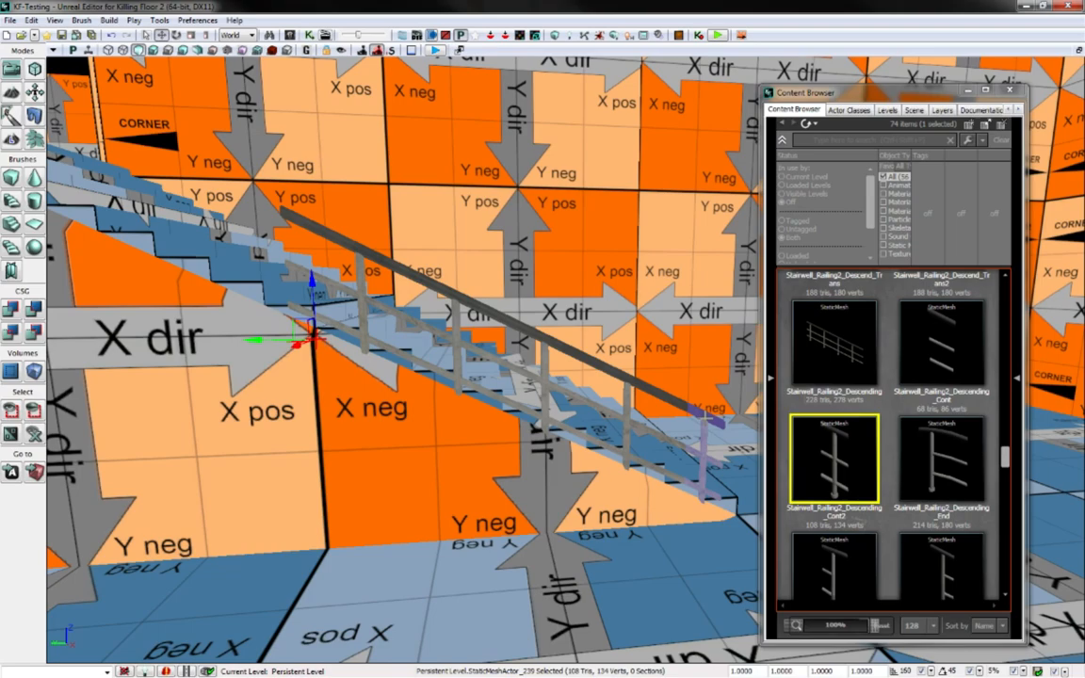
Select the lower flight's three railing pieces together and duplicate them up onto the upper flight
{"action": "key", "text": "s"}
{"action": "right_click_drag", "start_coordinate": [622, 375], "coordinate": [650, 391]}
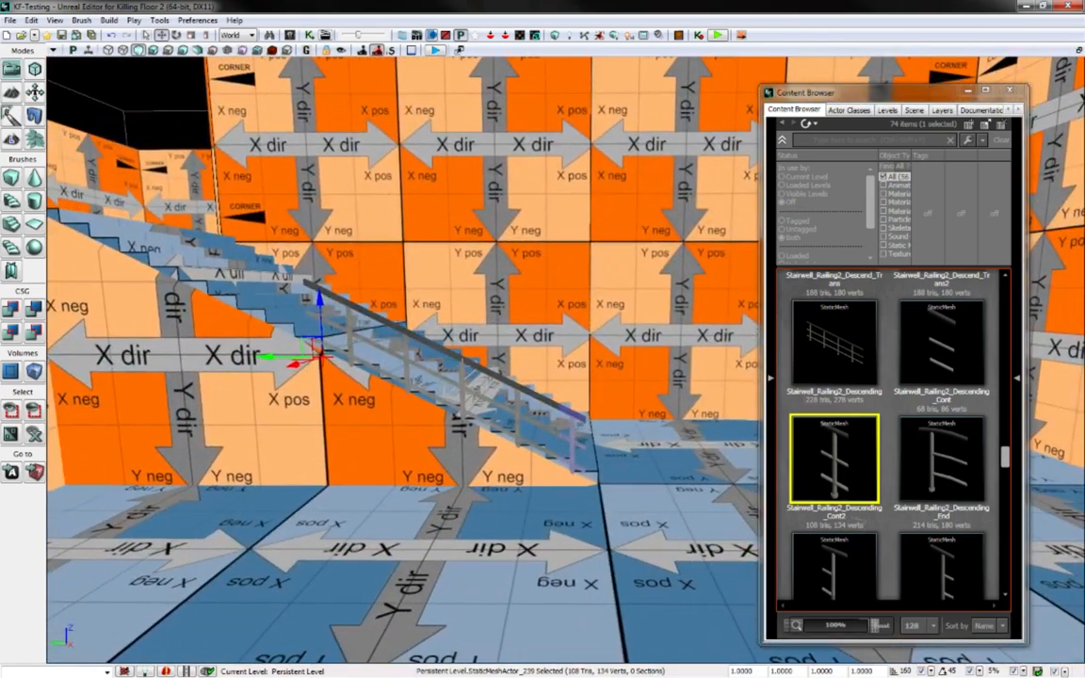
{"action": "left_click", "coordinate": [412, 335], "text": "ctrl"}
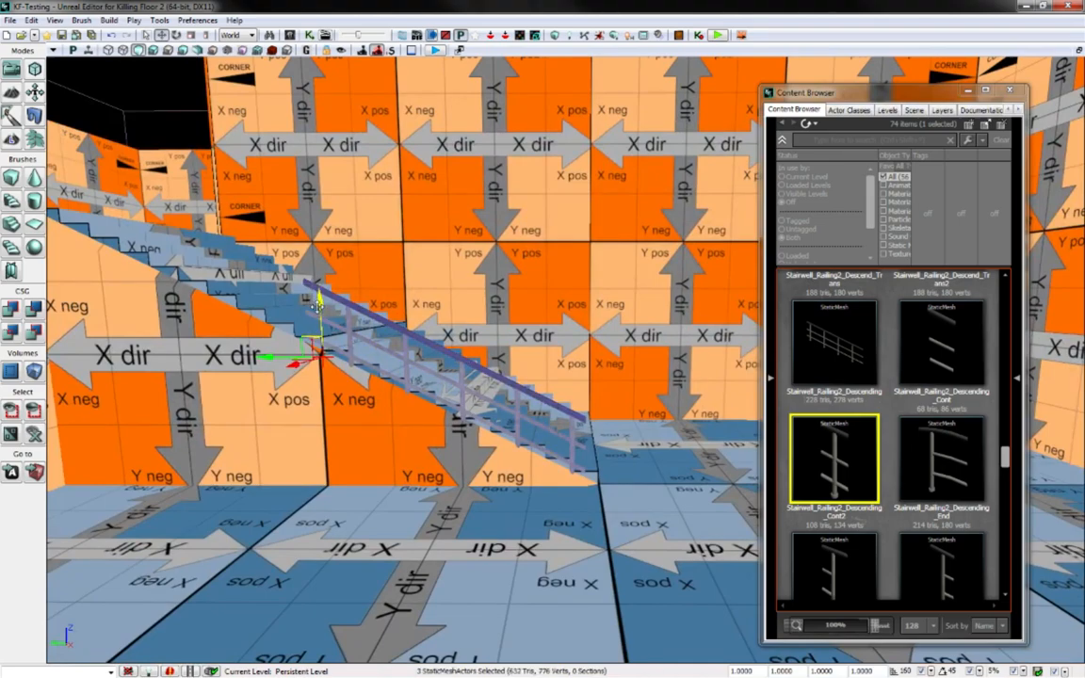
{"action": "right_click_drag", "start_coordinate": [317, 306], "coordinate": [344, 376]}
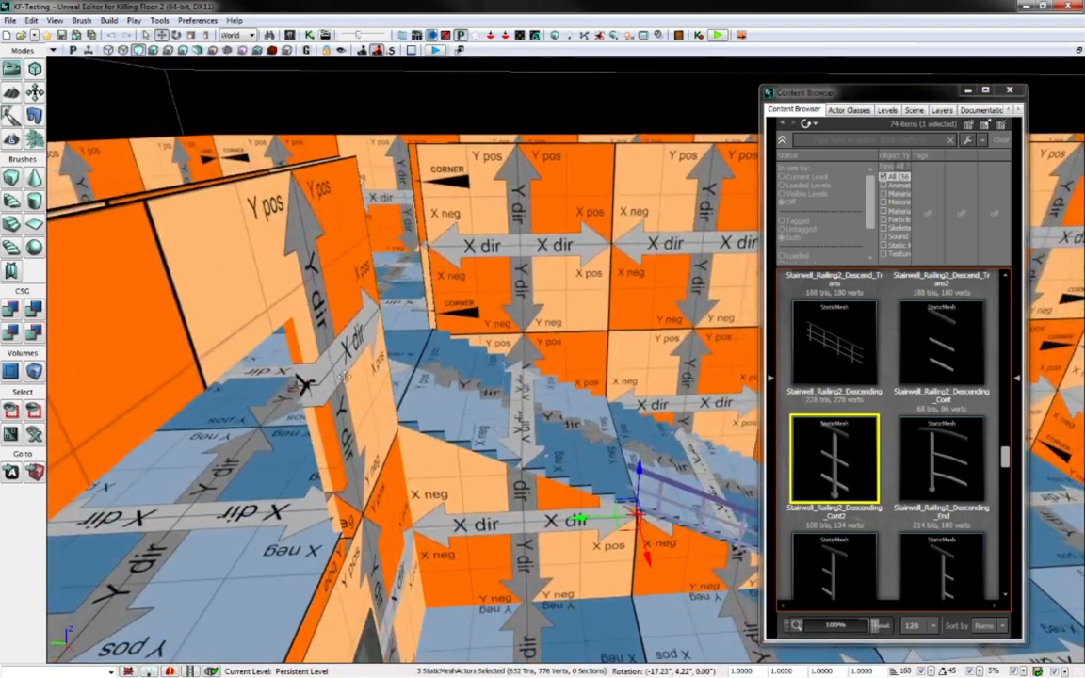
{"action": "left_click_drag", "start_coordinate": [638, 471], "coordinate": [340, 406]}
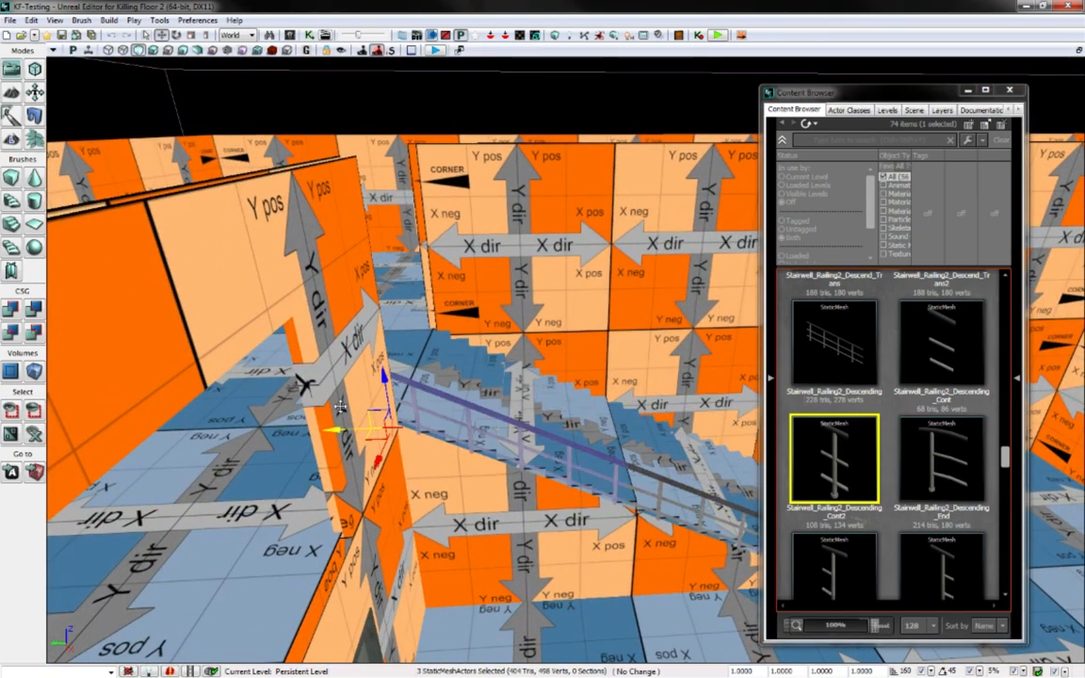
Try placing a Stairwell_Railing2_Descending_End2 mesh at the foot of the lower flight, and delete it
{"action": "right_click_drag", "start_coordinate": [339, 407], "coordinate": [316, 322]}
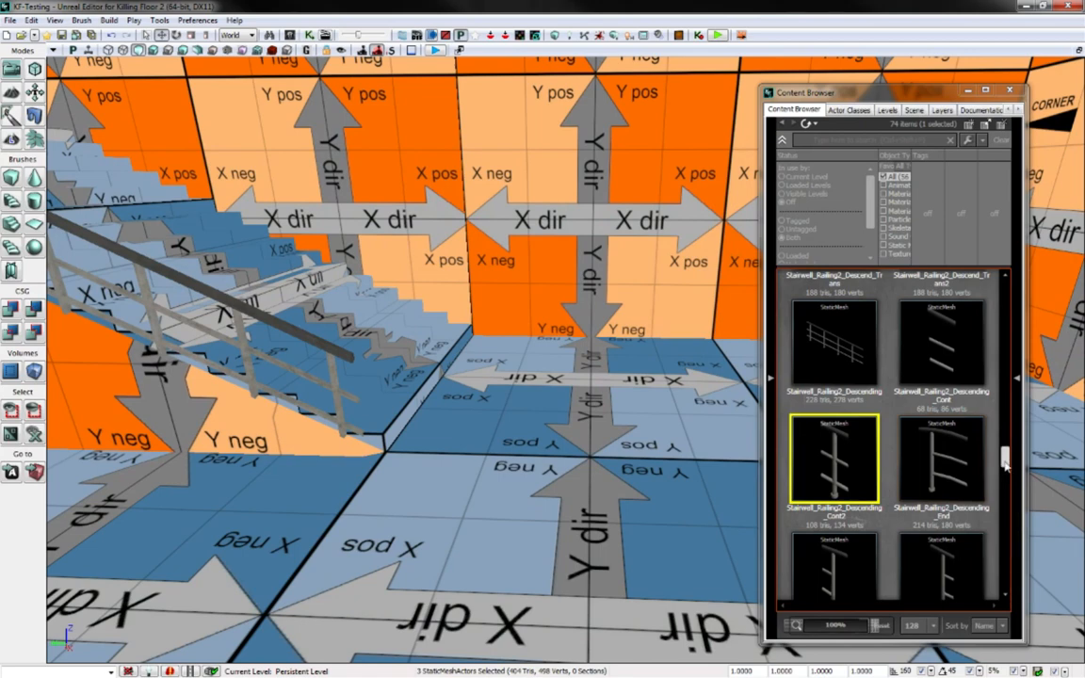
{"action": "left_click_drag", "start_coordinate": [1005, 459], "coordinate": [1004, 476]}
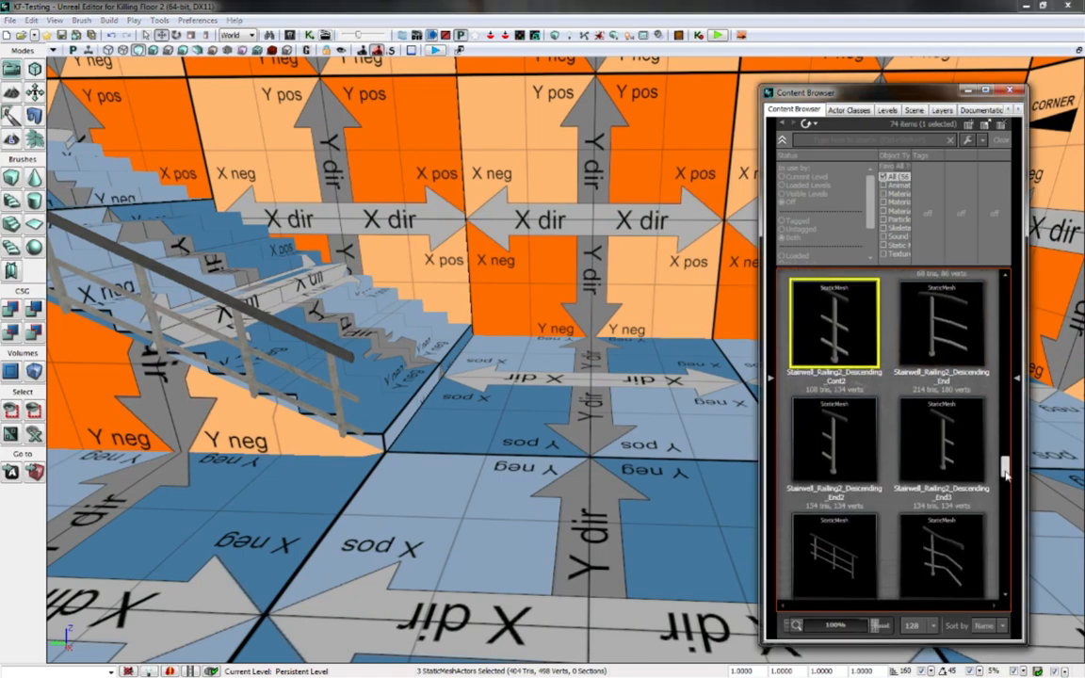
{"action": "left_click", "coordinate": [836, 442]}
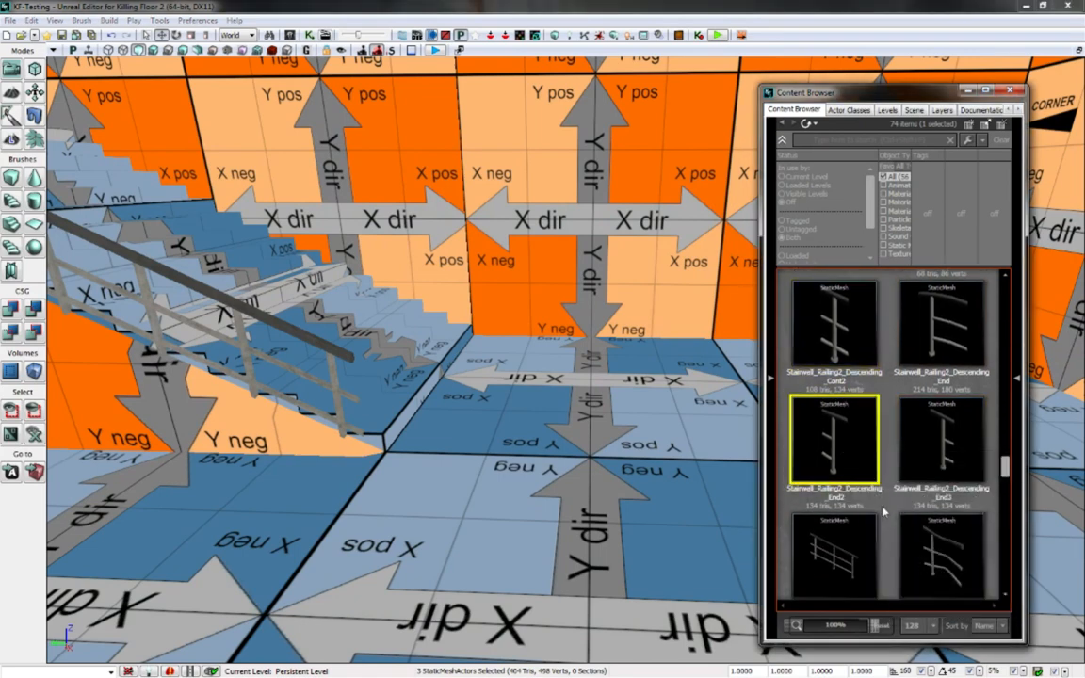
{"action": "left_click_drag", "start_coordinate": [843, 449], "coordinate": [374, 442]}
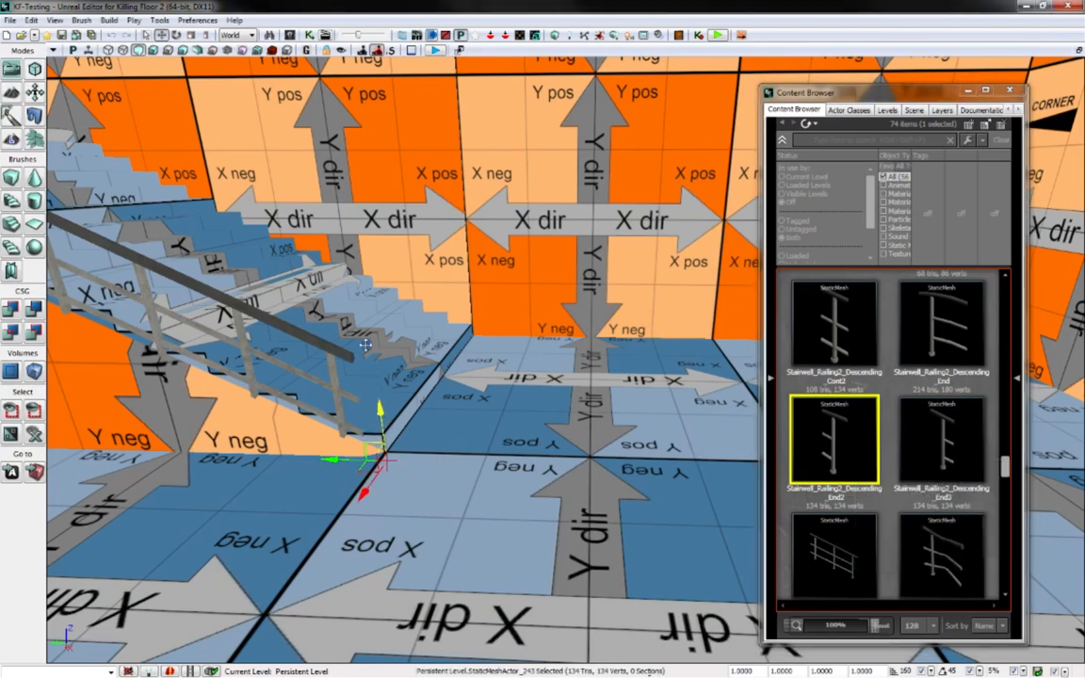
{"action": "left_click_drag", "start_coordinate": [365, 345], "coordinate": [360, 287]}
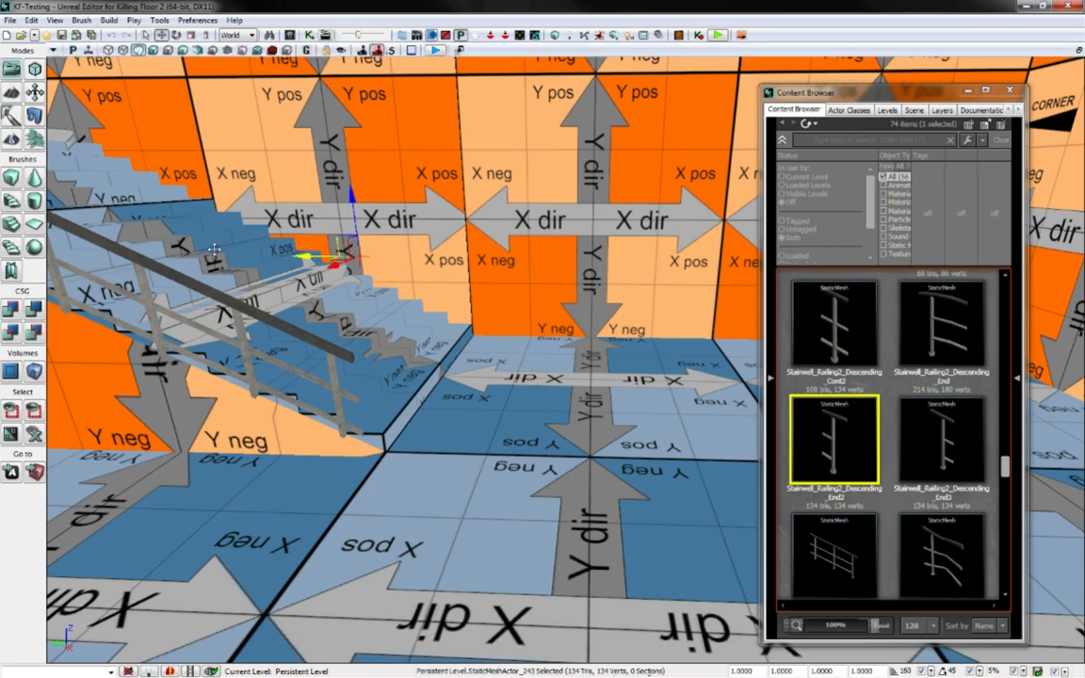
{"action": "left_click_drag", "start_coordinate": [215, 250], "coordinate": [167, 246]}
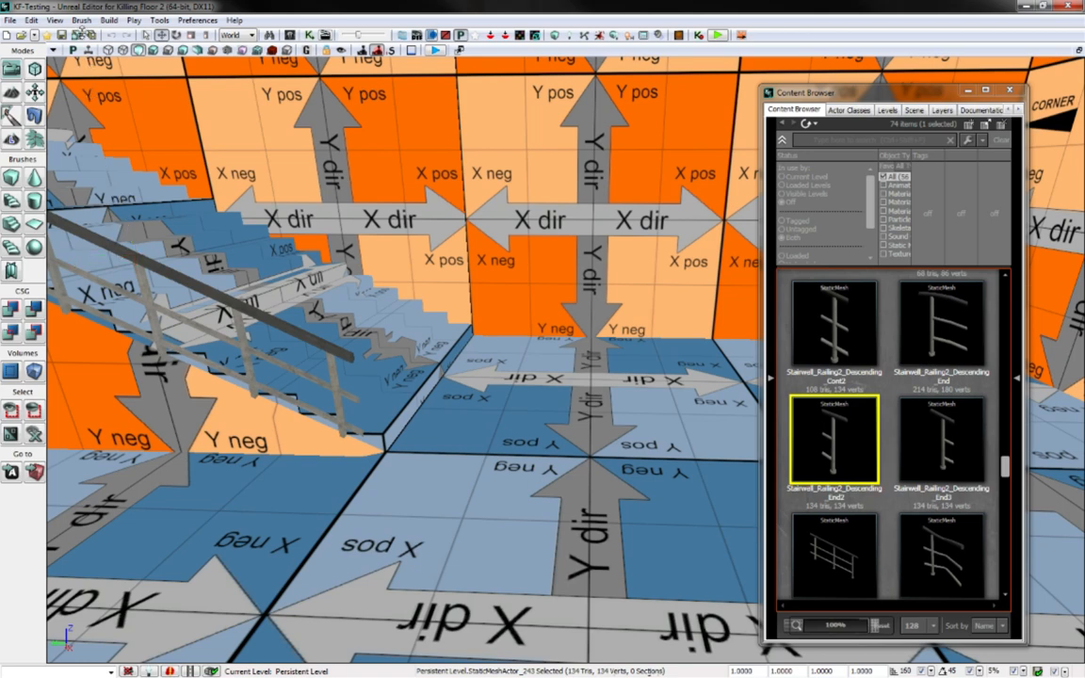
{"action": "left_click_drag", "start_coordinate": [97, 253], "coordinate": [584, 316]}
{"action": "key", "text": "Delete"}
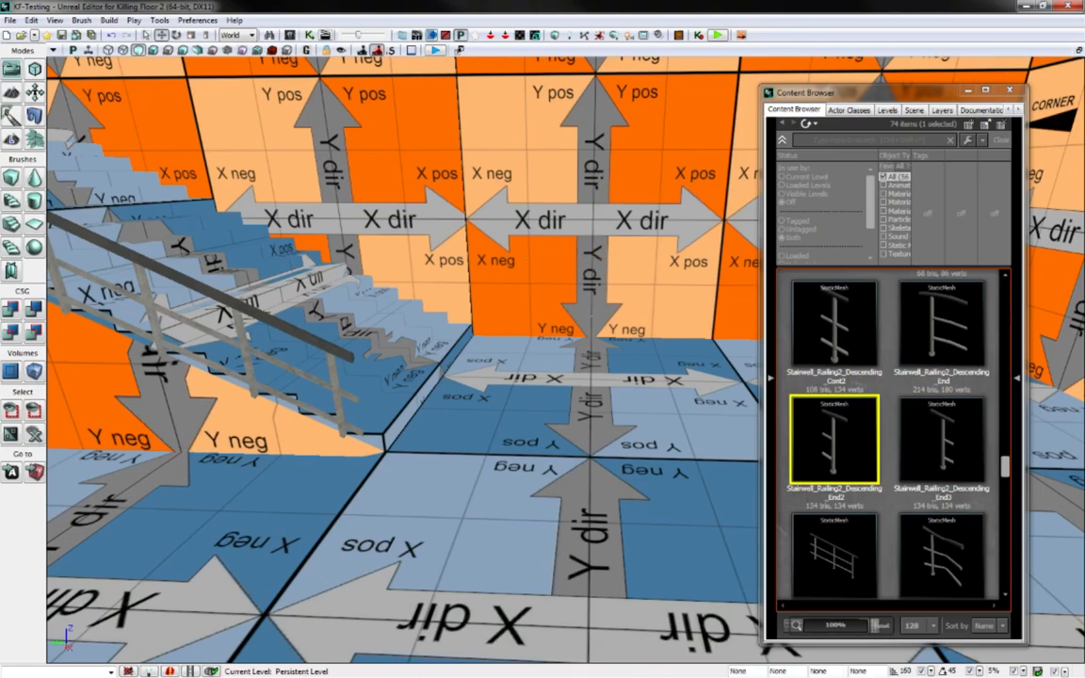
Finish the foot of the lower flight's railing with Stairwell_Railing2_Descending_End2 in place of the Cont2 piece
{"action": "right_click_drag", "start_coordinate": [591, 320], "coordinate": [527, 329]}
{"action": "right_click_drag", "start_coordinate": [527, 461], "coordinate": [610, 507]}
{"action": "left_click", "coordinate": [831, 444]}
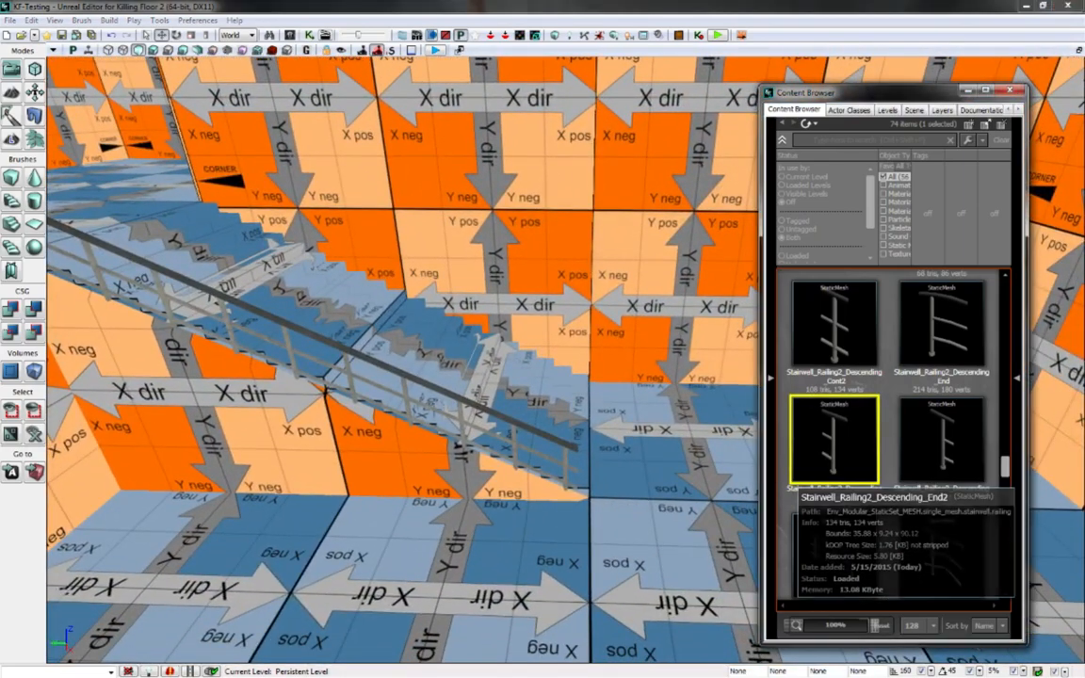
{"action": "left_click", "coordinate": [452, 395]}
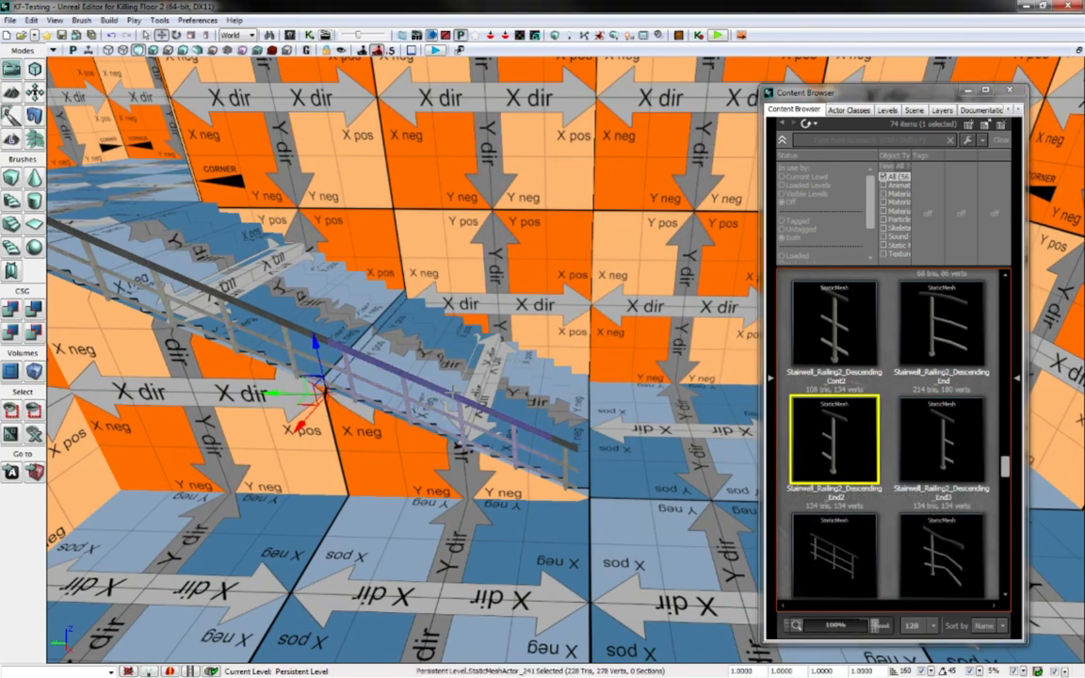
{"action": "right_click", "coordinate": [453, 393]}
{"action": "mouse_move", "coordinate": [560, 577]}
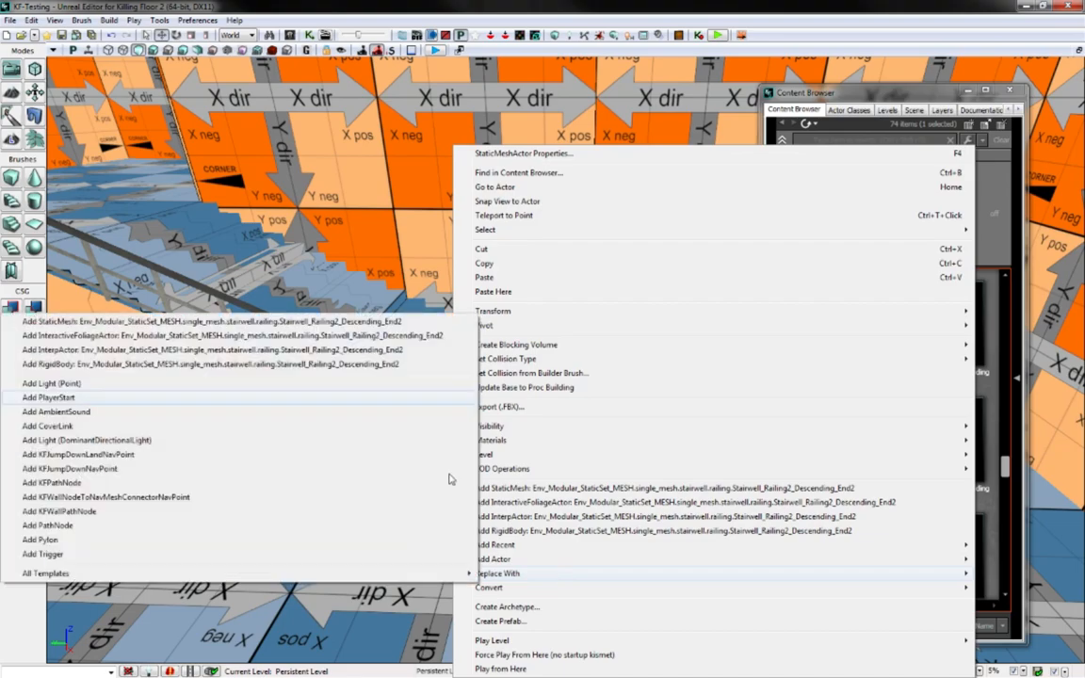
{"action": "left_click", "coordinate": [410, 323]}
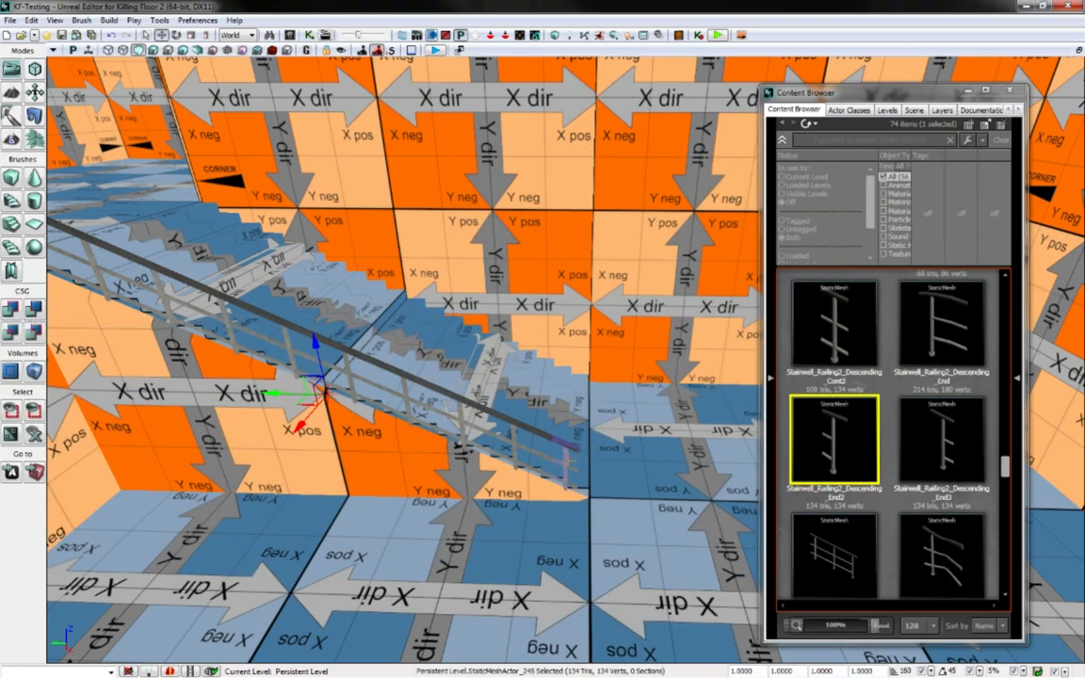
{"action": "right_click_drag", "start_coordinate": [410, 323], "coordinate": [413, 353]}
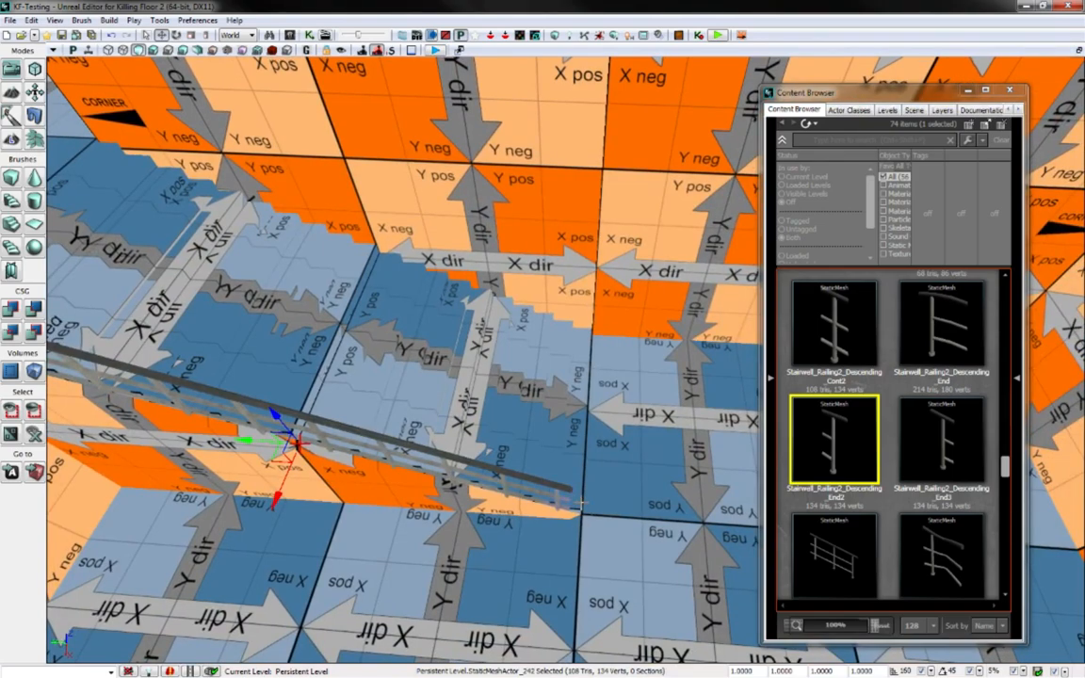
{"action": "right_click_drag", "start_coordinate": [581, 504], "coordinate": [593, 438]}
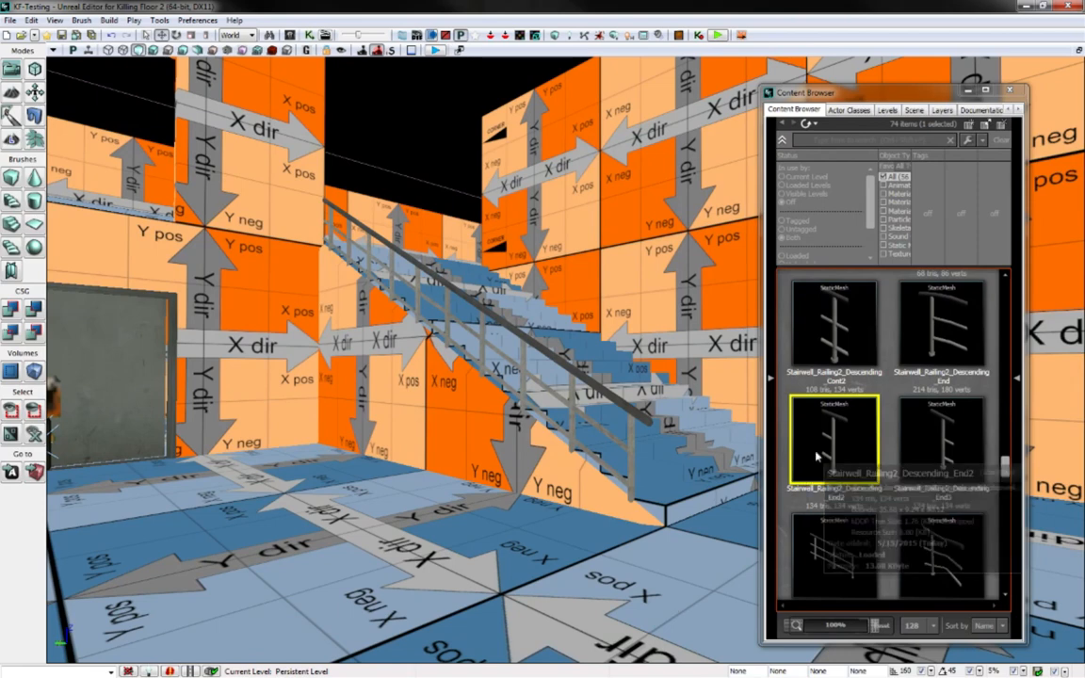
Finish the top of the upper flight's railing with a Stairwell_Railing2_Descending_End3 piece in line with the long railing
{"action": "left_click", "coordinate": [850, 327]}
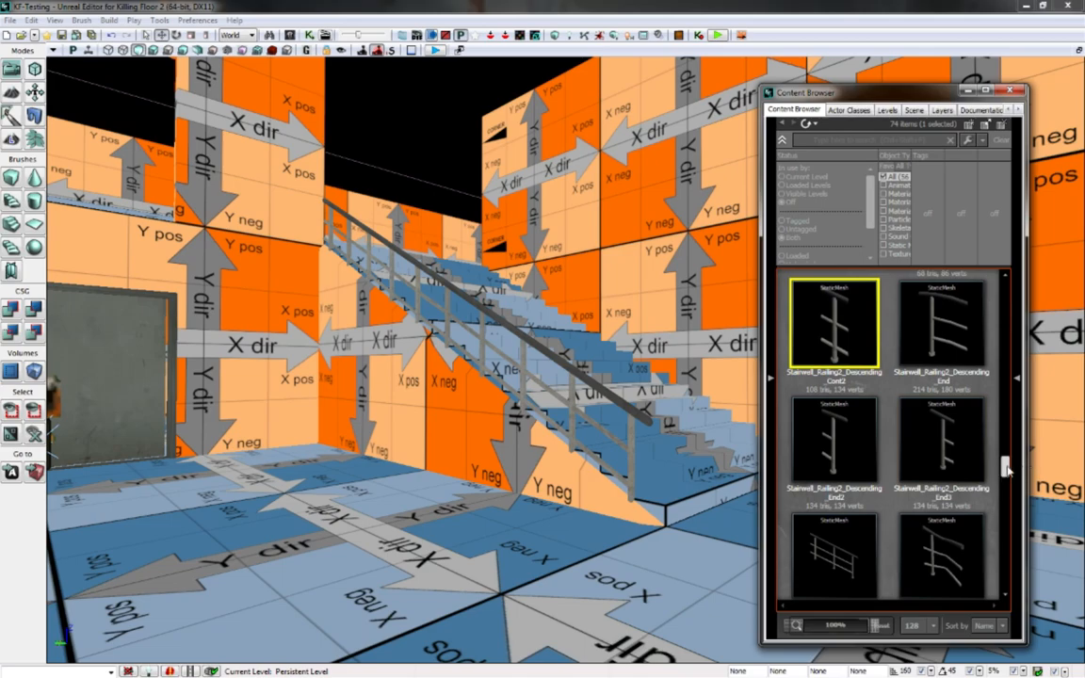
{"action": "key", "text": "w"}
{"action": "right_click_drag", "start_coordinate": [603, 377], "coordinate": [443, 371]}
{"action": "key", "text": "d"}
{"action": "key", "text": "a"}
{"action": "key", "text": "w"}
{"action": "key", "text": "s"}
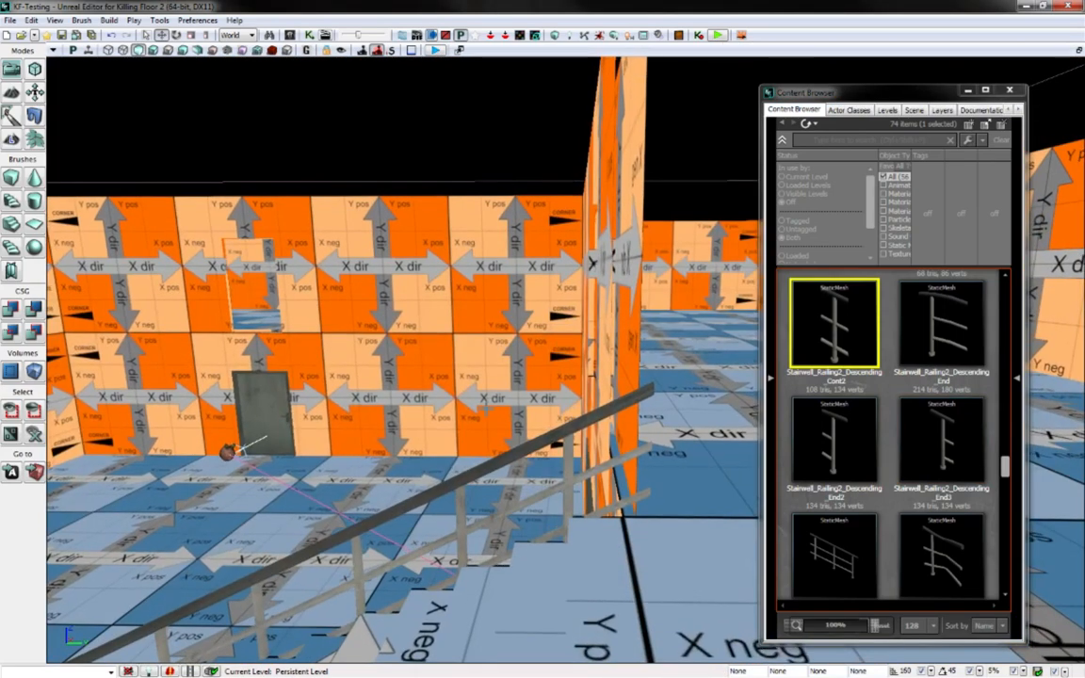
{"action": "left_click", "coordinate": [535, 445]}
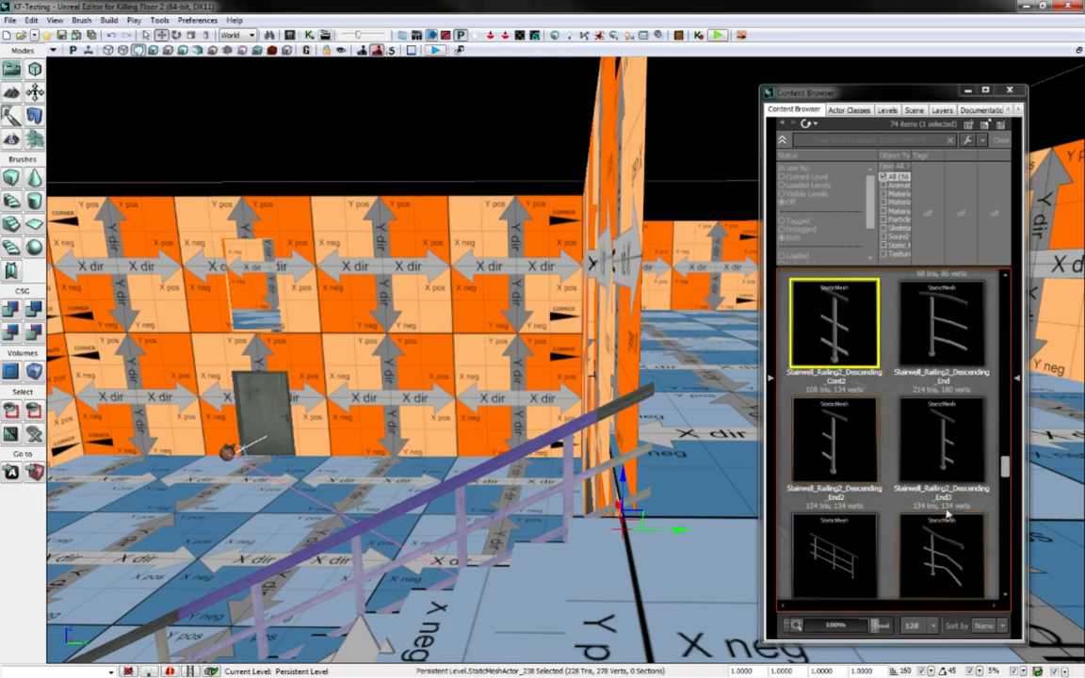
{"action": "left_click", "coordinate": [828, 441]}
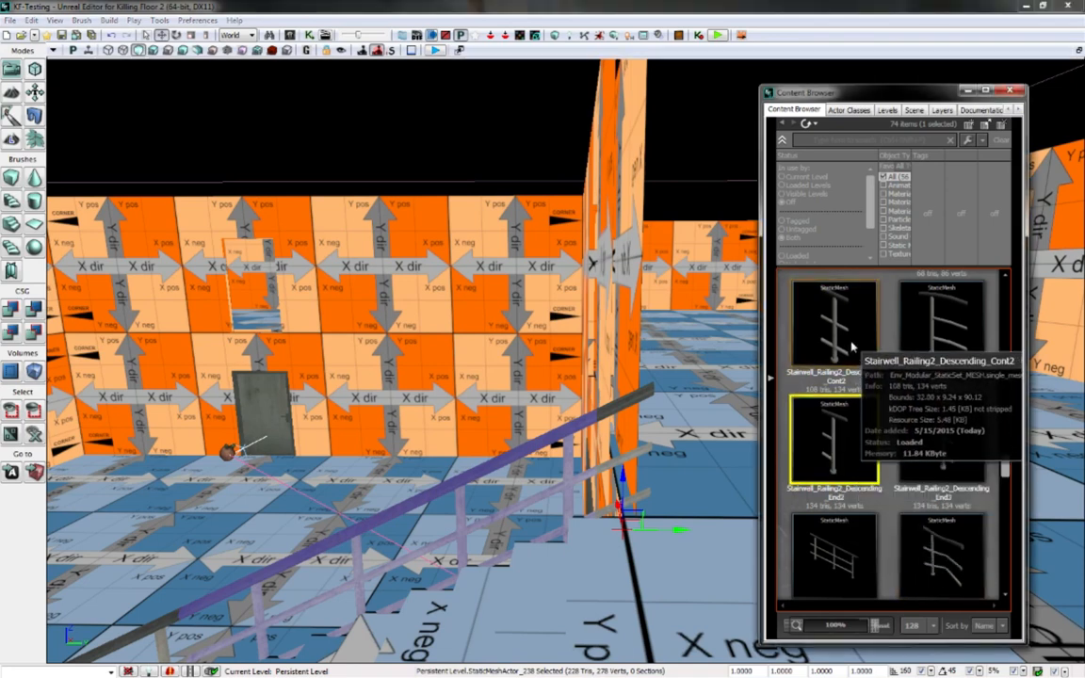
{"action": "left_click", "coordinate": [958, 461]}
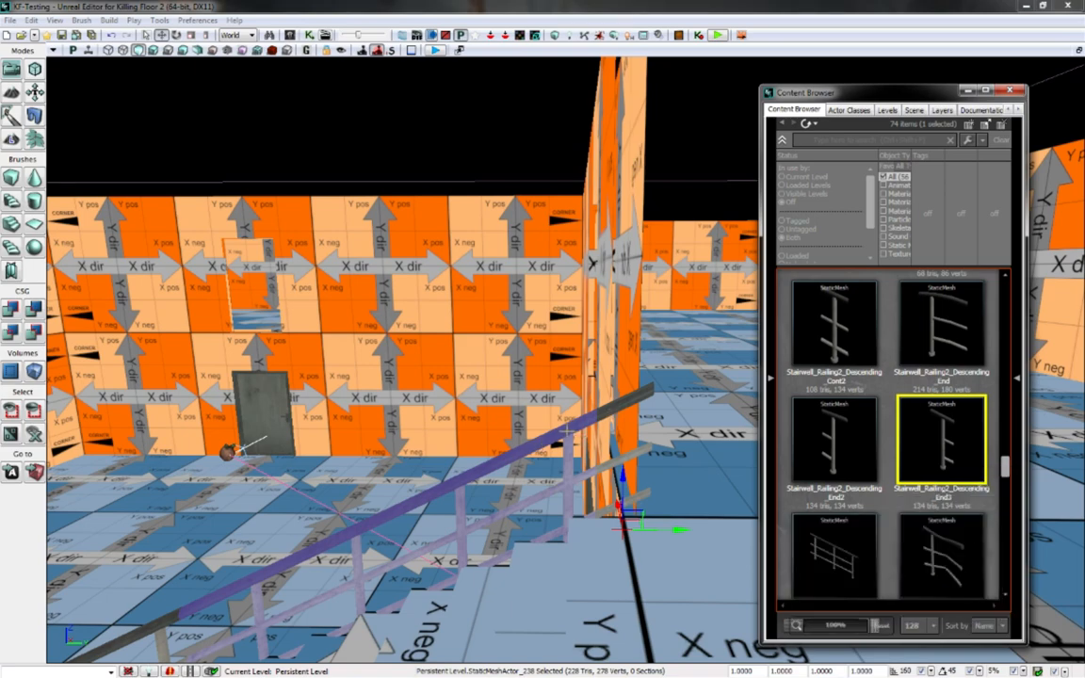
{"action": "right_click", "coordinate": [566, 430]}
{"action": "left_click", "coordinate": [659, 488]}
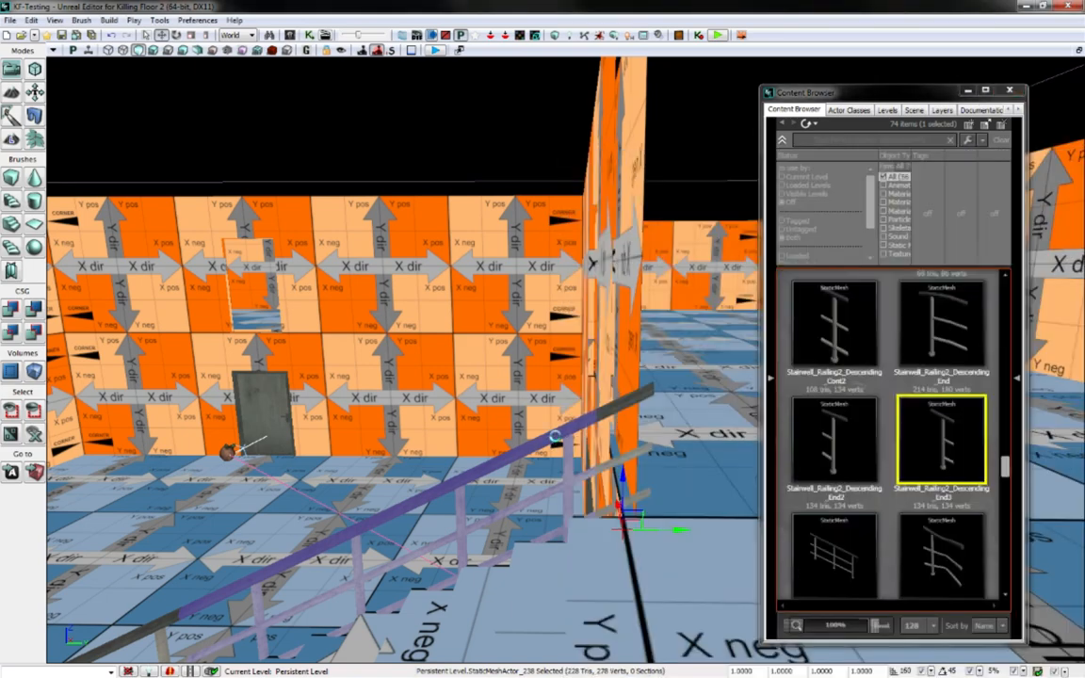
{"action": "right_click", "coordinate": [558, 434]}
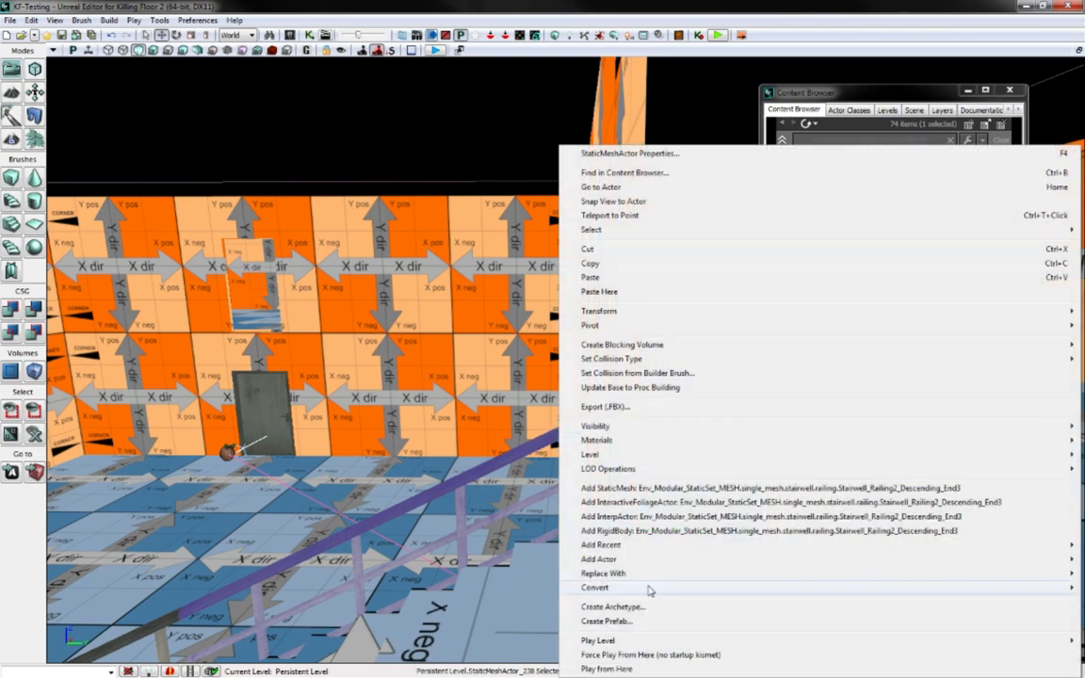
{"action": "mouse_move", "coordinate": [603, 559]}
{"action": "left_click", "coordinate": [522, 334]}
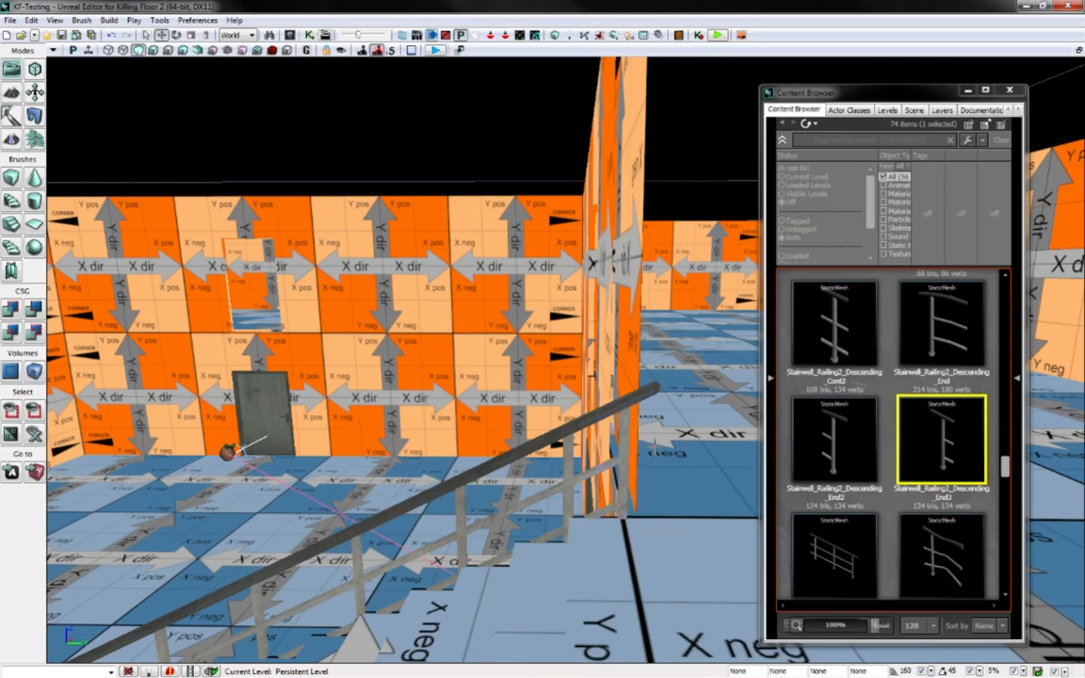
Examine the upper landing and browse the descending turn railing meshes, picking out Stairwell_Railing2_Descending_TurnRight
{"action": "mouse_move", "coordinate": [527, 377]}
{"action": "right_mouse_down"}
{"action": "mouse_move", "coordinate": [659, 372]}
{"action": "mouse_move", "coordinate": [565, 381]}
{"action": "mouse_move", "coordinate": [612, 372]}
{"action": "mouse_move", "coordinate": [565, 381]}
{"action": "mouse_move", "coordinate": [603, 386]}
{"action": "mouse_move", "coordinate": [509, 372]}
{"action": "mouse_move", "coordinate": [528, 405]}
{"action": "mouse_move", "coordinate": [513, 409]}
{"action": "mouse_move", "coordinate": [518, 391]}
{"action": "right_mouse_up"}
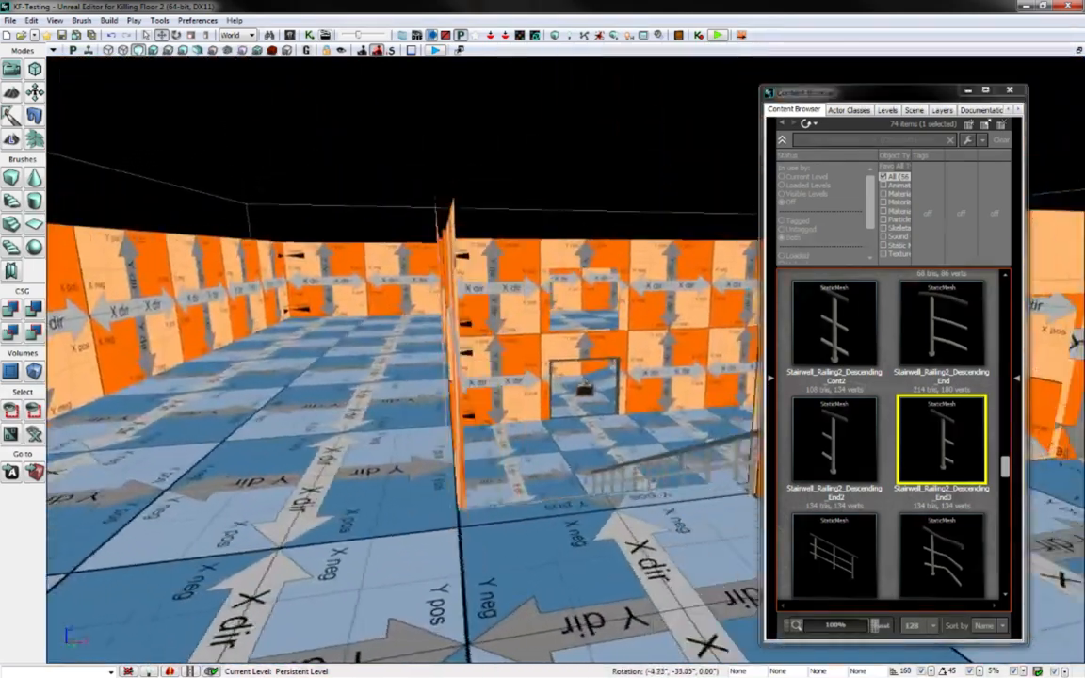
{"action": "mouse_move", "coordinate": [756, 475]}
{"action": "right_mouse_down"}
{"action": "mouse_move", "coordinate": [744, 475]}
{"action": "mouse_move", "coordinate": [756, 476]}
{"action": "right_mouse_up"}
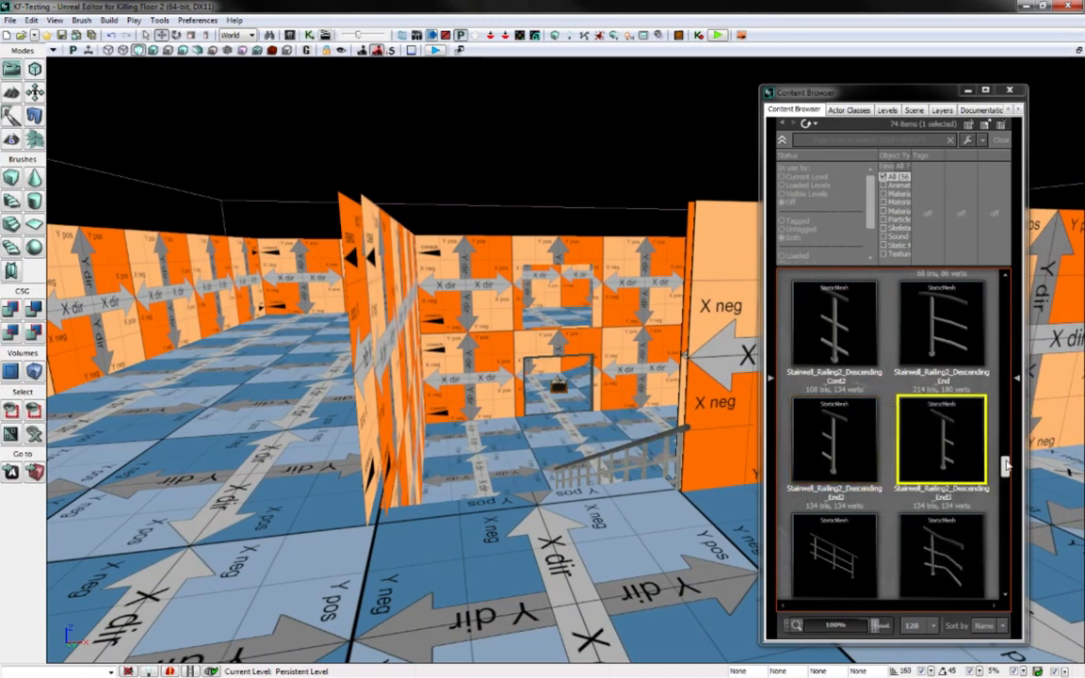
{"action": "left_click_drag", "start_coordinate": [1005, 464], "coordinate": [1004, 490]}
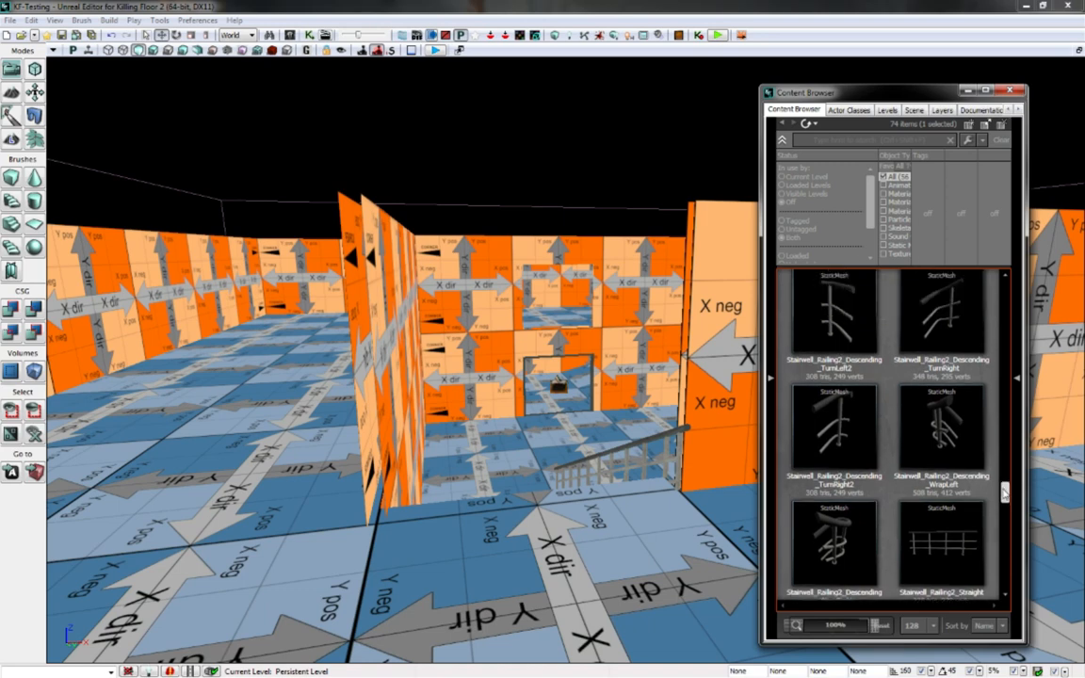
{"action": "left_click", "coordinate": [819, 443]}
{"action": "scroll", "coordinate": [938, 433], "scroll_direction": "up", "scroll_amount": 1}
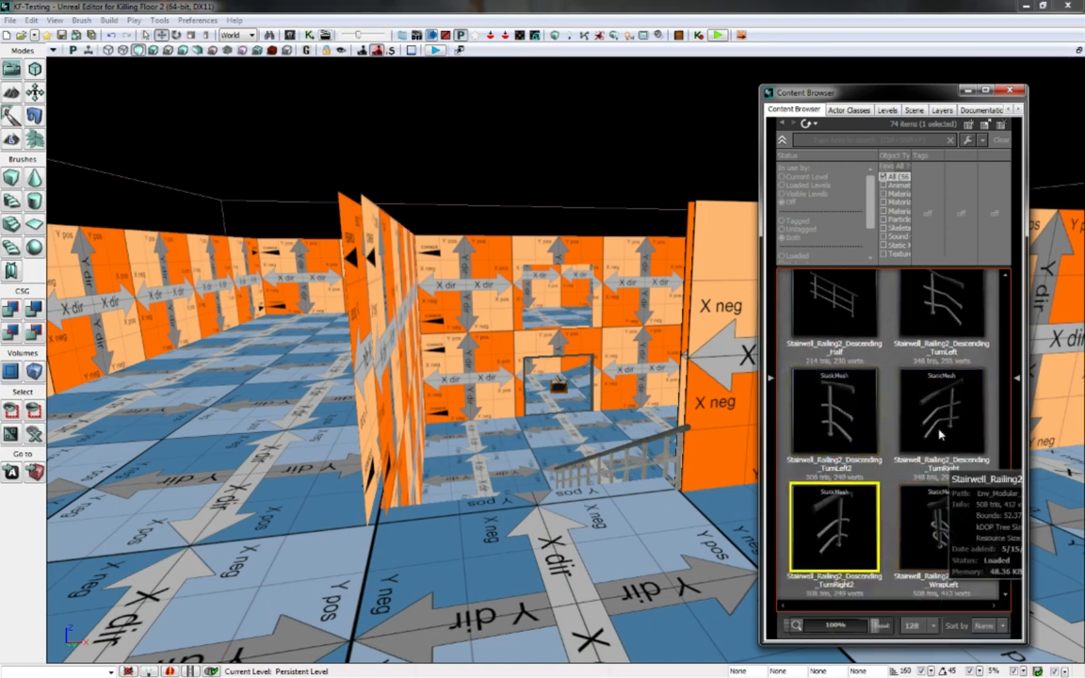
{"action": "left_click", "coordinate": [939, 432]}
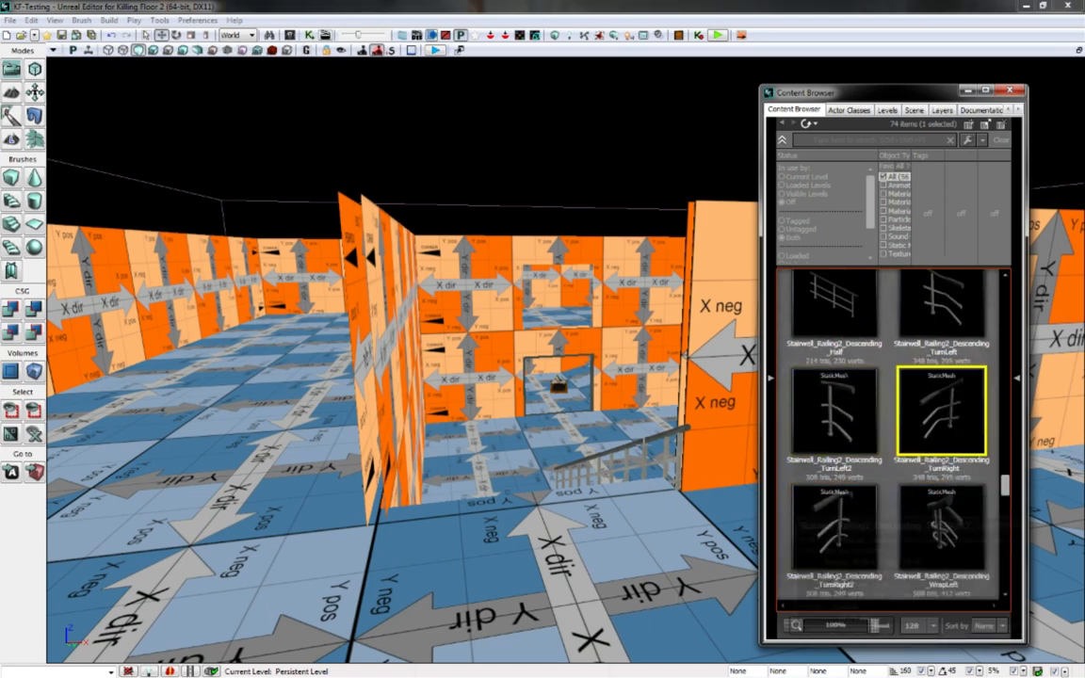
Playtest from the courtyard floor, walk the stairs with the flashlight to check the railing, and leave the preview
{"action": "right_click_drag", "start_coordinate": [712, 450], "coordinate": [1043, 489]}
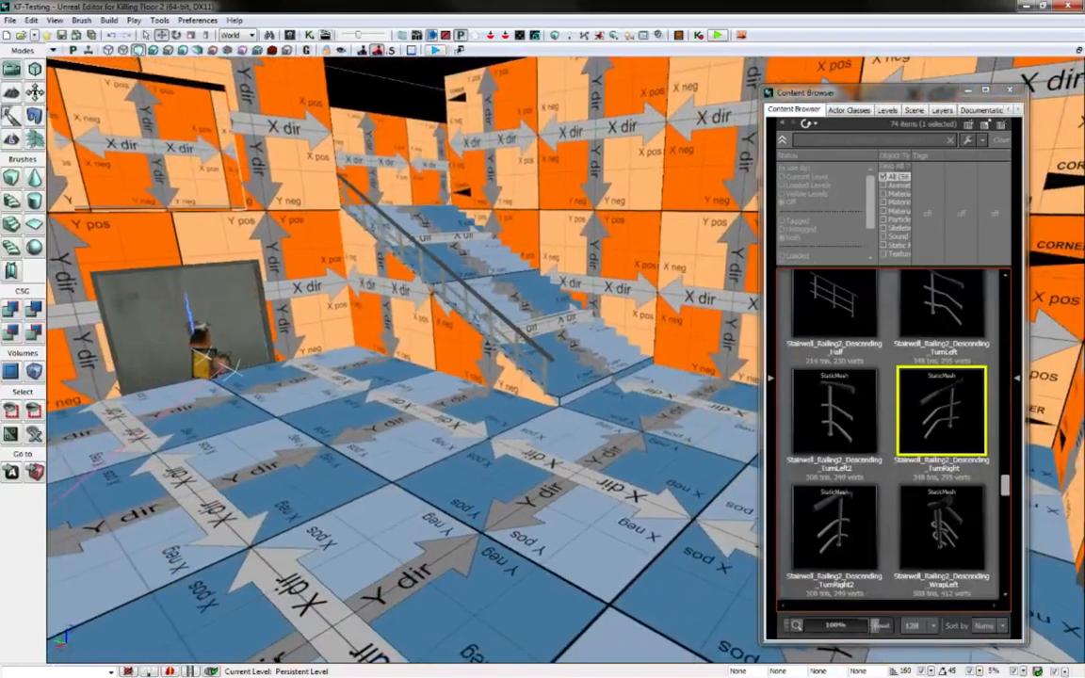
{"action": "right_click", "coordinate": [584, 585]}
{"action": "left_click", "coordinate": [590, 670]}
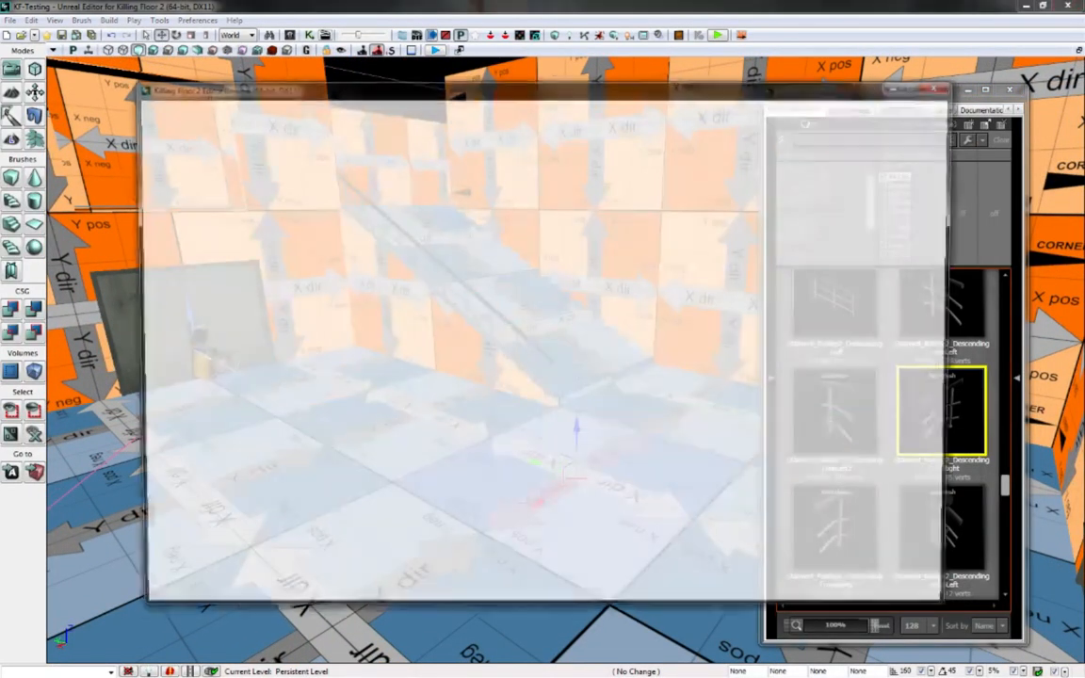
{"action": "key", "text": "w"}
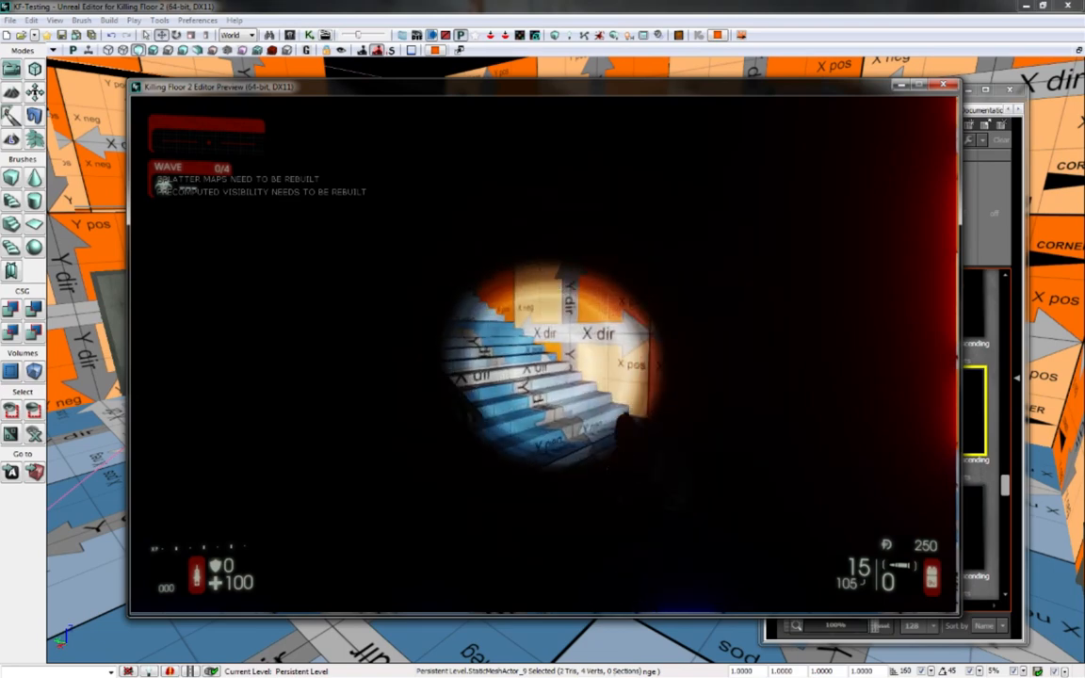
{"action": "key", "text": "w"}
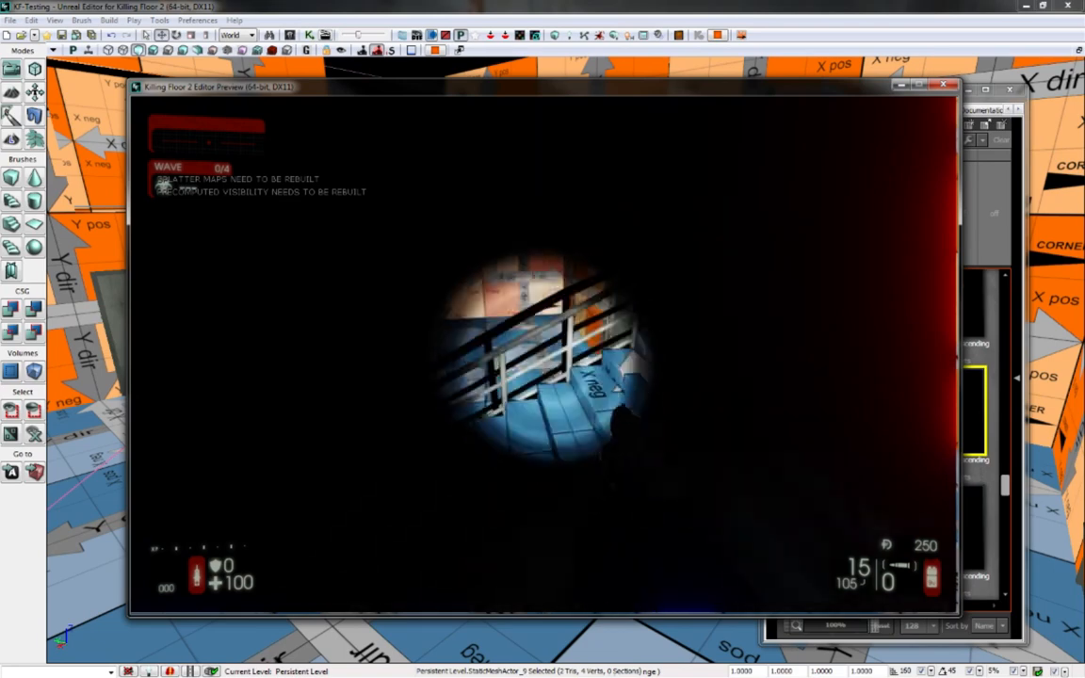
{"action": "key", "text": "w"}
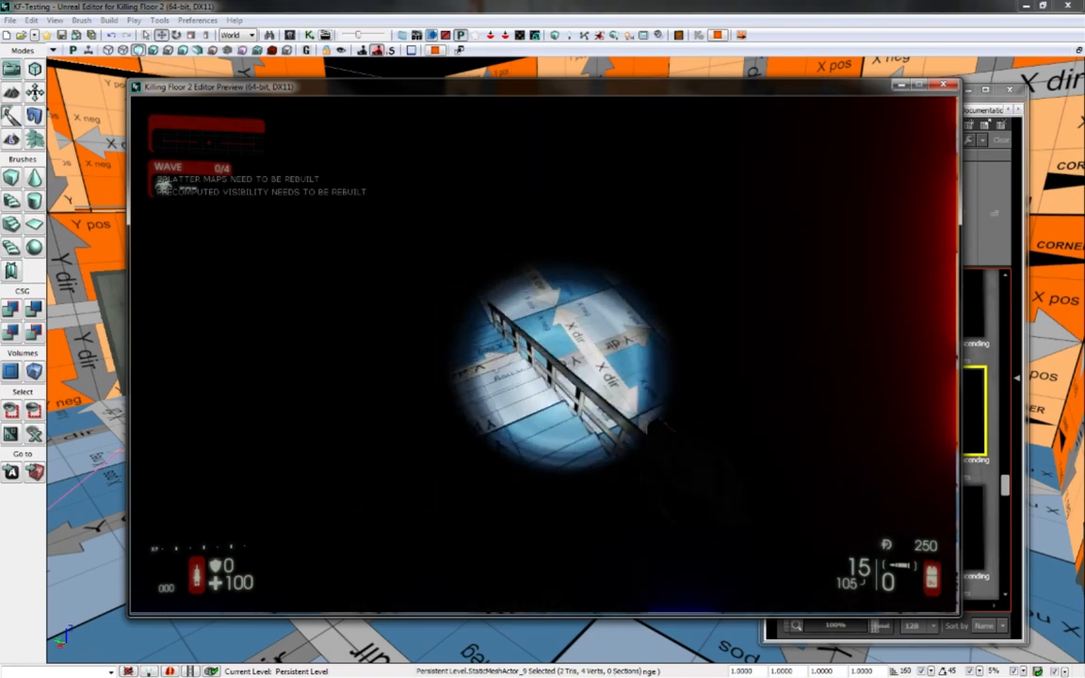
{"action": "key", "text": "w"}
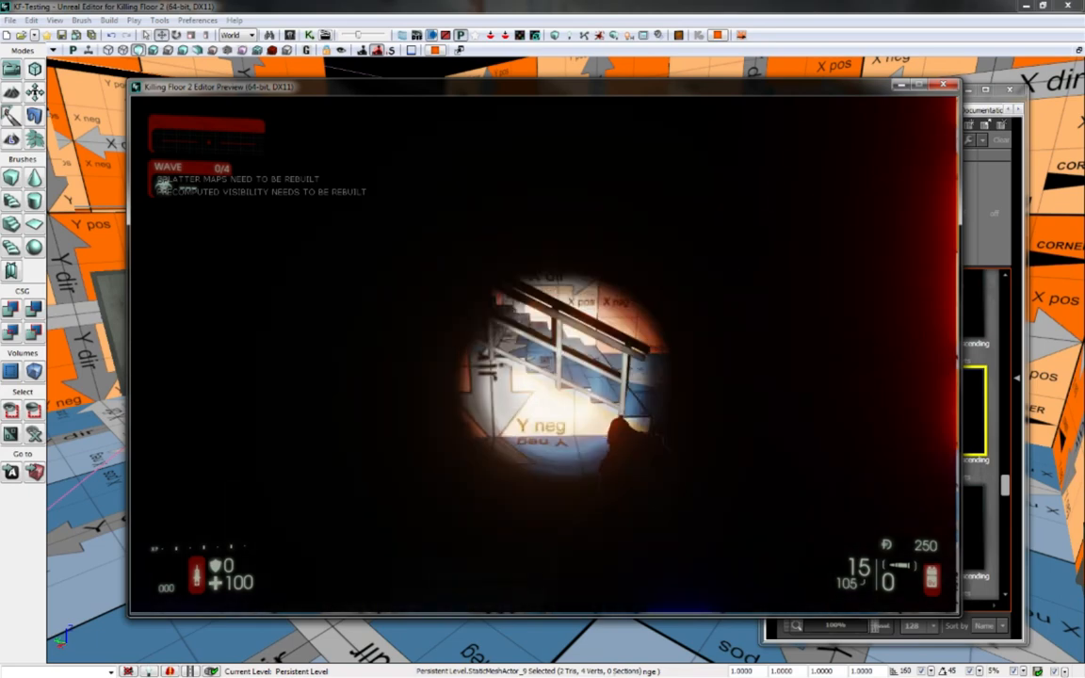
{"action": "key", "text": "f"}
{"action": "key", "text": "Escape"}
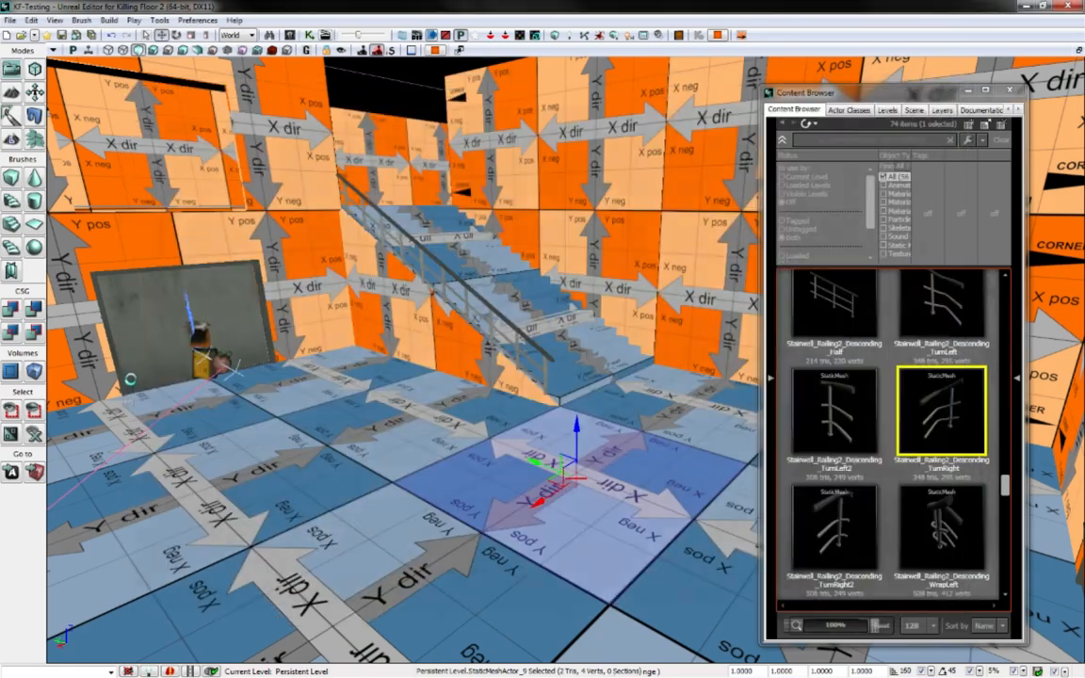
Open the sky light's properties above the courtyard to check its brightness, and close them
{"action": "right_click_drag", "start_coordinate": [475, 327], "coordinate": [170, 282]}
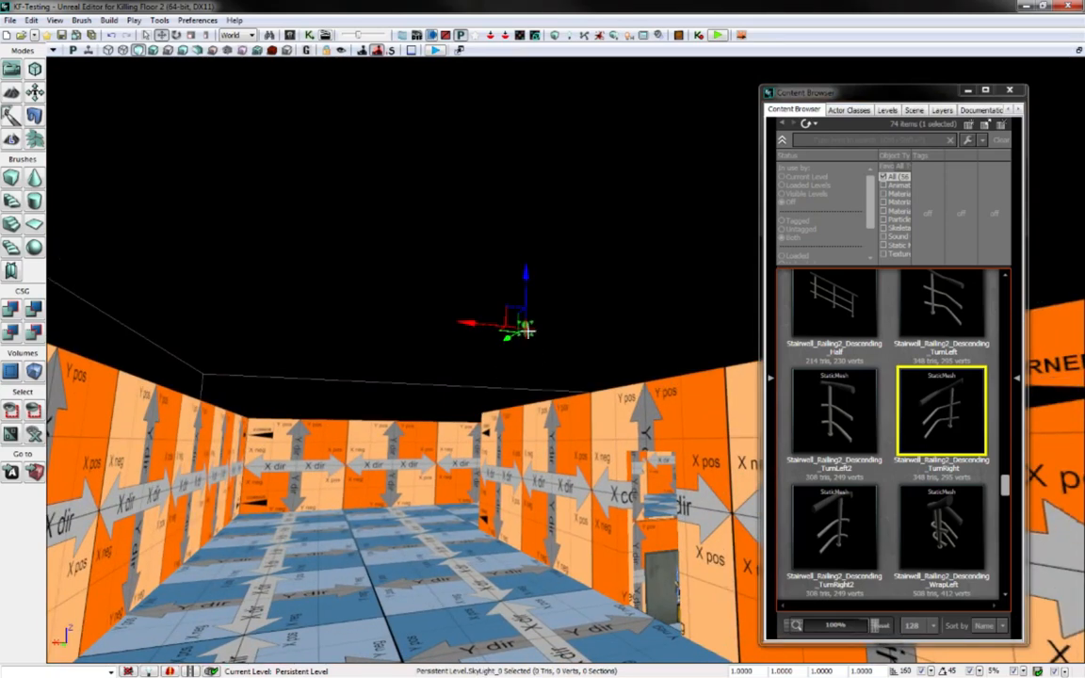
{"action": "double_click", "coordinate": [525, 325]}
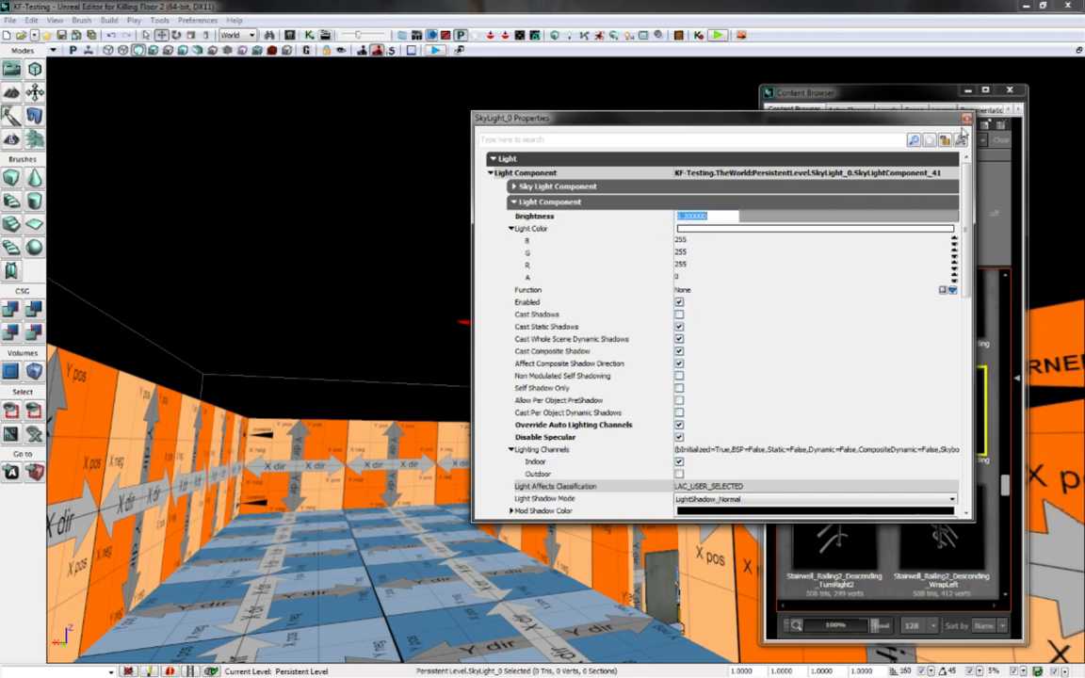
{"action": "left_click", "coordinate": [969, 118]}
Build the level with its lighting, and close the map check report and the Content Browser
{"action": "right_click_drag", "start_coordinate": [615, 372], "coordinate": [761, 428]}
{"action": "key", "text": "w"}
{"action": "key", "text": "w"}
{"action": "key", "text": "s"}
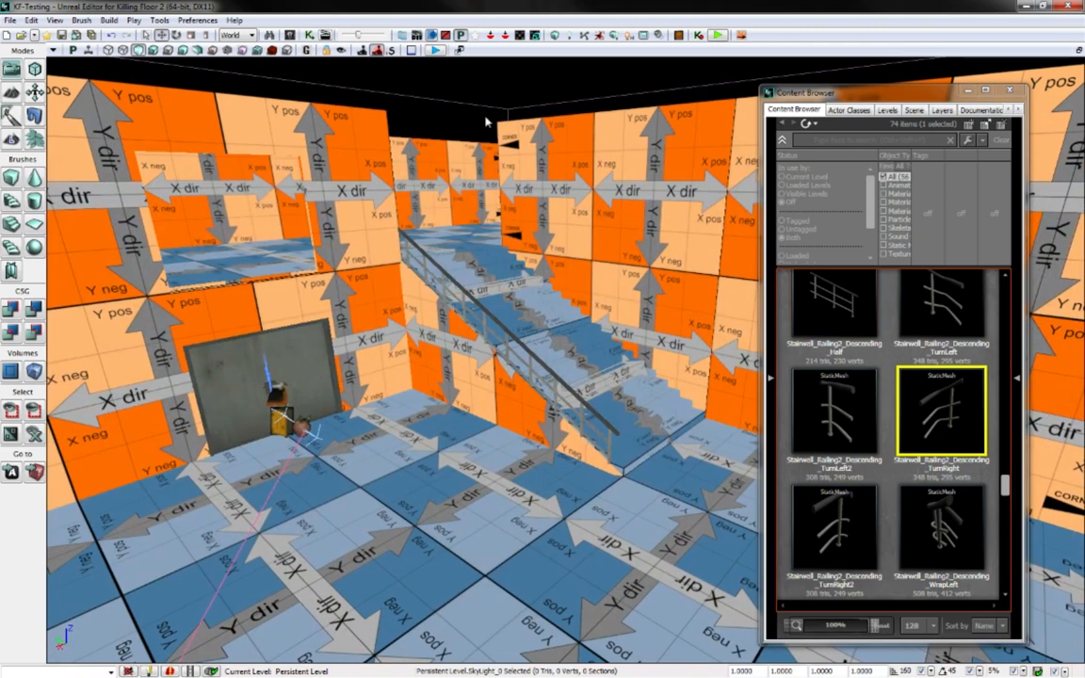
{"action": "left_click", "coordinate": [614, 36]}
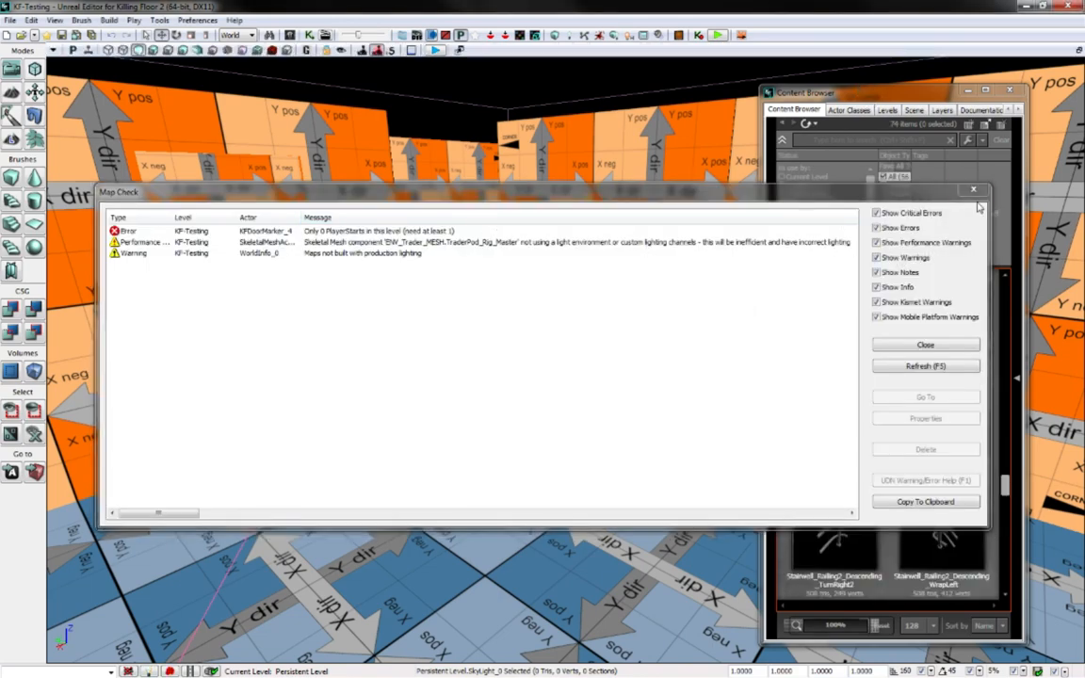
{"action": "left_click", "coordinate": [973, 189]}
{"action": "left_click", "coordinate": [1008, 91]}
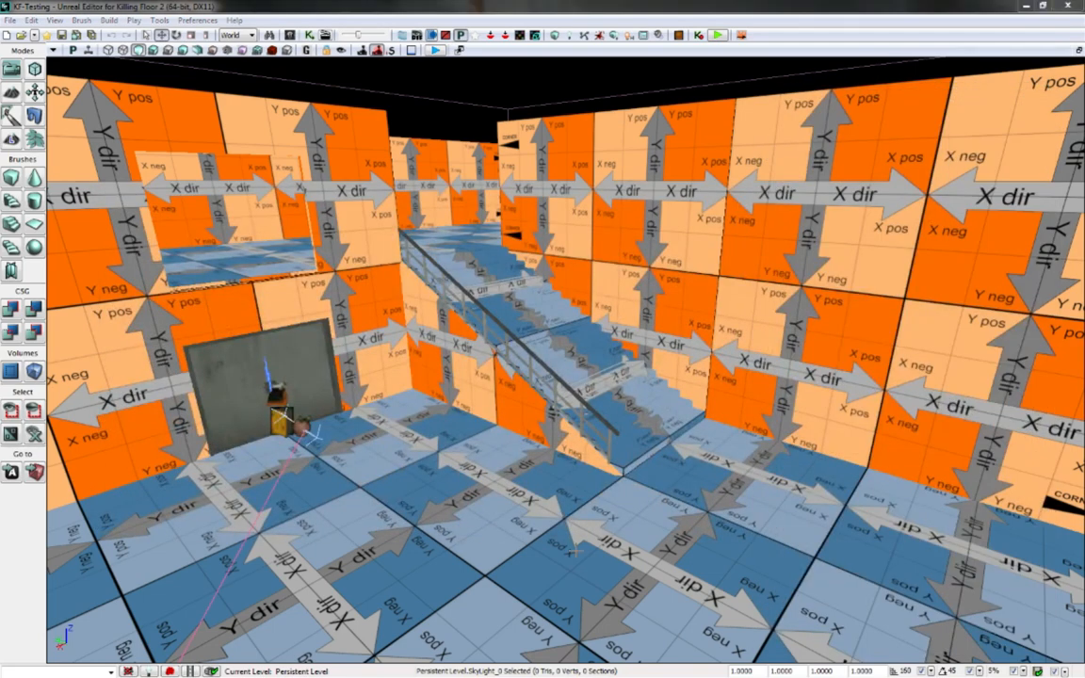
Playtest from the courtyard floor, walking up the stairs, across the upper storey and around the ramp opening, and leave the preview
{"action": "right_click", "coordinate": [570, 557]}
{"action": "left_click", "coordinate": [664, 559]}
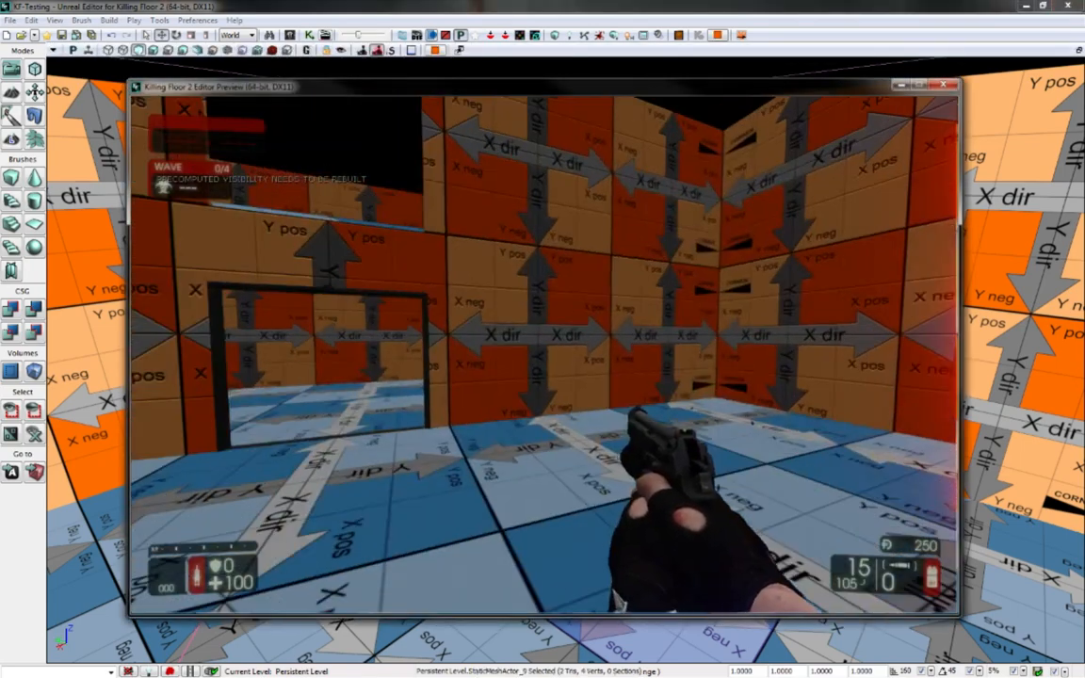
{"action": "key", "text": "shift+w"}
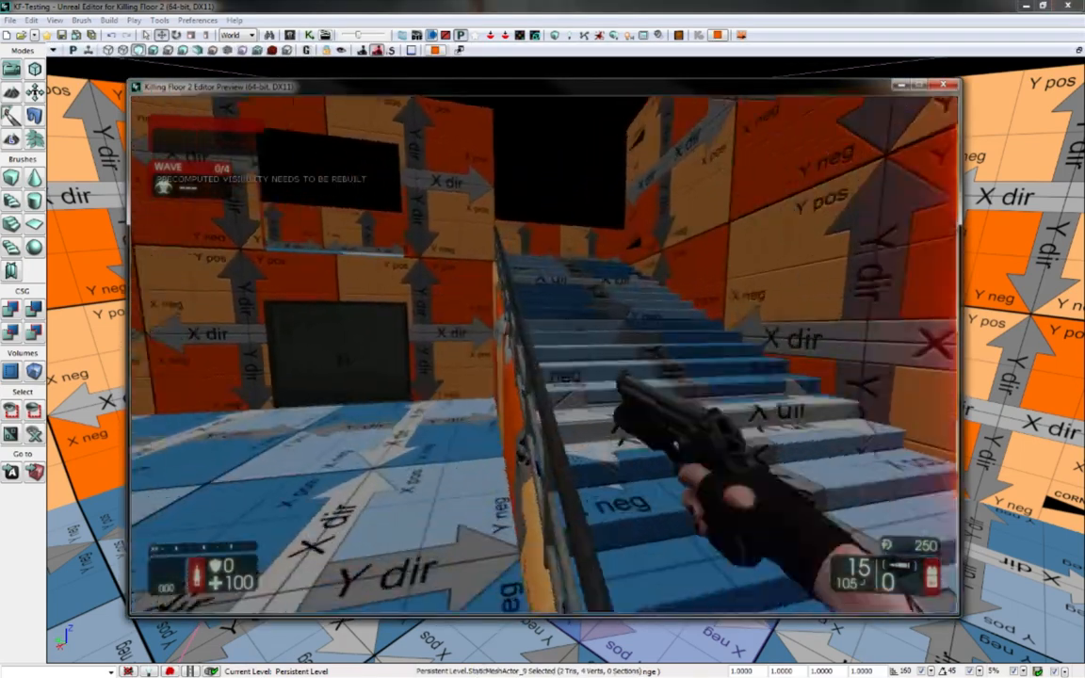
{"action": "key", "text": "shift+w"}
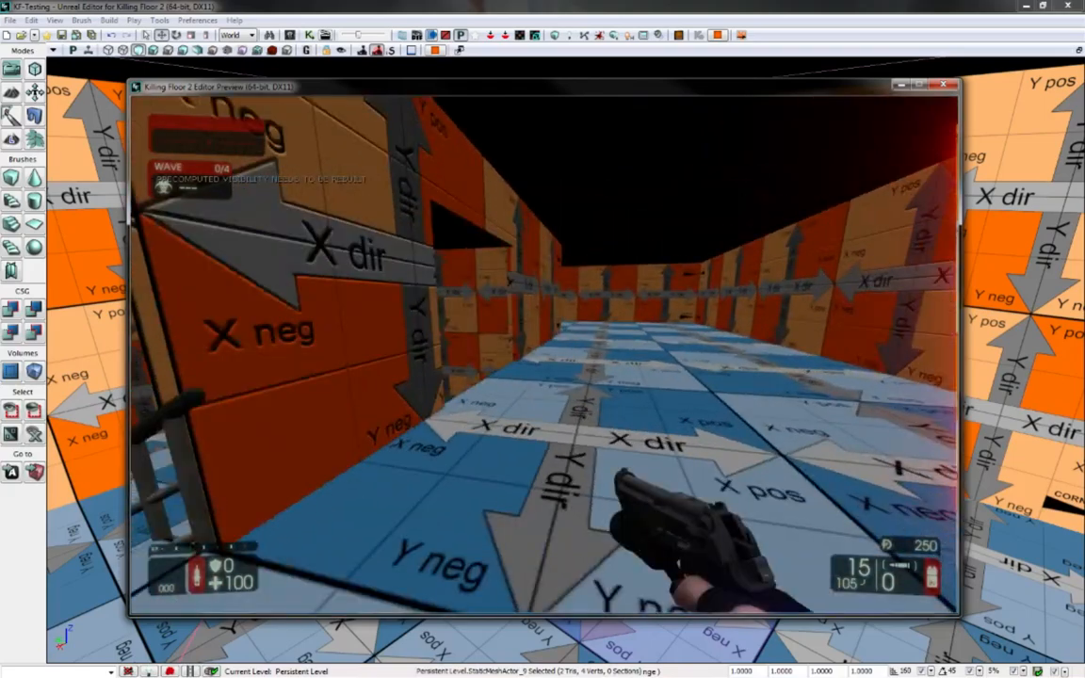
{"action": "key", "text": "shift+w"}
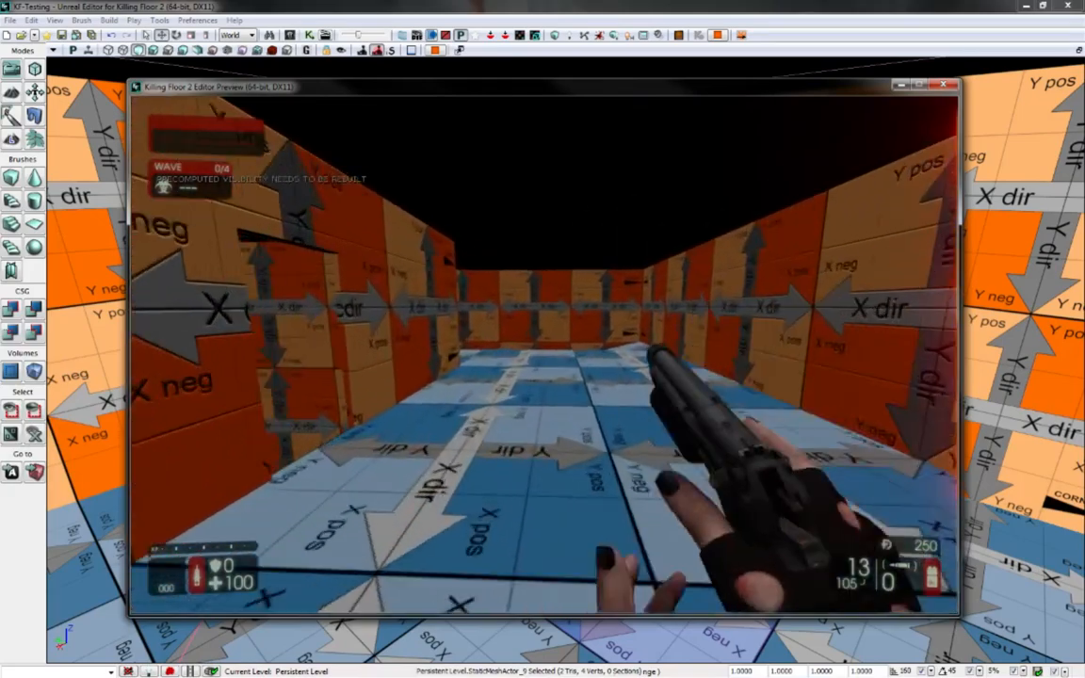
{"action": "key", "text": "shift+w"}
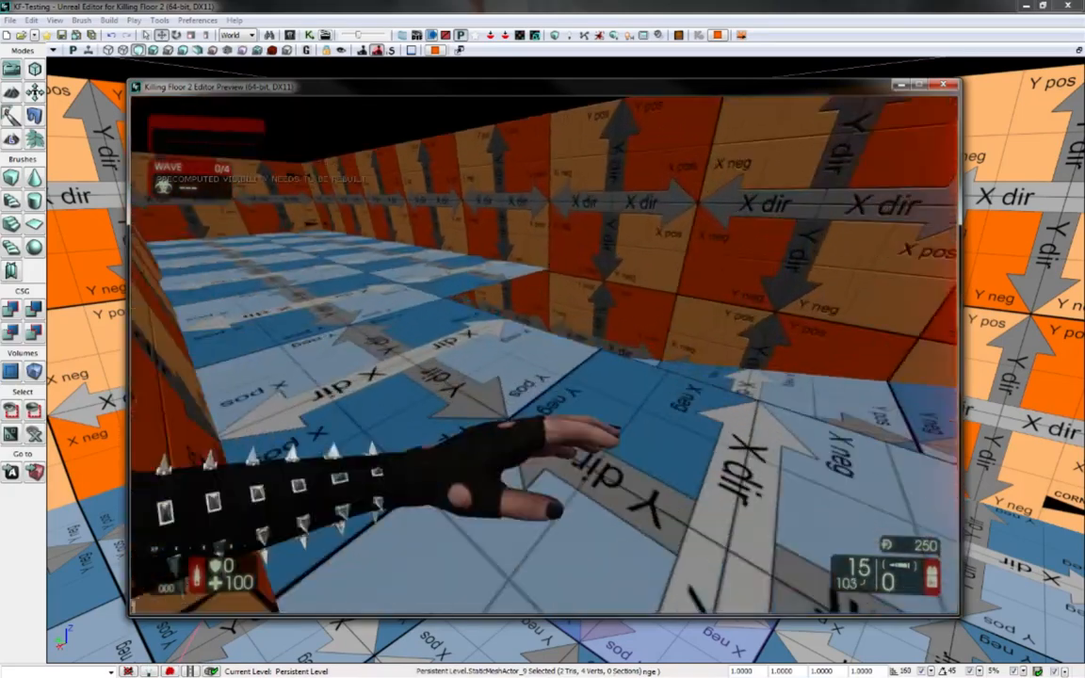
{"action": "key", "text": "shift+w"}
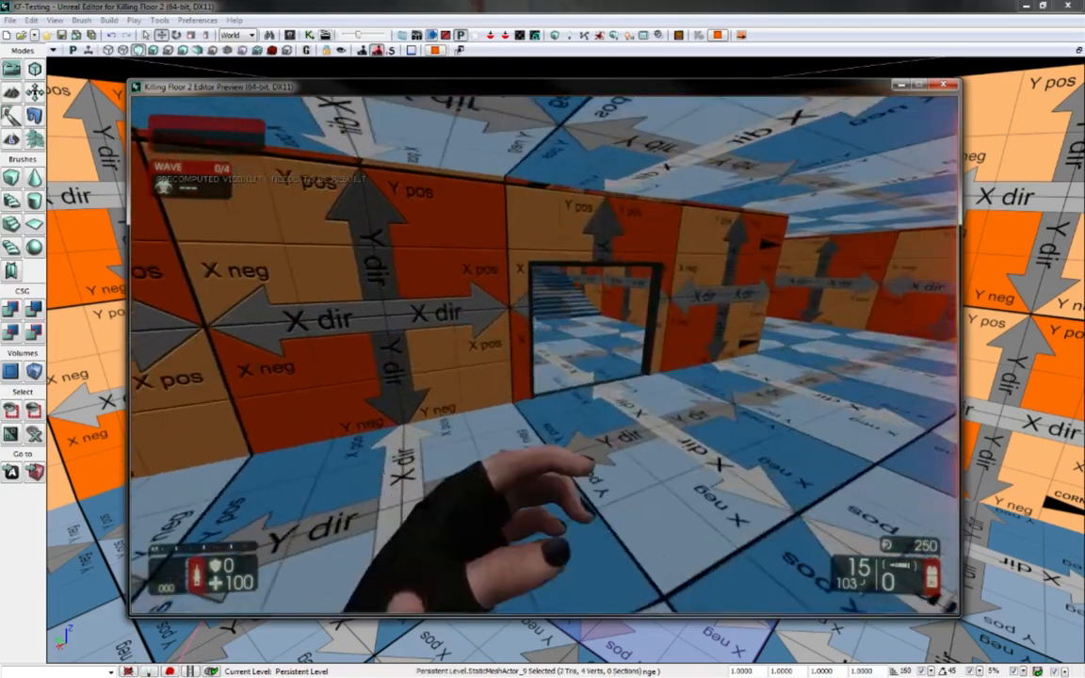
{"action": "key", "text": "shift+w"}
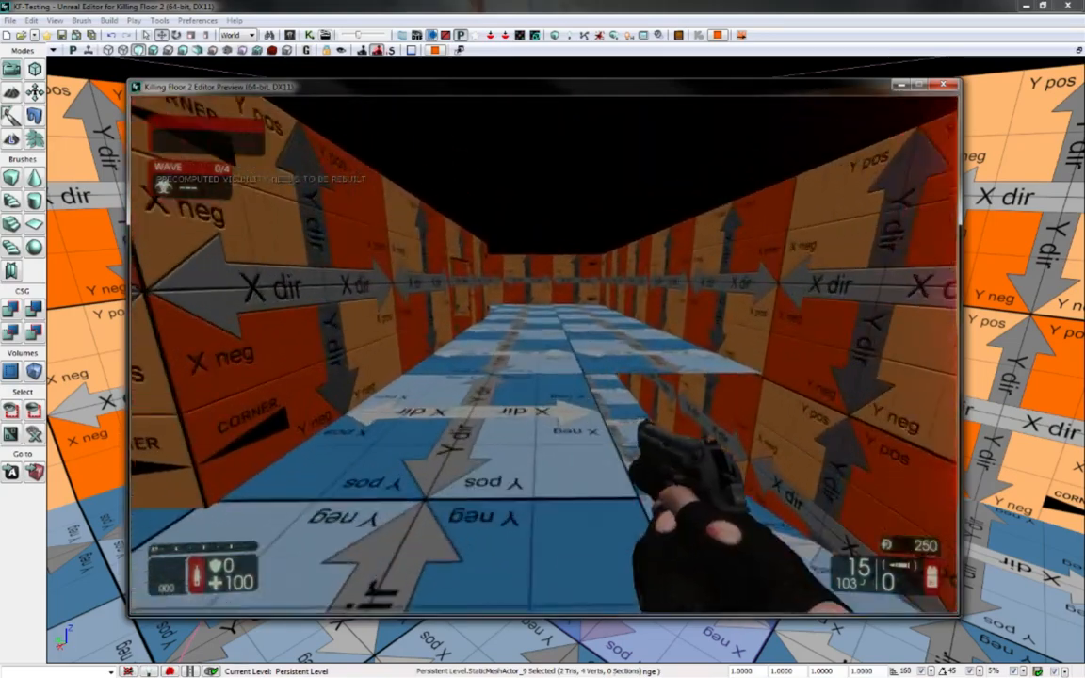
{"action": "key", "text": "w"}
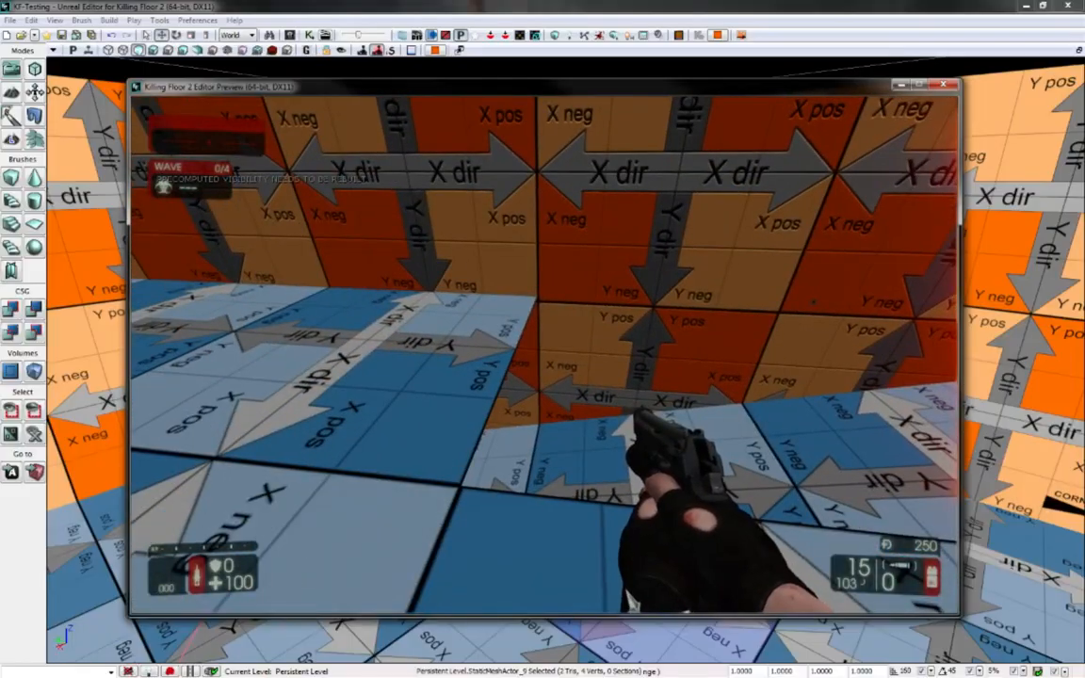
{"action": "key", "text": "Escape"}
Pick the Stairwell_Railing2_Straight mesh in the Content Browser and place it beside the ramp opening in the upper floor
{"action": "right_click_drag", "start_coordinate": [543, 355], "coordinate": [786, 410]}
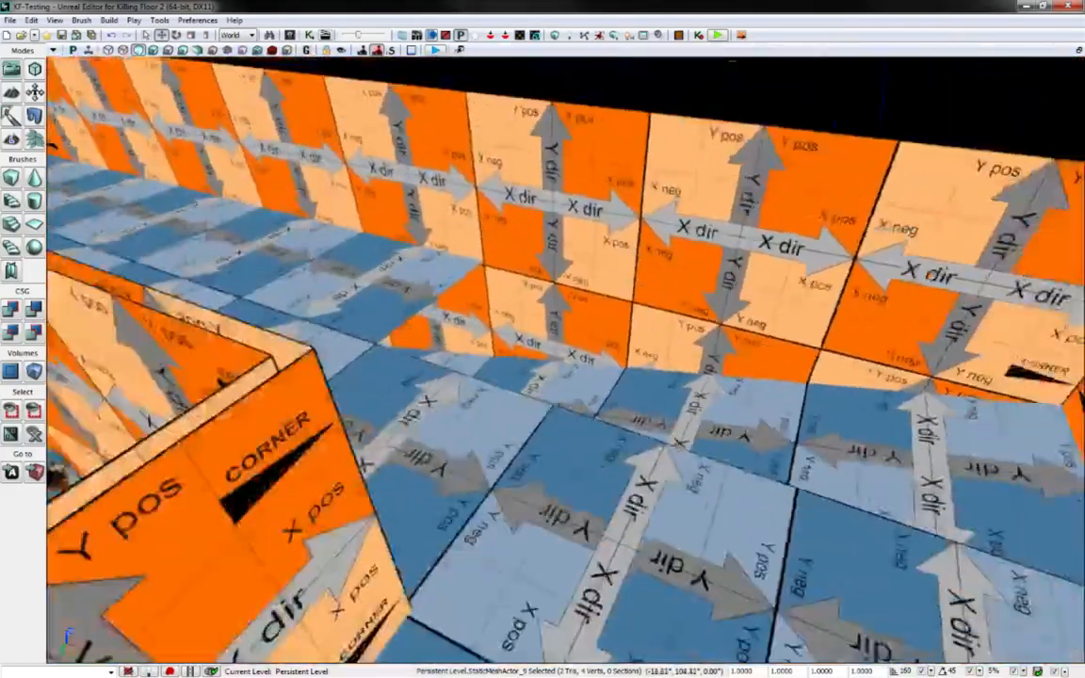
{"action": "right_click_drag", "start_coordinate": [500, 458], "coordinate": [531, 457]}
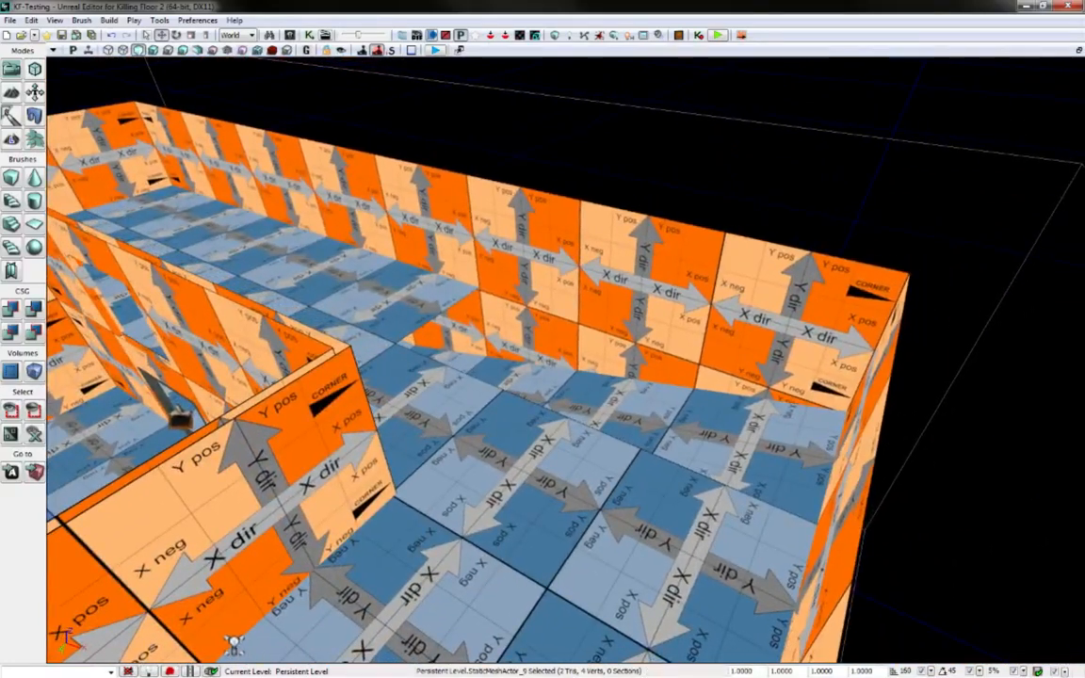
{"action": "left_click_drag", "start_coordinate": [815, 27], "coordinate": [782, 82]}
{"action": "scroll", "coordinate": [833, 402], "scroll_direction": "up", "scroll_amount": 1}
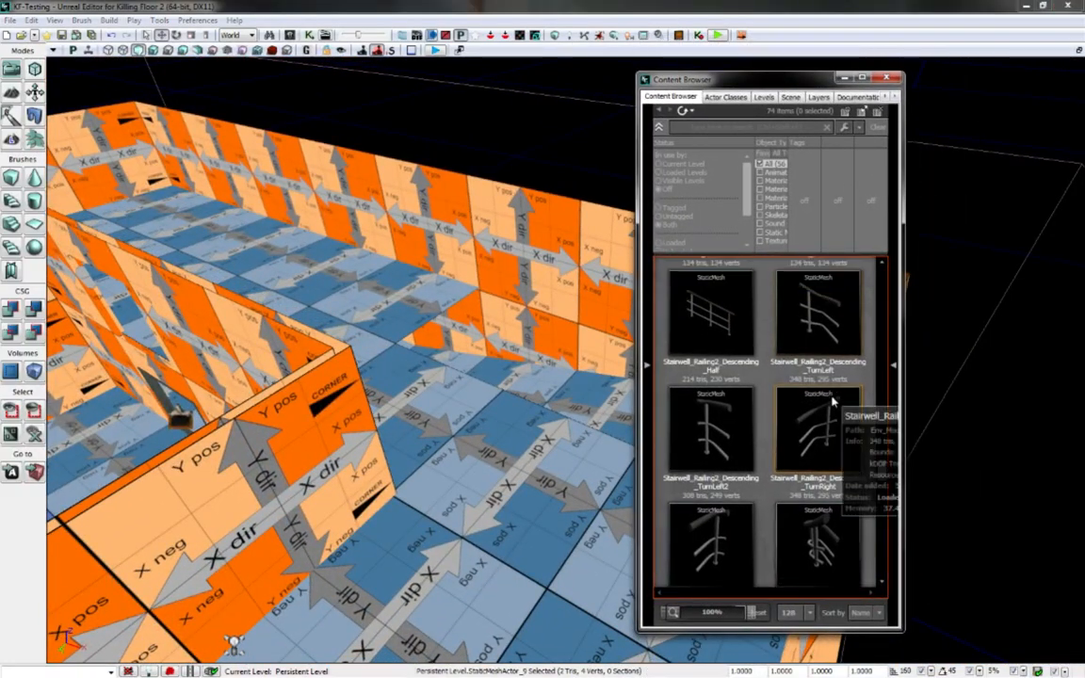
{"action": "scroll", "coordinate": [832, 402], "scroll_direction": "down", "scroll_amount": 5}
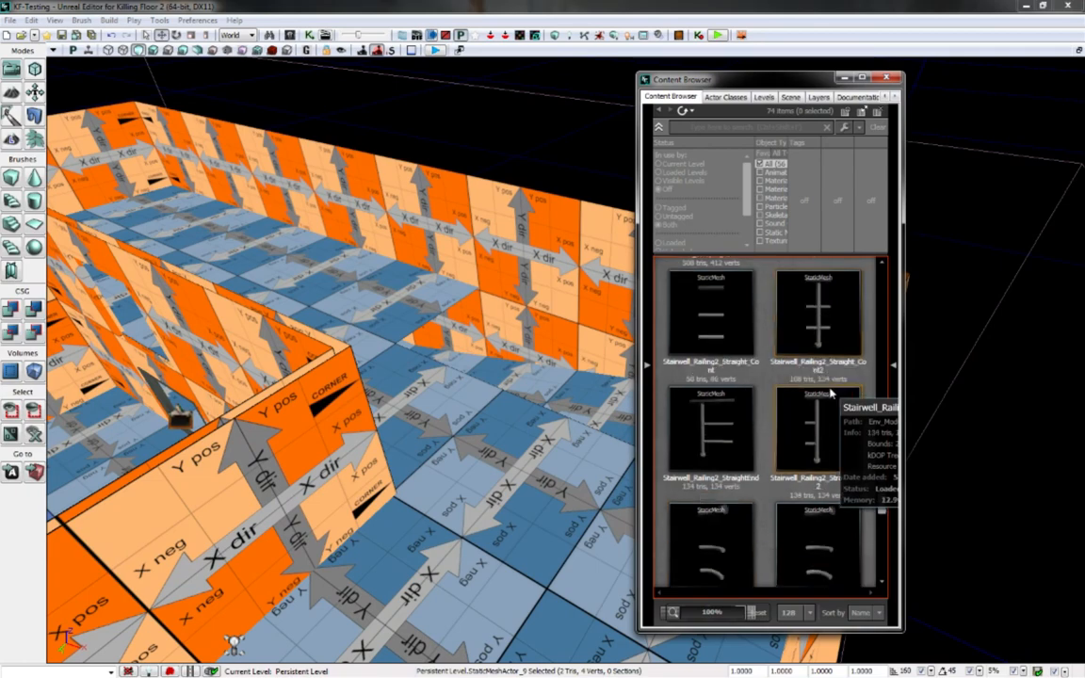
{"action": "scroll", "coordinate": [833, 396], "scroll_direction": "up", "scroll_amount": 2}
{"action": "left_click", "coordinate": [807, 325]}
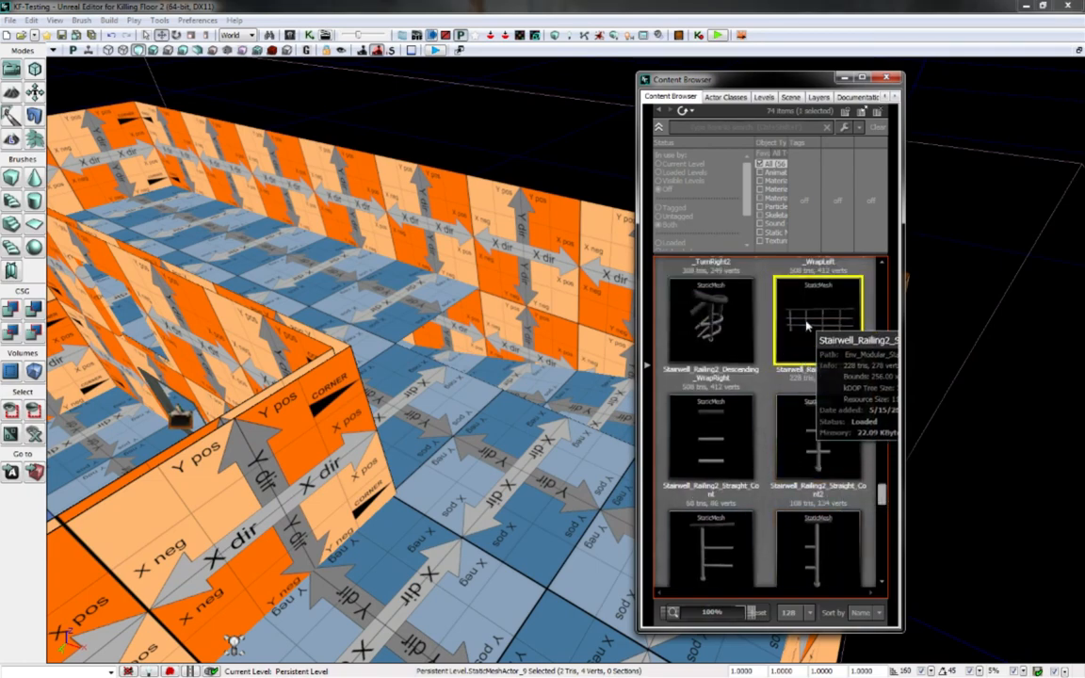
{"action": "left_click_drag", "start_coordinate": [439, 317], "coordinate": [464, 337]}
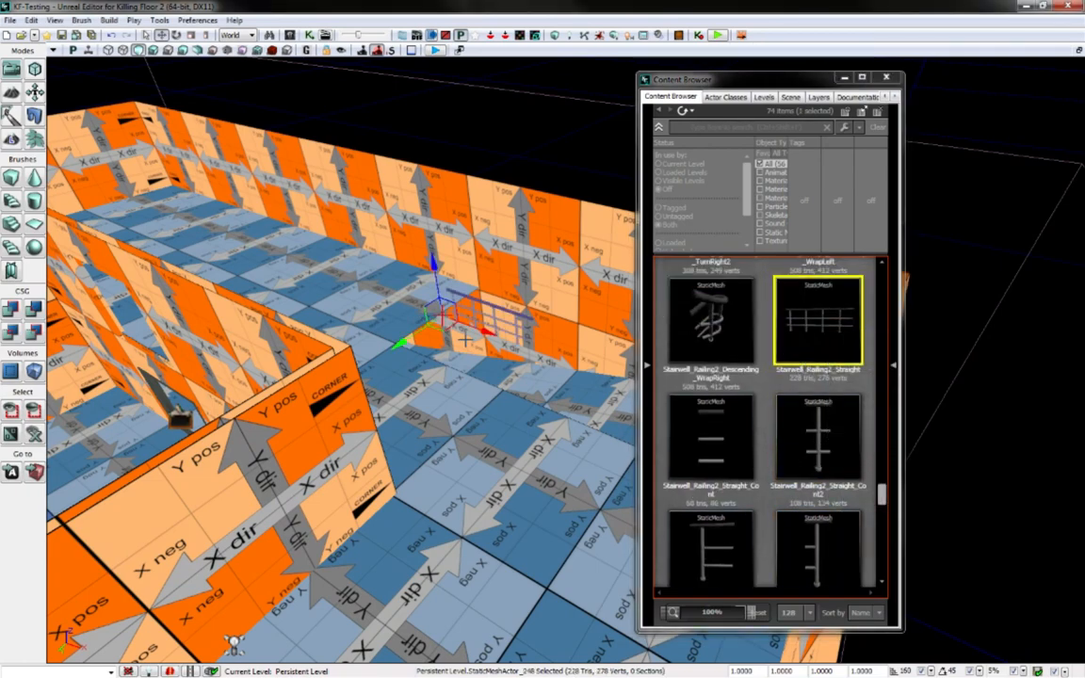
Align the straight railing with the edge of the ramp opening and duplicate it once to extend the run along that edge
{"action": "right_click_drag", "start_coordinate": [476, 344], "coordinate": [538, 330]}
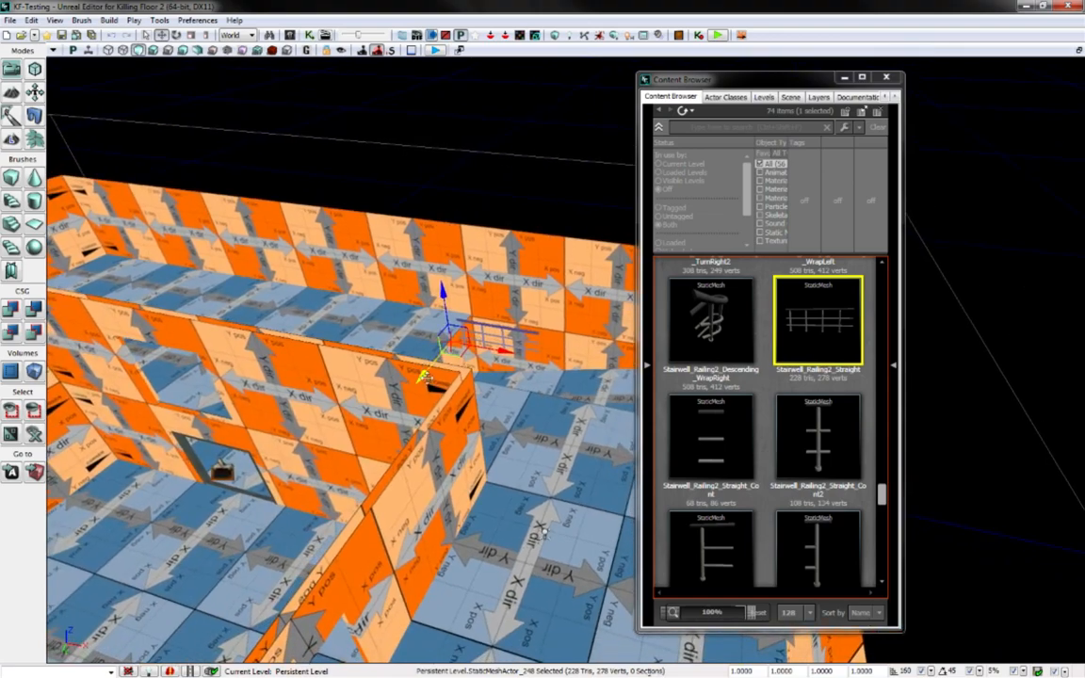
{"action": "right_click_drag", "start_coordinate": [417, 403], "coordinate": [490, 382]}
{"action": "left_click_drag", "start_coordinate": [361, 402], "coordinate": [558, 441], "text": "alt"}
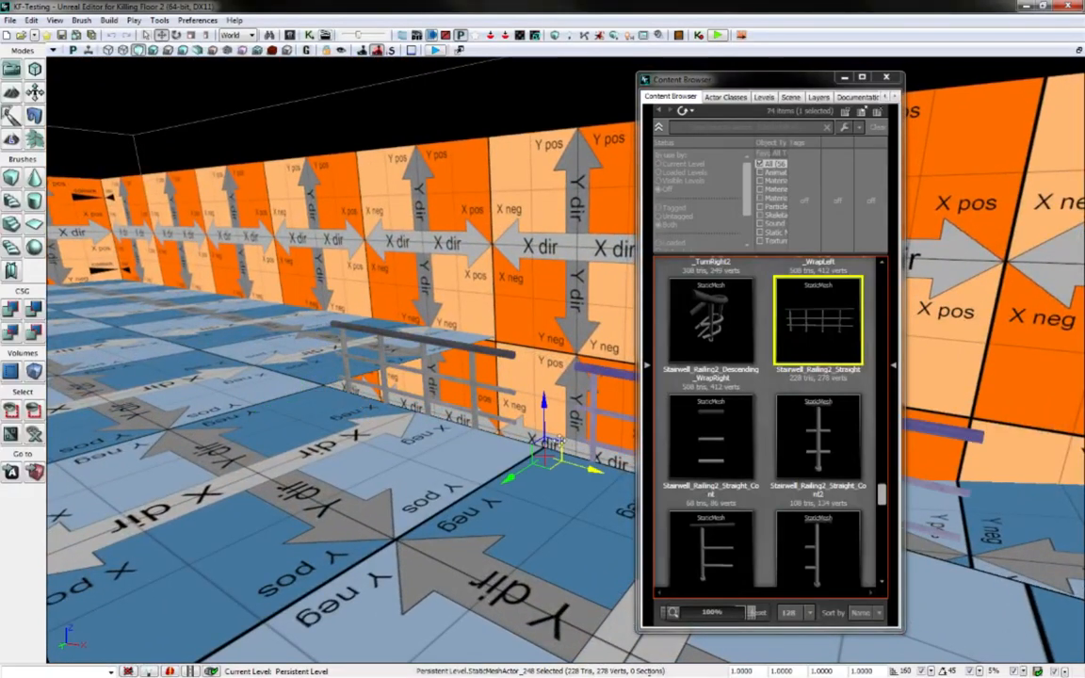
{"action": "right_click_drag", "start_coordinate": [604, 452], "coordinate": [584, 443]}
{"action": "mouse_move", "coordinate": [307, 441]}
{"action": "right_mouse_down"}
{"action": "mouse_move", "coordinate": [226, 440]}
{"action": "mouse_move", "coordinate": [307, 441]}
{"action": "right_mouse_up"}
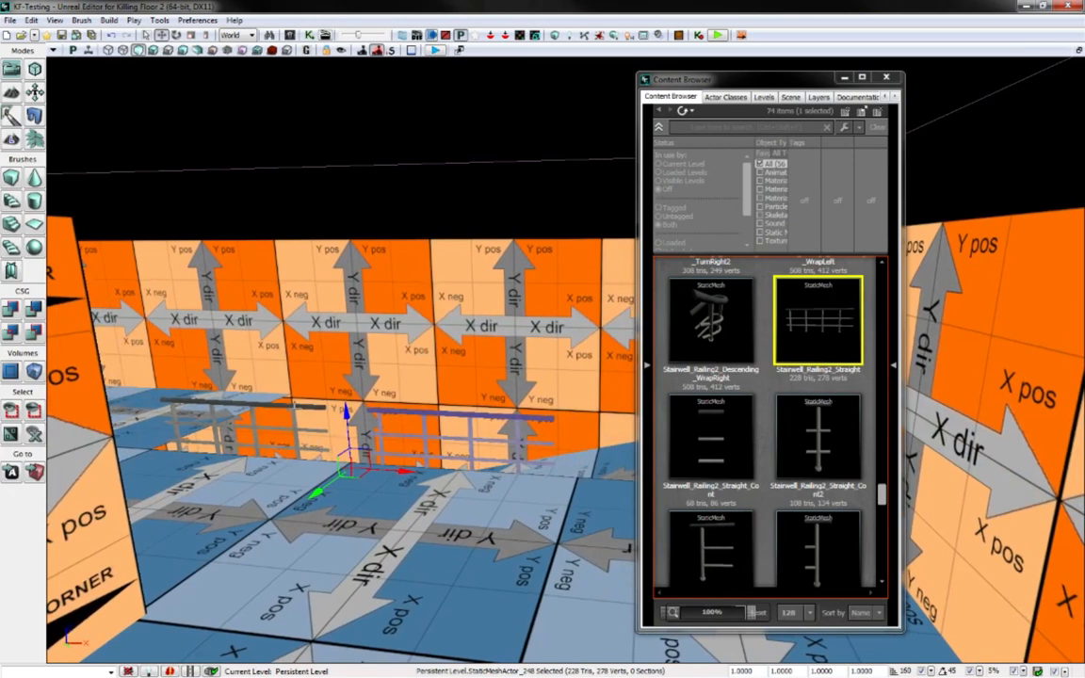
Replace a copy of the straight railing with Stairwell_Railing2_Straight_Cont and fit it into the gap between the two railing sections
{"action": "left_click", "coordinate": [710, 433]}
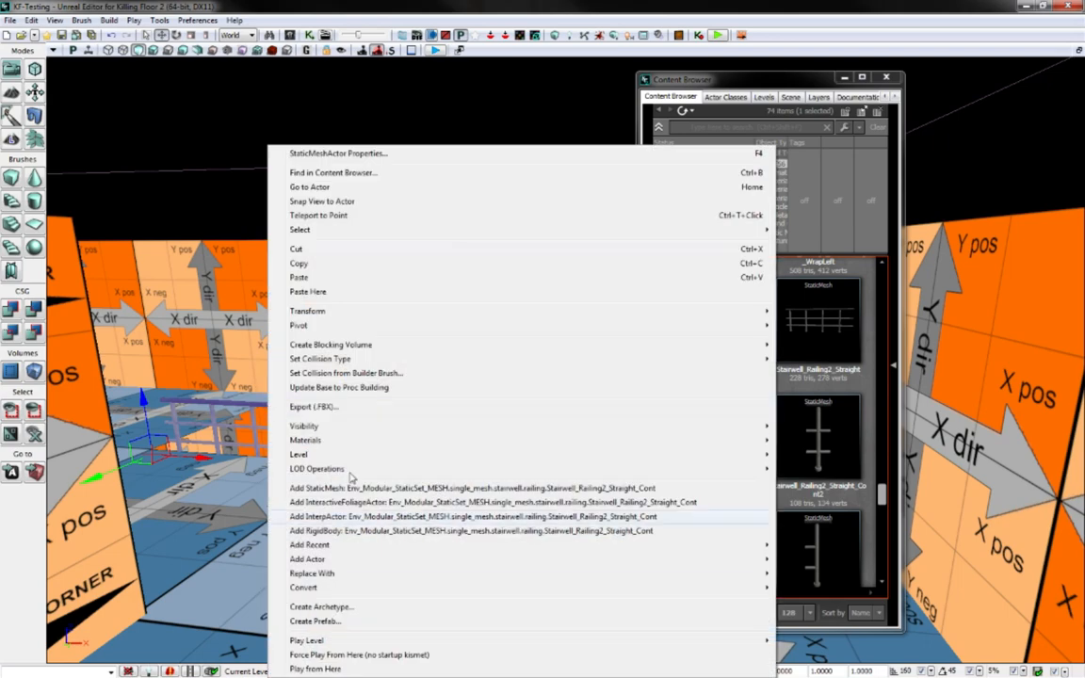
{"action": "mouse_move", "coordinate": [356, 575]}
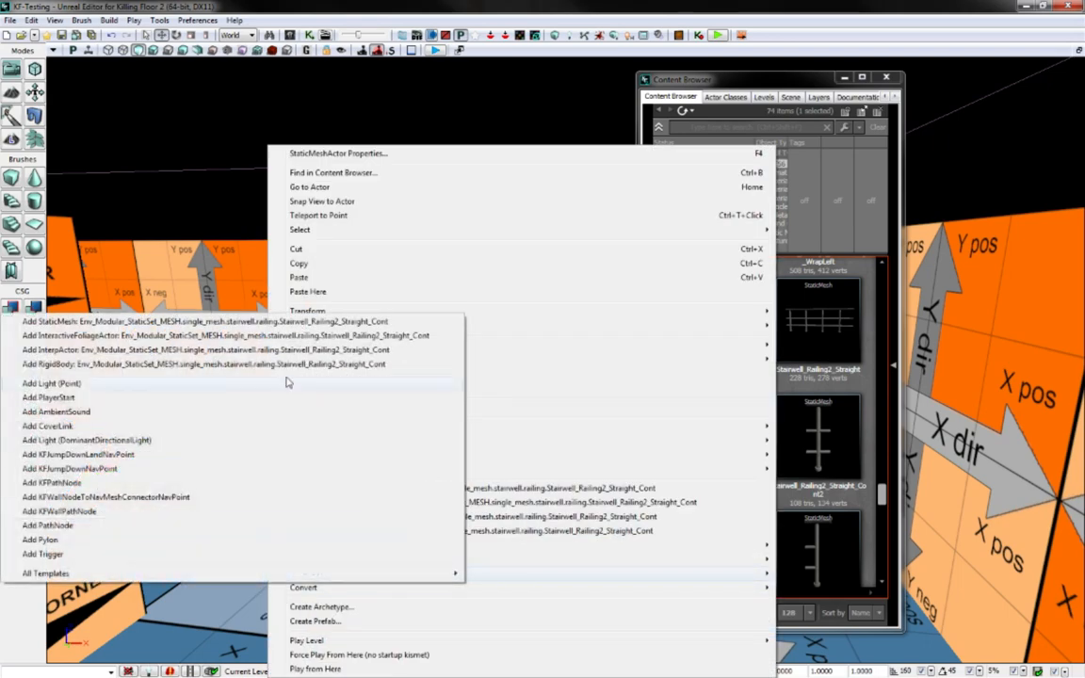
{"action": "left_click", "coordinate": [279, 322]}
{"action": "right_click_drag", "start_coordinate": [142, 410], "coordinate": [179, 405]}
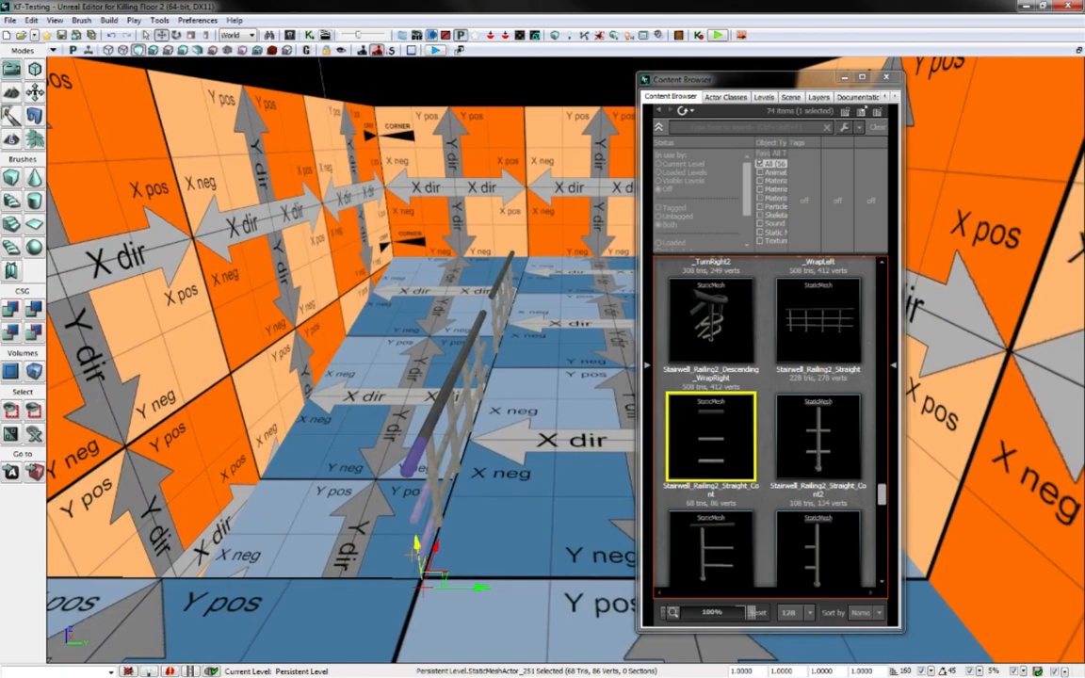
{"action": "left_click_drag", "start_coordinate": [436, 546], "coordinate": [491, 369]}
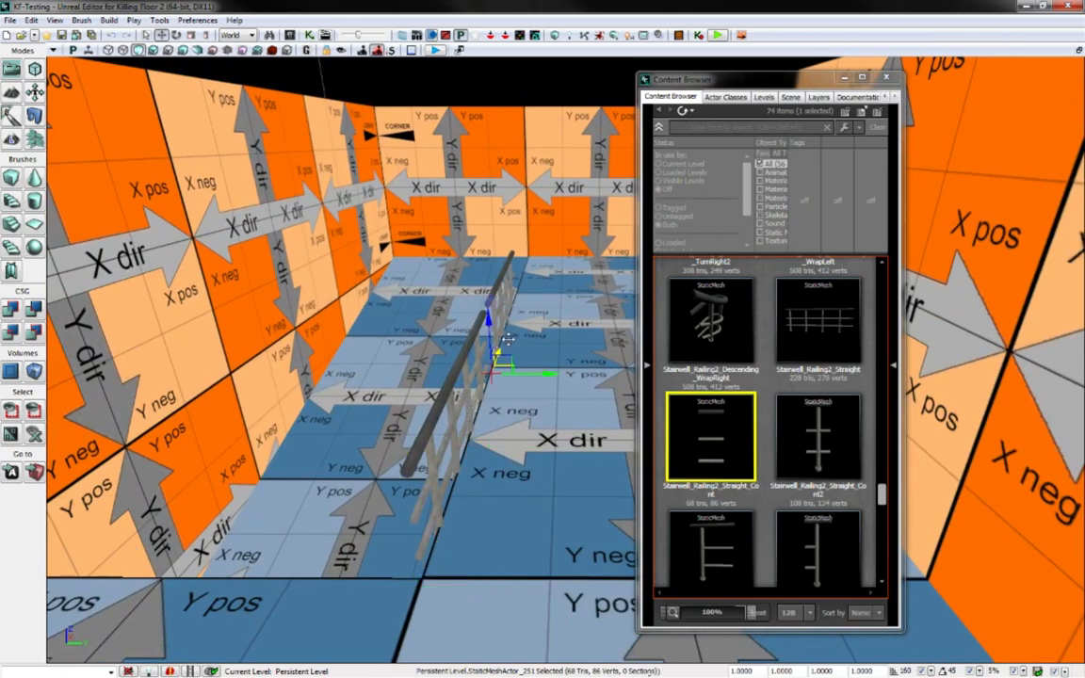
{"action": "right_click_drag", "start_coordinate": [508, 338], "coordinate": [386, 367]}
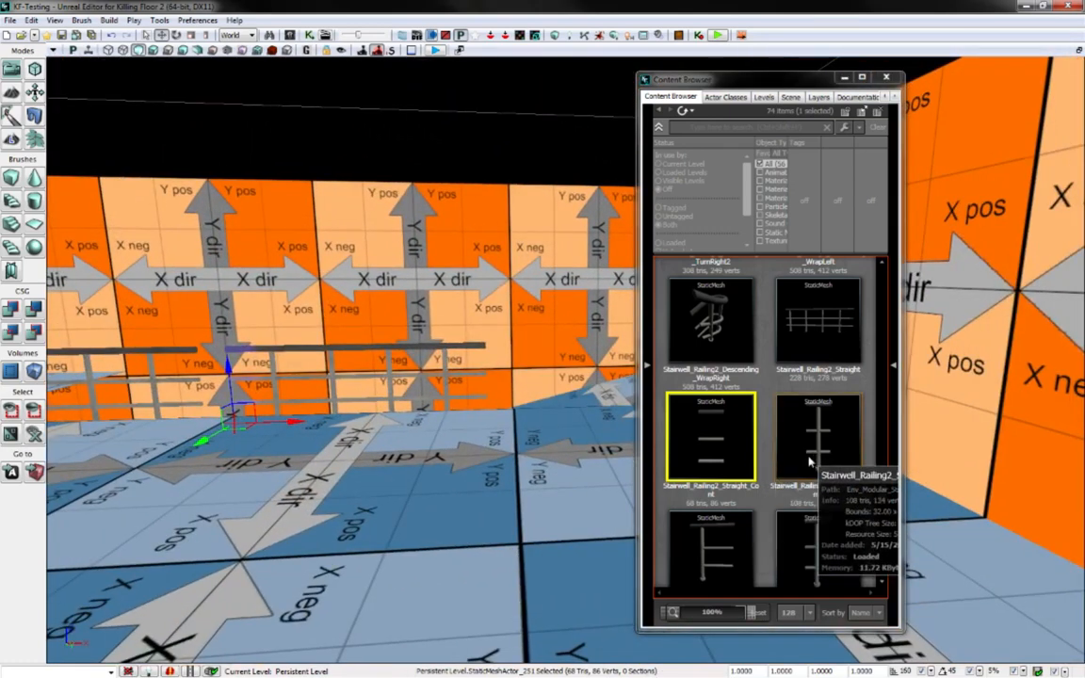
Replace a copy of the straight railing with Stairwell_Railing2_Straight_Cont2 and move that post piece to the joint between the two sections
{"action": "left_click", "coordinate": [815, 435]}
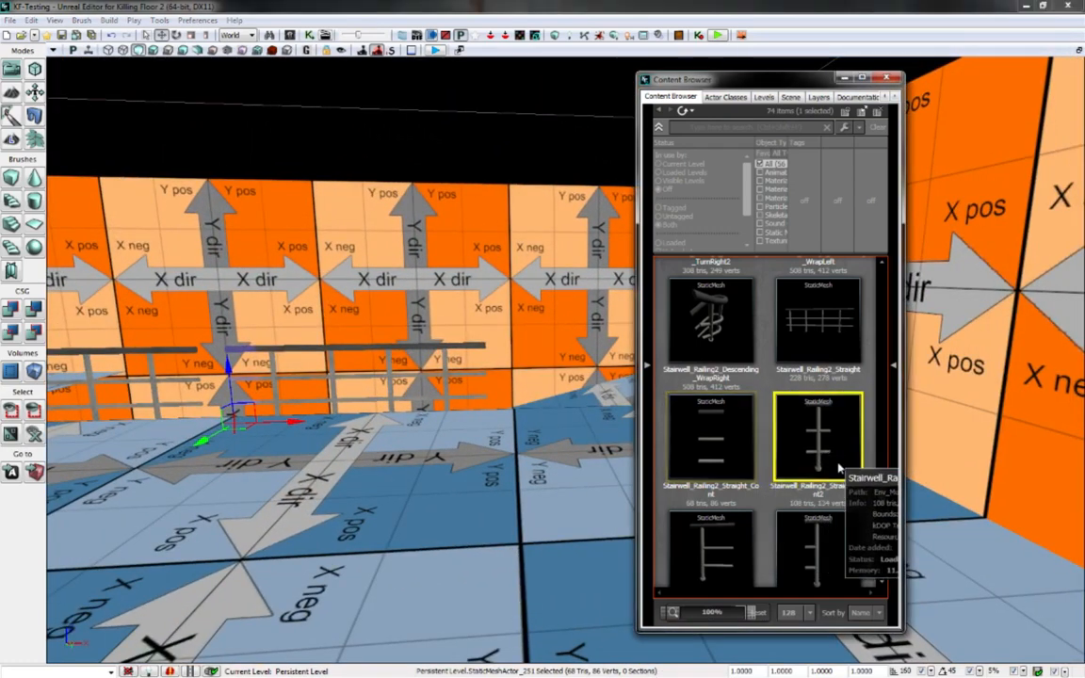
{"action": "left_click", "coordinate": [365, 347]}
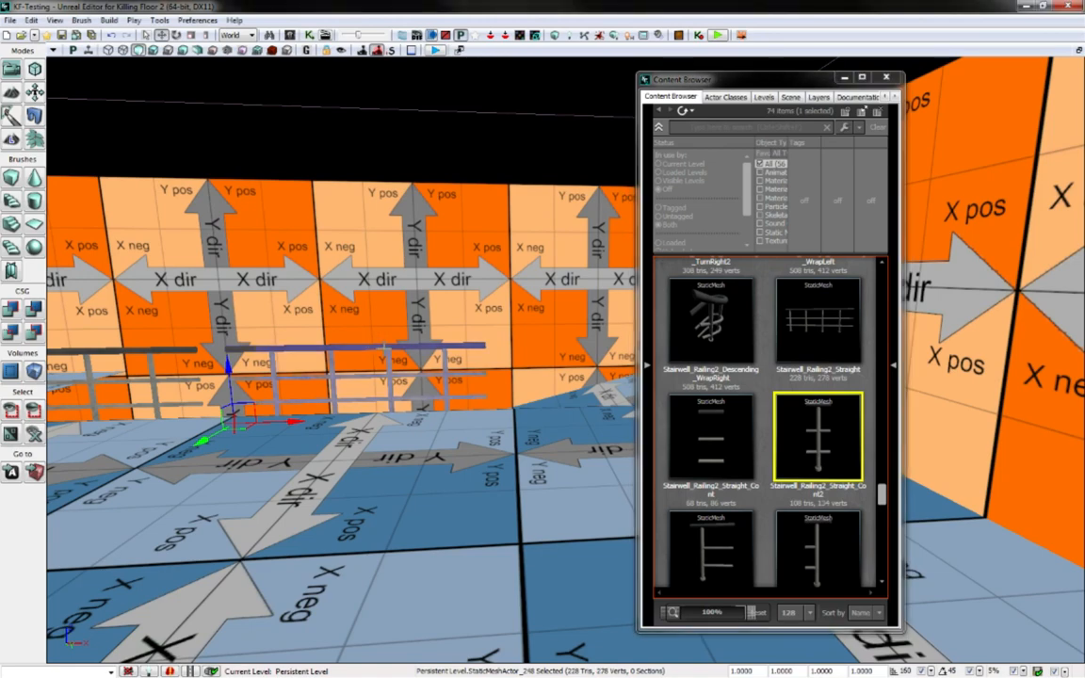
{"action": "right_click", "coordinate": [386, 347]}
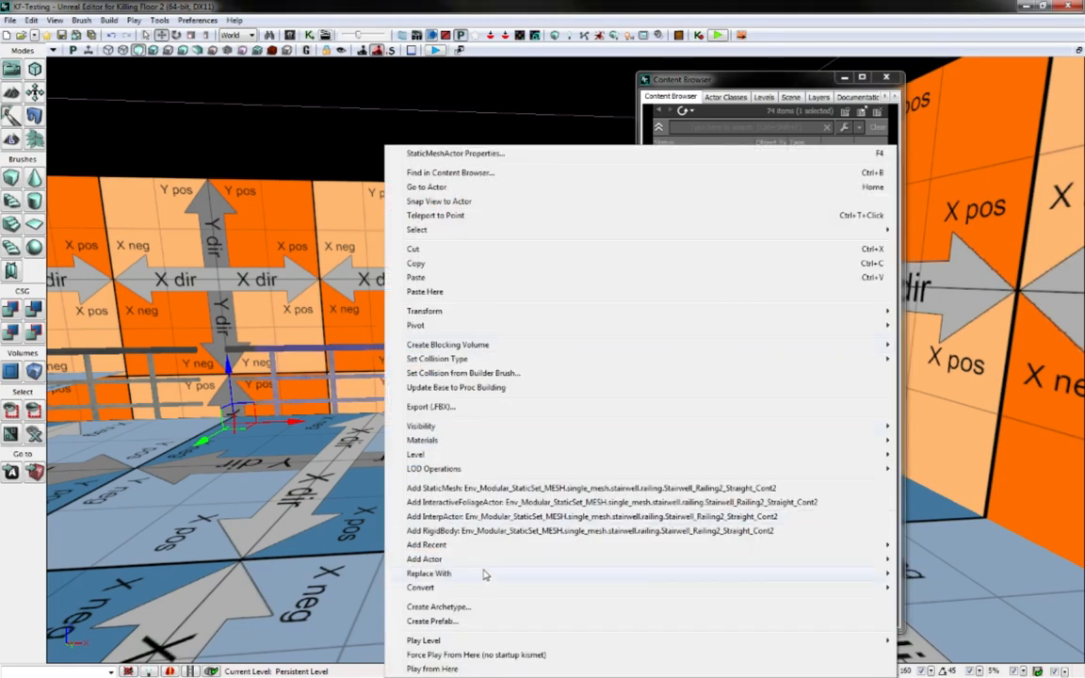
{"action": "mouse_move", "coordinate": [453, 559]}
{"action": "left_click", "coordinate": [367, 322]}
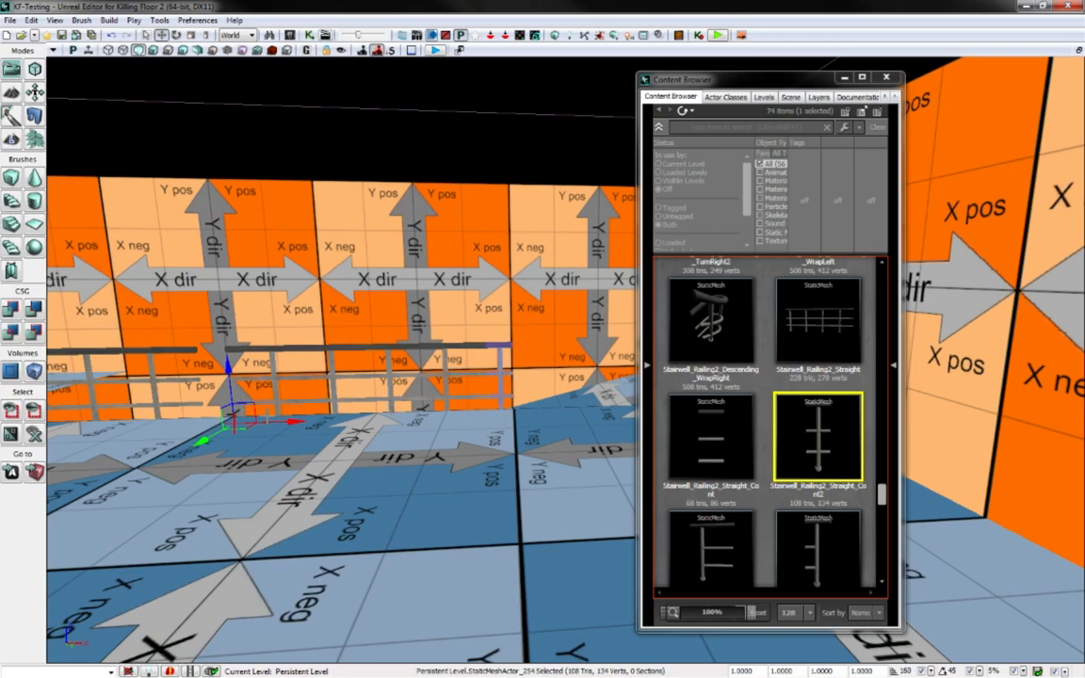
{"action": "right_click_drag", "start_coordinate": [280, 420], "coordinate": [333, 448]}
{"action": "left_click_drag", "start_coordinate": [642, 79], "coordinate": [830, 102]}
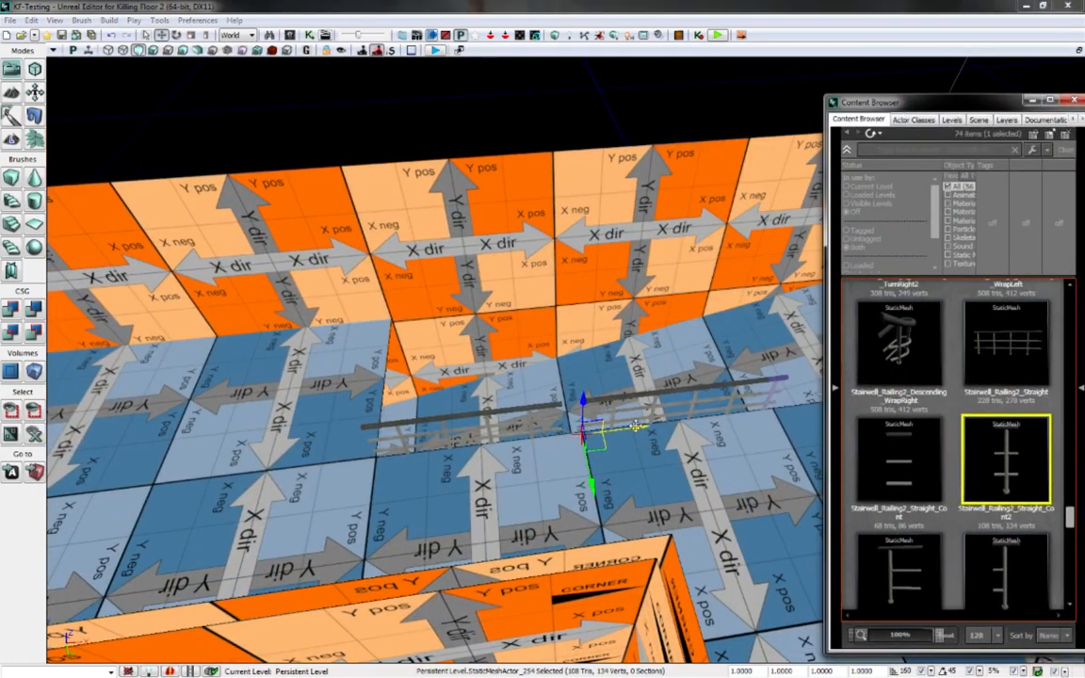
{"action": "left_click_drag", "start_coordinate": [636, 425], "coordinate": [394, 435]}
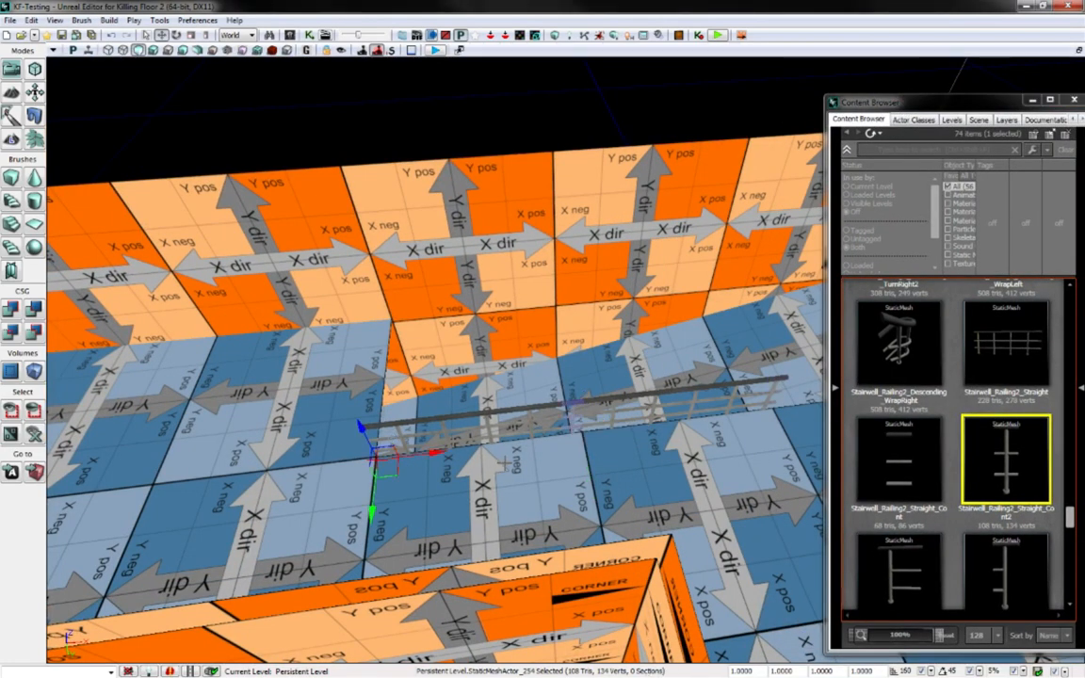
{"action": "right_click_drag", "start_coordinate": [506, 461], "coordinate": [412, 449]}
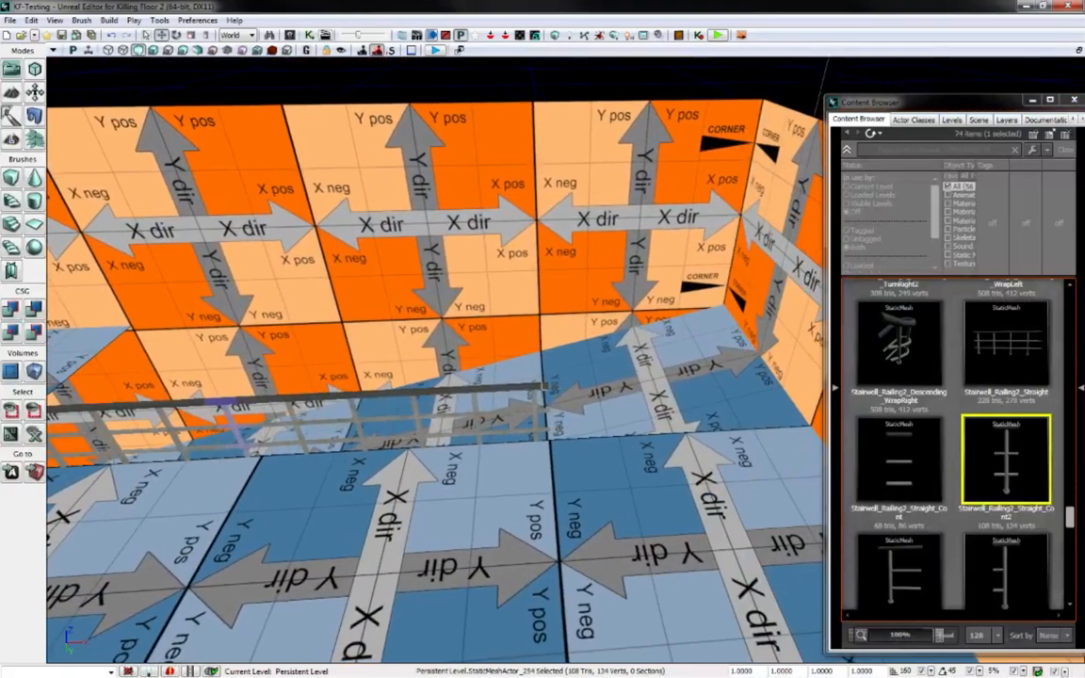
Replace the post piece at the far end of the ramp railing with Stairwell_Railing2_StraightEnd2
{"action": "left_click_drag", "start_coordinate": [847, 100], "coordinate": [802, 93]}
{"action": "scroll", "coordinate": [1025, 509], "scroll_direction": "down", "scroll_amount": 1}
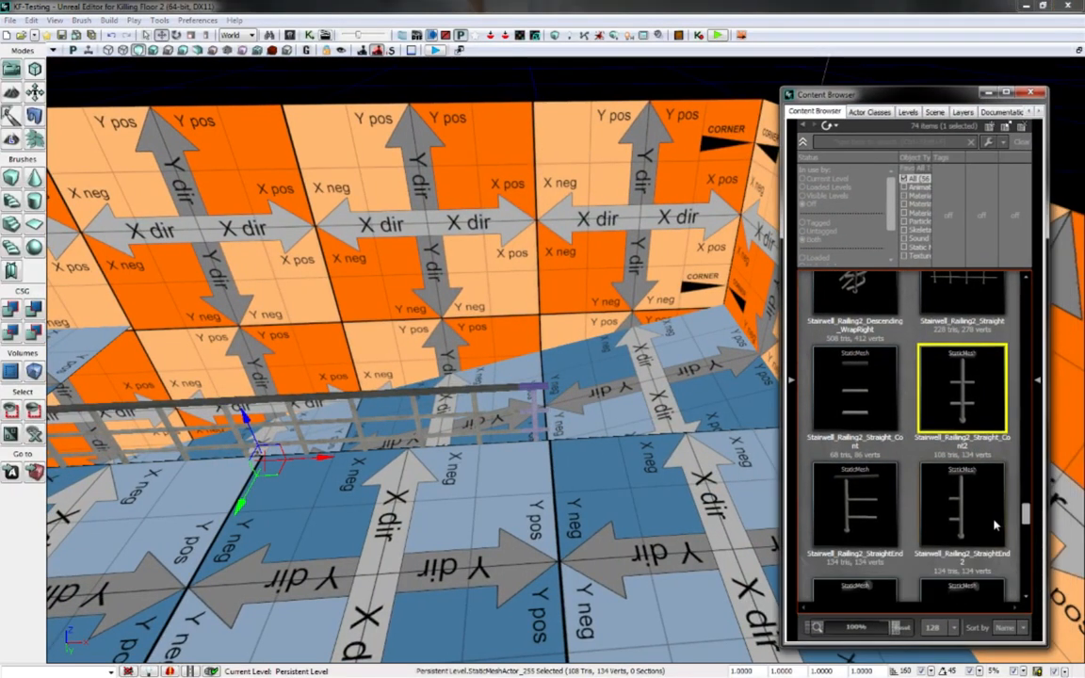
{"action": "left_click", "coordinate": [965, 508]}
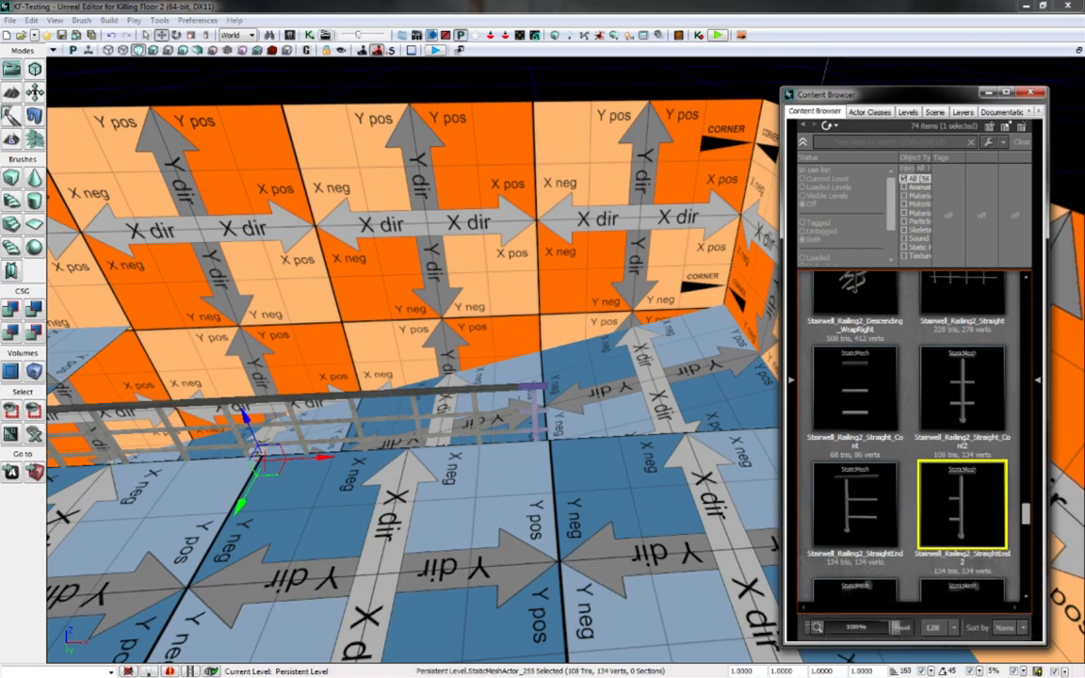
{"action": "right_click", "coordinate": [532, 393]}
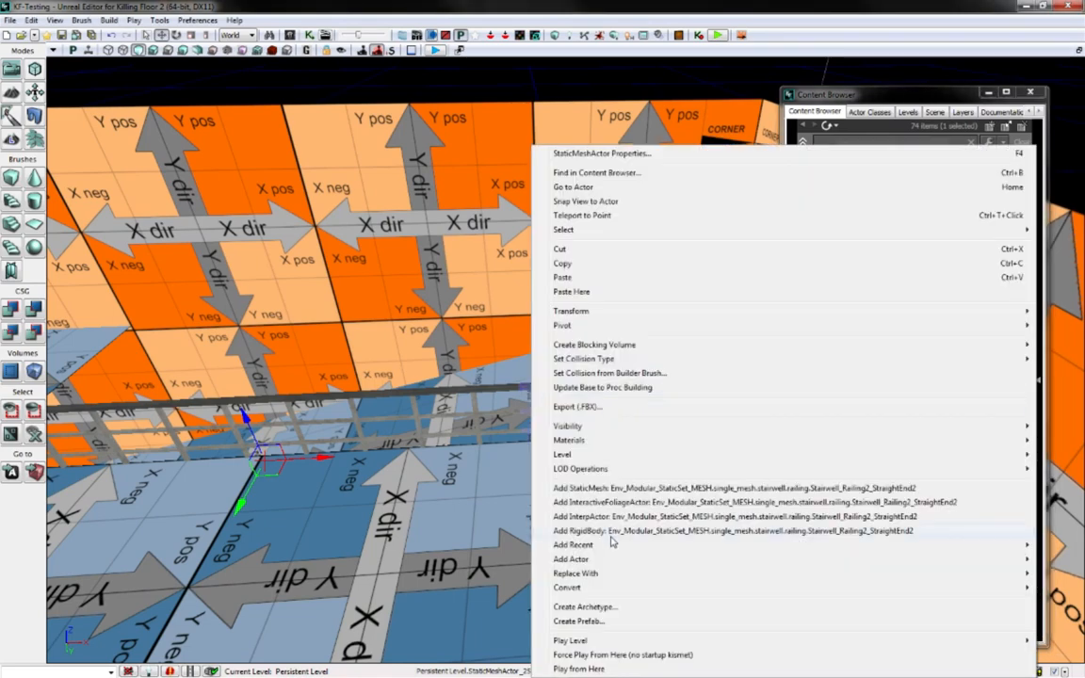
{"action": "mouse_move", "coordinate": [607, 575]}
{"action": "left_click", "coordinate": [490, 325]}
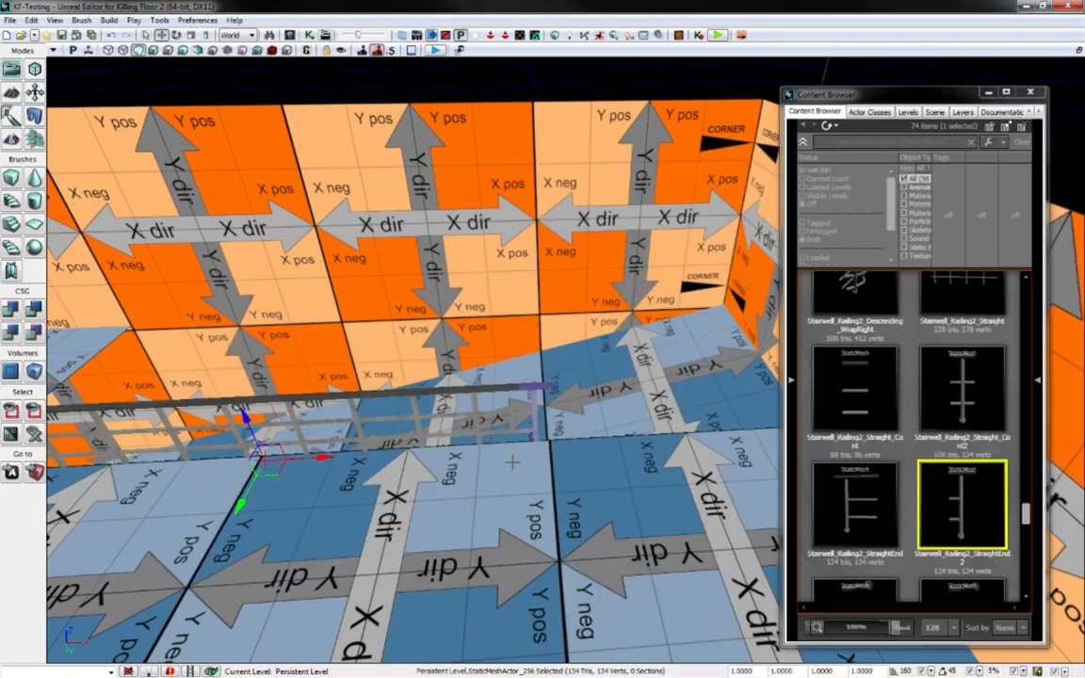
Place a Stairwell_Railing2_Straight mesh at the wall end of the ramp opening's short edge and rotate it 90 degrees to follow that edge
{"action": "mouse_move", "coordinate": [541, 395]}
{"action": "right_mouse_down"}
{"action": "mouse_move", "coordinate": [471, 395]}
{"action": "mouse_move", "coordinate": [555, 409]}
{"action": "mouse_move", "coordinate": [649, 400]}
{"action": "mouse_move", "coordinate": [659, 381]}
{"action": "mouse_move", "coordinate": [673, 382]}
{"action": "mouse_move", "coordinate": [633, 377]}
{"action": "right_mouse_up"}
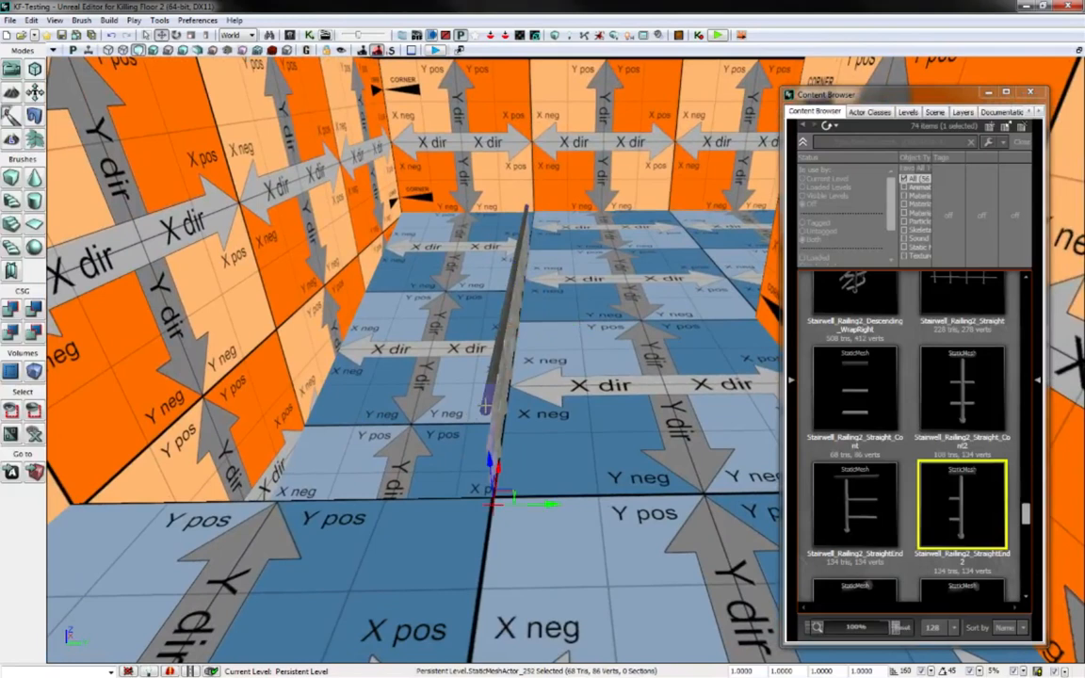
{"action": "left_click", "coordinate": [1024, 517]}
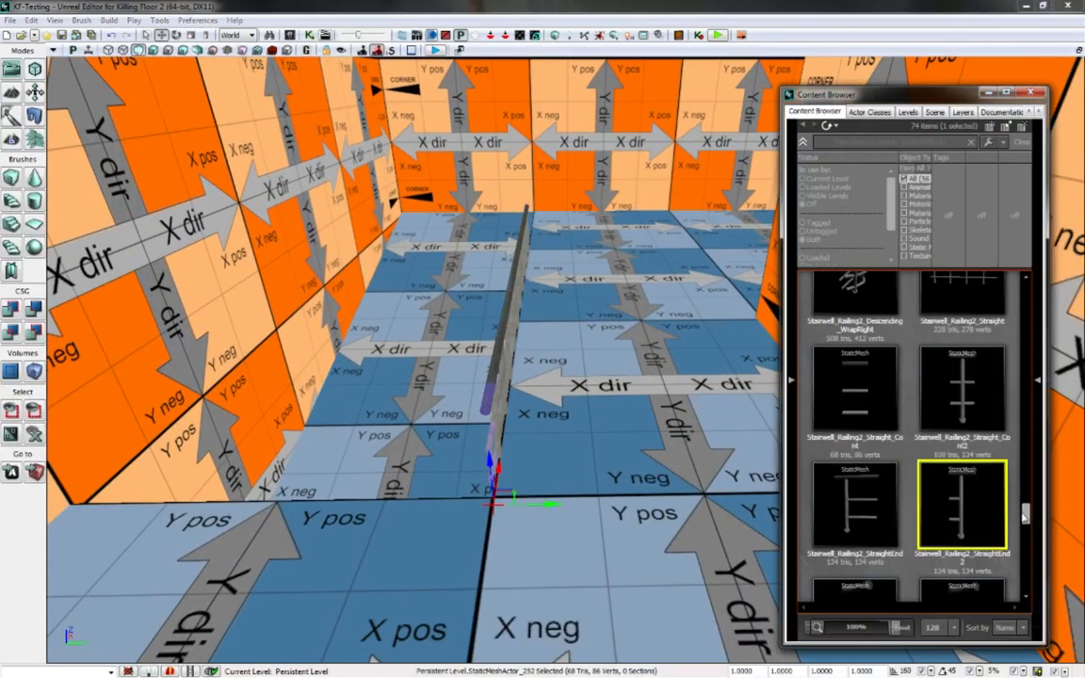
{"action": "left_click_drag", "start_coordinate": [1026, 515], "coordinate": [1027, 532]}
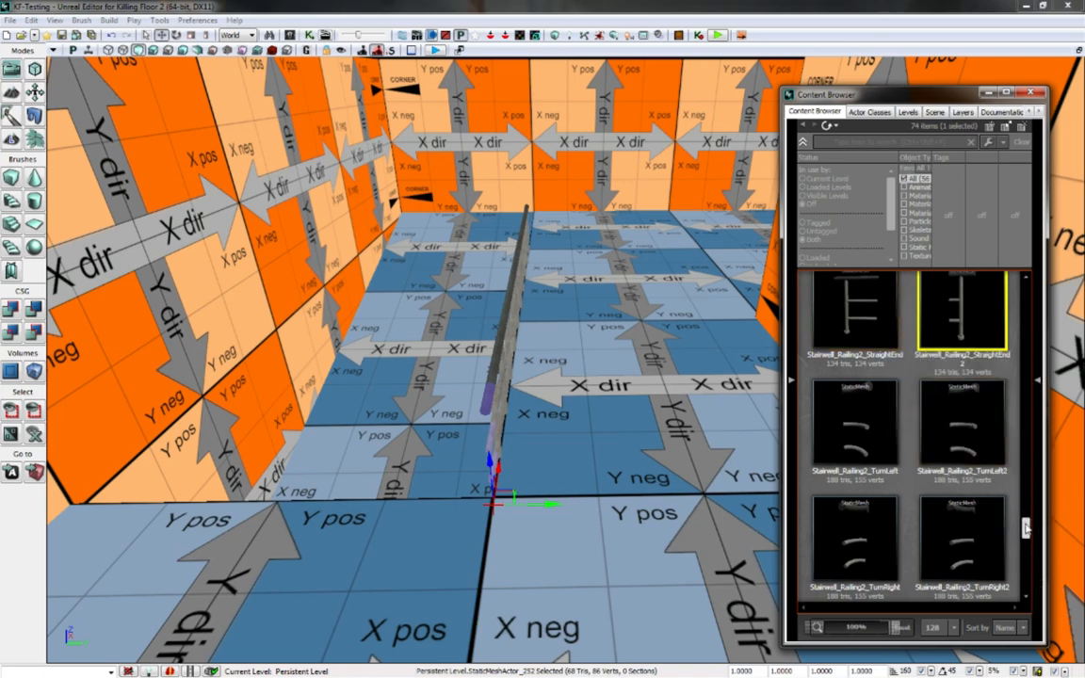
{"action": "left_click_drag", "start_coordinate": [1027, 528], "coordinate": [1027, 506]}
{"action": "left_click_drag", "start_coordinate": [989, 394], "coordinate": [324, 466]}
{"action": "key", "text": "space"}
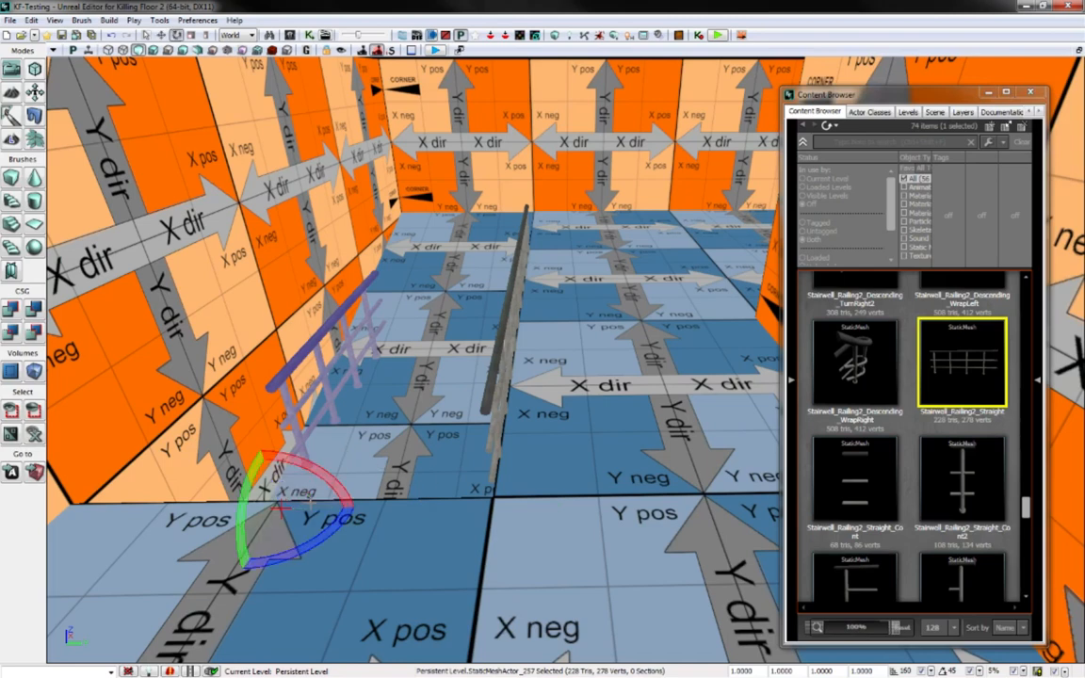
{"action": "left_click_drag", "start_coordinate": [329, 520], "coordinate": [122, 510]}
{"action": "key", "text": "space"}
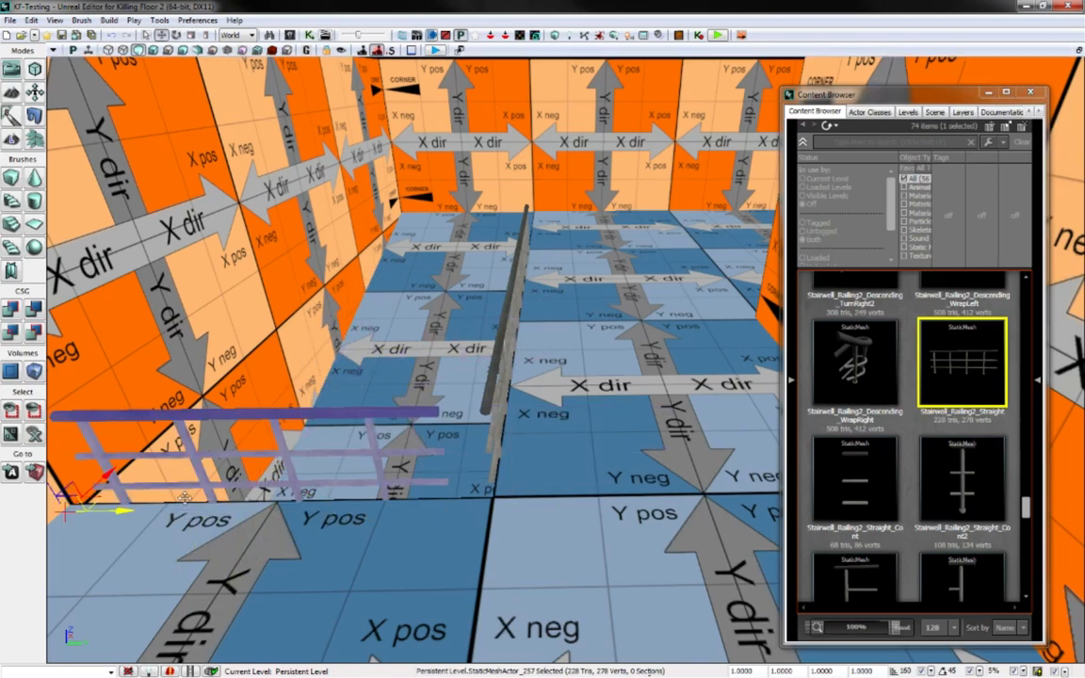
{"action": "mouse_move", "coordinate": [114, 493]}
{"action": "right_mouse_down"}
{"action": "mouse_move", "coordinate": [130, 482]}
{"action": "mouse_move", "coordinate": [115, 467]}
{"action": "mouse_move", "coordinate": [92, 484]}
{"action": "mouse_move", "coordinate": [108, 490]}
{"action": "right_mouse_up"}
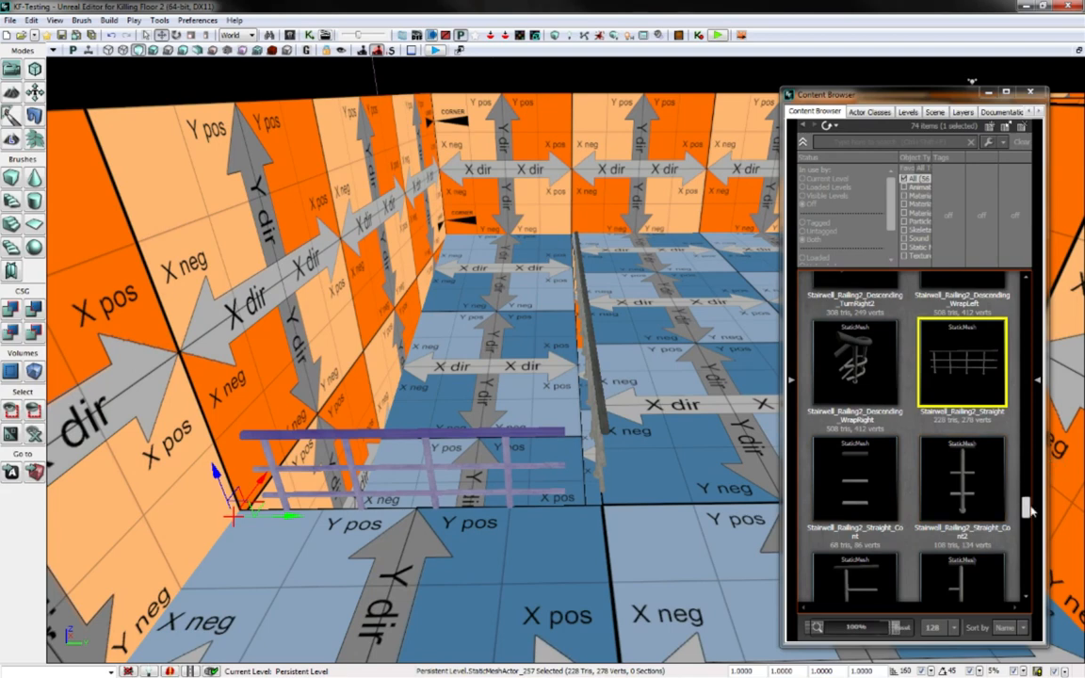
Replace a copy of the short-edge railing with the corner piece Stairwell_Railing2_TurnLeft
{"action": "left_click_drag", "start_coordinate": [1030, 509], "coordinate": [1027, 530]}
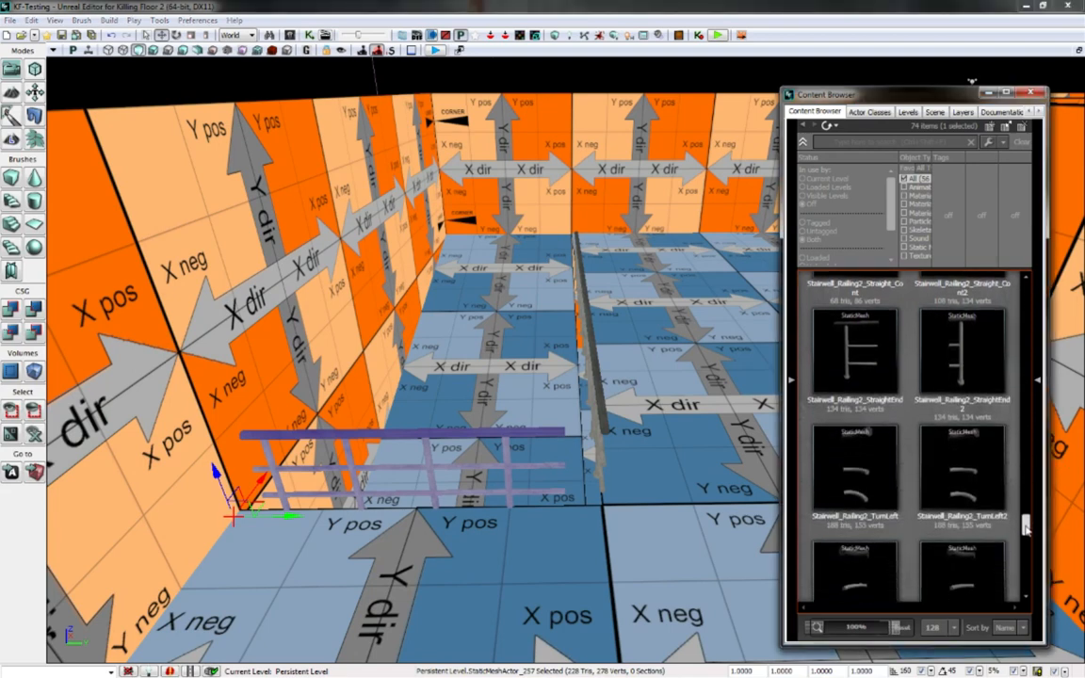
{"action": "left_click", "coordinate": [883, 489]}
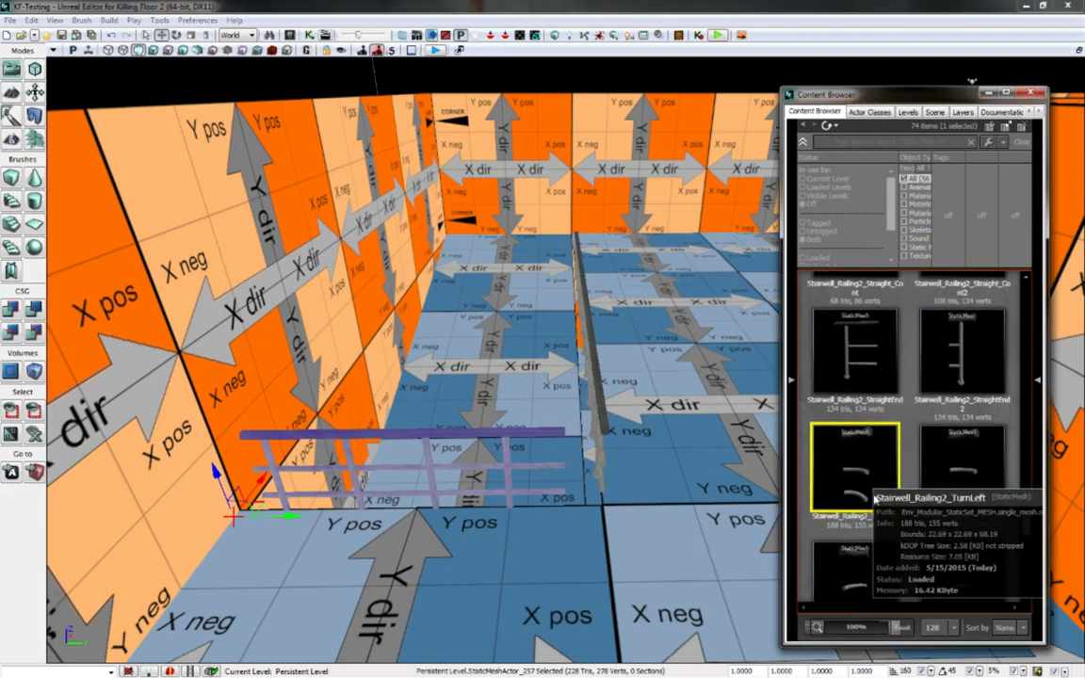
{"action": "right_click", "coordinate": [438, 431]}
{"action": "mouse_move", "coordinate": [504, 574]}
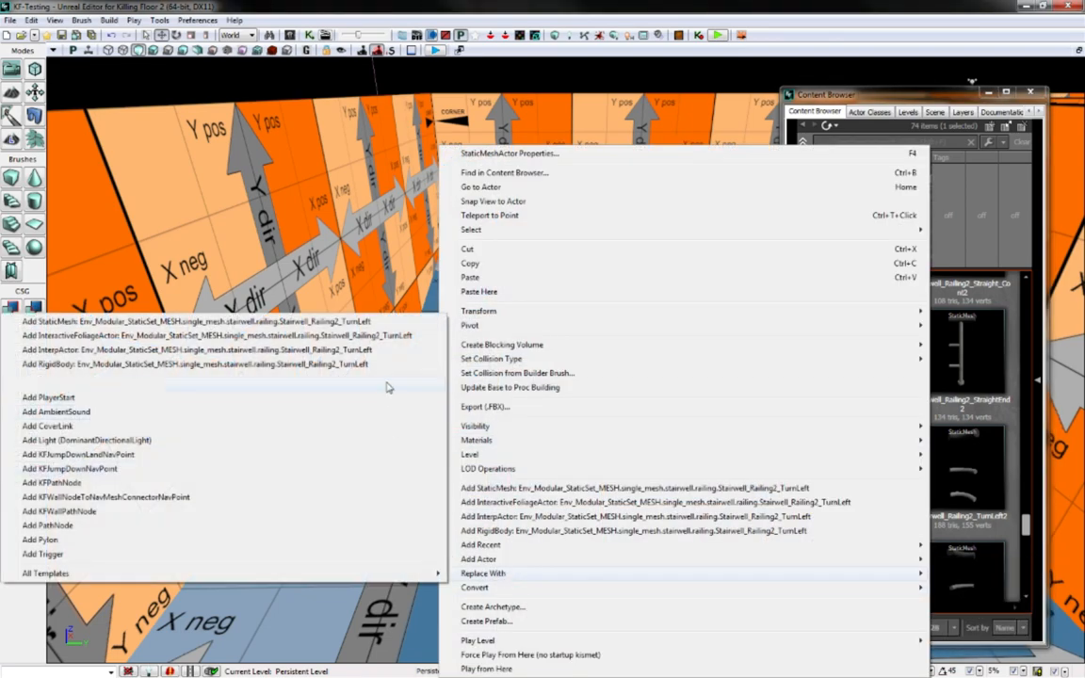
{"action": "left_click", "coordinate": [380, 322]}
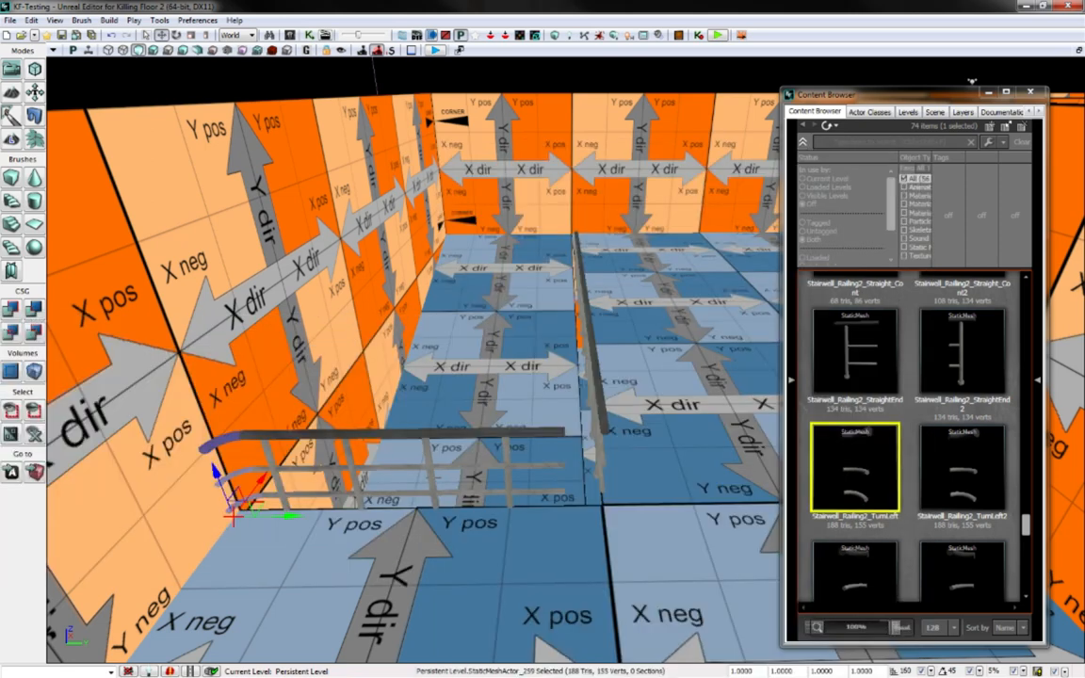
Swap the selected turn piece on the short-edge railing for Stairwell_Railing2_TurnLeft2
{"action": "left_click", "coordinate": [961, 468]}
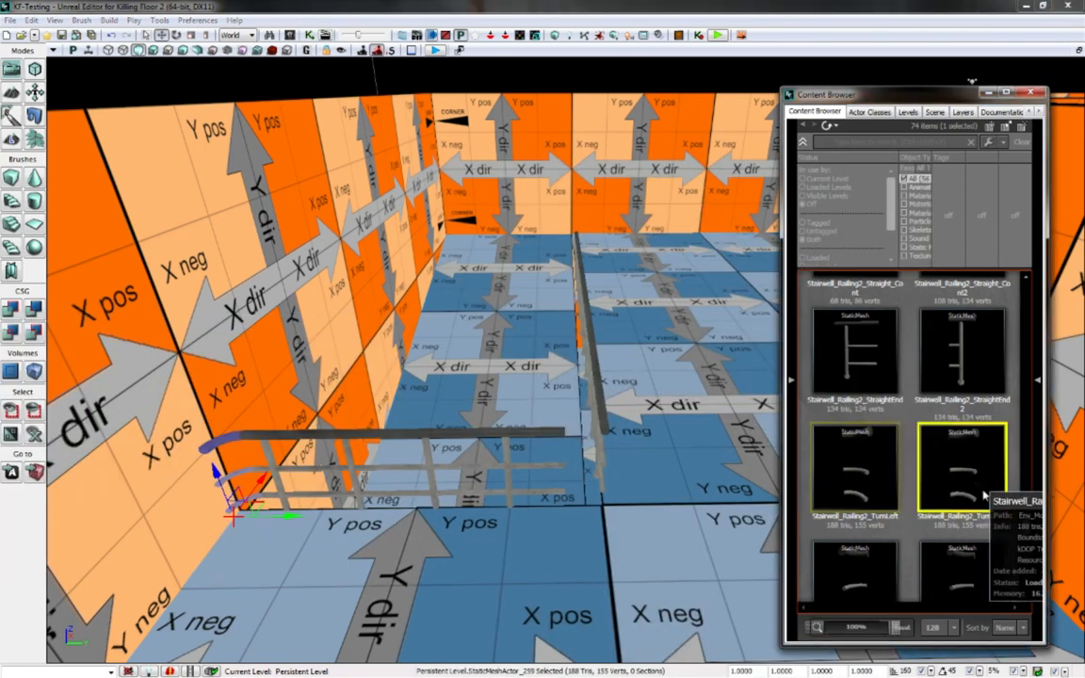
{"action": "right_click", "coordinate": [228, 448]}
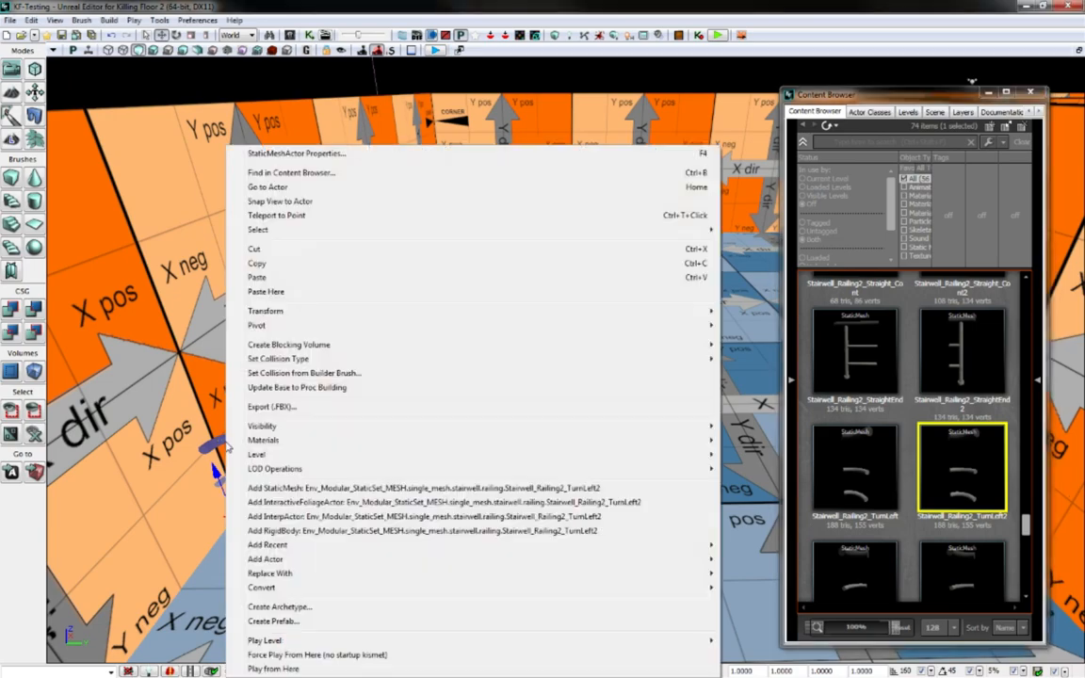
{"action": "mouse_move", "coordinate": [314, 578]}
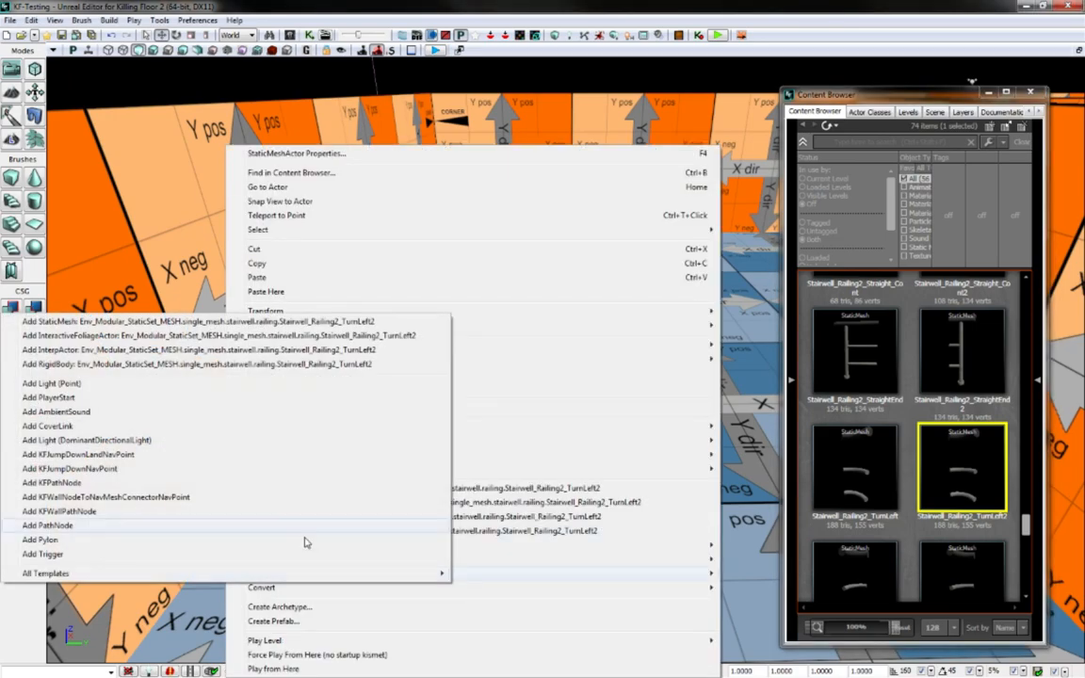
{"action": "left_click", "coordinate": [271, 322]}
{"action": "mouse_move", "coordinate": [559, 476]}
{"action": "right_mouse_down"}
{"action": "mouse_move", "coordinate": [509, 478]}
{"action": "mouse_move", "coordinate": [584, 482]}
{"action": "mouse_move", "coordinate": [546, 454]}
{"action": "mouse_move", "coordinate": [391, 456]}
{"action": "mouse_move", "coordinate": [518, 465]}
{"action": "mouse_move", "coordinate": [466, 461]}
{"action": "mouse_move", "coordinate": [484, 463]}
{"action": "mouse_move", "coordinate": [470, 452]}
{"action": "mouse_move", "coordinate": [556, 476]}
{"action": "mouse_move", "coordinate": [565, 461]}
{"action": "mouse_move", "coordinate": [480, 465]}
{"action": "mouse_move", "coordinate": [539, 471]}
{"action": "right_mouse_up"}
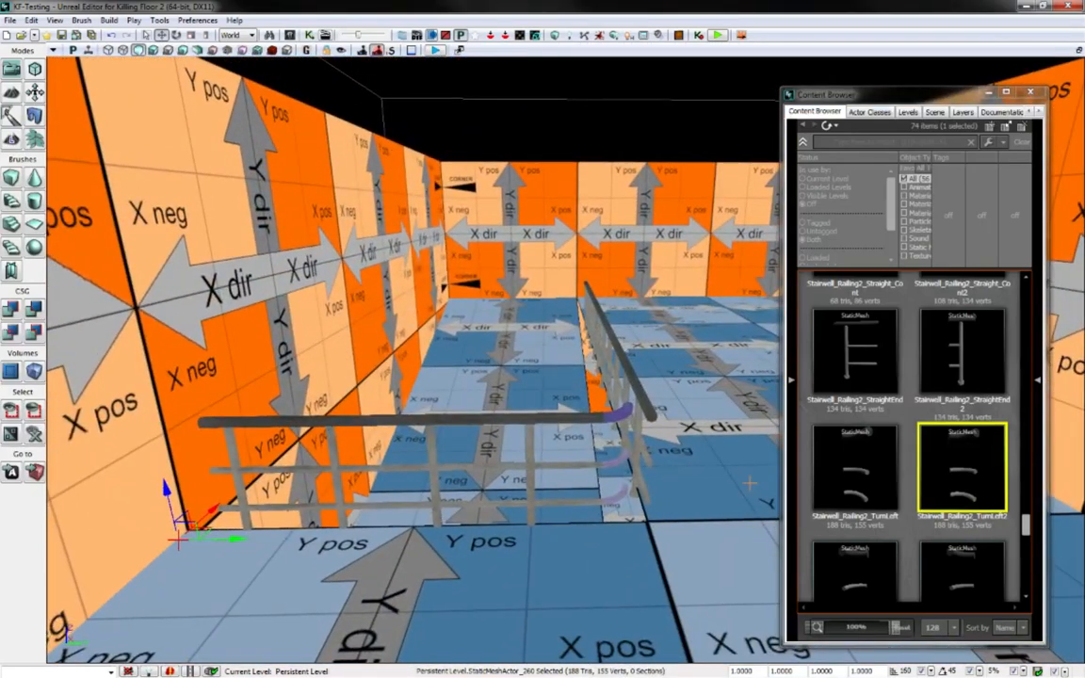
Try replacing the piece at the corner end of the long railing with Stairwell_Railing2_TurnRight2
{"action": "left_click_drag", "start_coordinate": [1025, 529], "coordinate": [1025, 536]}
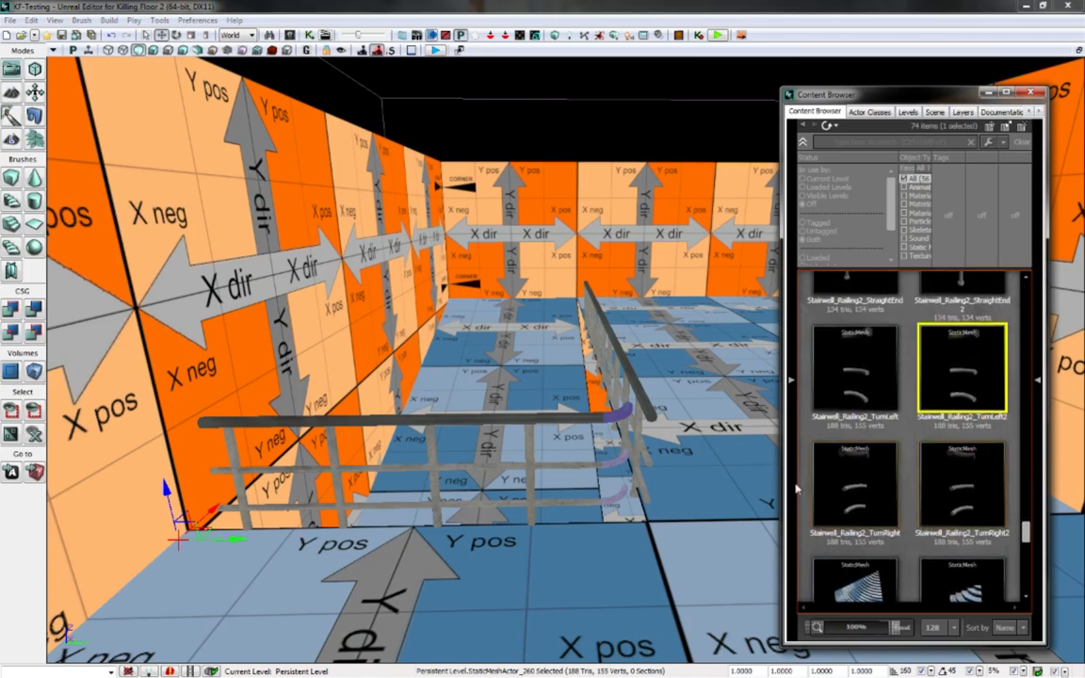
{"action": "left_click", "coordinate": [649, 411]}
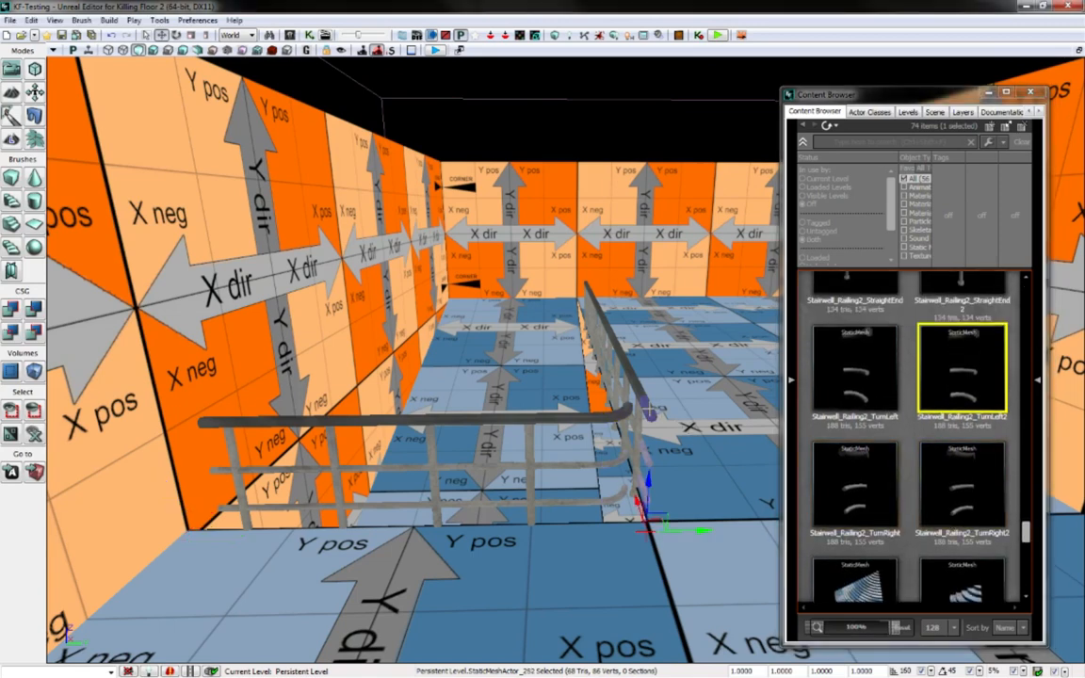
{"action": "left_click", "coordinate": [973, 532]}
{"action": "right_click", "coordinate": [728, 536]}
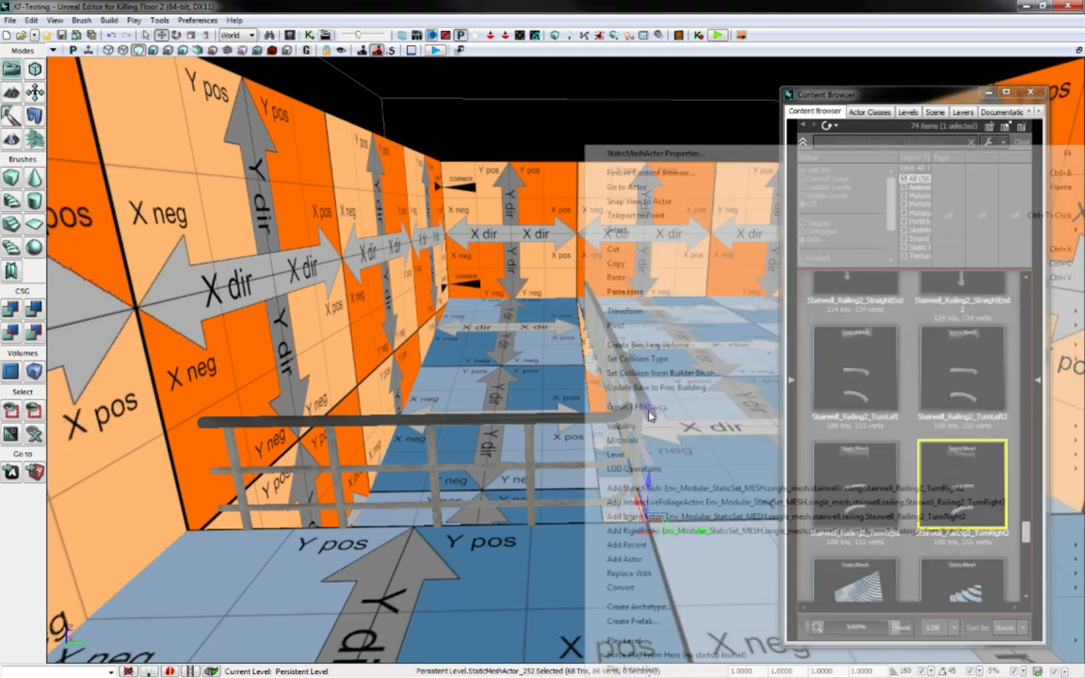
{"action": "mouse_move", "coordinate": [712, 576]}
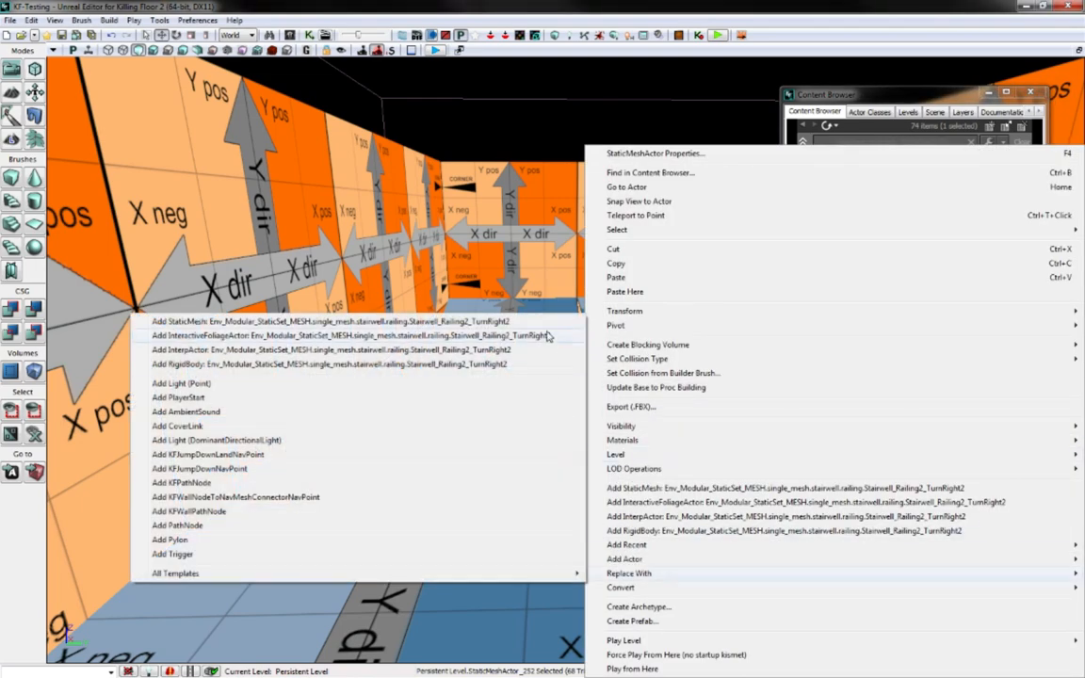
{"action": "left_click", "coordinate": [490, 291]}
{"action": "mouse_move", "coordinate": [662, 462]}
{"action": "right_mouse_down"}
{"action": "mouse_move", "coordinate": [647, 435]}
{"action": "mouse_move", "coordinate": [588, 433]}
{"action": "mouse_move", "coordinate": [641, 456]}
{"action": "mouse_move", "coordinate": [676, 446]}
{"action": "mouse_move", "coordinate": [632, 441]}
{"action": "mouse_move", "coordinate": [671, 448]}
{"action": "mouse_move", "coordinate": [649, 447]}
{"action": "right_mouse_up"}
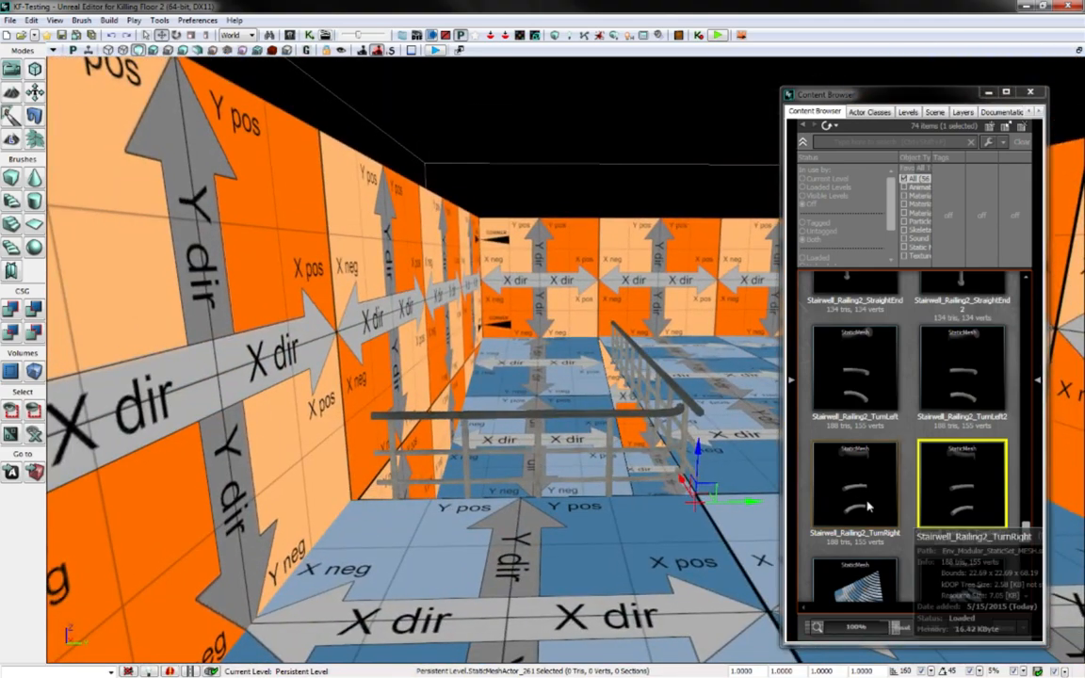
Try Stairwell_Railing2_TurnRight as the corner piece at the end of the long railing
{"action": "left_click", "coordinate": [854, 475]}
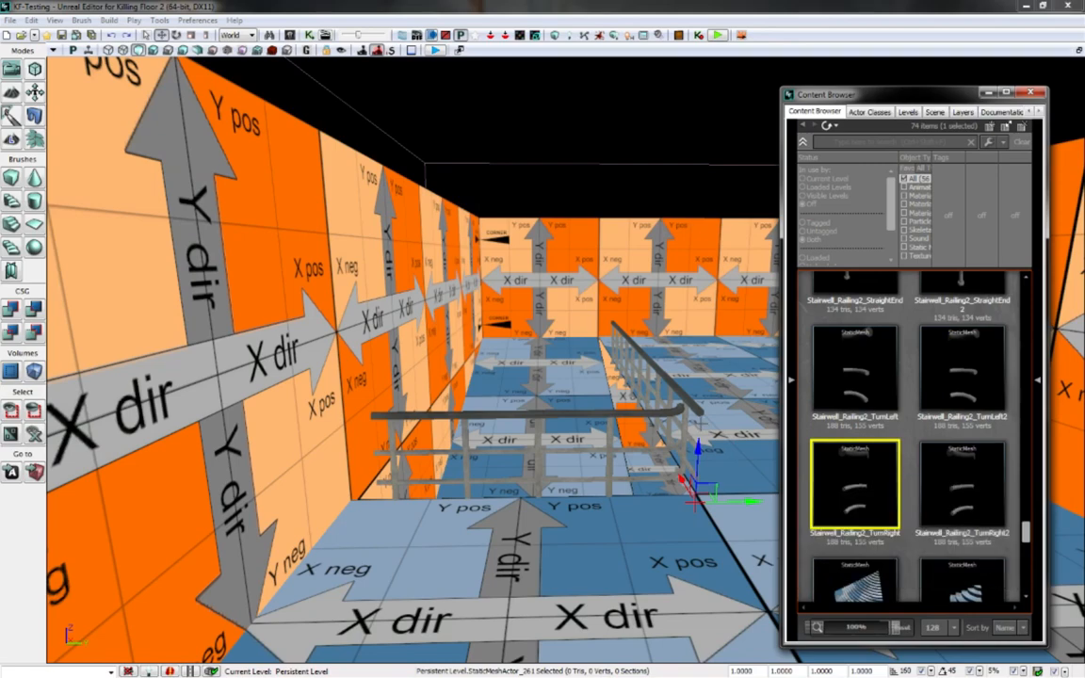
{"action": "right_click", "coordinate": [743, 585]}
{"action": "mouse_move", "coordinate": [744, 584]}
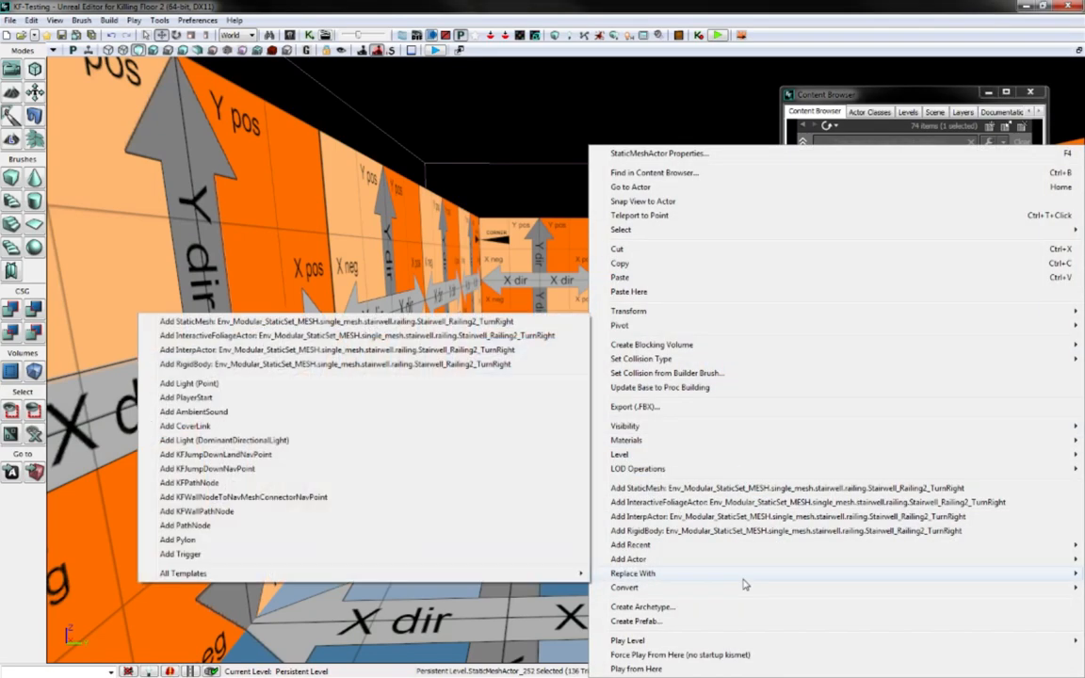
{"action": "left_click", "coordinate": [543, 322]}
{"action": "right_click_drag", "start_coordinate": [536, 330], "coordinate": [493, 424]}
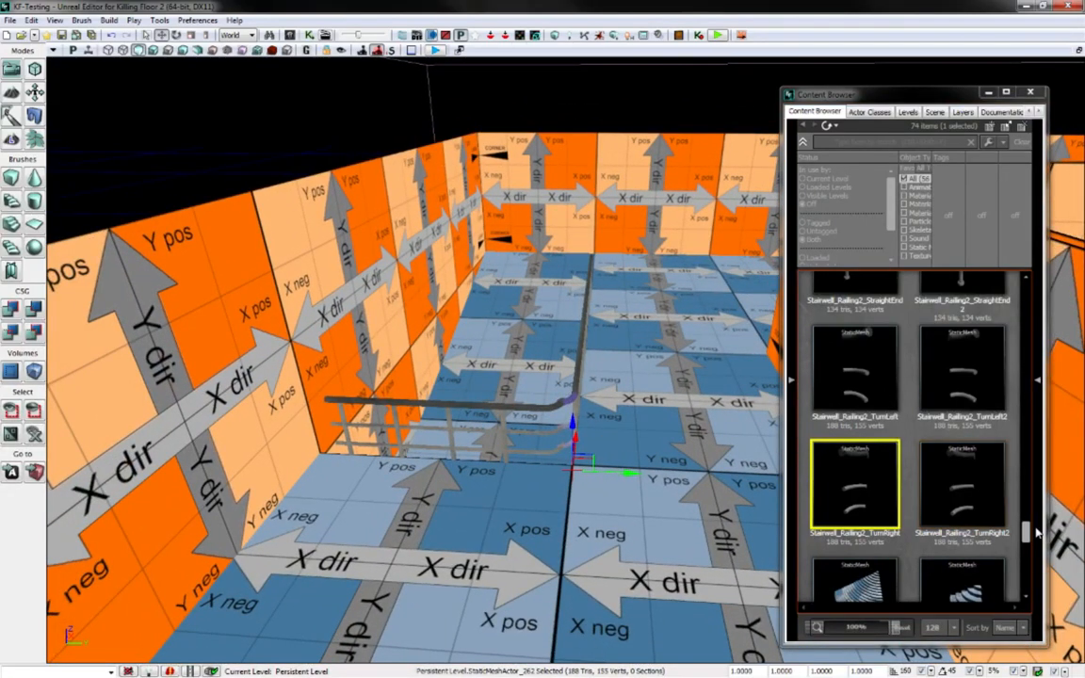
Replace the turn piece at the corner end of the long railing with Stairwell_Railing2_StraightEnd
{"action": "scroll", "coordinate": [857, 471], "scroll_direction": "up", "scroll_amount": 4}
{"action": "left_click", "coordinate": [856, 502]}
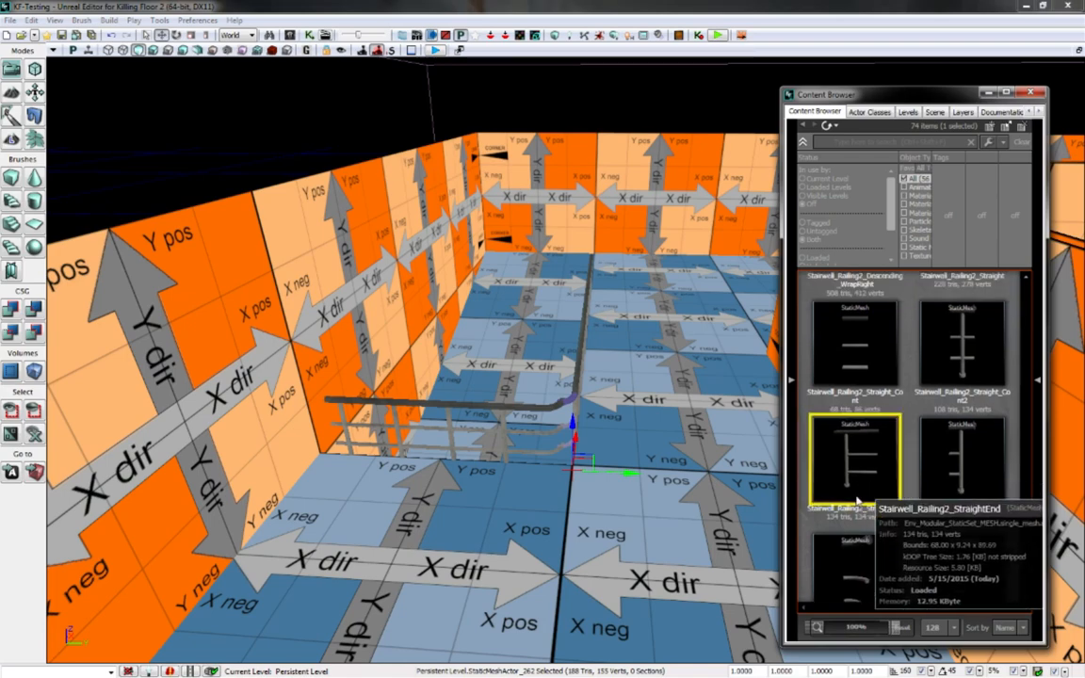
{"action": "right_click", "coordinate": [571, 412]}
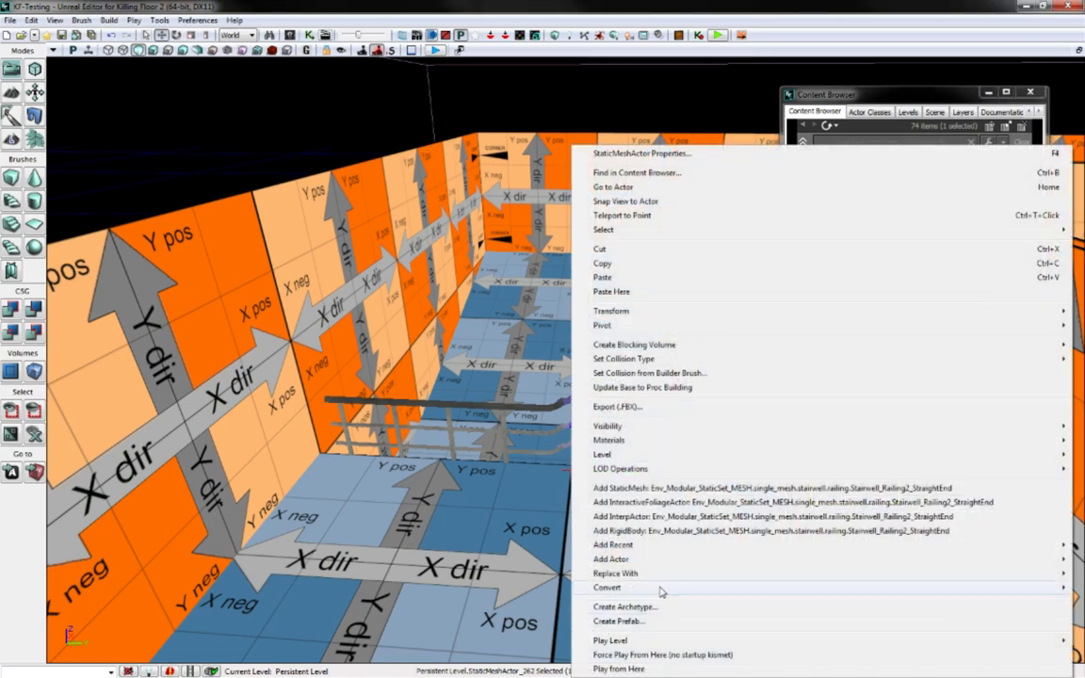
{"action": "mouse_move", "coordinate": [658, 573]}
{"action": "left_click", "coordinate": [526, 322]}
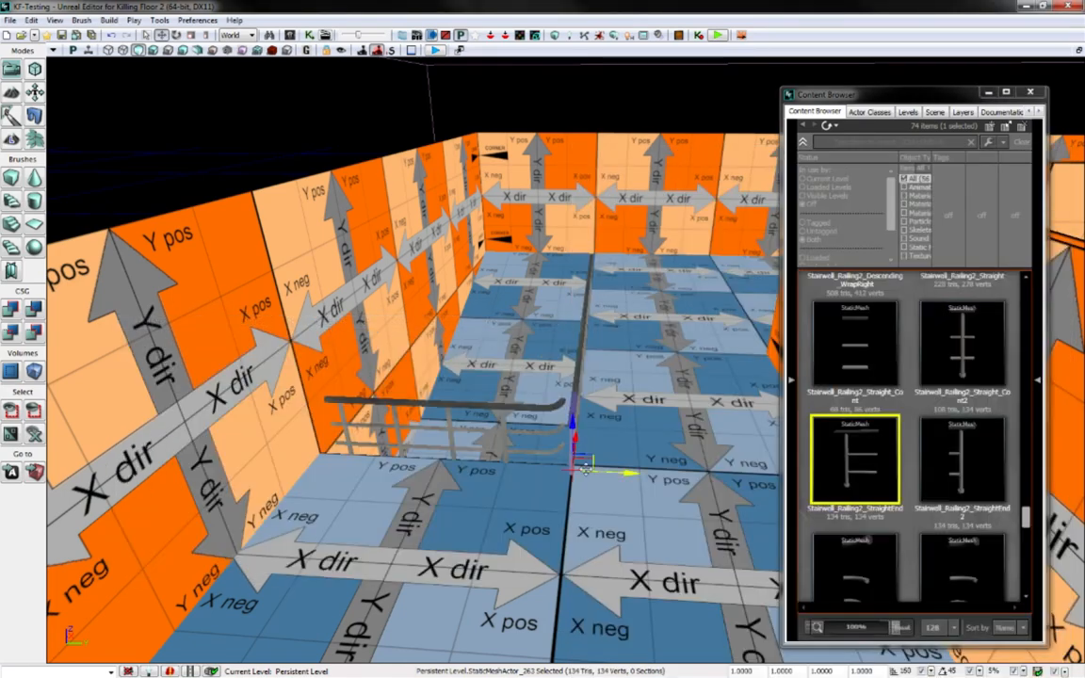
Replace the turn piece on the short-edge railing with Stairwell_Railing2_StraightEnd
{"action": "right_click", "coordinate": [562, 414]}
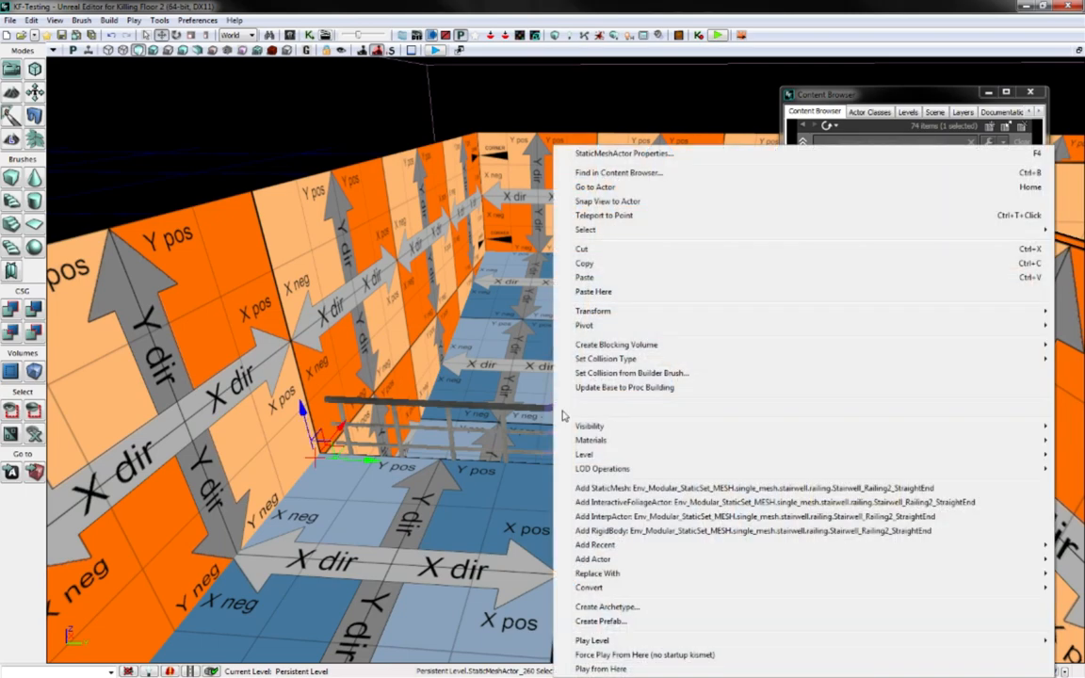
{"action": "mouse_move", "coordinate": [636, 574]}
{"action": "left_click", "coordinate": [457, 295]}
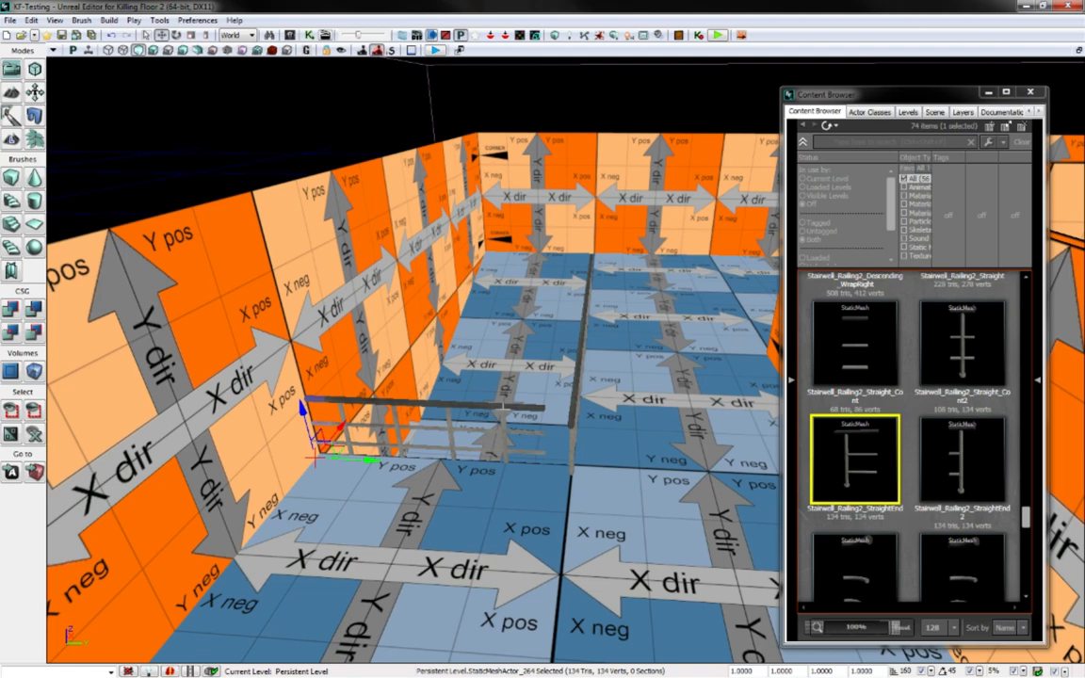
Replace a copy of the short-edge straight railing with Stairwell_Railing2_StraightEnd2 to close its corner end
{"action": "left_click", "coordinate": [958, 466]}
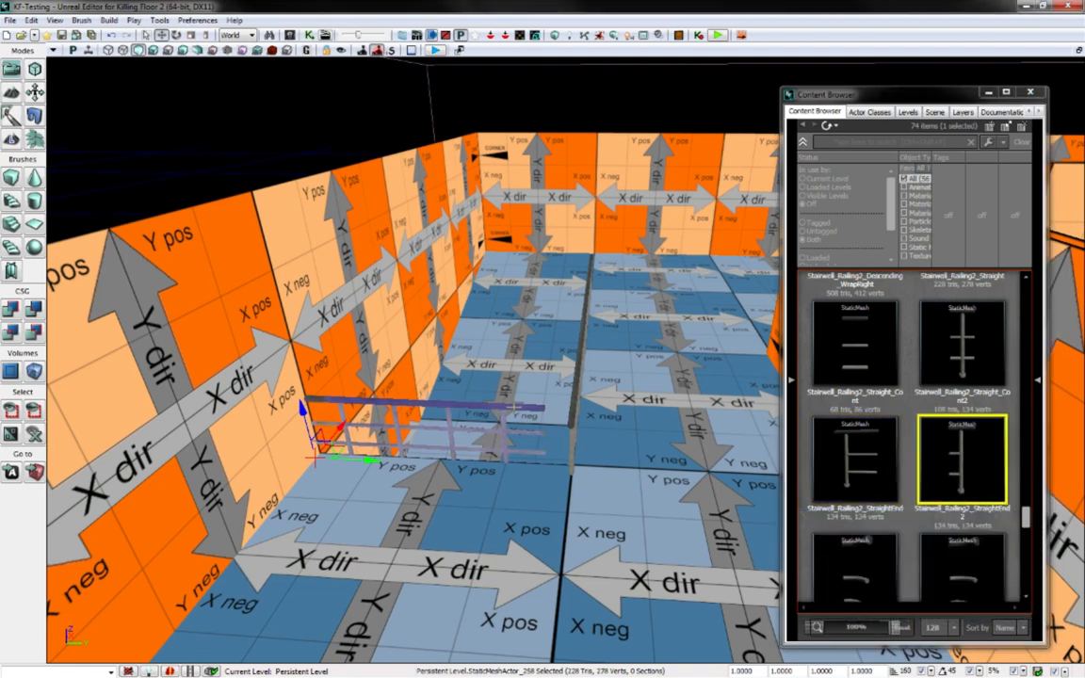
{"action": "right_click", "coordinate": [514, 406]}
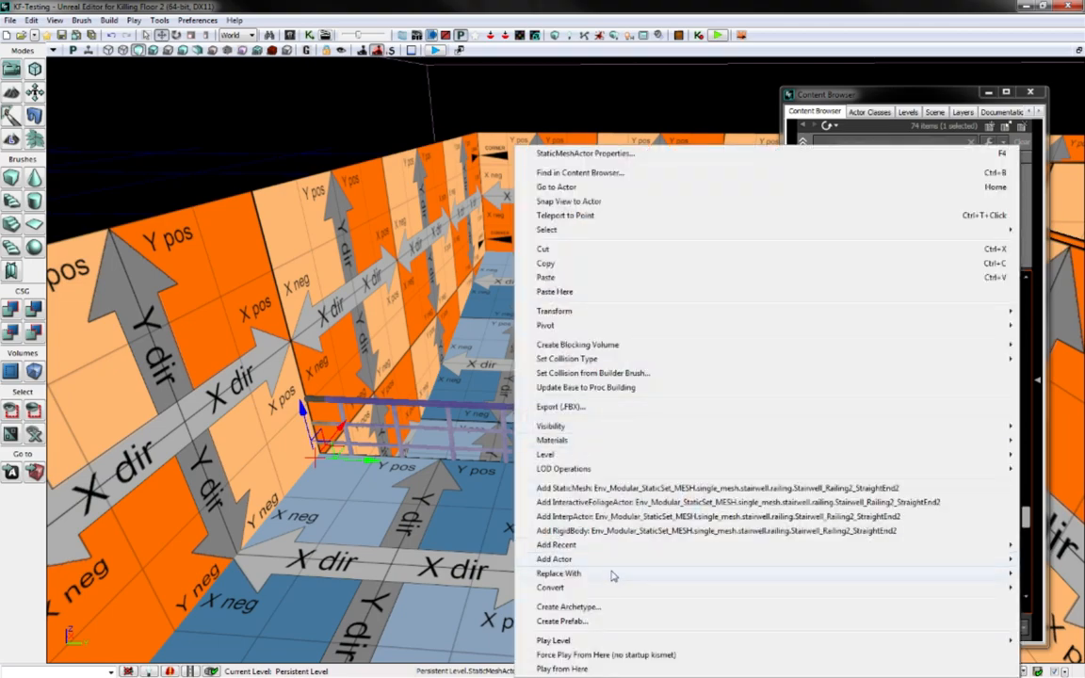
{"action": "mouse_move", "coordinate": [612, 575]}
{"action": "left_click", "coordinate": [424, 290]}
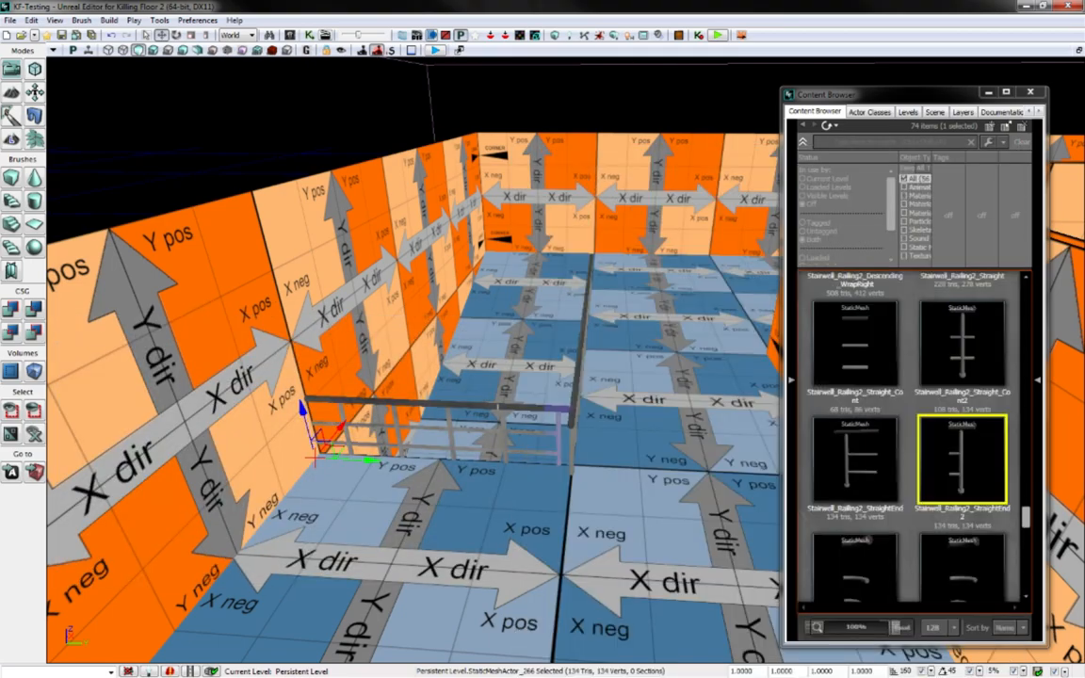
Select the short-edge railing with both end pieces, clear the Content Browser from the viewport, and set the drag grid snap to 80
{"action": "right_click_drag", "start_coordinate": [497, 407], "coordinate": [523, 386]}
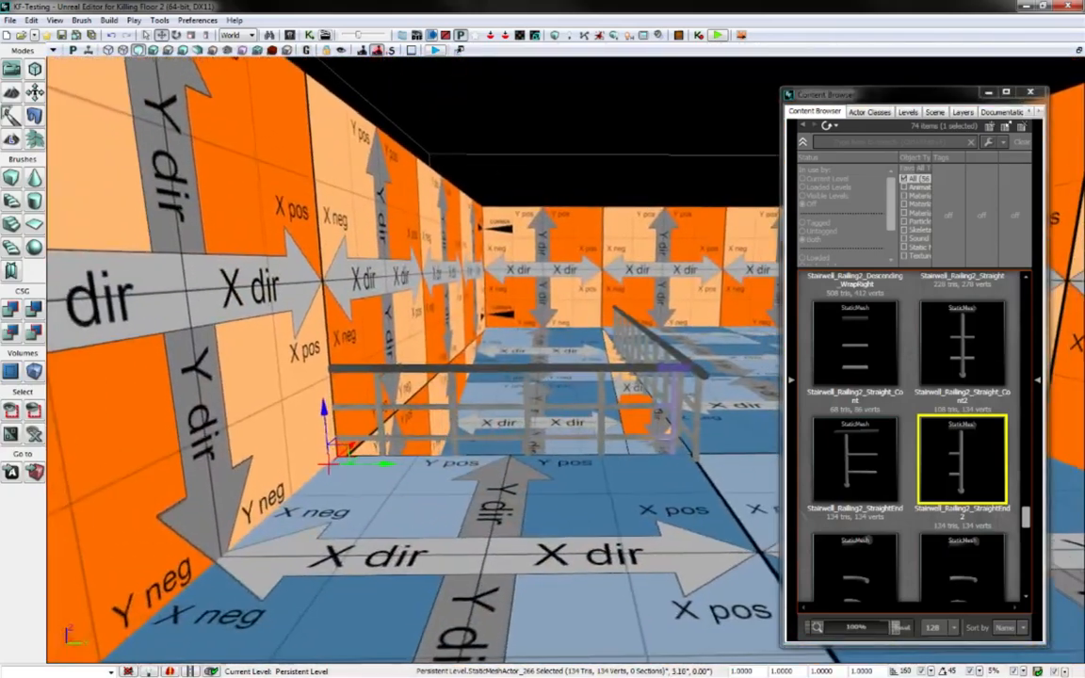
{"action": "left_click", "coordinate": [593, 371], "text": "ctrl"}
{"action": "right_click_drag", "start_coordinate": [593, 371], "coordinate": [712, 405]}
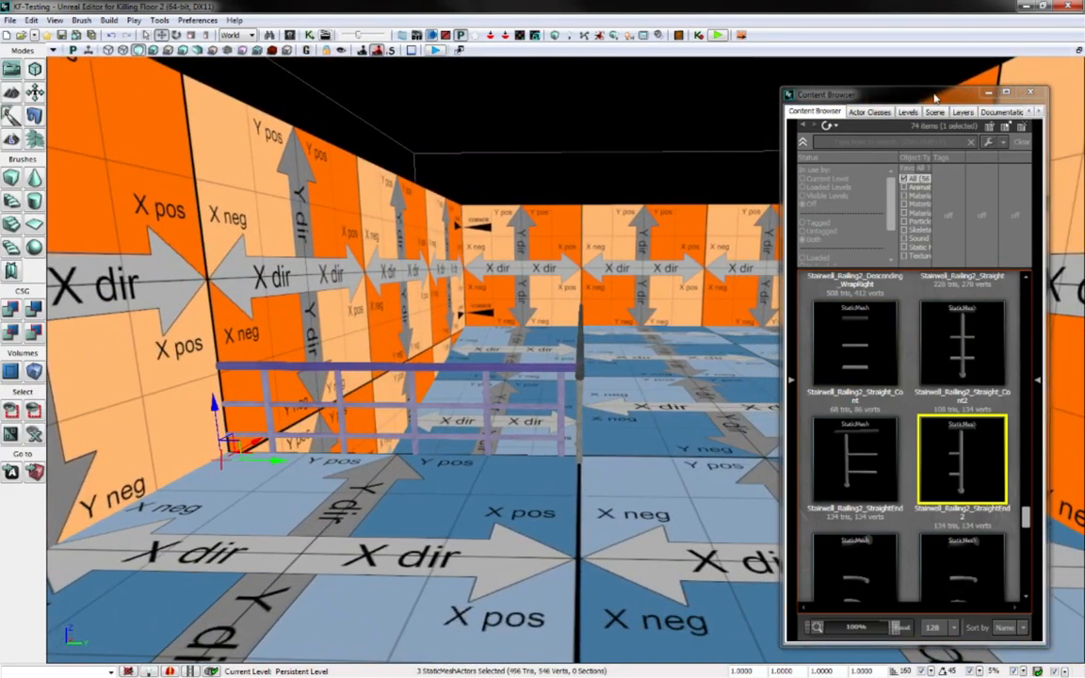
{"action": "left_click_drag", "start_coordinate": [934, 98], "coordinate": [1084, 111]}
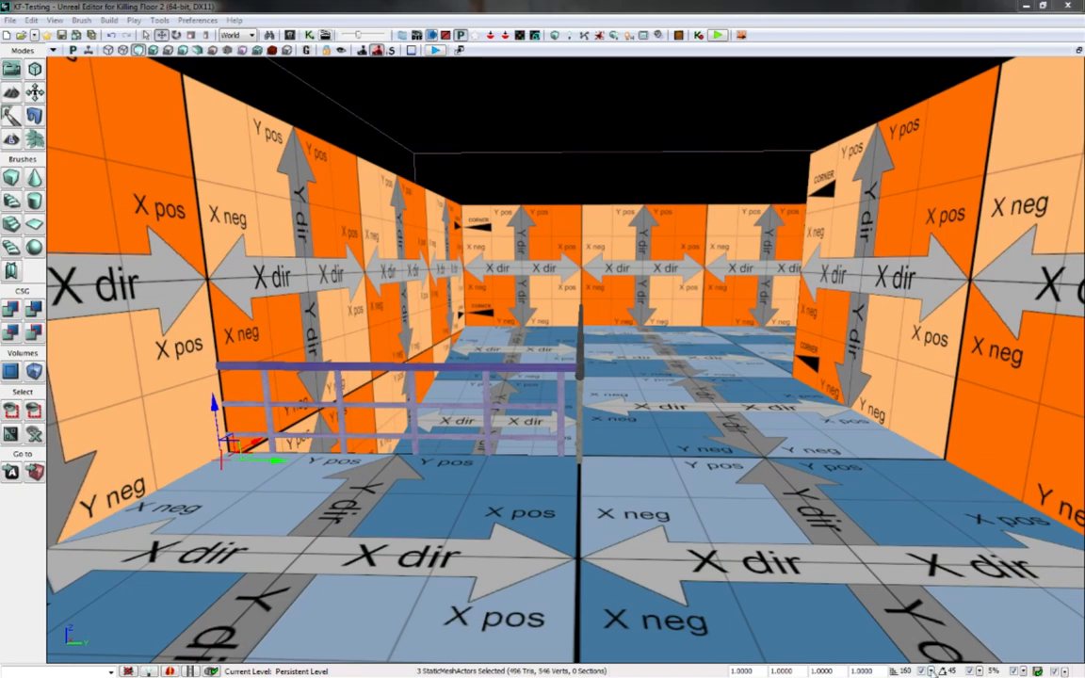
{"action": "left_click", "coordinate": [930, 670]}
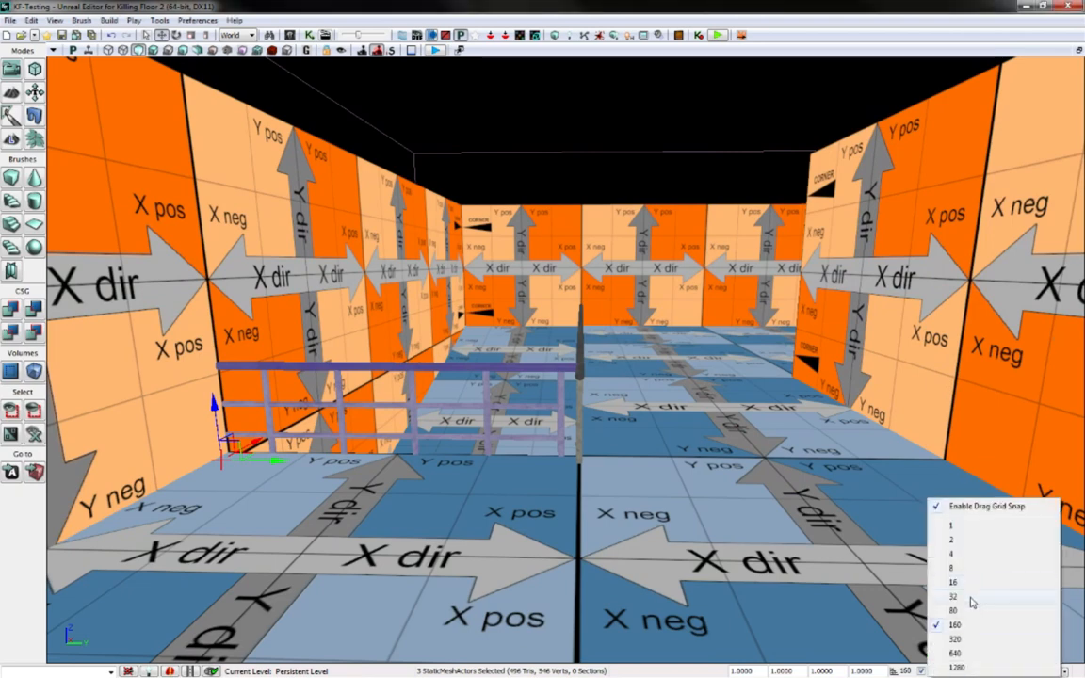
{"action": "left_click", "coordinate": [969, 612]}
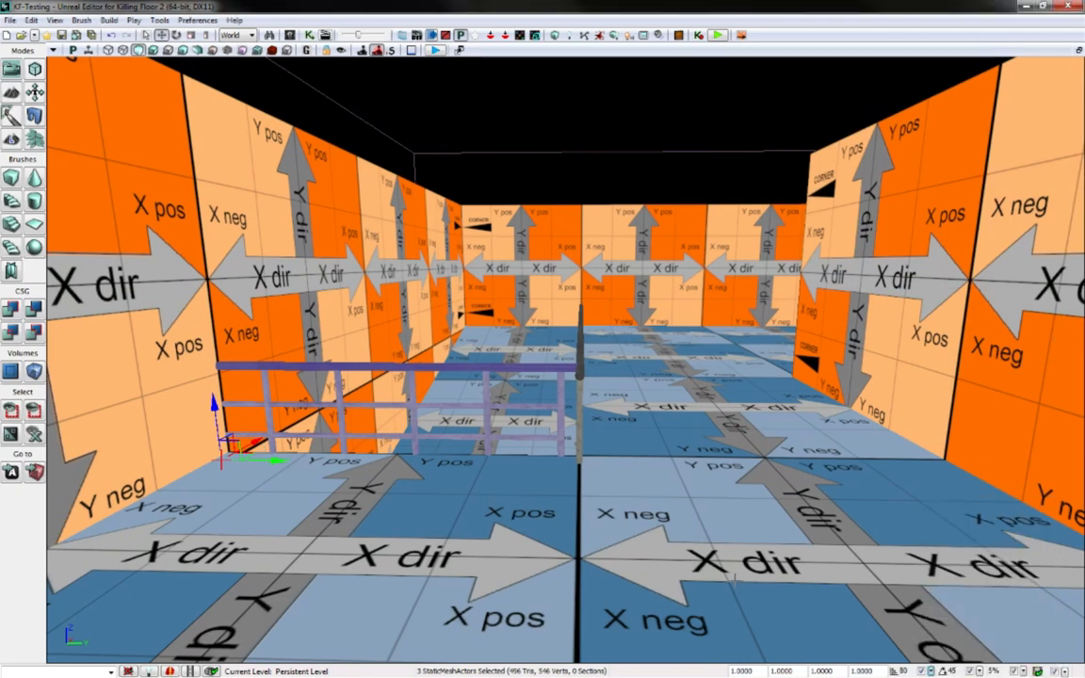
Set the drag grid snap to 16 and shift the short-edge railing along Y toward the long railing
{"action": "left_click", "coordinate": [931, 670]}
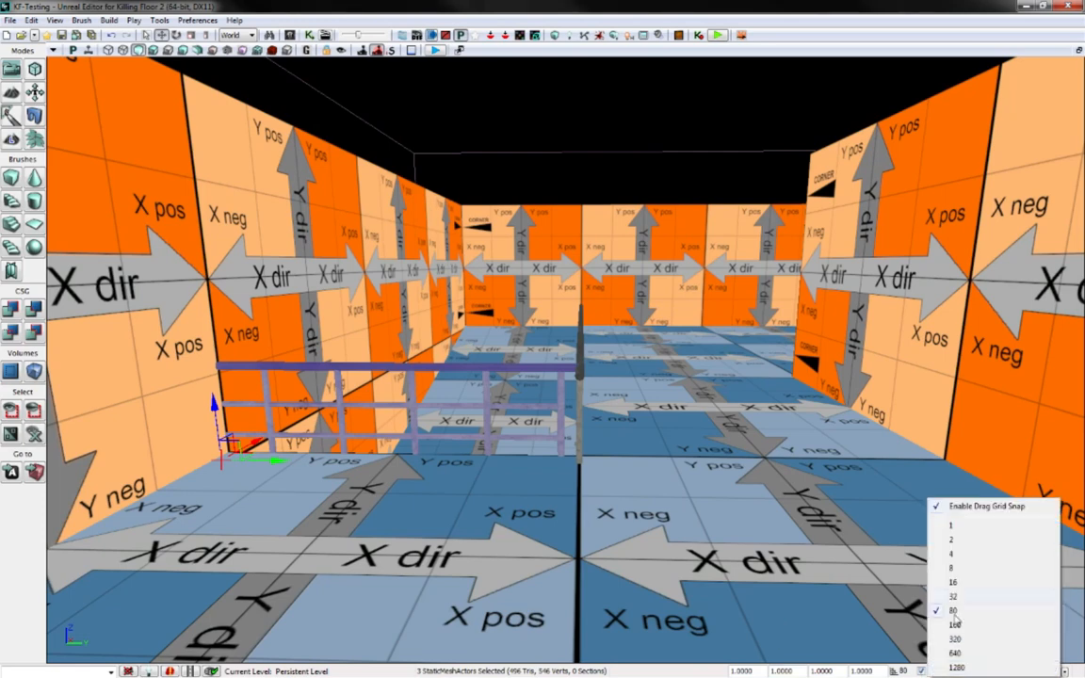
{"action": "left_click", "coordinate": [964, 586]}
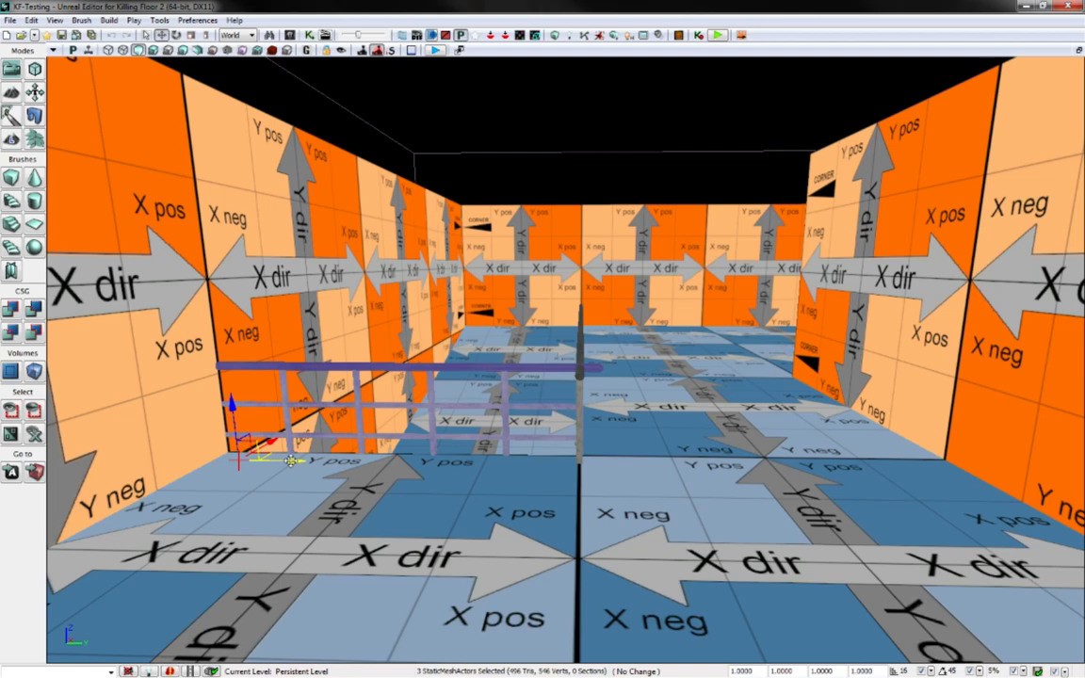
{"action": "mouse_move", "coordinate": [304, 461]}
{"action": "left_mouse_down"}
{"action": "mouse_move", "coordinate": [329, 464]}
{"action": "mouse_move", "coordinate": [303, 463]}
{"action": "left_mouse_up"}
Add all the pieces of the long railing to the current railing selection
{"action": "right_click_drag", "start_coordinate": [304, 463], "coordinate": [139, 344]}
{"action": "left_click", "coordinate": [138, 356], "text": "ctrl"}
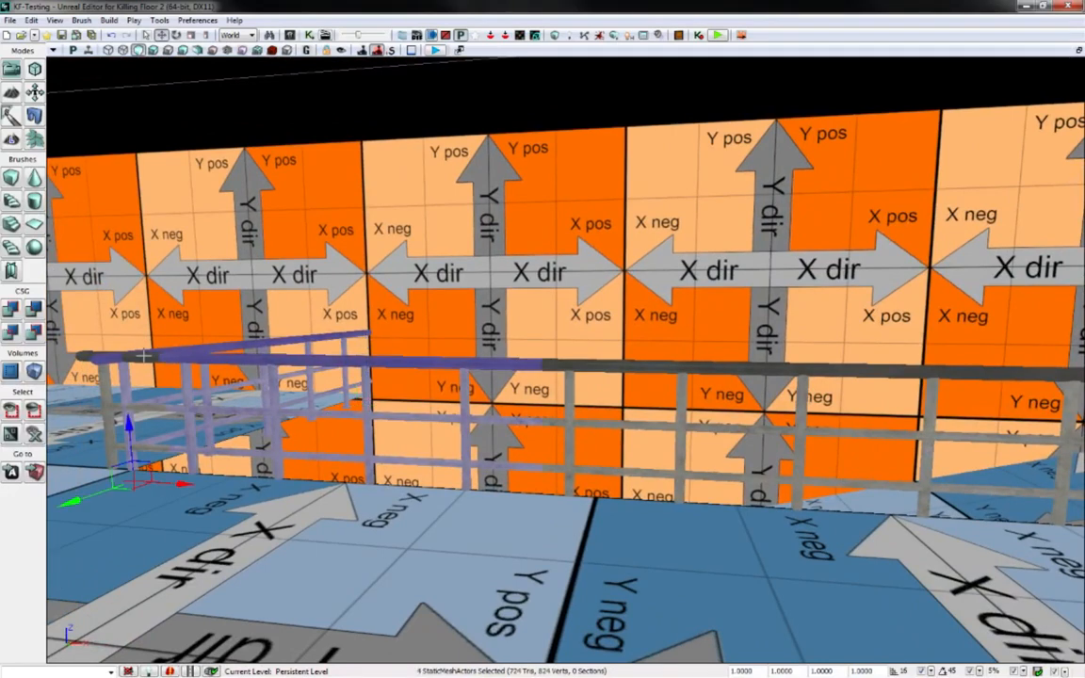
{"action": "mouse_move", "coordinate": [436, 384]}
{"action": "right_mouse_down", "text": "ctrl"}
{"action": "mouse_move", "coordinate": [377, 388]}
{"action": "mouse_move", "coordinate": [436, 385]}
{"action": "right_mouse_up", "text": "ctrl"}
{"action": "left_click", "coordinate": [632, 381], "text": "ctrl"}
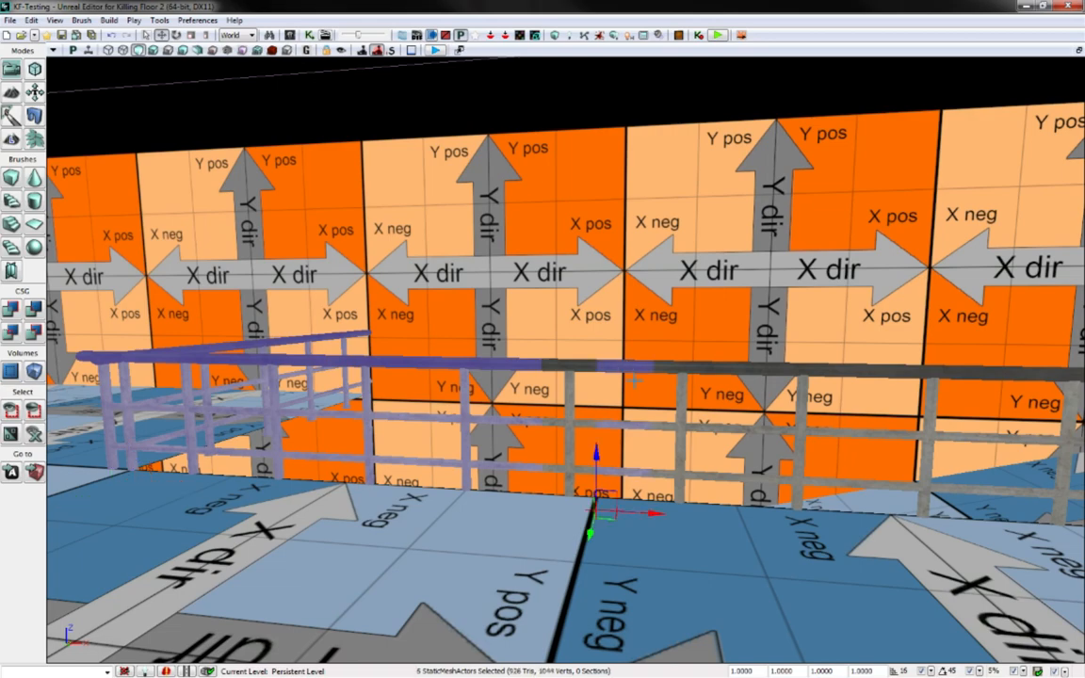
{"action": "left_click", "coordinate": [582, 375], "text": "ctrl"}
{"action": "left_click", "coordinate": [578, 360], "text": "ctrl"}
{"action": "left_click", "coordinate": [579, 367], "text": "ctrl"}
{"action": "left_click", "coordinate": [717, 368], "text": "ctrl"}
{"action": "right_click_drag", "start_coordinate": [717, 369], "coordinate": [505, 321]}
{"action": "left_click", "coordinate": [786, 309], "text": "ctrl"}
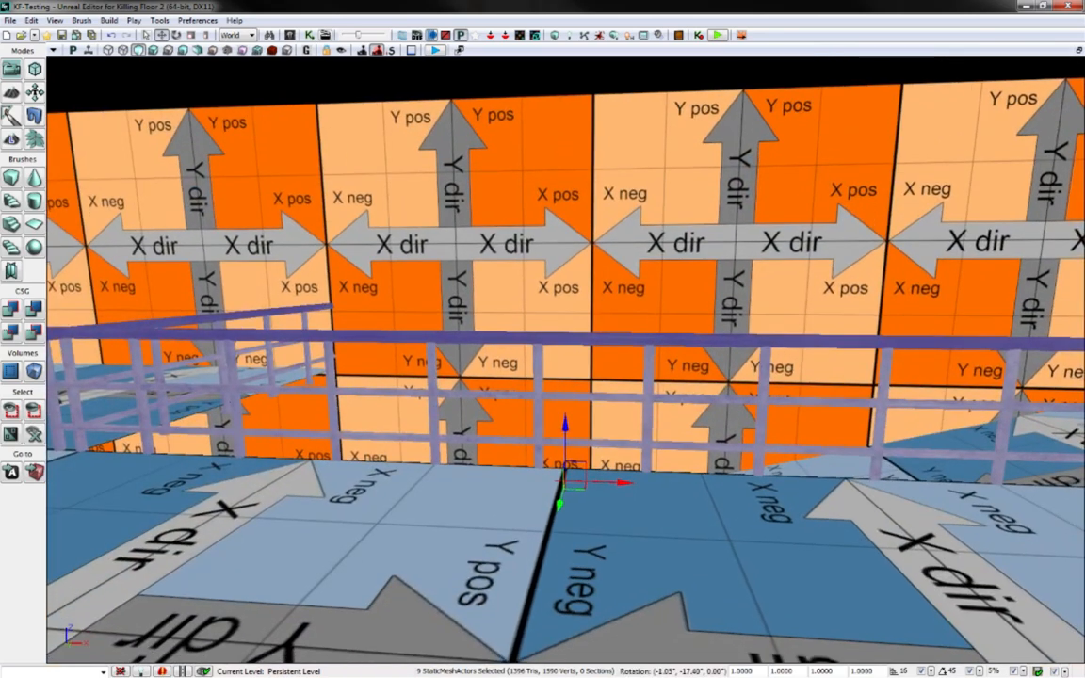
Deselect the short-edge railing pieces and shift the long railing along positive X, away from the short-edge railing's corner
{"action": "left_click", "coordinate": [262, 314], "text": "ctrl"}
{"action": "left_click", "coordinate": [312, 308], "text": "ctrl"}
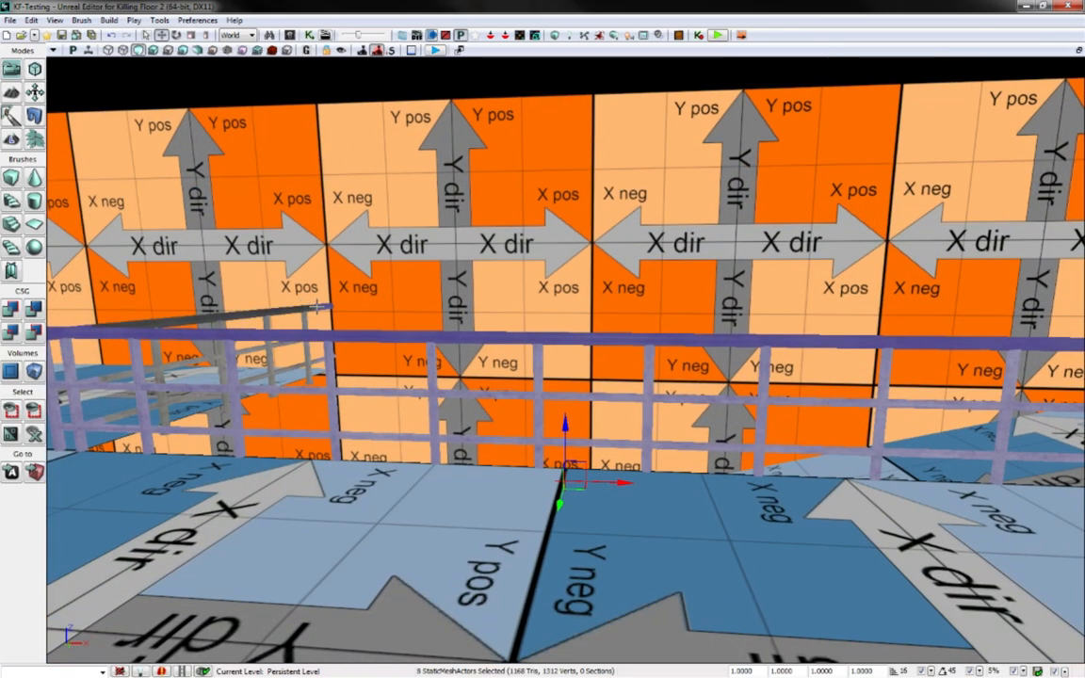
{"action": "left_click_drag", "start_coordinate": [133, 325], "coordinate": [132, 348]}
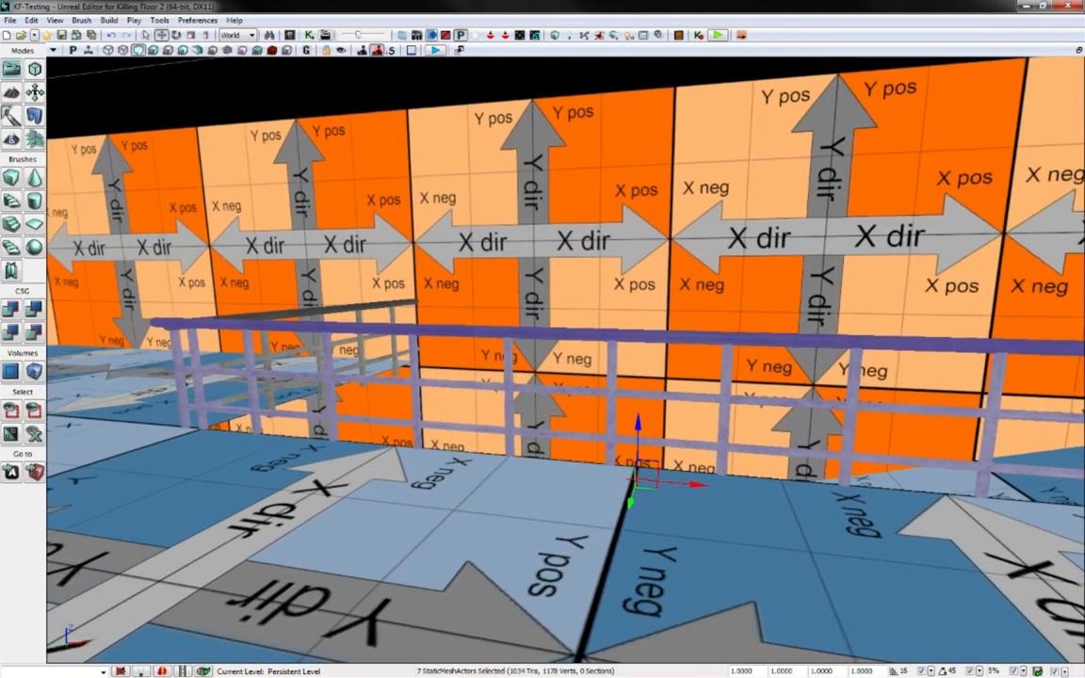
{"action": "left_click", "coordinate": [172, 324], "text": "ctrl"}
{"action": "right_click_drag", "start_coordinate": [205, 339], "coordinate": [279, 389]}
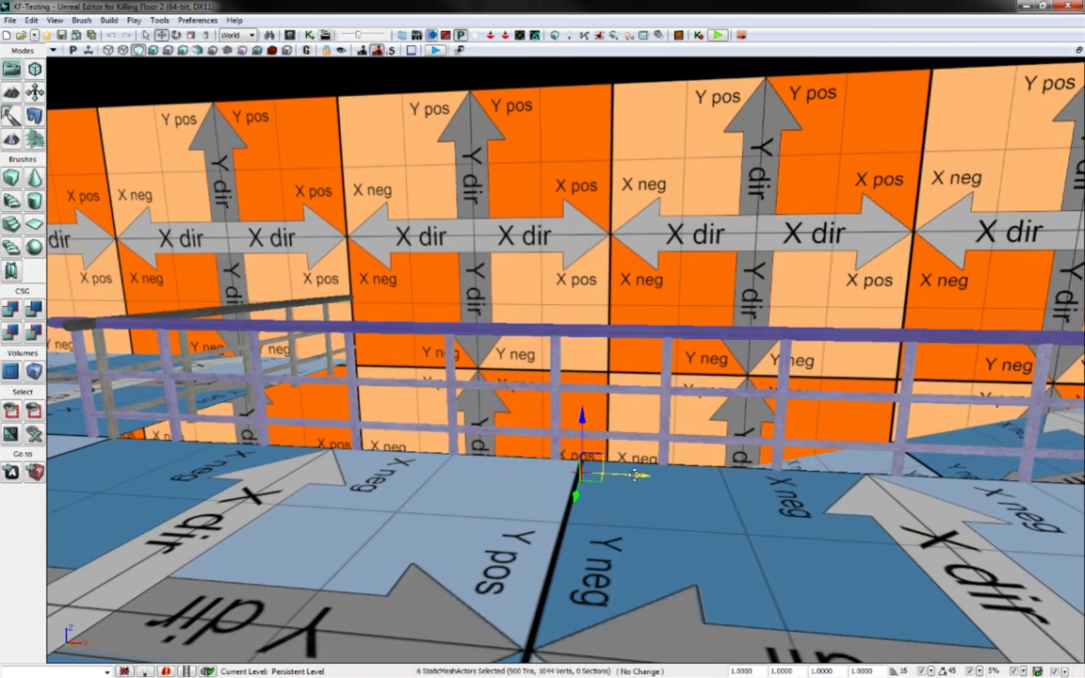
{"action": "left_click_drag", "start_coordinate": [637, 475], "coordinate": [670, 475]}
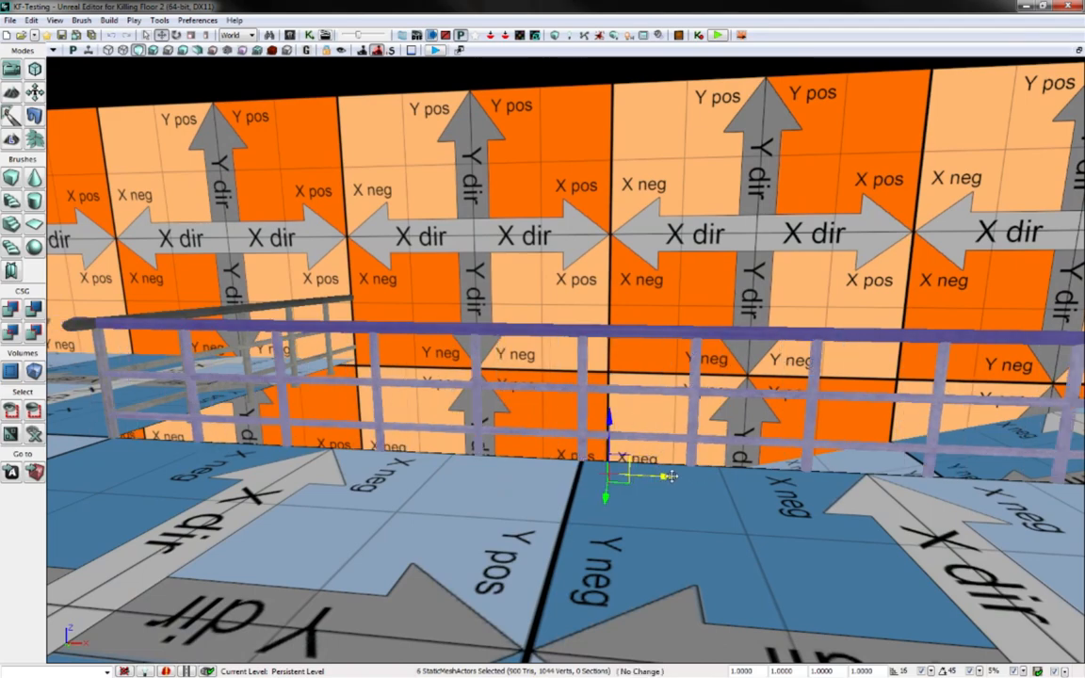
Replace the corner end piece of the short-edge railing with Stairwell_Railing2_TurnLeft2
{"action": "right_click_drag", "start_coordinate": [663, 470], "coordinate": [414, 556]}
{"action": "right_click_drag", "start_coordinate": [571, 435], "coordinate": [570, 438]}
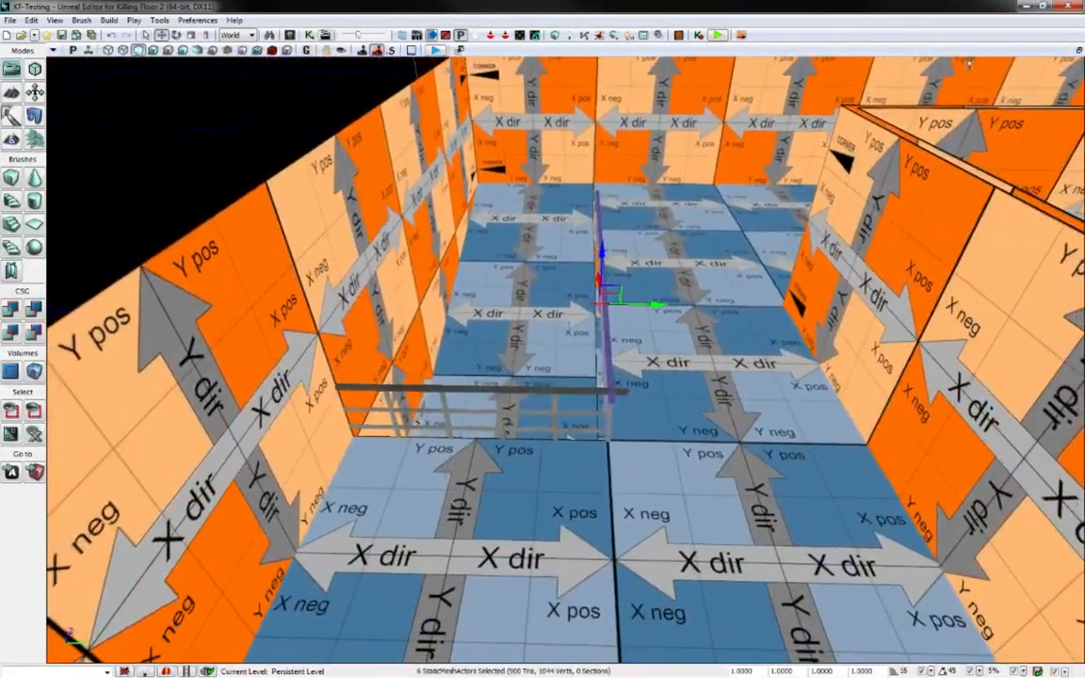
{"action": "mouse_move", "coordinate": [681, 442]}
{"action": "right_mouse_down"}
{"action": "mouse_move", "coordinate": [683, 406]}
{"action": "mouse_move", "coordinate": [669, 445]}
{"action": "mouse_move", "coordinate": [680, 442]}
{"action": "right_mouse_up"}
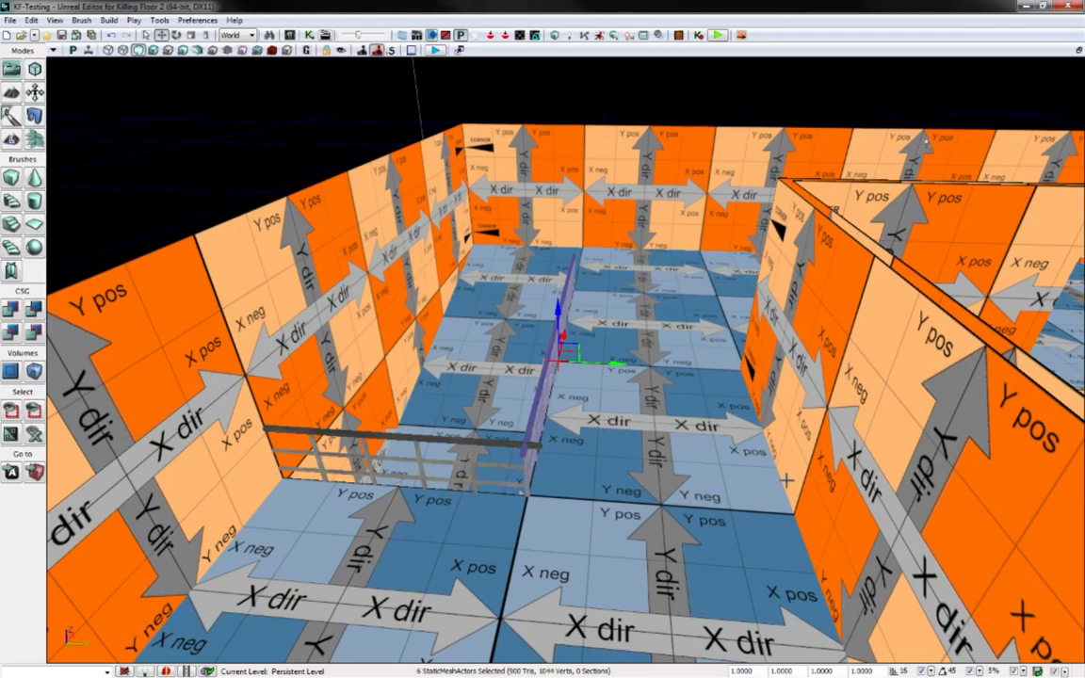
{"action": "left_click", "coordinate": [538, 447]}
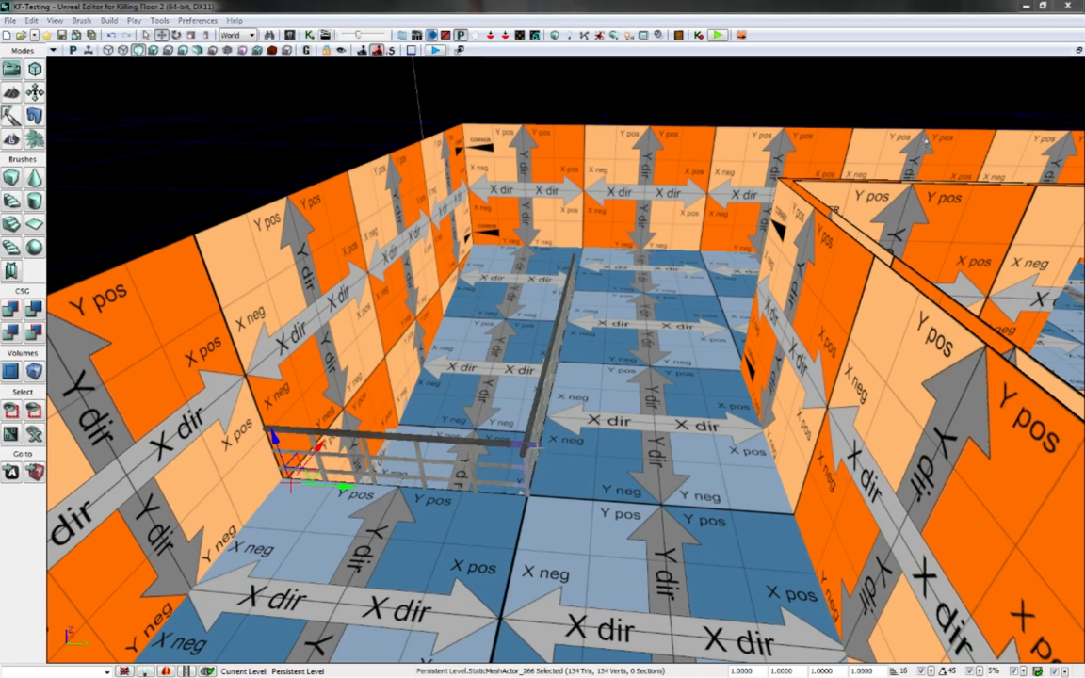
{"action": "right_click_drag", "start_coordinate": [481, 403], "coordinate": [533, 405]}
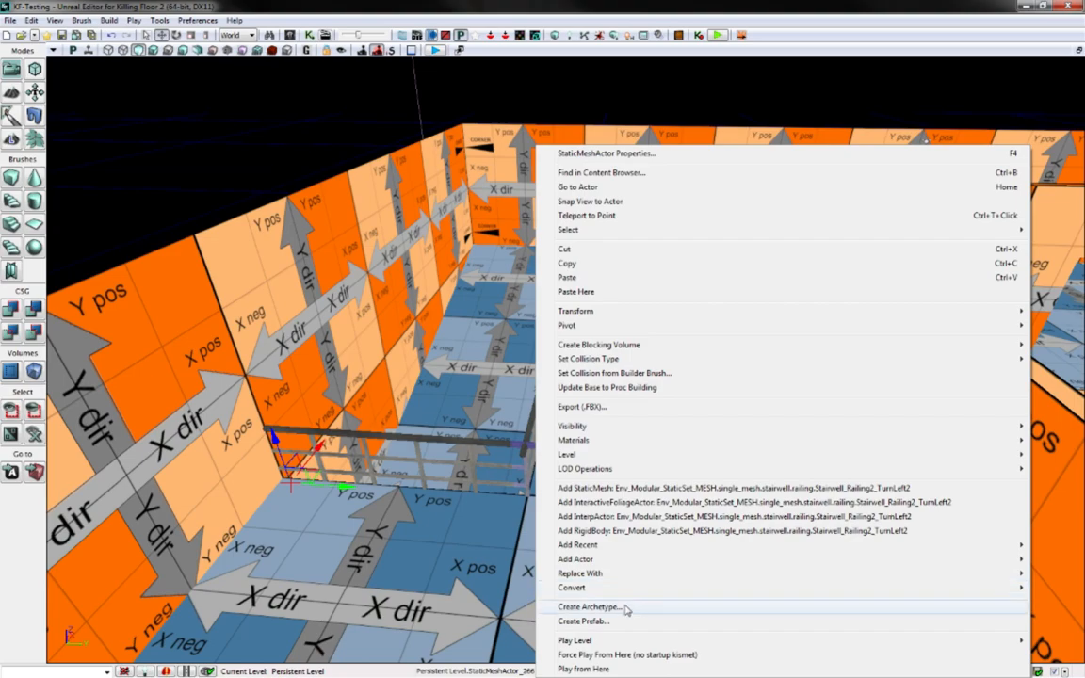
{"action": "mouse_move", "coordinate": [617, 573]}
{"action": "left_click", "coordinate": [484, 327]}
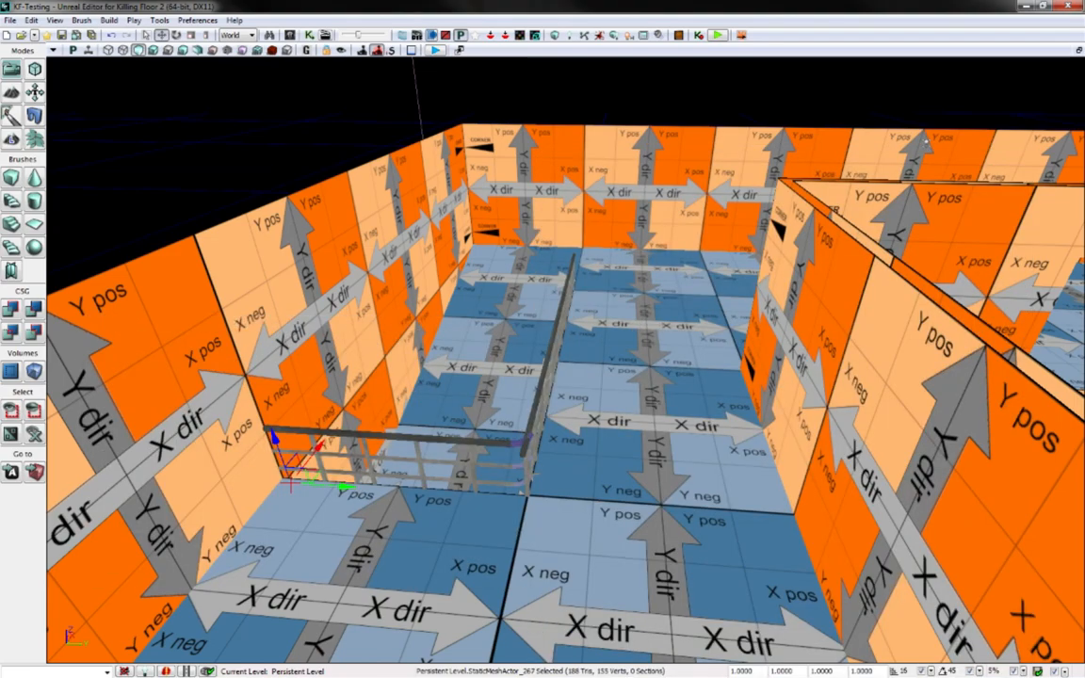
Select the short-edge railing's straight section and wall end piece together with the new turn piece
{"action": "key", "text": "w"}
{"action": "right_click_drag", "start_coordinate": [483, 328], "coordinate": [448, 384]}
{"action": "key", "text": "d"}
{"action": "key", "text": "a"}
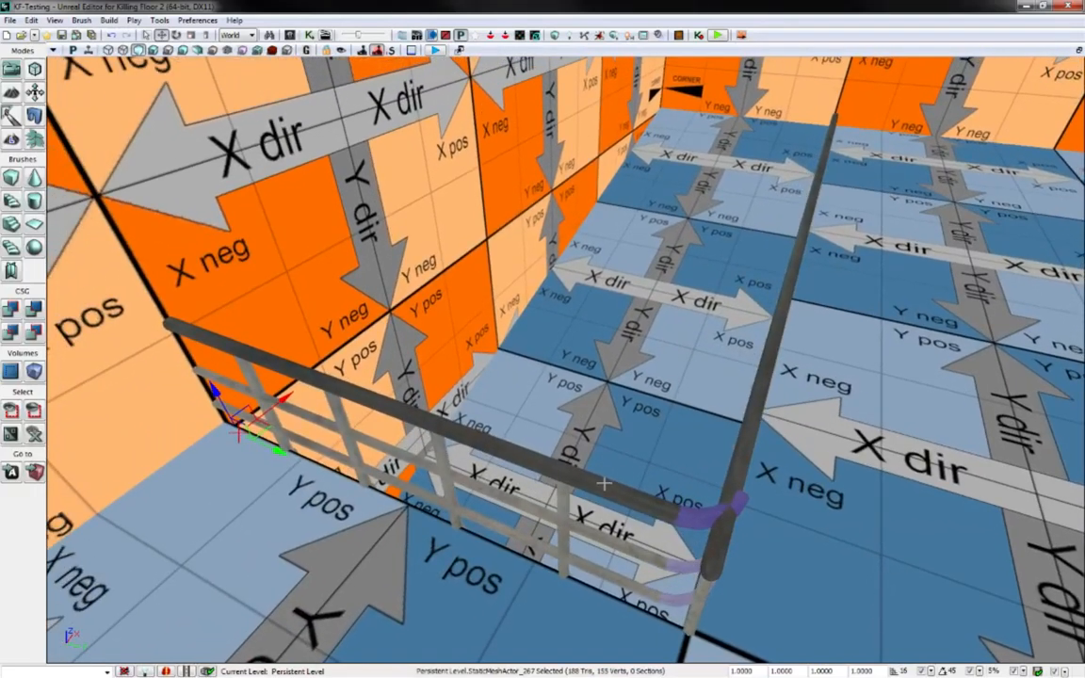
{"action": "left_click", "coordinate": [565, 465], "text": "ctrl"}
{"action": "left_click", "coordinate": [200, 336], "text": "ctrl"}
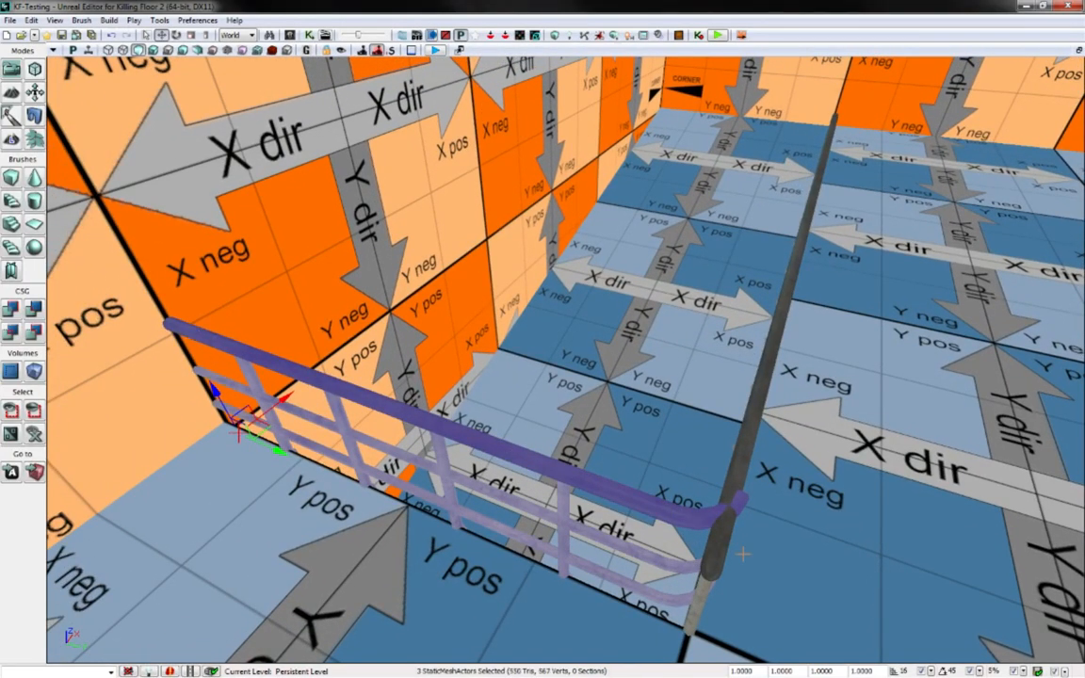
Set the drag grid snap to 4 and shift the short-edge railing back along Y to line its turn up with the long railing
{"action": "left_click", "coordinate": [930, 671]}
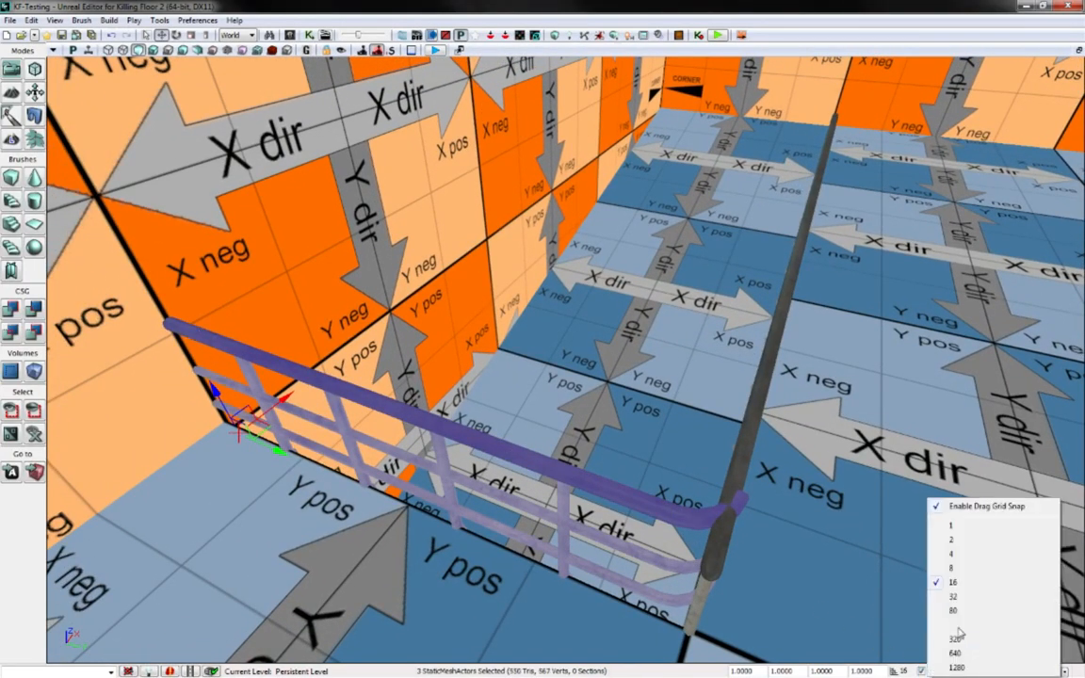
{"action": "left_click", "coordinate": [930, 566]}
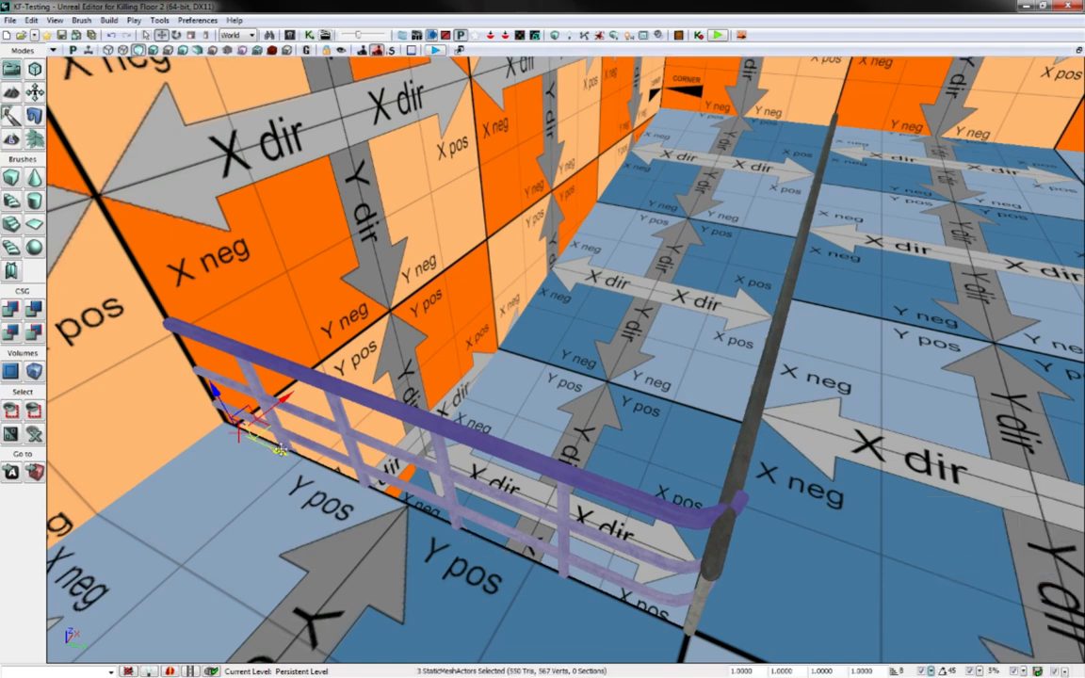
{"action": "mouse_move", "coordinate": [280, 451]}
{"action": "left_mouse_down"}
{"action": "mouse_move", "coordinate": [270, 446]}
{"action": "mouse_move", "coordinate": [279, 452]}
{"action": "left_mouse_up"}
{"action": "left_click", "coordinate": [929, 670]}
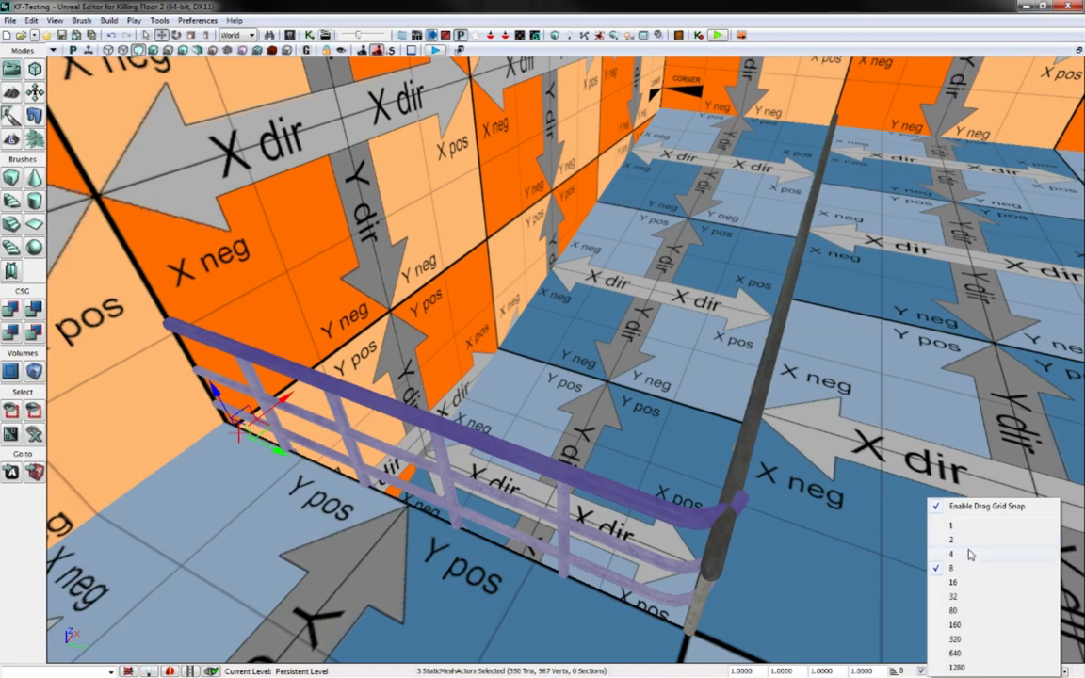
{"action": "left_click", "coordinate": [969, 553]}
{"action": "left_click_drag", "start_coordinate": [282, 458], "coordinate": [273, 451]}
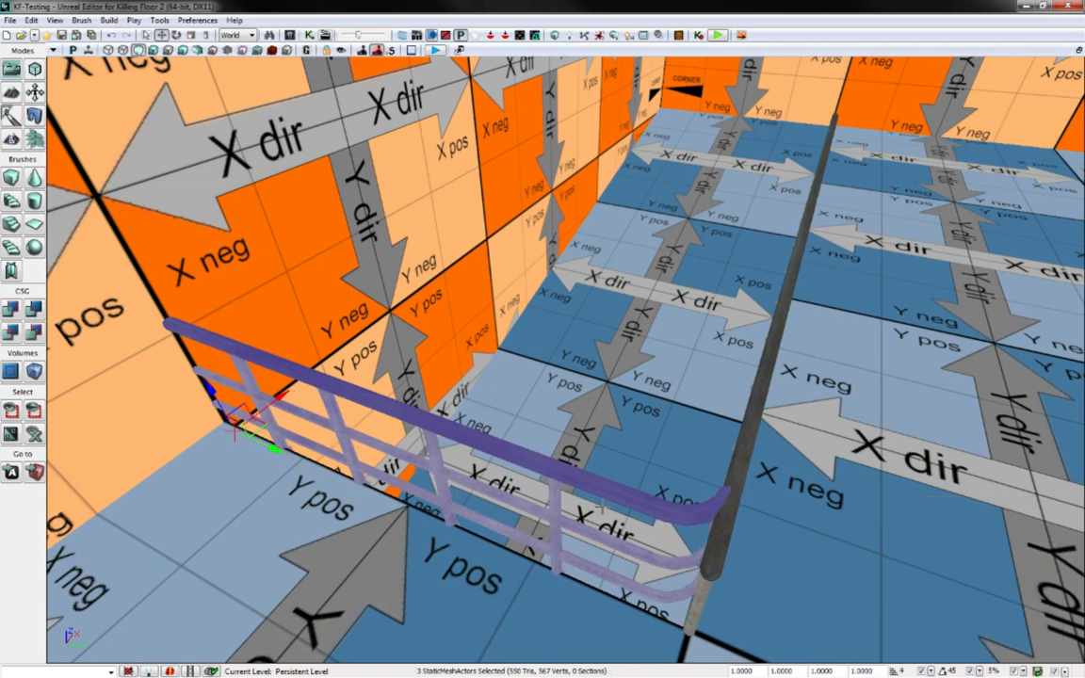
Delete the straight end piece at the corner end of the long railing
{"action": "left_click", "coordinate": [713, 551]}
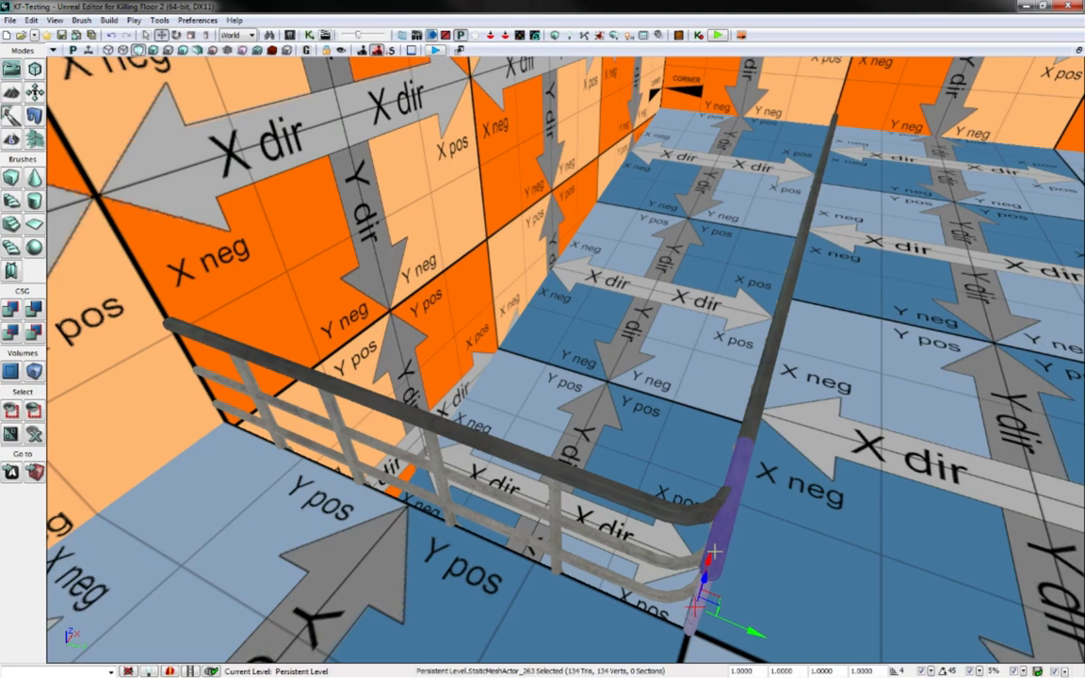
{"action": "key", "text": "Delete"}
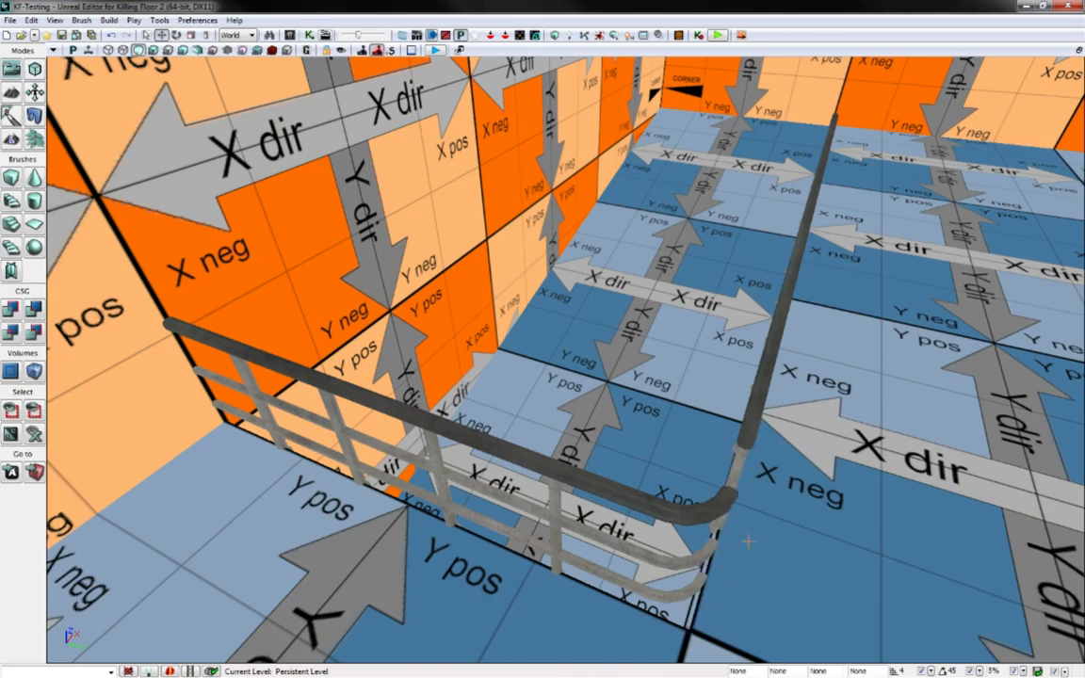
{"action": "right_click_drag", "start_coordinate": [747, 541], "coordinate": [849, 468]}
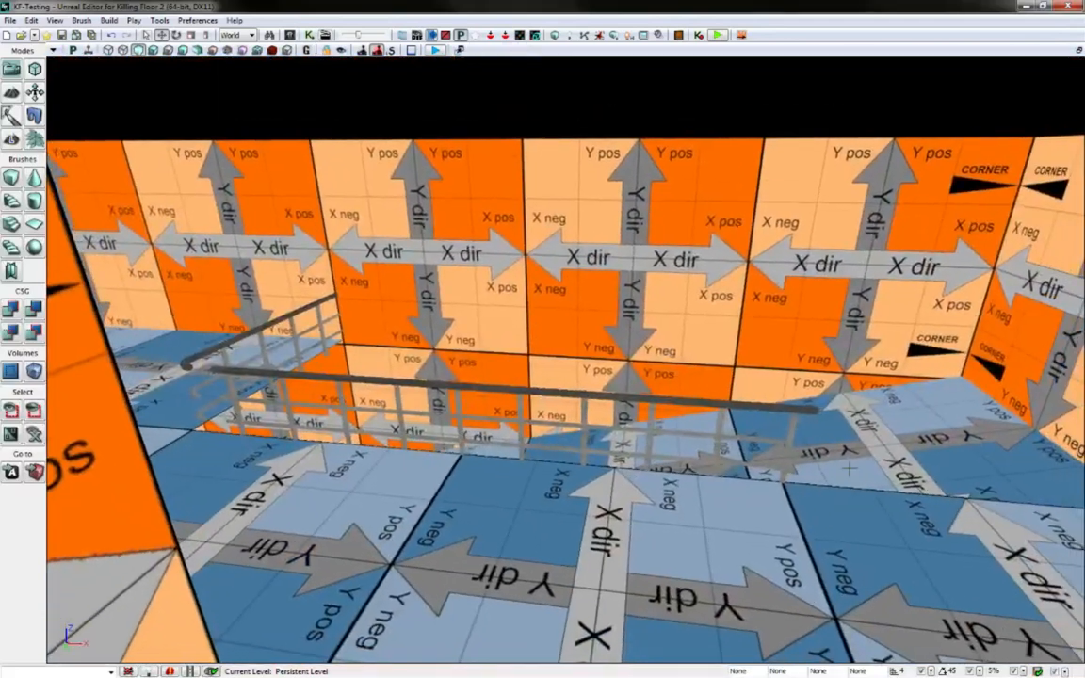
{"action": "left_click", "coordinate": [797, 409]}
{"action": "left_click", "coordinate": [542, 394], "text": "ctrl"}
{"action": "left_click", "coordinate": [323, 374], "text": "ctrl"}
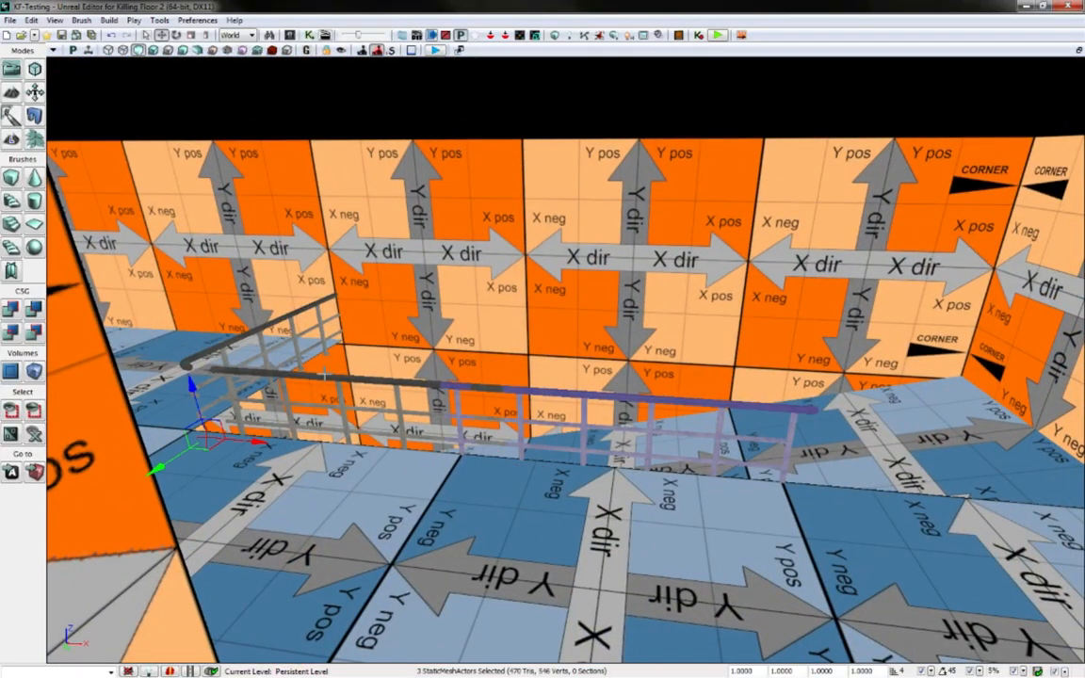
{"action": "left_click", "coordinate": [351, 378], "text": "ctrl"}
{"action": "left_click", "coordinate": [488, 388], "text": "ctrl"}
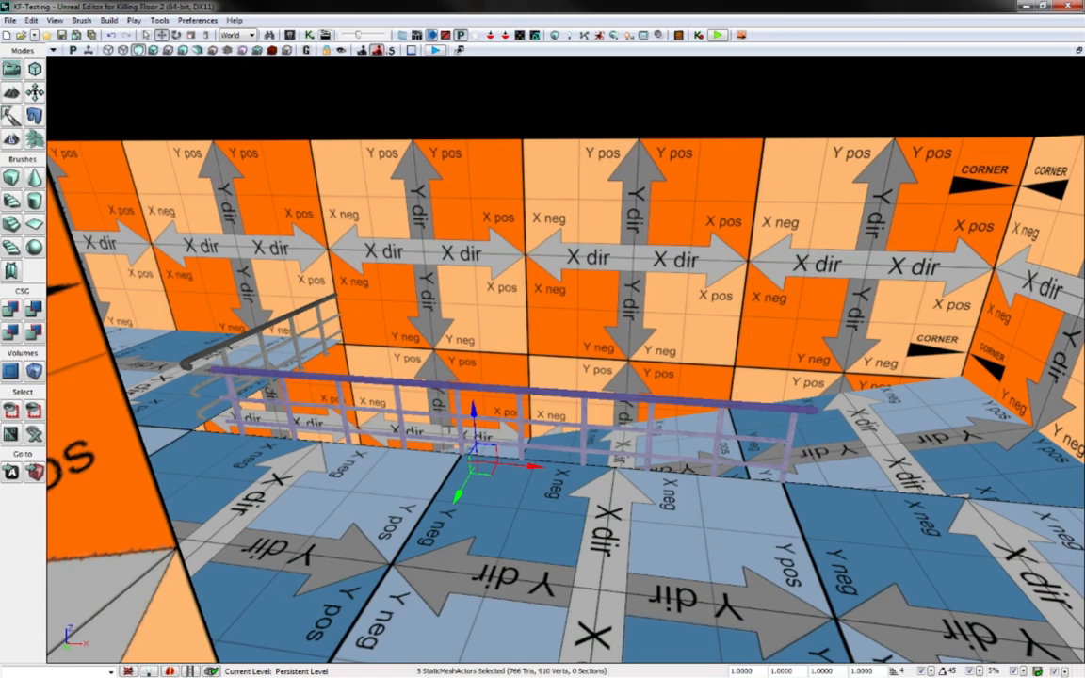
Move the short connector piece from the middle of the long railing into the corner gap, using a drag grid snap of 160
{"action": "left_click", "coordinate": [497, 389]}
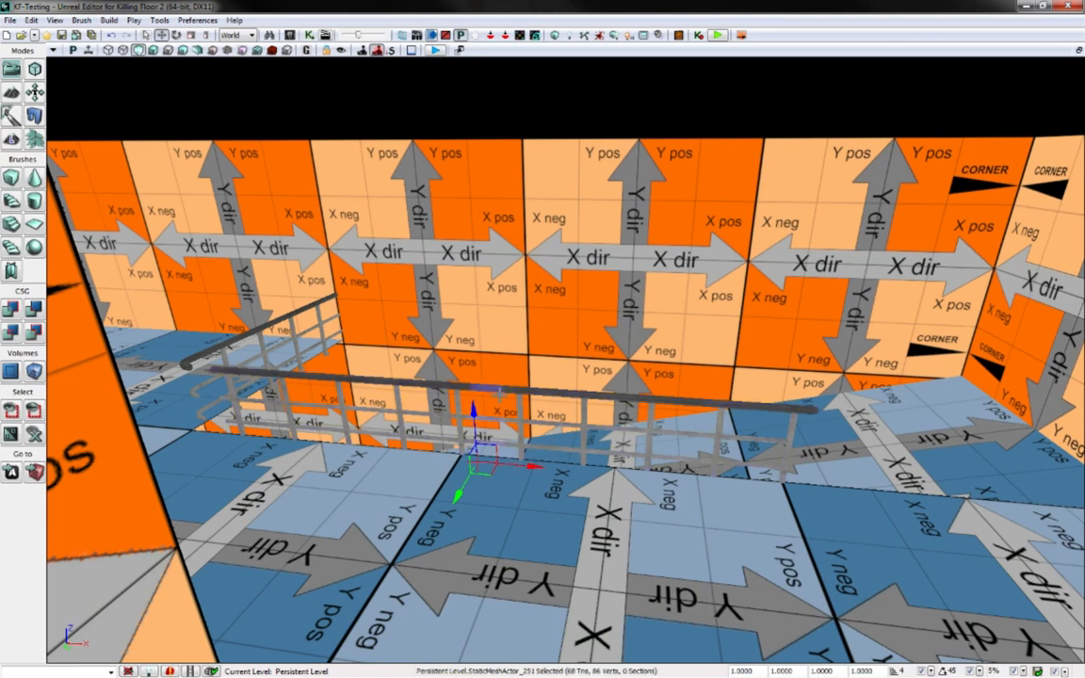
{"action": "left_click_drag", "start_coordinate": [524, 468], "coordinate": [249, 430]}
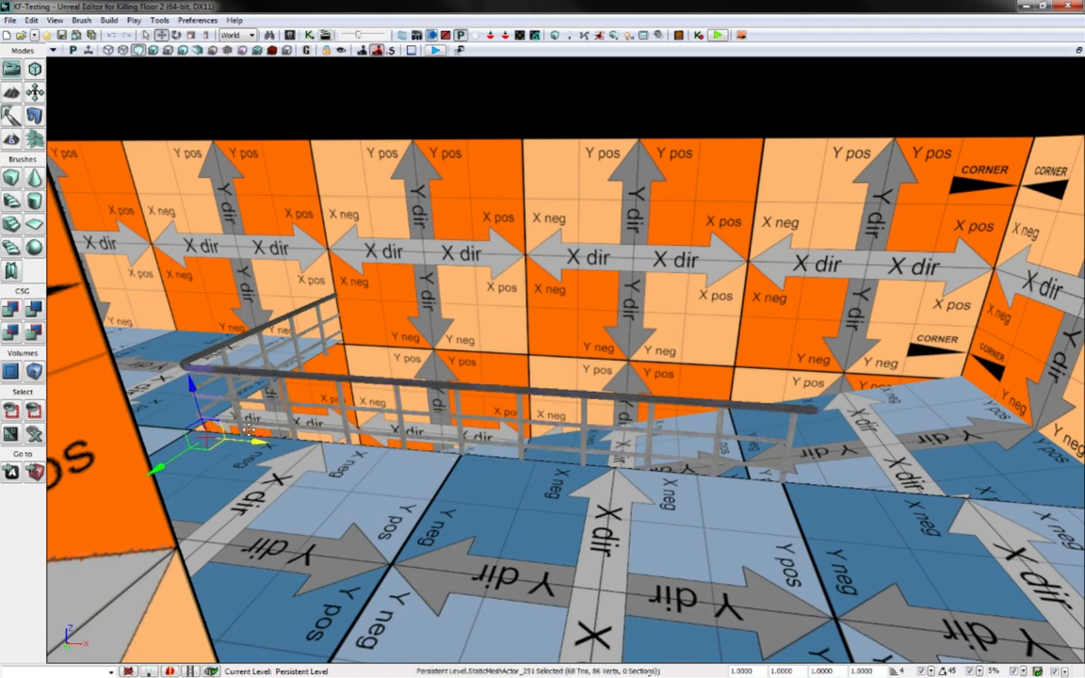
{"action": "right_click_drag", "start_coordinate": [247, 429], "coordinate": [322, 467]}
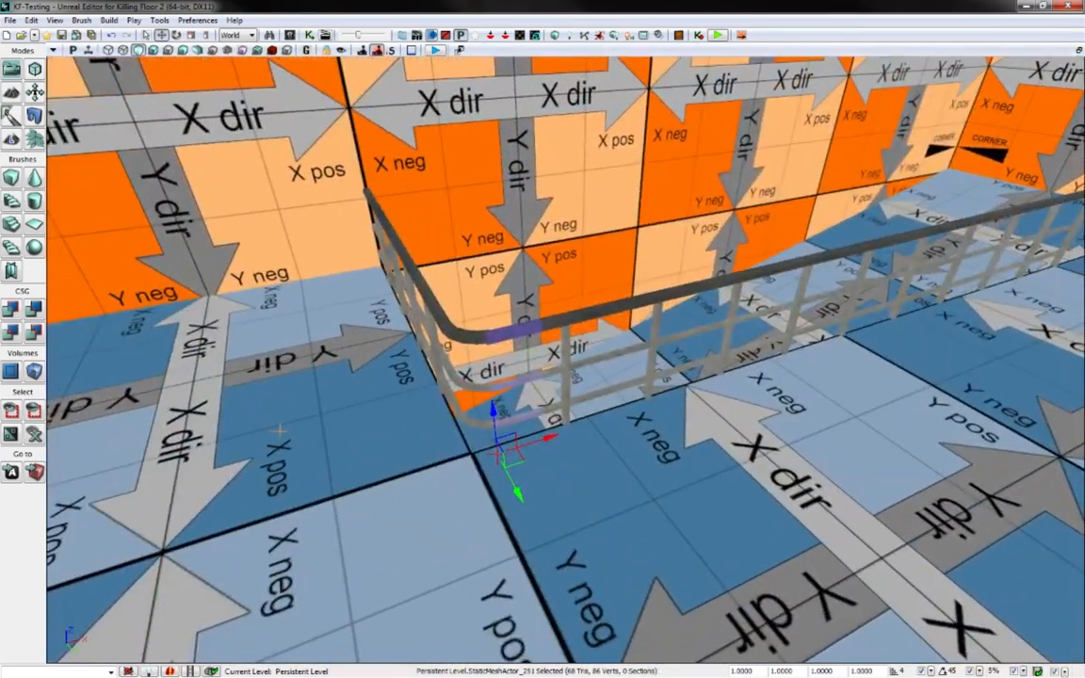
{"action": "key", "text": "ctrl+z"}
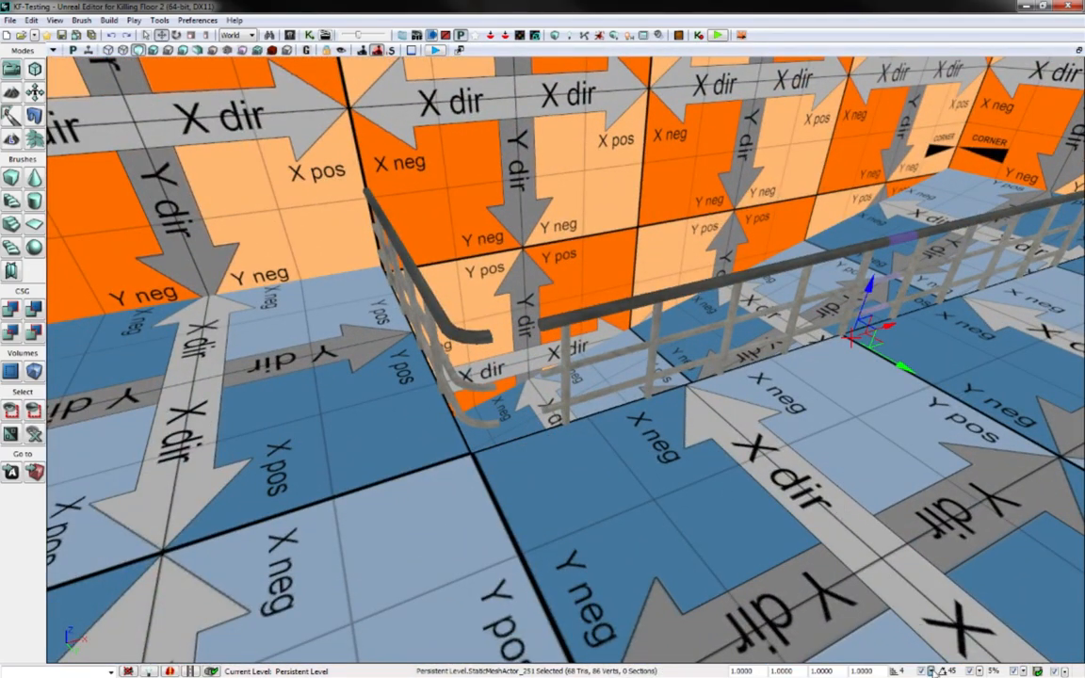
{"action": "left_click", "coordinate": [930, 670]}
{"action": "left_click", "coordinate": [877, 559]}
{"action": "left_click_drag", "start_coordinate": [882, 326], "coordinate": [544, 433]}
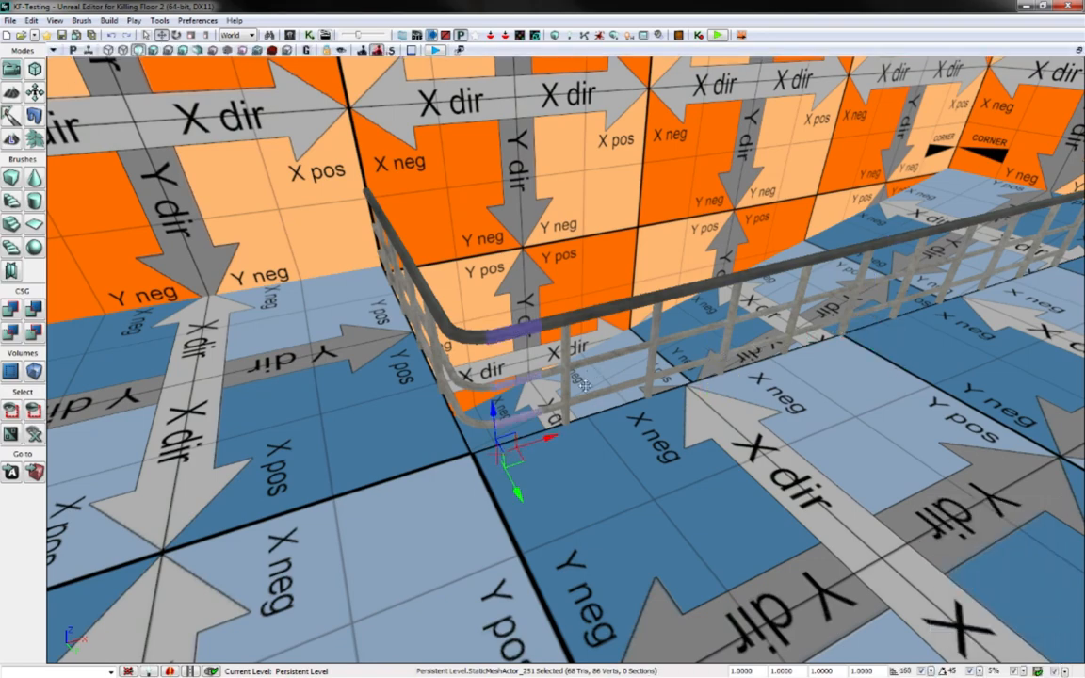
Select the short-edge railing's turn piece, straight section and wall end piece
{"action": "right_click_drag", "start_coordinate": [527, 447], "coordinate": [538, 358]}
{"action": "left_click_drag", "start_coordinate": [539, 358], "coordinate": [535, 264]}
{"action": "right_click_drag", "start_coordinate": [565, 376], "coordinate": [572, 427]}
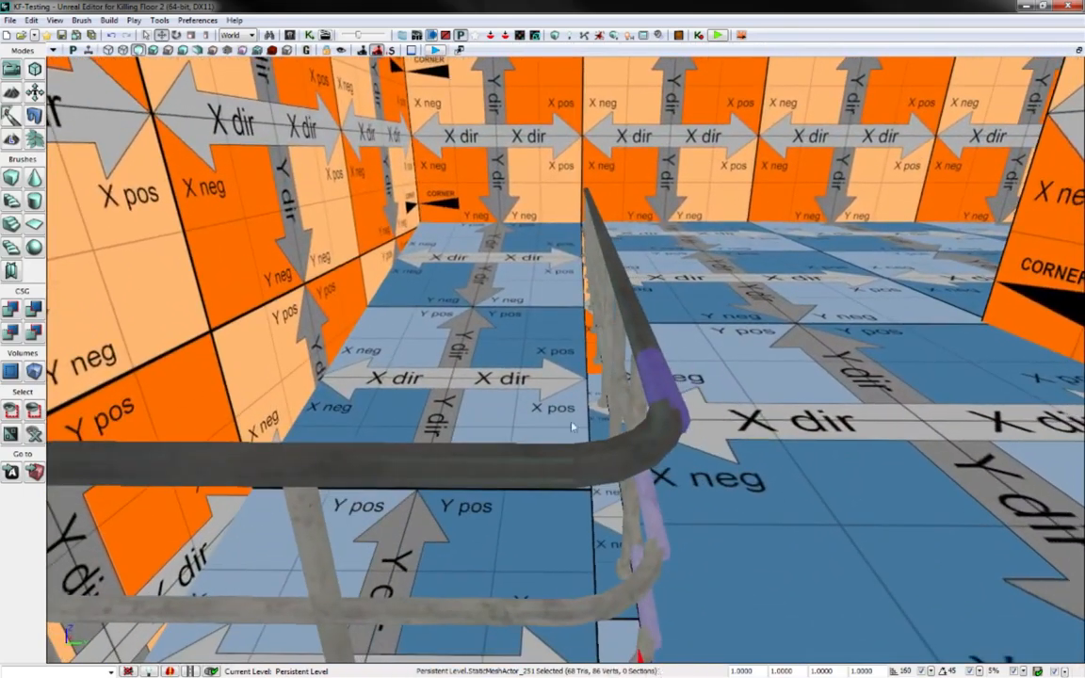
{"action": "left_click", "coordinate": [586, 461]}
{"action": "left_click", "coordinate": [461, 470], "text": "ctrl"}
{"action": "right_click_drag", "start_coordinate": [462, 470], "coordinate": [400, 466]}
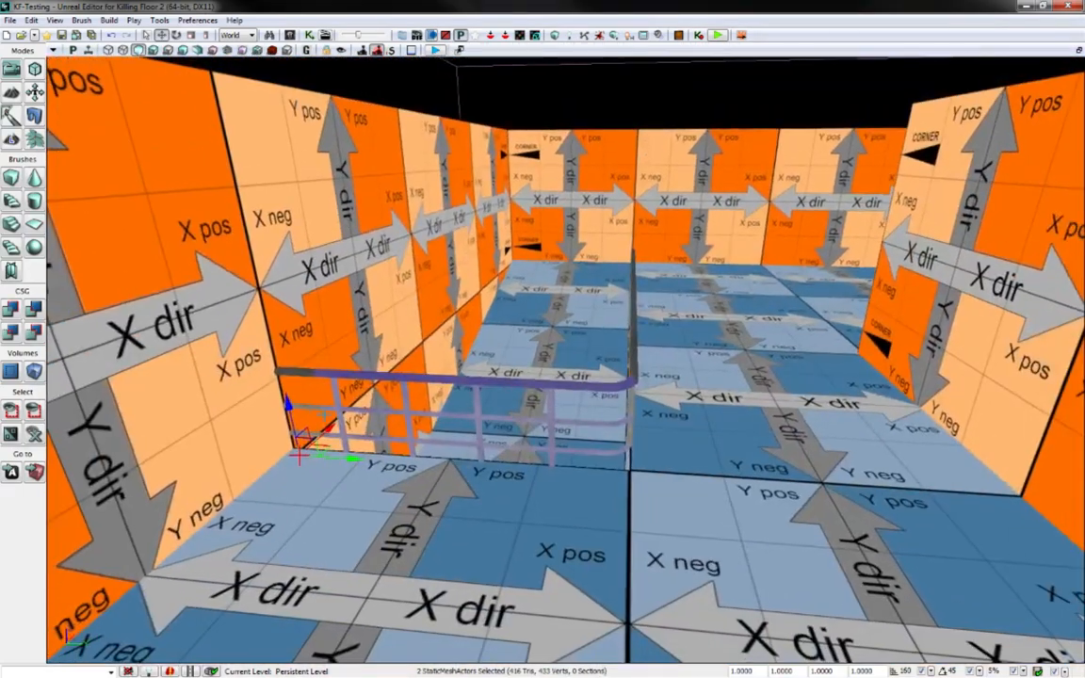
{"action": "left_click", "coordinate": [299, 375], "text": "ctrl"}
{"action": "right_click_drag", "start_coordinate": [459, 399], "coordinate": [421, 423]}
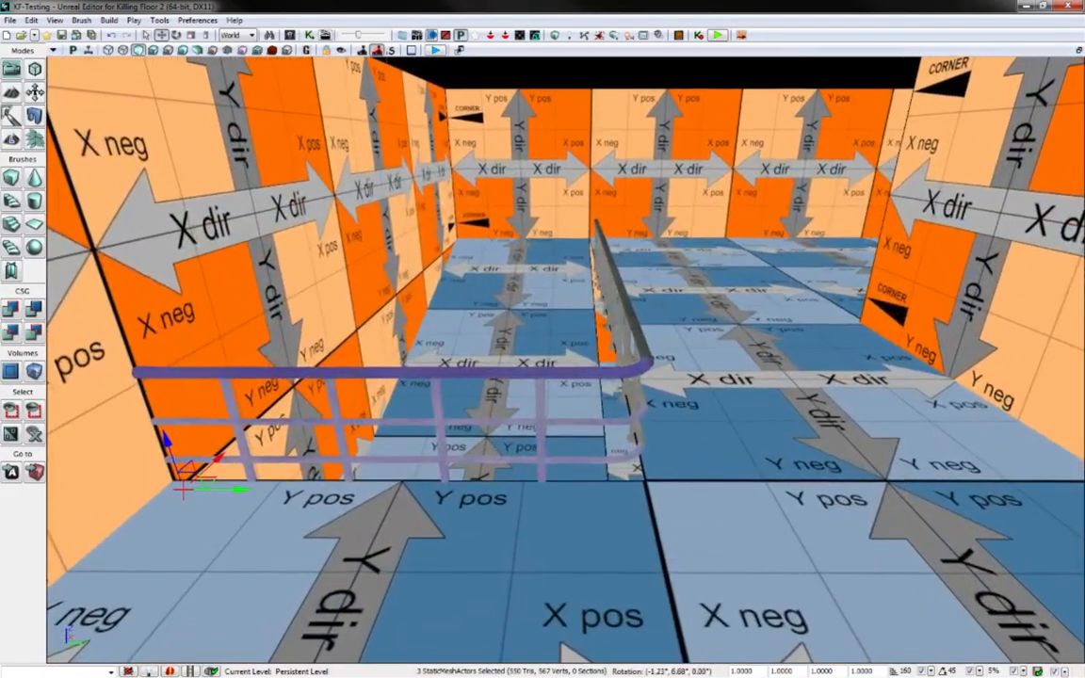
Set the drag grid snap to 2 and nudge the short-edge railing along Y so its turn meets the long railing's connector
{"action": "left_click", "coordinate": [933, 669]}
{"action": "left_click", "coordinate": [968, 541]}
{"action": "mouse_move", "coordinate": [678, 464]}
{"action": "right_mouse_down"}
{"action": "mouse_move", "coordinate": [670, 454]}
{"action": "mouse_move", "coordinate": [663, 471]}
{"action": "mouse_move", "coordinate": [677, 473]}
{"action": "right_mouse_up"}
{"action": "right_click_drag", "start_coordinate": [433, 538], "coordinate": [433, 524]}
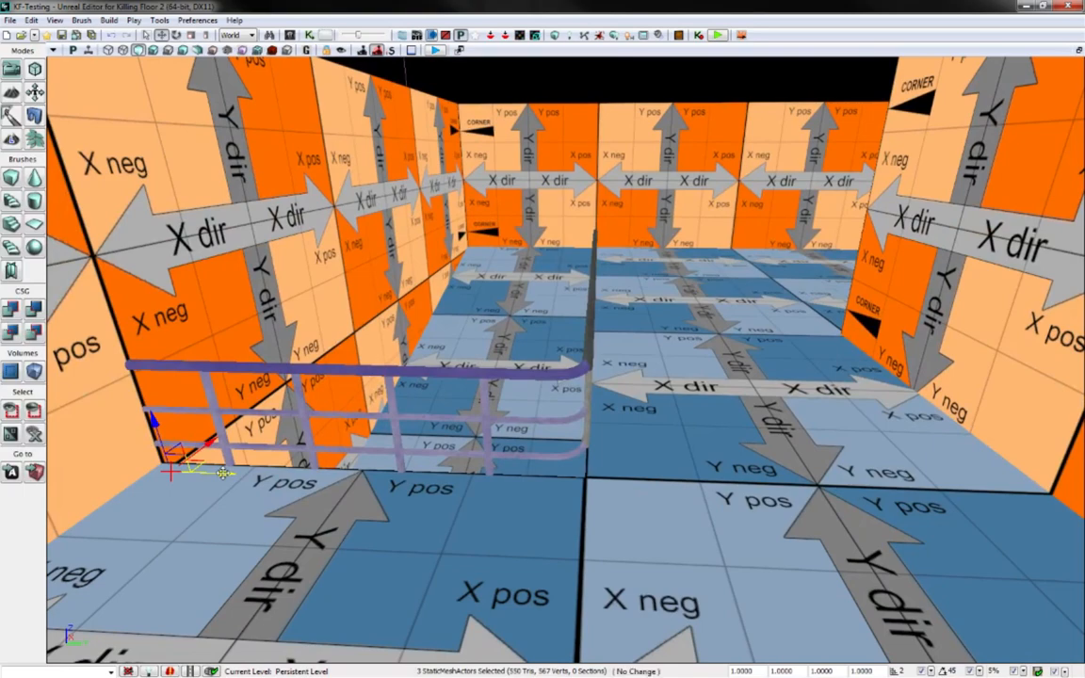
{"action": "left_click_drag", "start_coordinate": [224, 473], "coordinate": [222, 473]}
{"action": "key", "text": "w"}
{"action": "right_click_drag", "start_coordinate": [222, 473], "coordinate": [226, 463]}
{"action": "key", "text": "s"}
{"action": "key", "text": "w"}
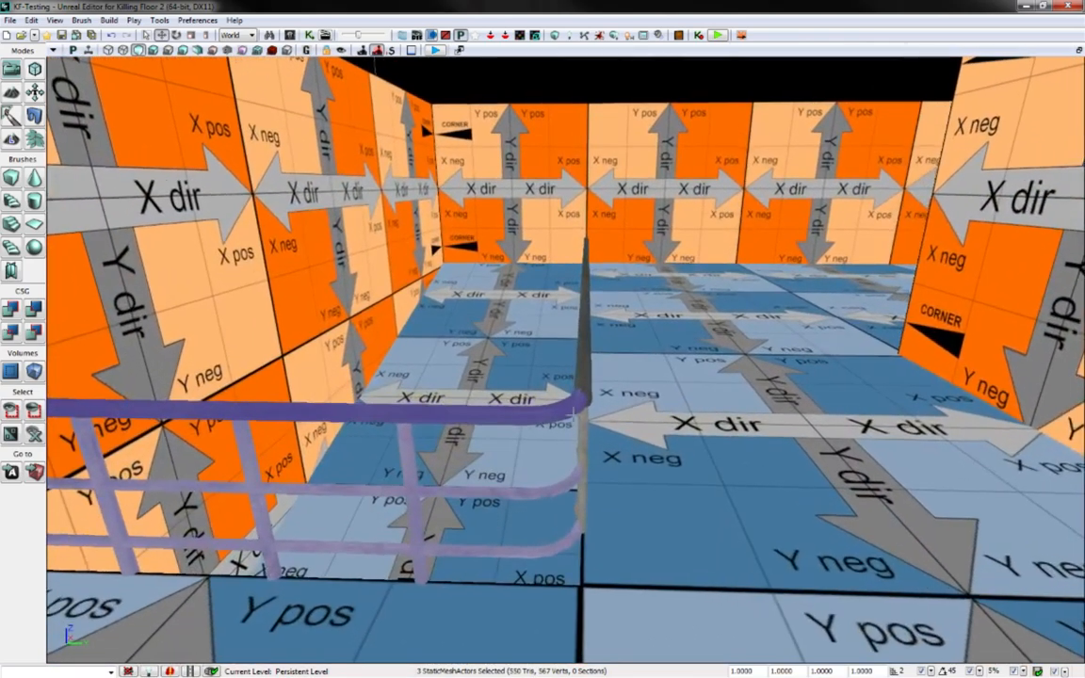
Move the selected railing pieces' pivot to the handrail bend, set the drag grid snap to 1 and nudge them along Y onto the corner connector
{"action": "right_click", "coordinate": [563, 410]}
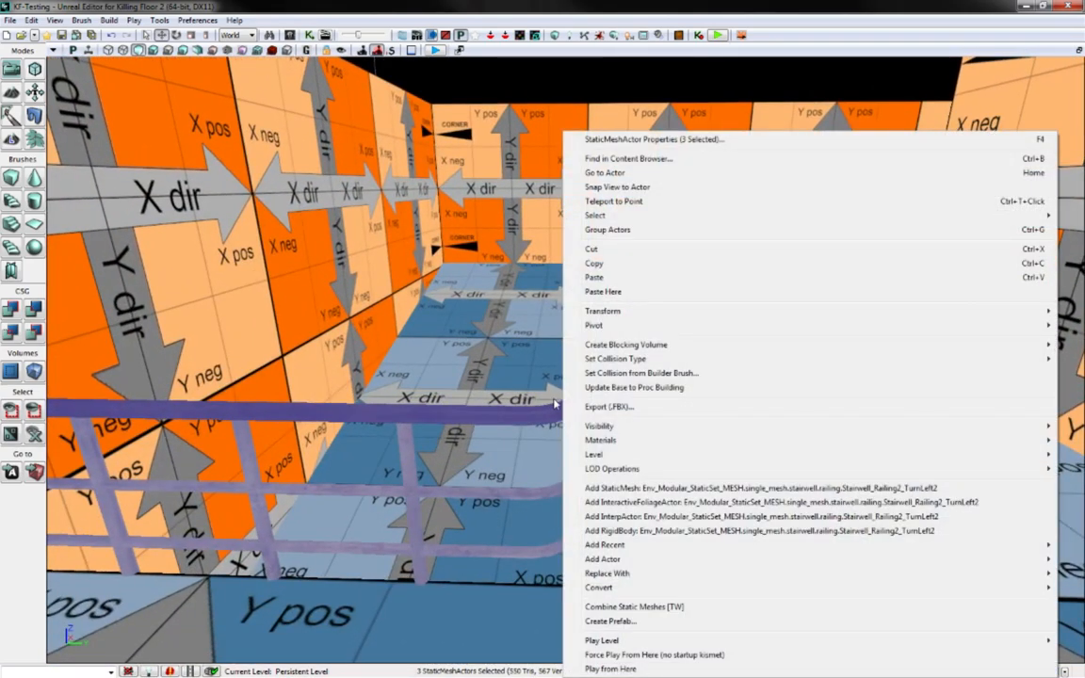
{"action": "mouse_move", "coordinate": [599, 331]}
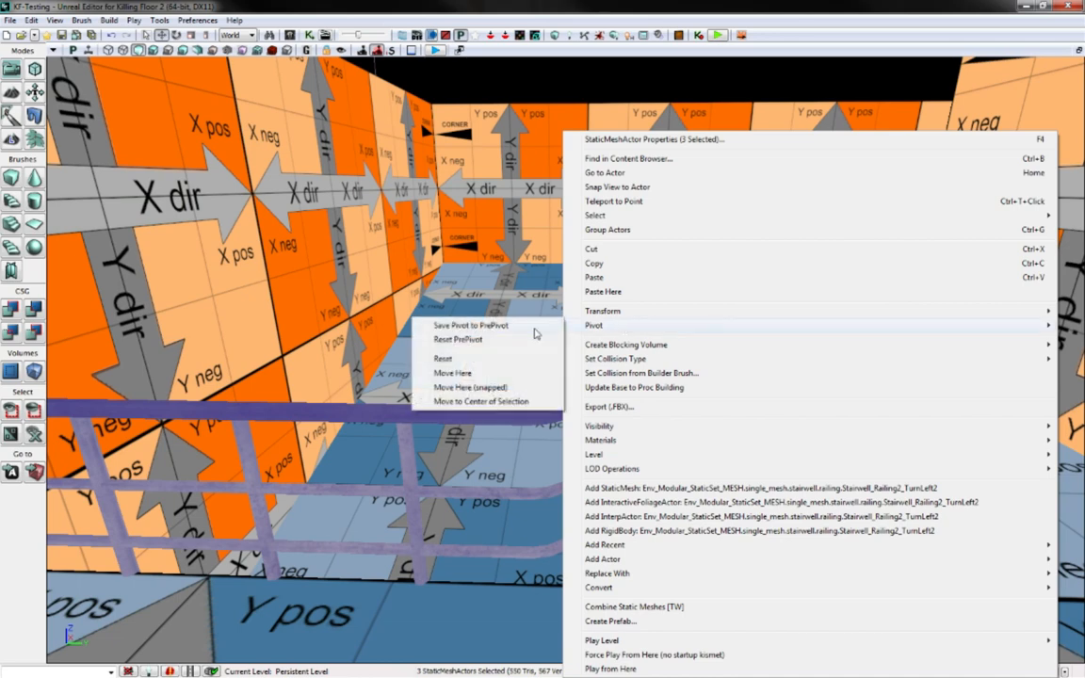
{"action": "left_click", "coordinate": [498, 374]}
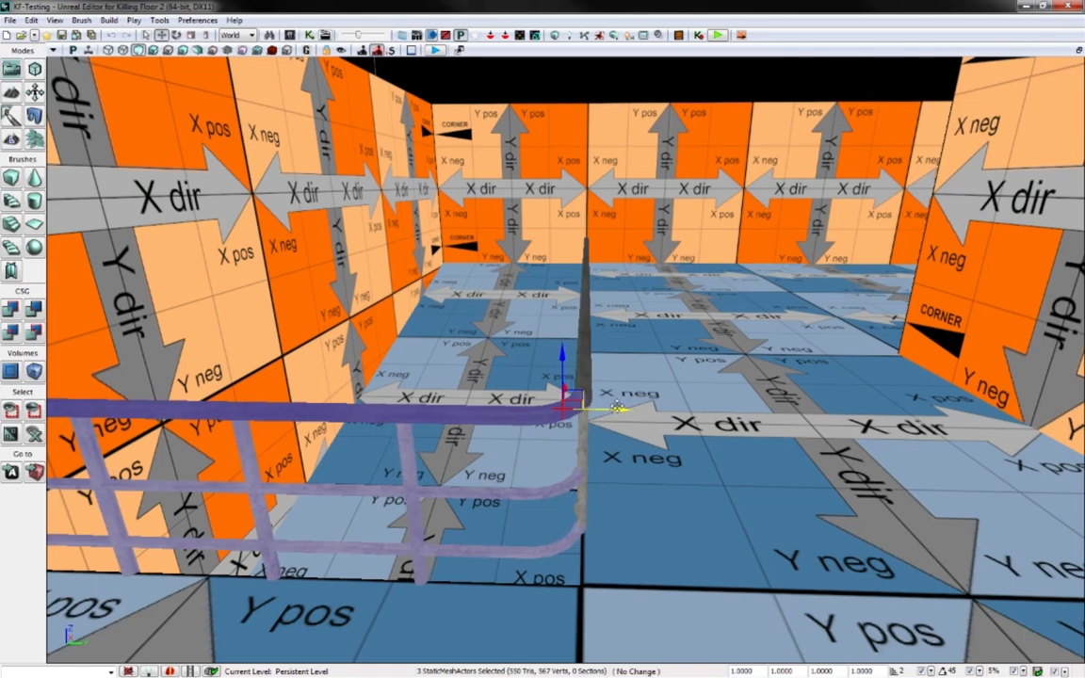
{"action": "left_click", "coordinate": [932, 670]}
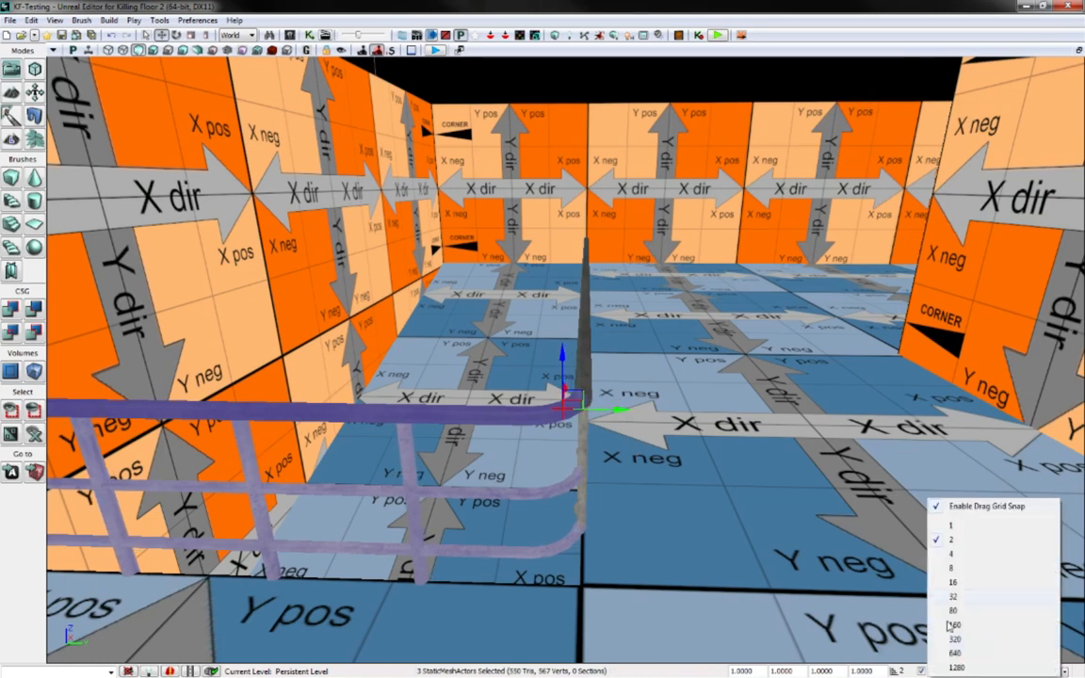
{"action": "left_click", "coordinate": [979, 524]}
{"action": "left_click_drag", "start_coordinate": [620, 410], "coordinate": [625, 410]}
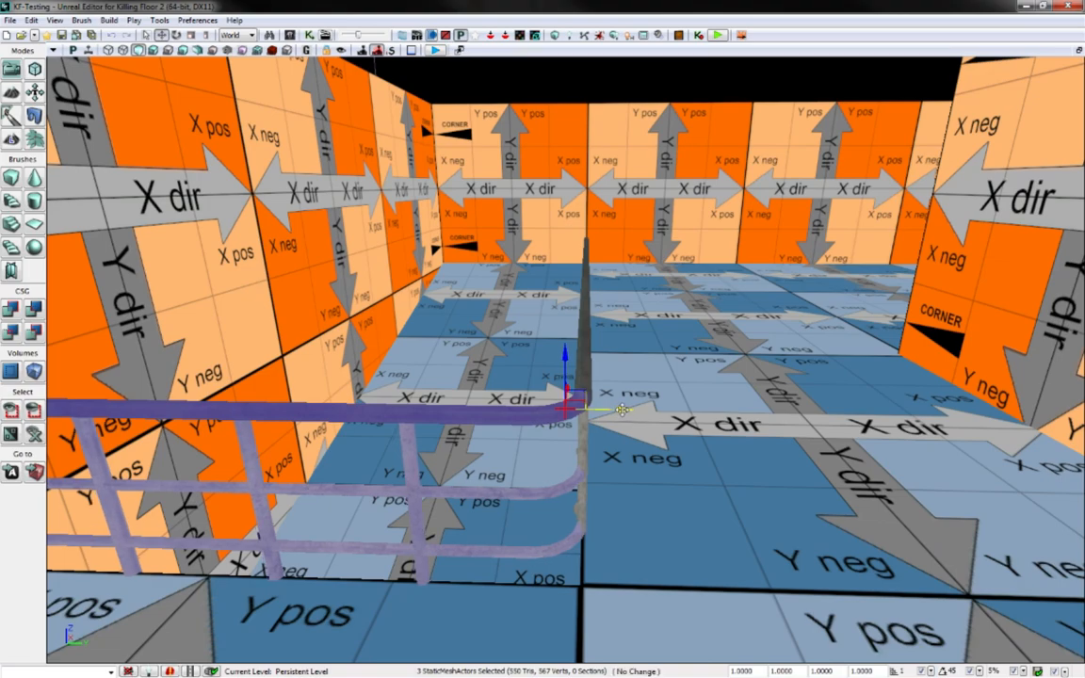
{"action": "left_click", "coordinate": [630, 416]}
{"action": "right_click_drag", "start_coordinate": [631, 417], "coordinate": [387, 386]}
{"action": "key", "text": "w"}
{"action": "key", "text": "w"}
{"action": "mouse_move", "coordinate": [387, 386]}
{"action": "left_mouse_down"}
{"action": "mouse_move", "coordinate": [373, 407]}
{"action": "mouse_move", "coordinate": [382, 407]}
{"action": "left_mouse_up"}
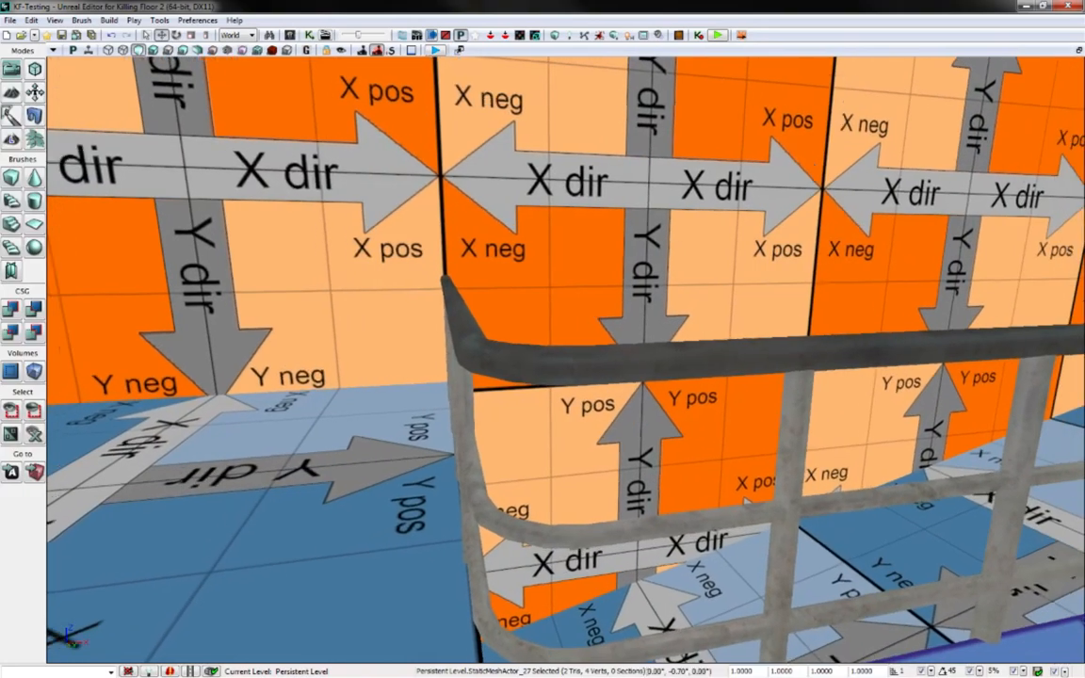
Set the drag grid snap to 160 and open the Wall window mesh group in the Env_Modular_StaticSet_MESH package
{"action": "right_click_drag", "start_coordinate": [383, 407], "coordinate": [591, 463]}
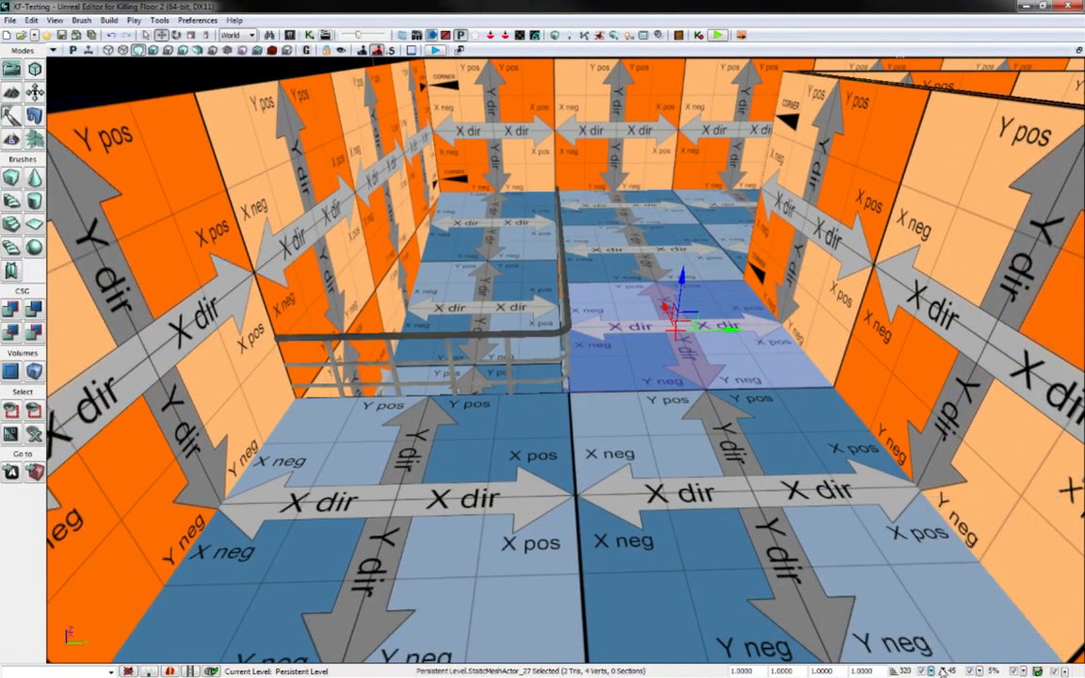
{"action": "right_click_drag", "start_coordinate": [948, 616], "coordinate": [1054, 578]}
{"action": "right_click_drag", "start_coordinate": [565, 376], "coordinate": [490, 365]}
{"action": "right_click_drag", "start_coordinate": [786, 396], "coordinate": [835, 396]}
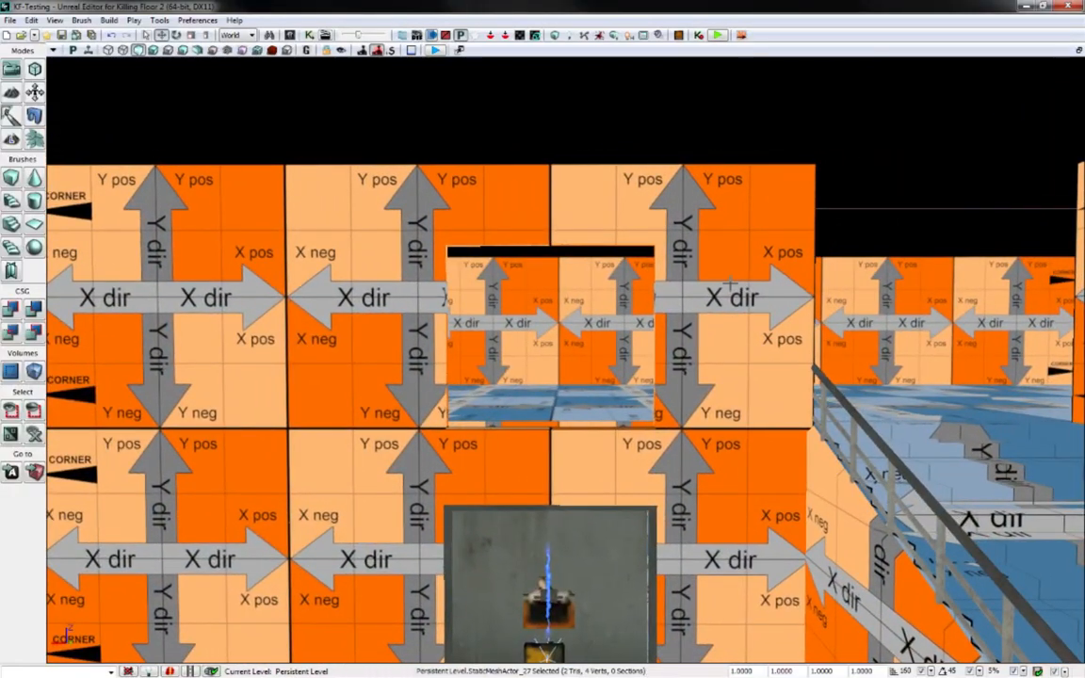
{"action": "left_click_drag", "start_coordinate": [1083, 76], "coordinate": [629, 97]}
{"action": "left_click_drag", "start_coordinate": [761, 205], "coordinate": [1046, 207]}
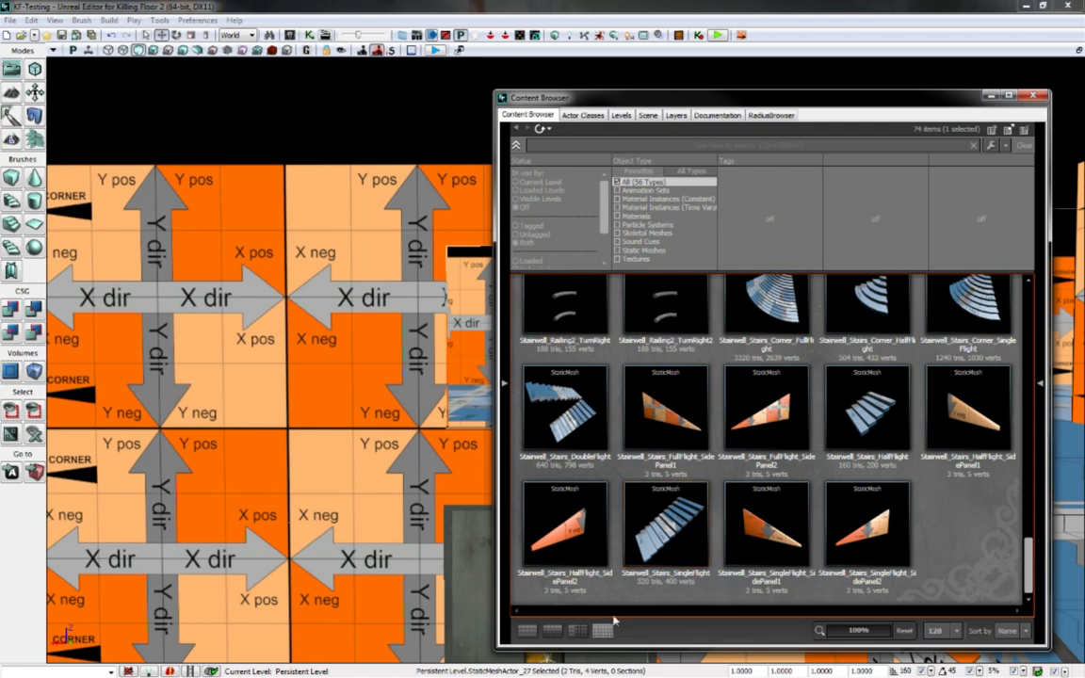
{"action": "left_click", "coordinate": [504, 385]}
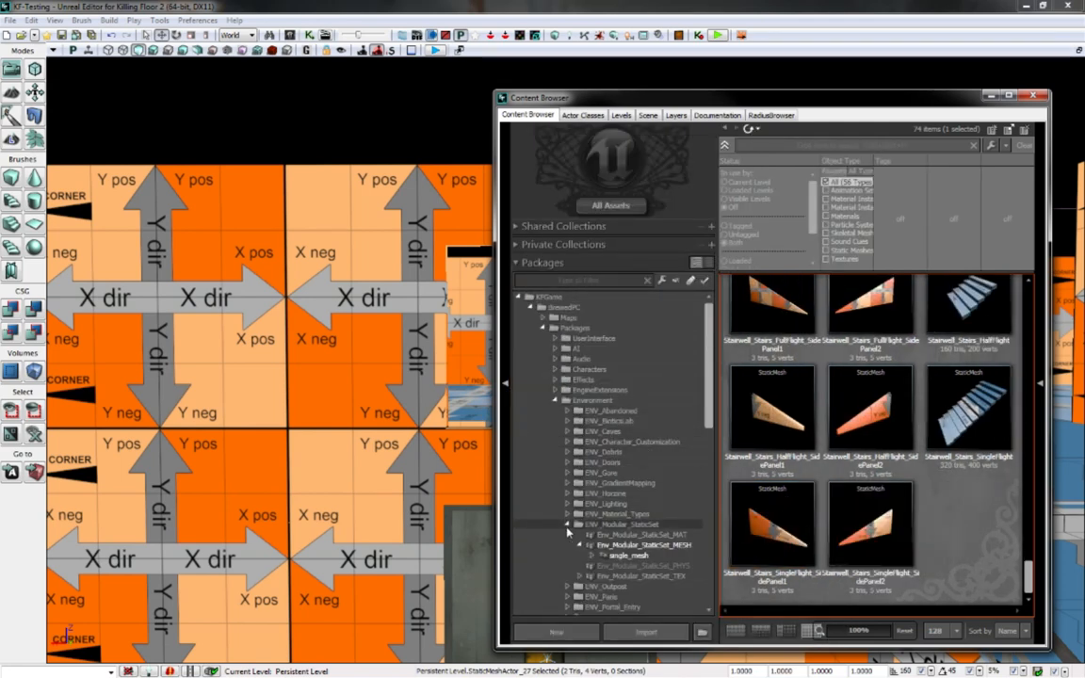
{"action": "double_click", "coordinate": [628, 554]}
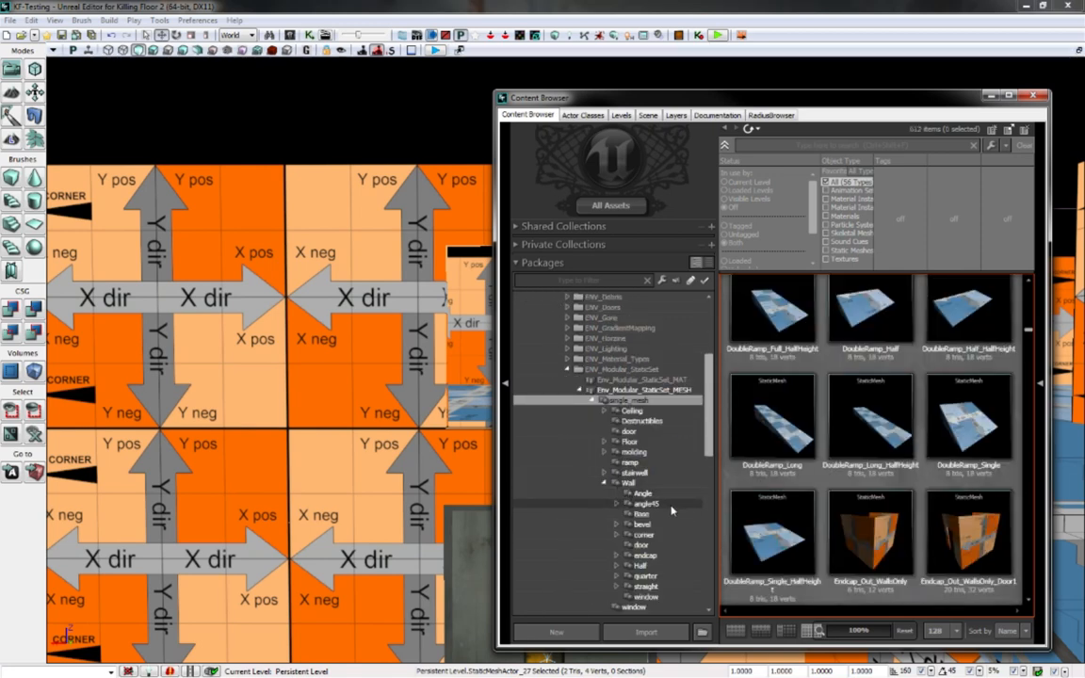
{"action": "scroll", "coordinate": [604, 488], "scroll_direction": "down", "scroll_amount": 1}
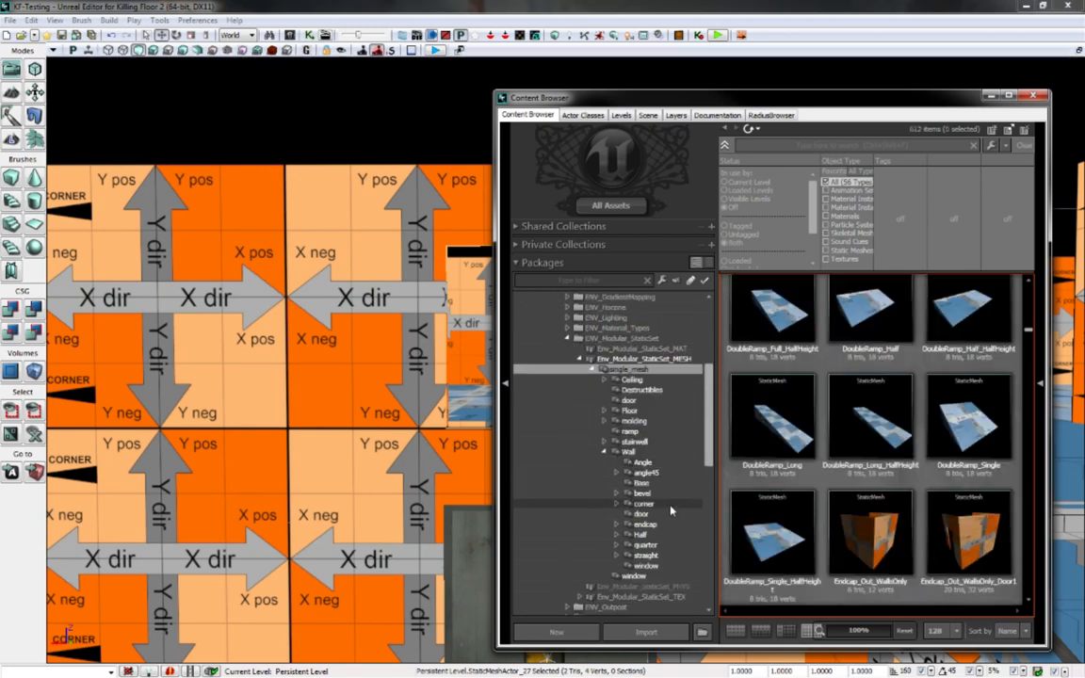
{"action": "left_click", "coordinate": [646, 565]}
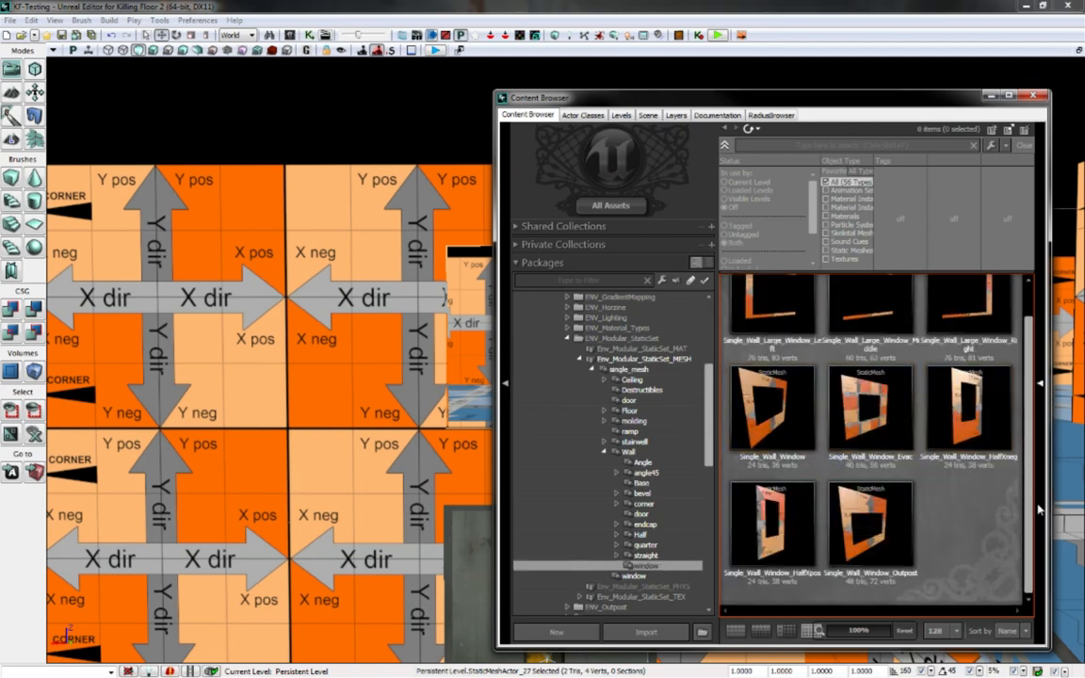
{"action": "left_click_drag", "start_coordinate": [1029, 502], "coordinate": [1033, 479]}
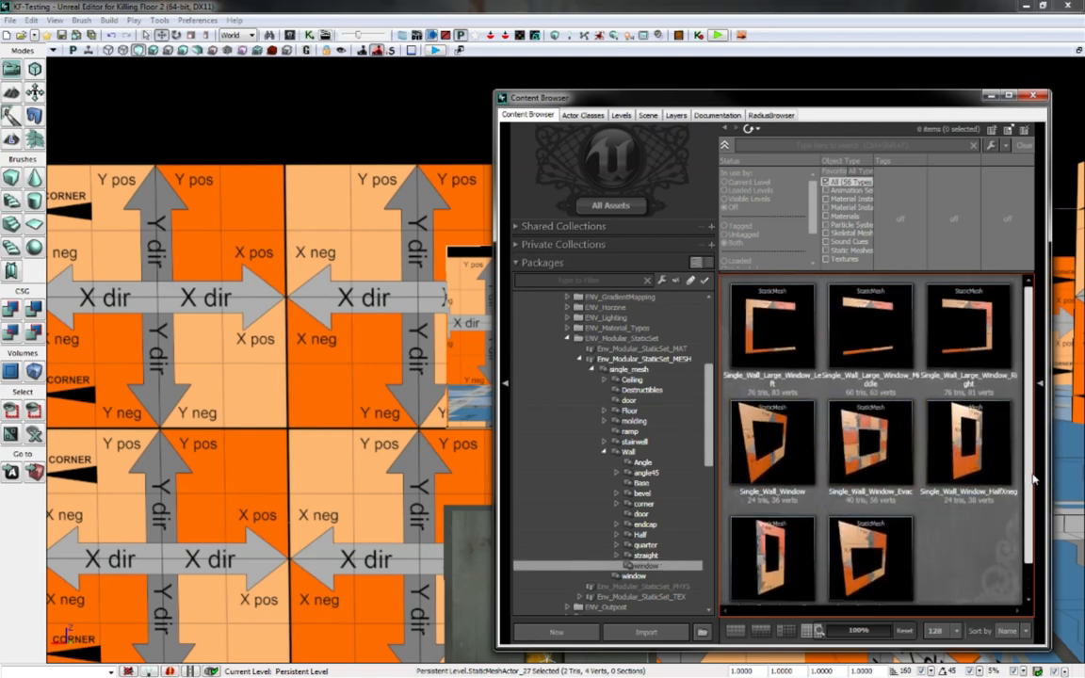
Replace the near face of the second-storey wall above the wide metal door with Single_Wall_Large_Window_Left
{"action": "left_click", "coordinate": [790, 336]}
{"action": "left_click", "coordinate": [417, 251]}
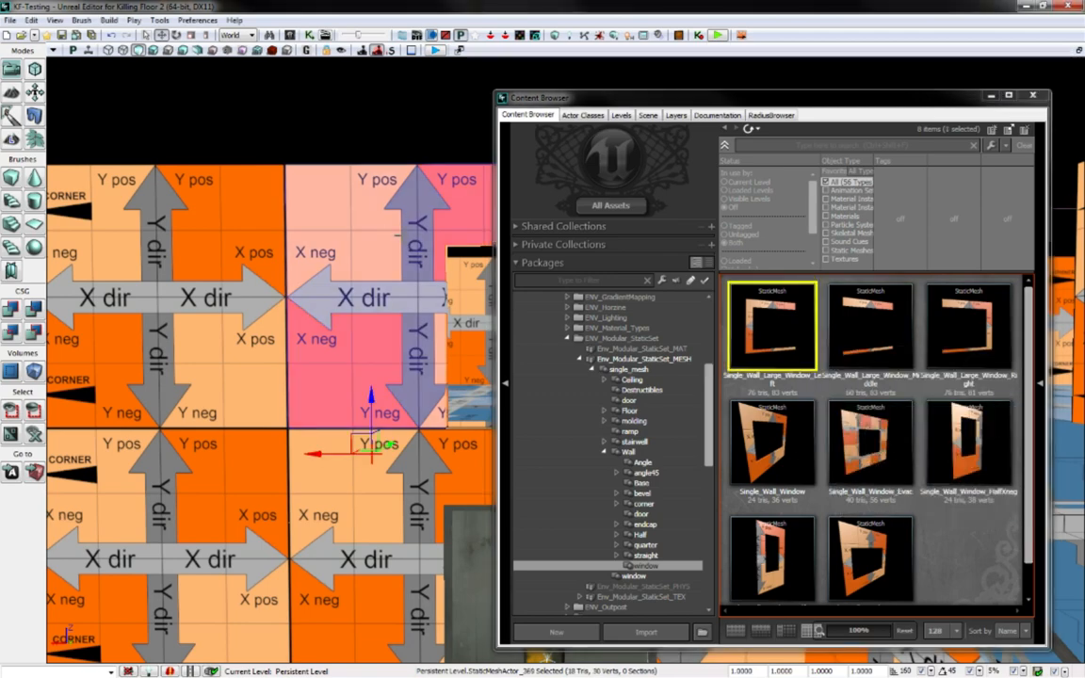
{"action": "left_click_drag", "start_coordinate": [614, 103], "coordinate": [929, 139]}
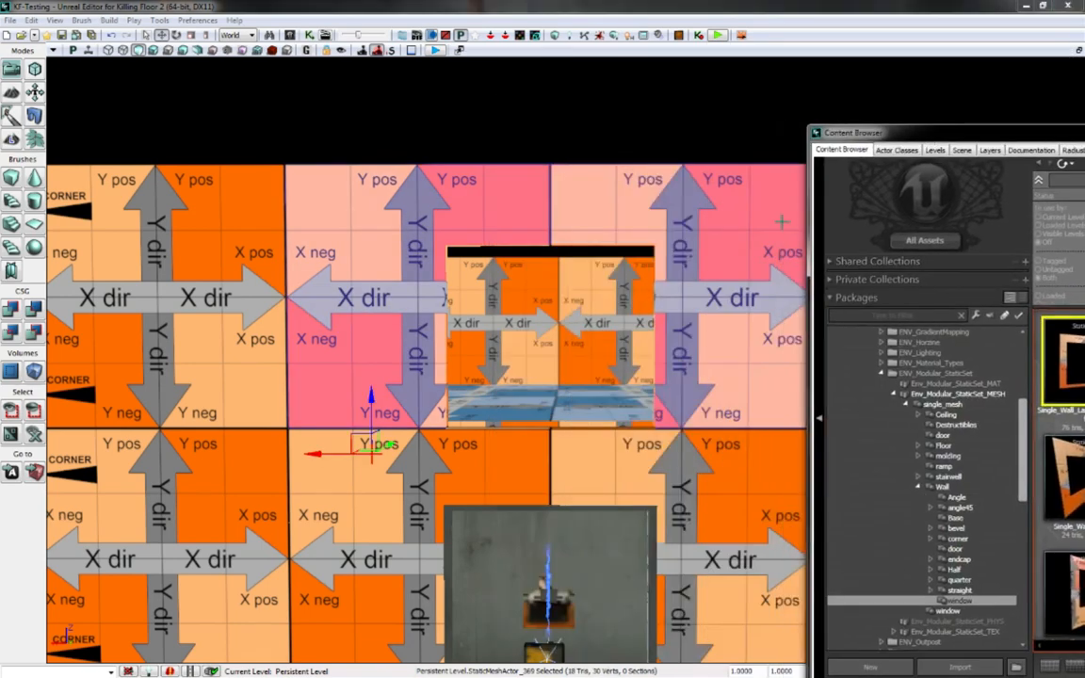
{"action": "right_click_drag", "start_coordinate": [781, 222], "coordinate": [711, 224]}
{"action": "right_click_drag", "start_coordinate": [558, 215], "coordinate": [556, 229]}
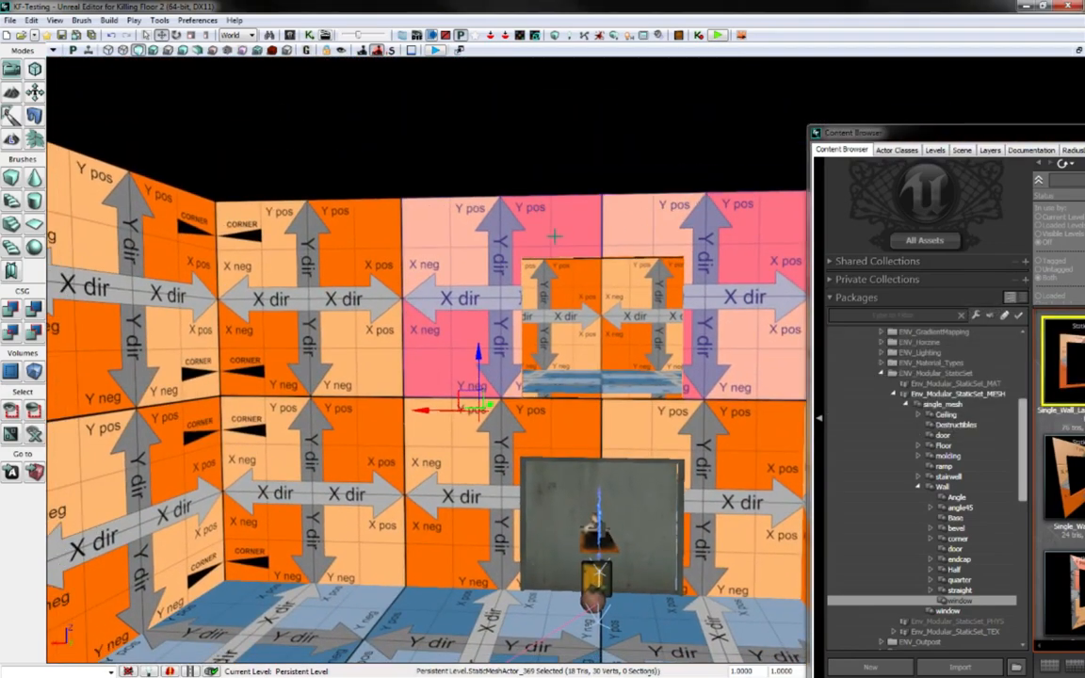
{"action": "right_click", "coordinate": [555, 237]}
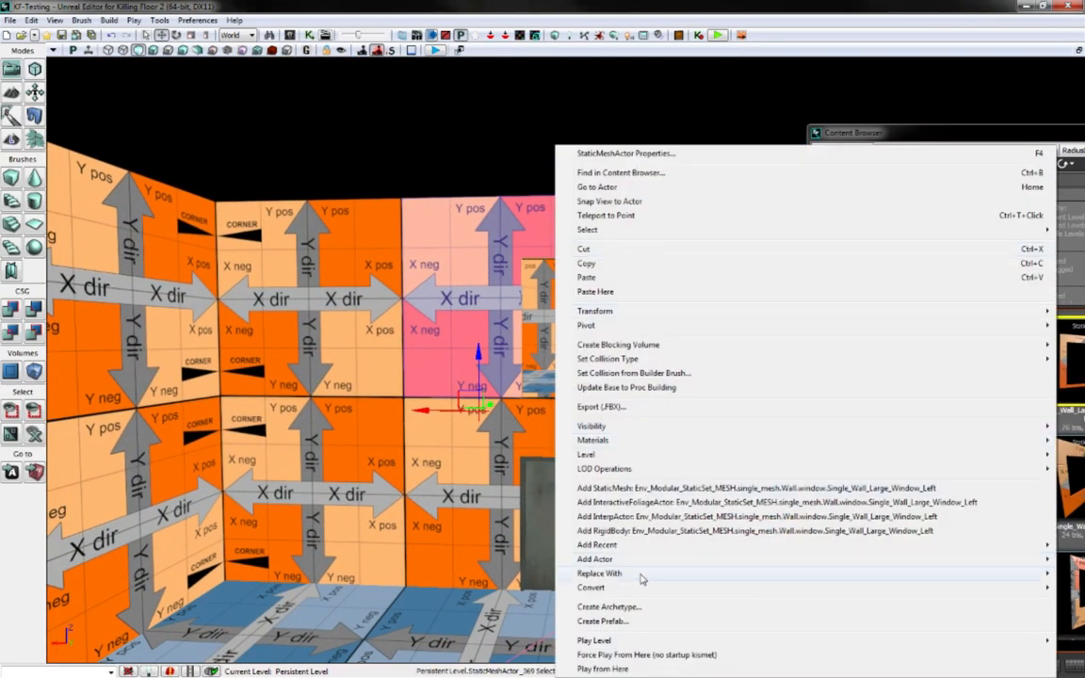
{"action": "left_click", "coordinate": [522, 321]}
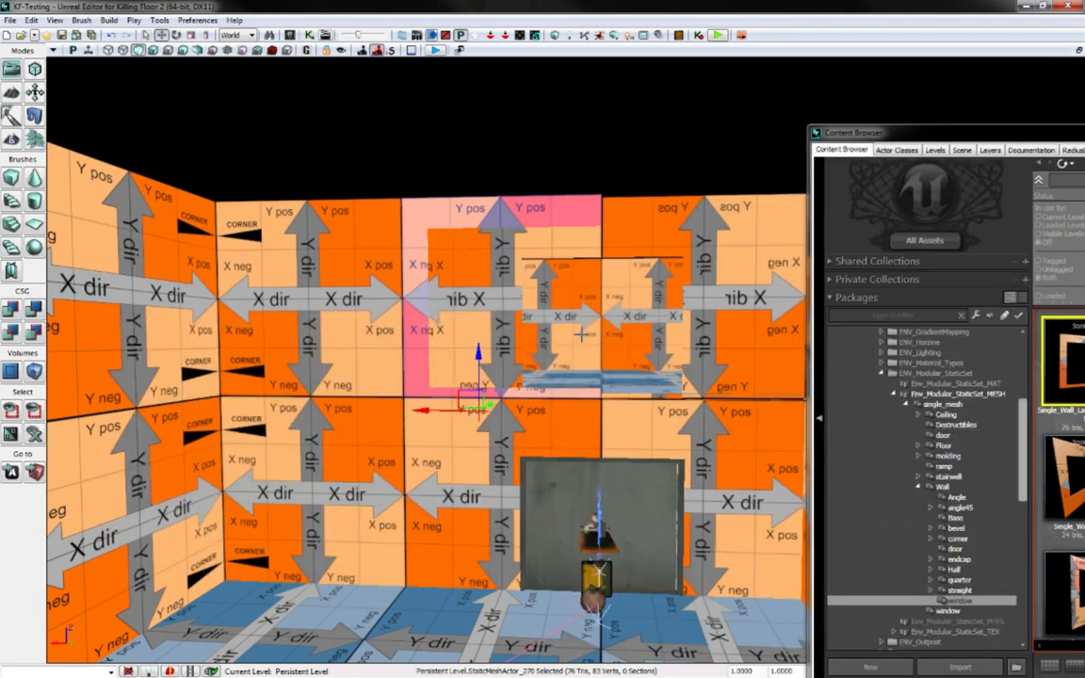
Replace the wall face behind the new window opening with Single_Wall_Large_Window_Left as well
{"action": "left_click", "coordinate": [650, 264]}
{"action": "right_click", "coordinate": [723, 256]}
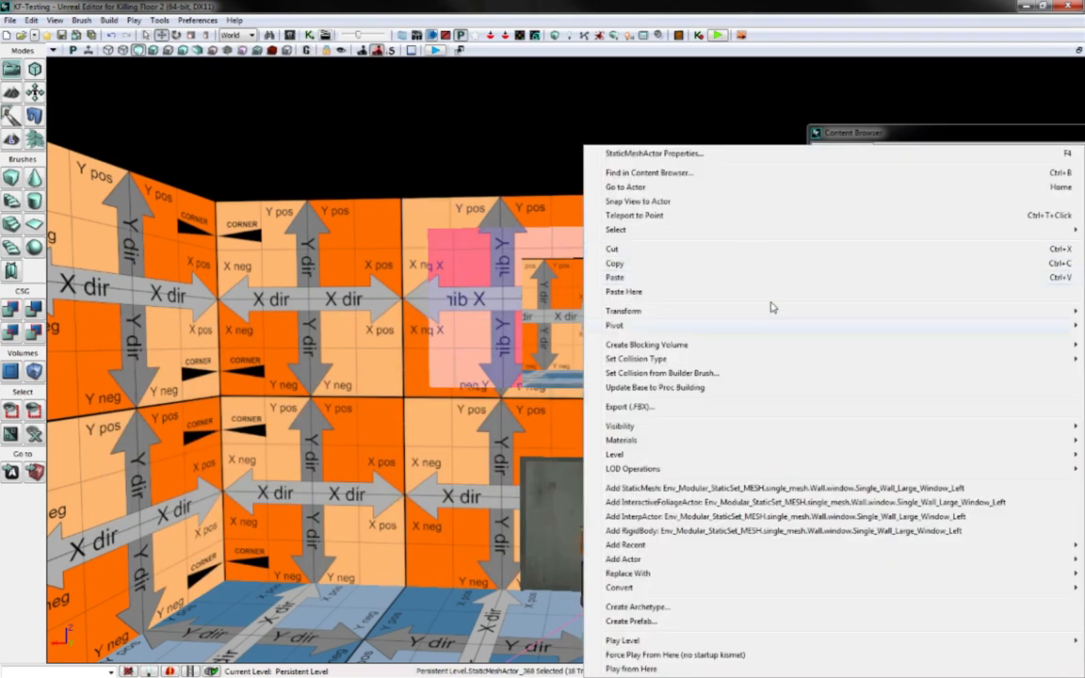
{"action": "mouse_move", "coordinate": [659, 558]}
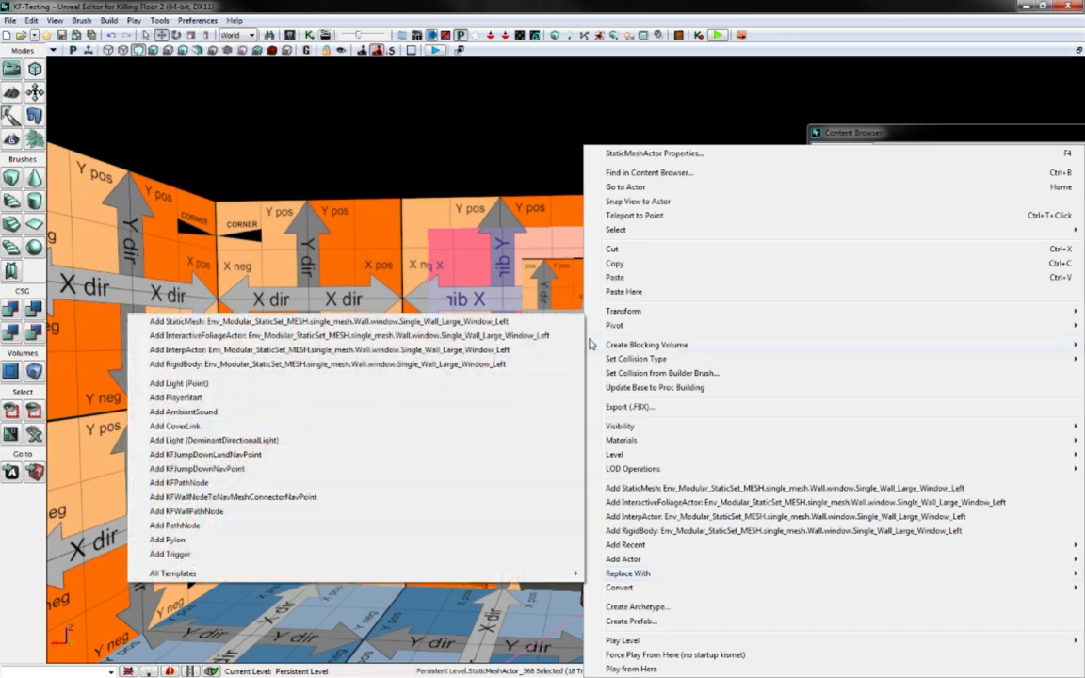
{"action": "left_click", "coordinate": [520, 318]}
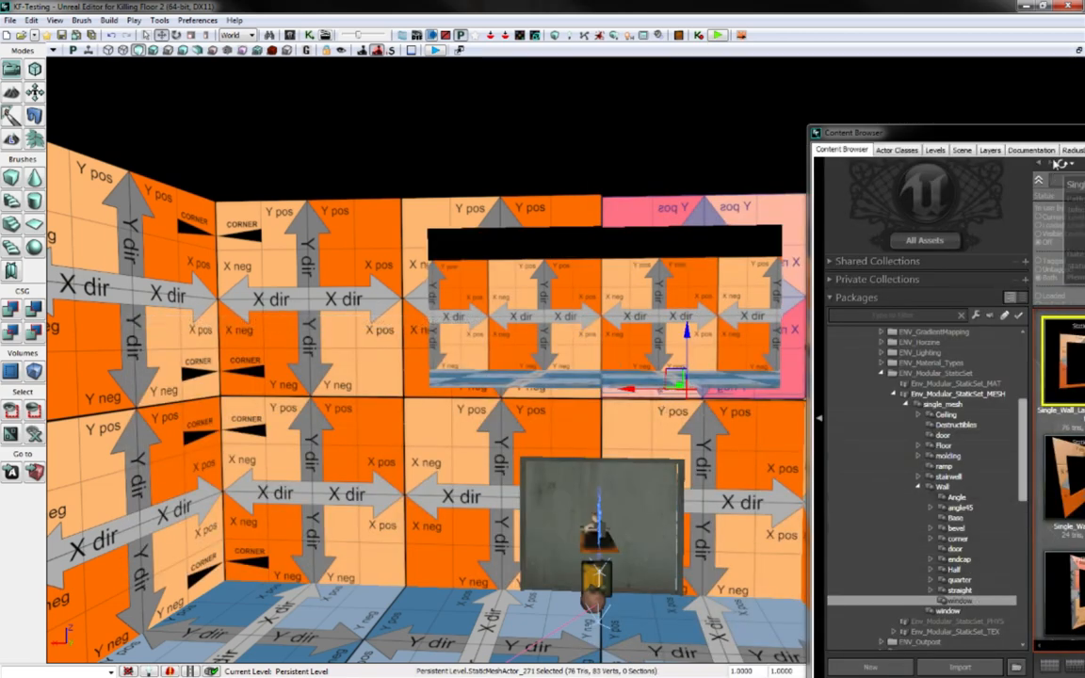
Add Single_Wall_Large_Window_Right to the level and move it into the wall beside the near-face left window piece
{"action": "left_click_drag", "start_coordinate": [949, 133], "coordinate": [706, 111]}
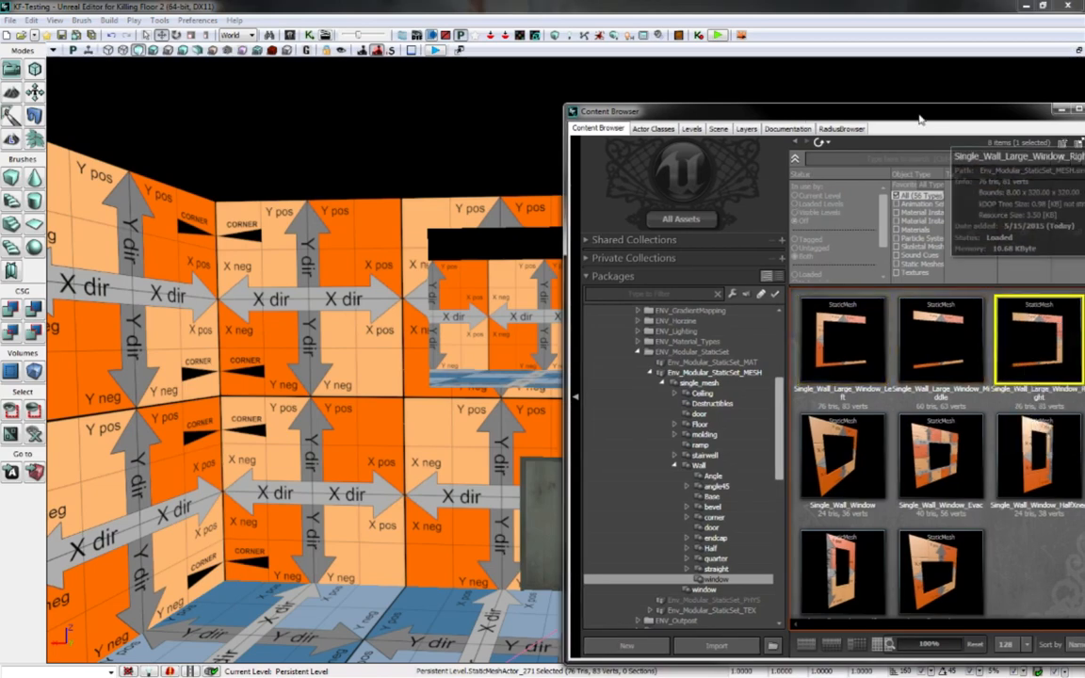
{"action": "left_click_drag", "start_coordinate": [889, 116], "coordinate": [1084, 116]}
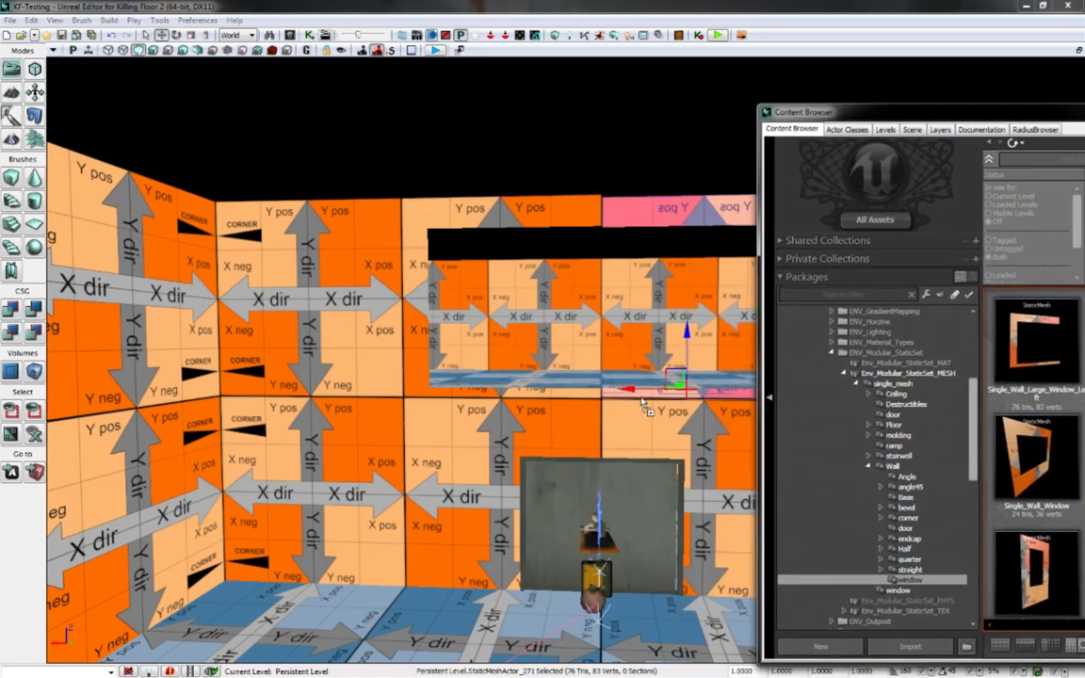
{"action": "left_click_drag", "start_coordinate": [644, 405], "coordinate": [707, 286]}
{"action": "key", "text": "space"}
{"action": "left_click_drag", "start_coordinate": [845, 118], "coordinate": [1083, 147]}
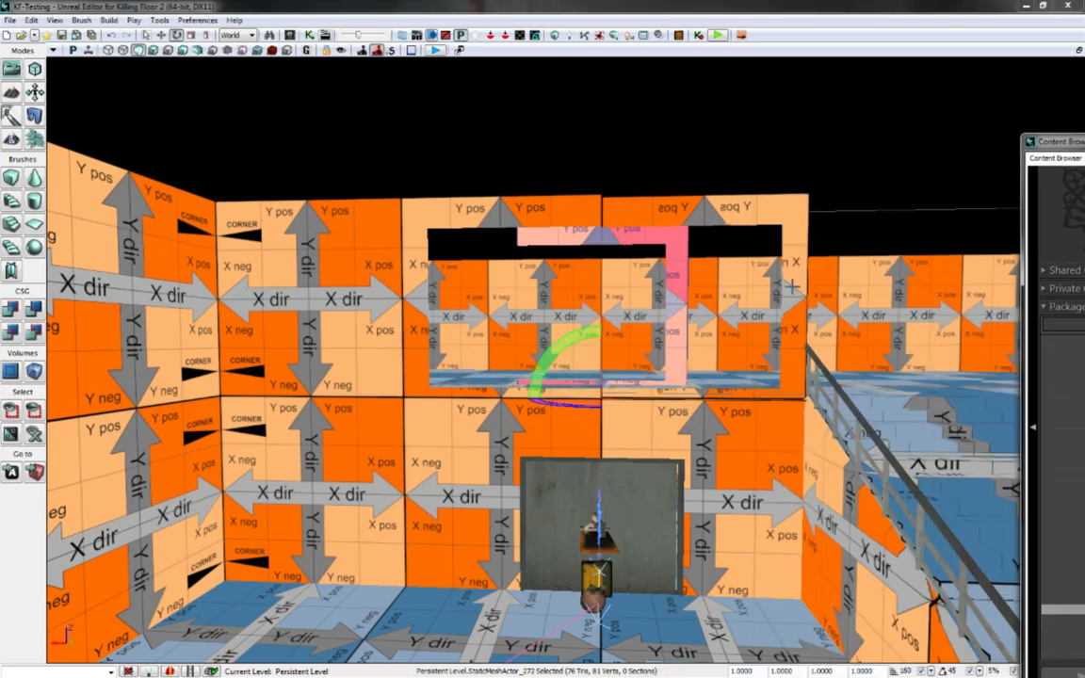
{"action": "right_click_drag", "start_coordinate": [792, 286], "coordinate": [644, 299]}
{"action": "key", "text": "d"}
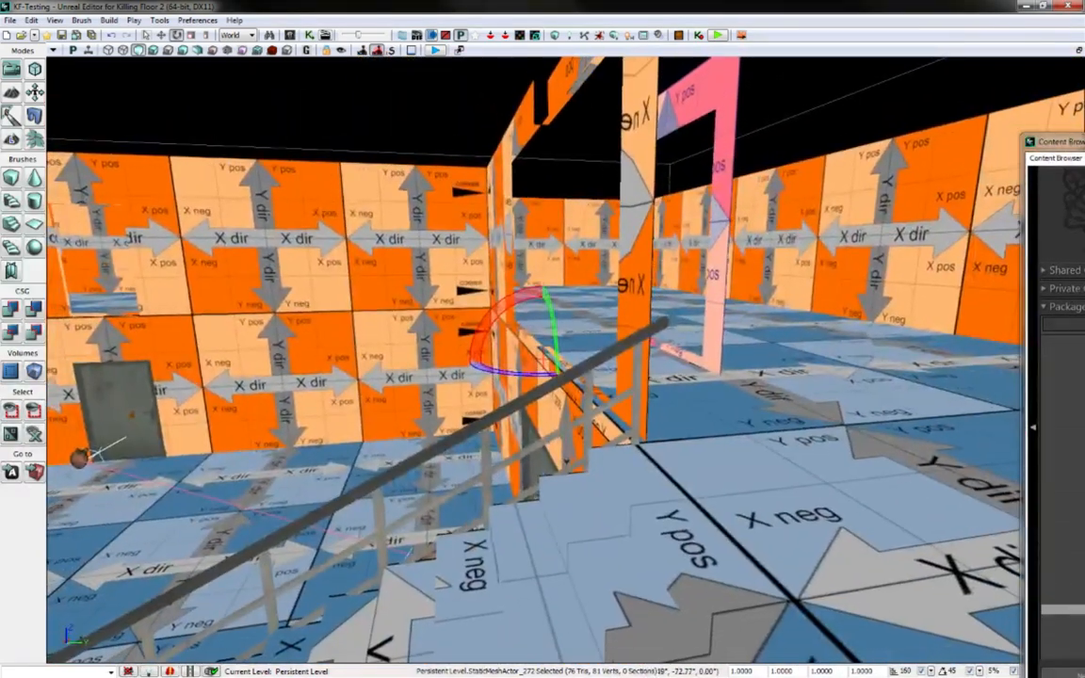
{"action": "key", "text": "space"}
{"action": "left_click_drag", "start_coordinate": [589, 355], "coordinate": [511, 356]}
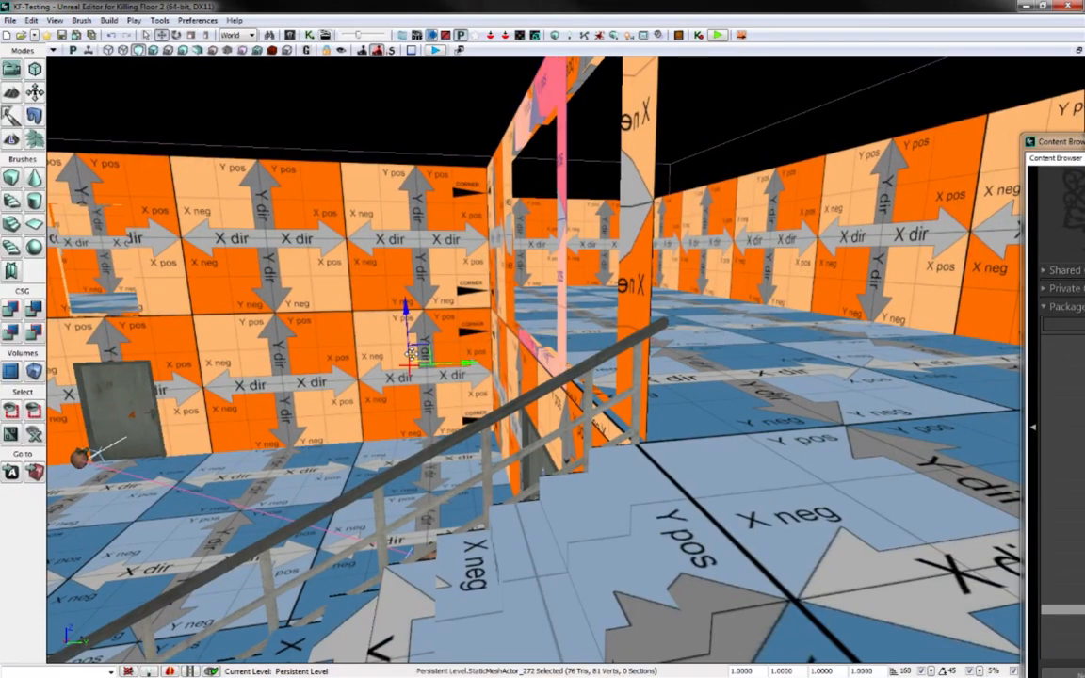
{"action": "left_click_drag", "start_coordinate": [409, 386], "coordinate": [395, 416]}
Place a Single_Wall_Large_Window_Right piece at the other half of the opening and turn it around to face the upper floor
{"action": "key", "text": "w"}
{"action": "right_click_drag", "start_coordinate": [396, 416], "coordinate": [118, 520]}
{"action": "key", "text": "d"}
{"action": "key", "text": "s"}
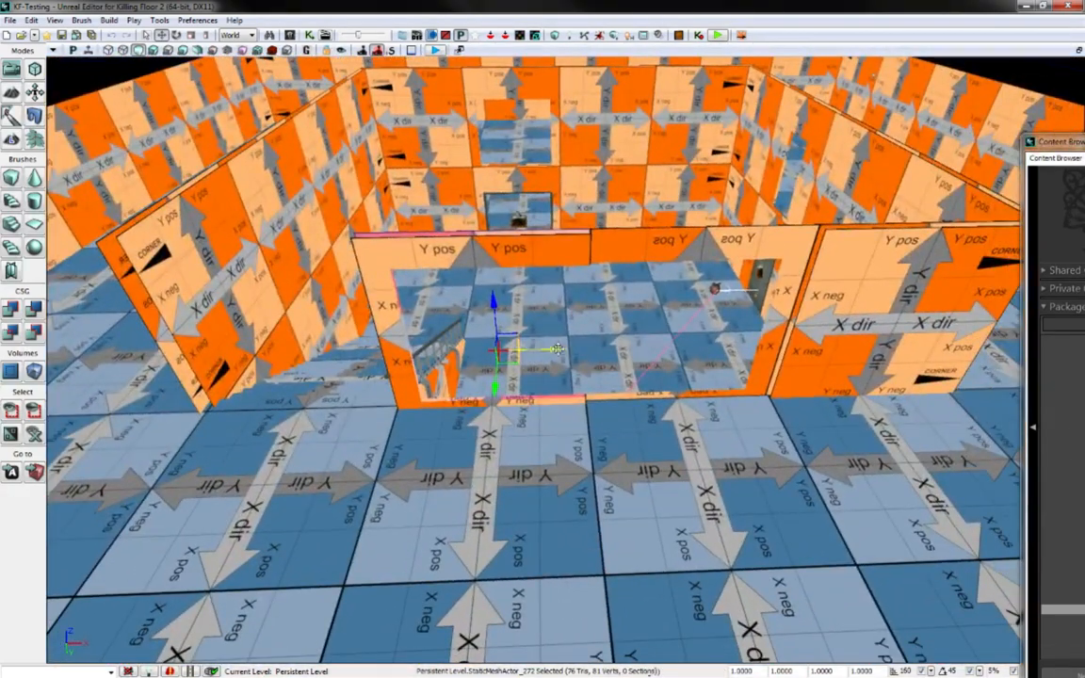
{"action": "left_click", "coordinate": [605, 350]}
{"action": "key", "text": "space"}
{"action": "key", "text": "space"}
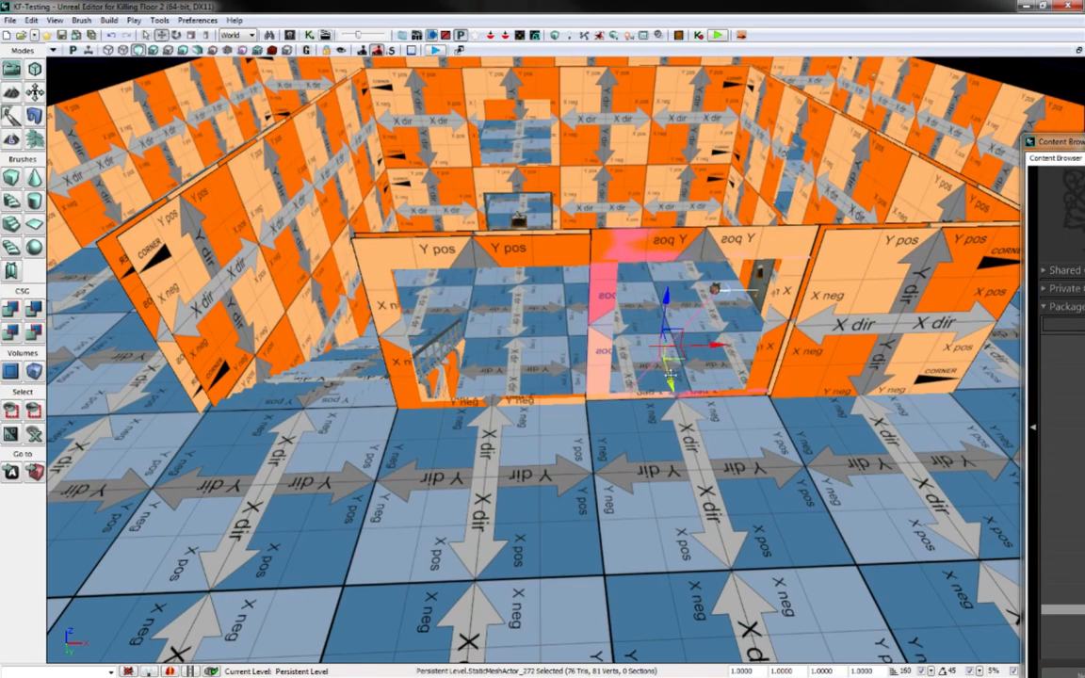
{"action": "key", "text": "space"}
{"action": "left_click_drag", "start_coordinate": [634, 382], "coordinate": [696, 495]}
{"action": "key", "text": "space"}
{"action": "key", "text": "space"}
{"action": "key", "text": "space"}
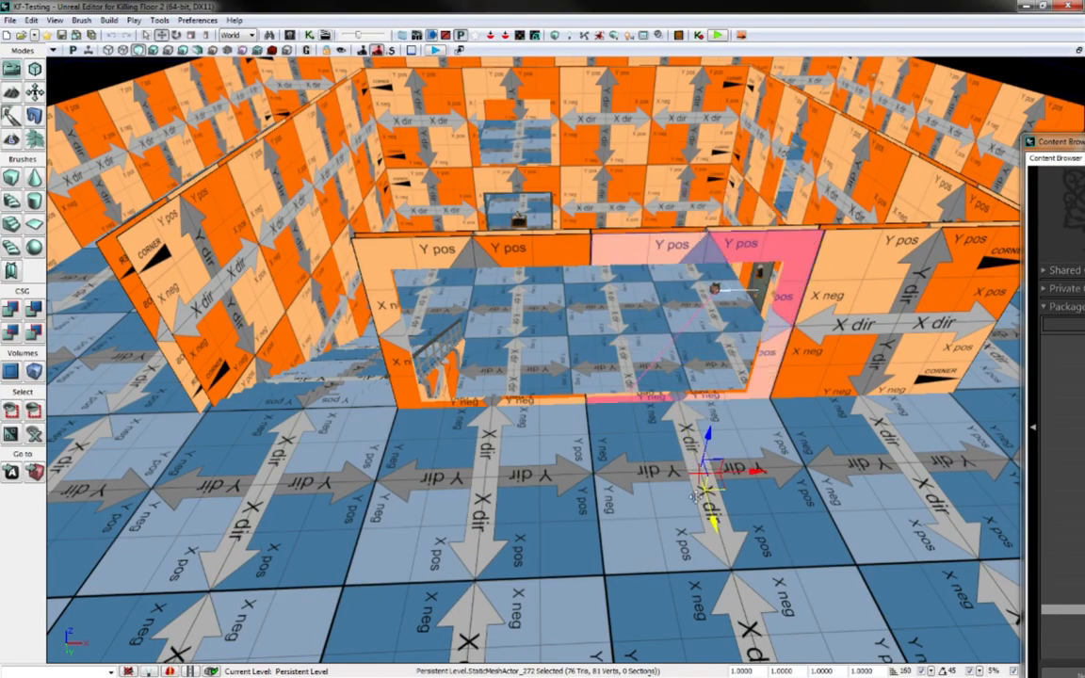
Select both faces of the second-storey wall section above the single door and replace them with Single_Wall_Window
{"action": "right_click_drag", "start_coordinate": [711, 499], "coordinate": [410, 466]}
{"action": "left_click", "coordinate": [555, 303]}
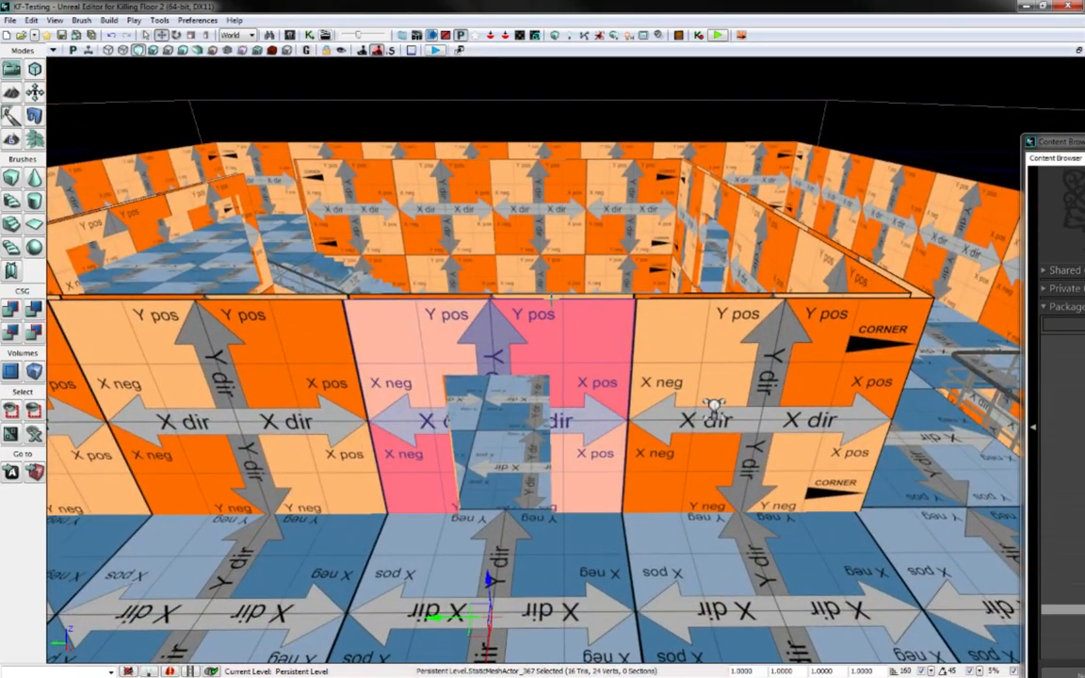
{"action": "left_click", "coordinate": [573, 298], "text": "ctrl"}
{"action": "left_click_drag", "start_coordinate": [1081, 143], "coordinate": [629, 90]}
{"action": "left_click", "coordinate": [730, 448]}
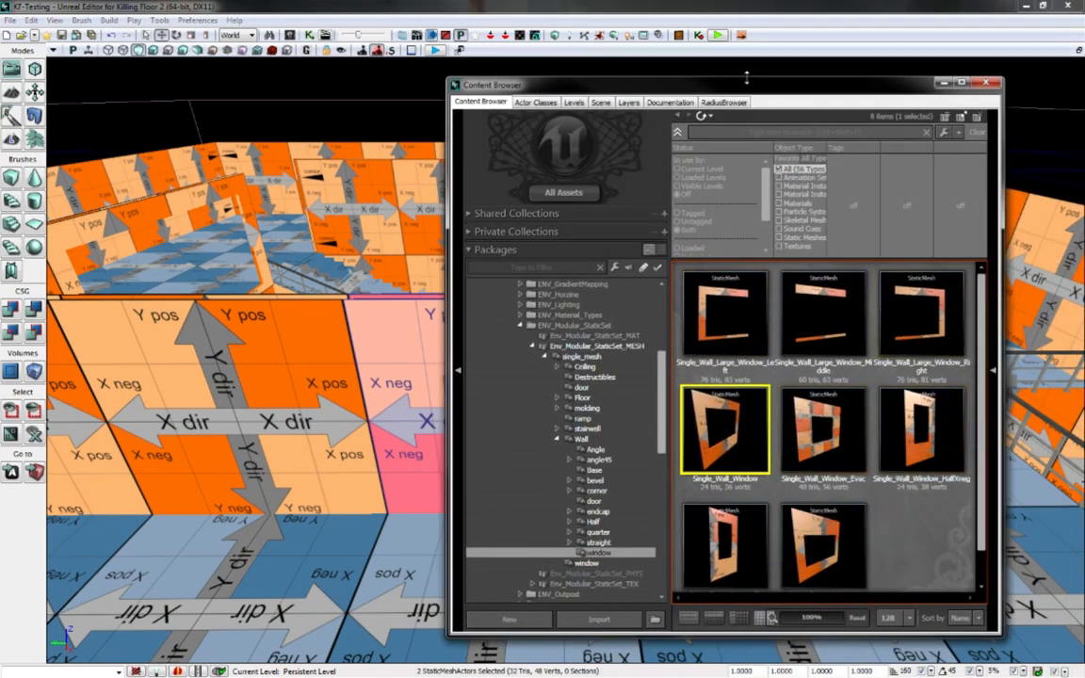
{"action": "left_click_drag", "start_coordinate": [747, 77], "coordinate": [1045, 97]}
{"action": "right_click", "coordinate": [560, 325]}
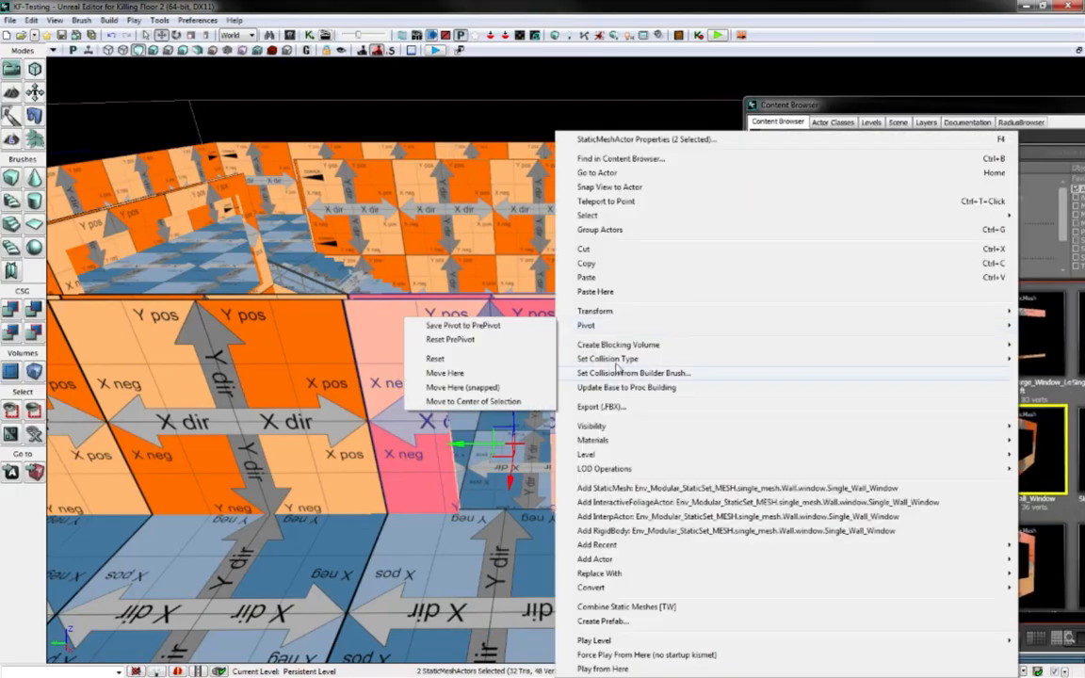
{"action": "mouse_move", "coordinate": [625, 576]}
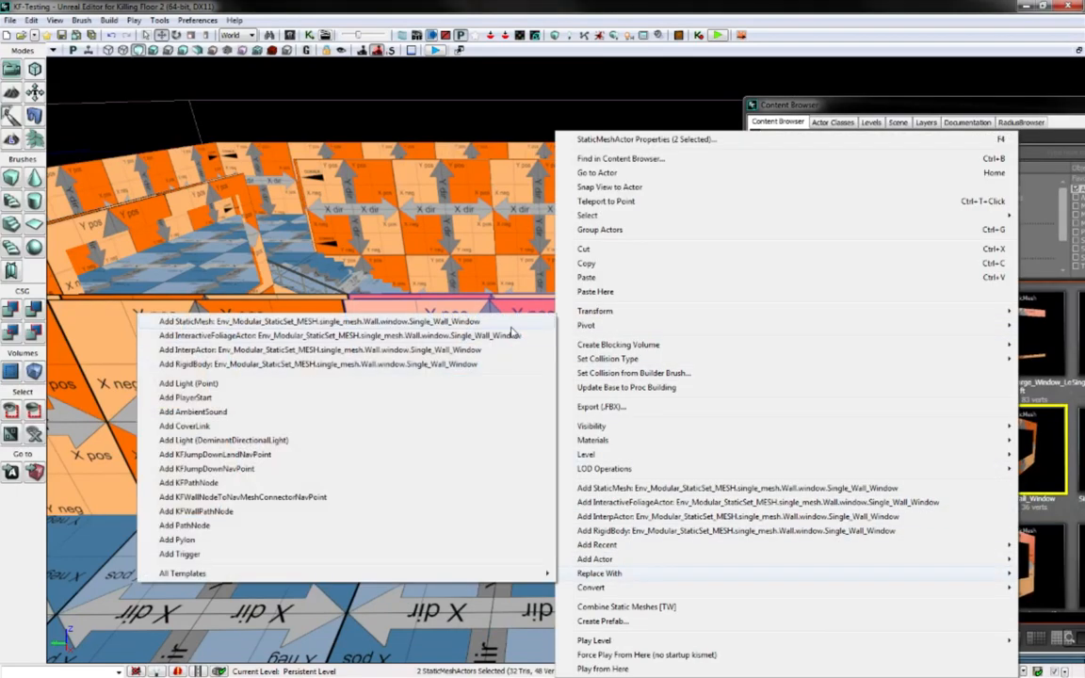
{"action": "left_click", "coordinate": [507, 323]}
{"action": "right_click_drag", "start_coordinate": [591, 434], "coordinate": [203, 435]}
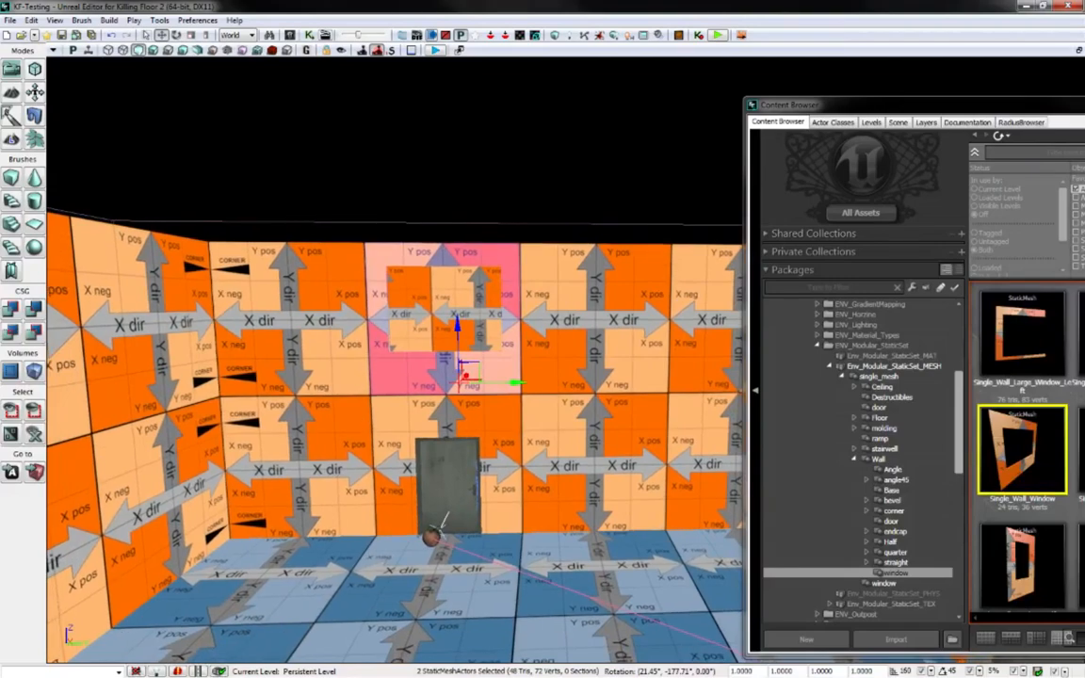
Select both faces of the plain second-storey wall section beside the new window and lift them above the wall
{"action": "right_click_drag", "start_coordinate": [433, 435], "coordinate": [368, 281]}
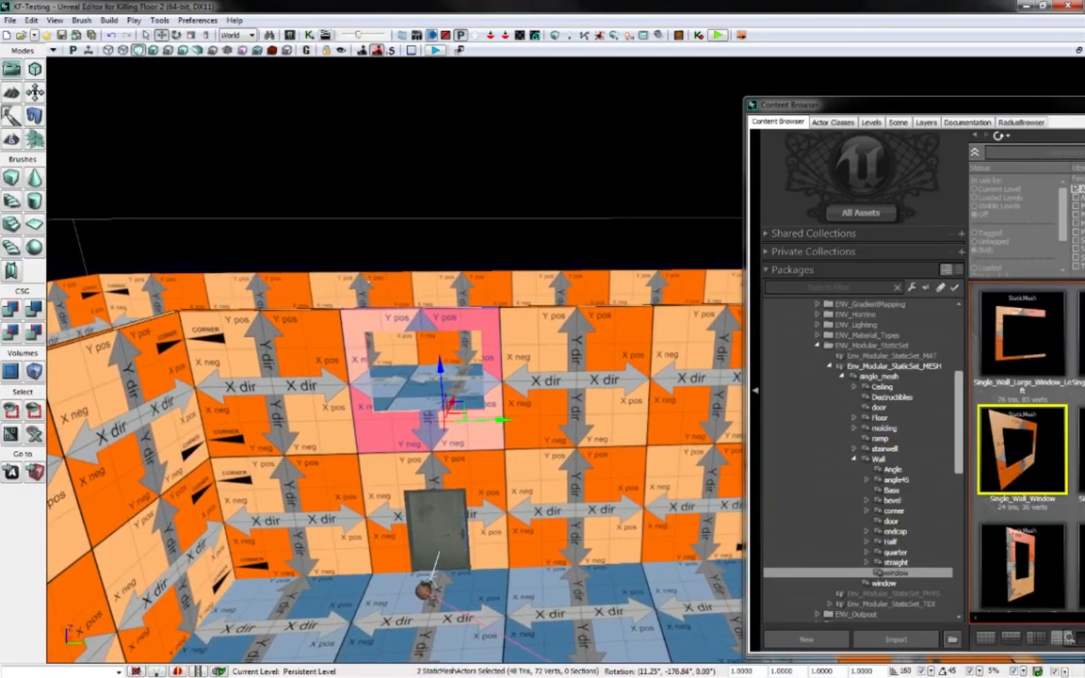
{"action": "left_click", "coordinate": [592, 329]}
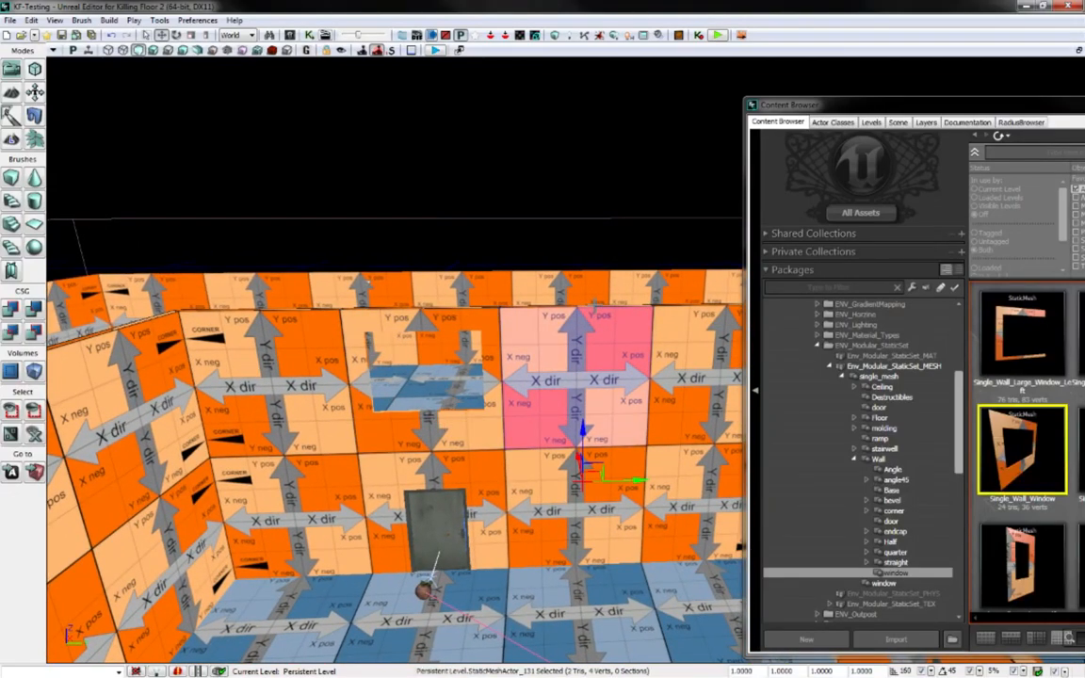
{"action": "left_click", "coordinate": [594, 305], "text": "ctrl"}
{"action": "left_click_drag", "start_coordinate": [570, 365], "coordinate": [571, 198]}
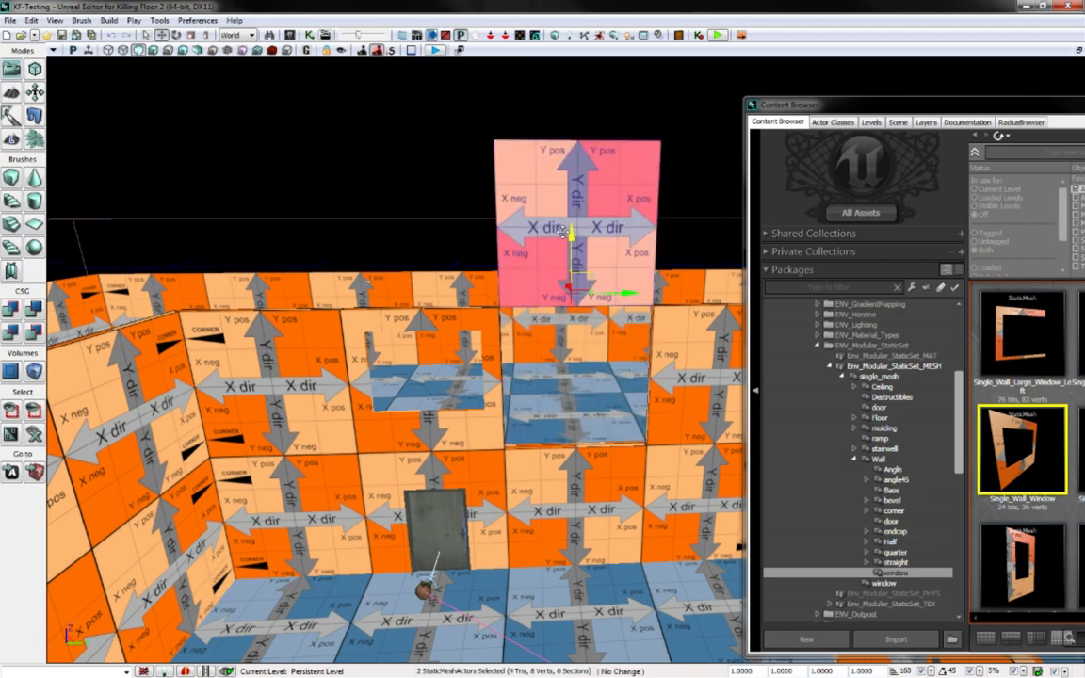
Move both Single_Wall_Window faces from above the single door into the adjacent empty wall slot
{"action": "left_click", "coordinate": [475, 334]}
{"action": "left_click", "coordinate": [453, 425]}
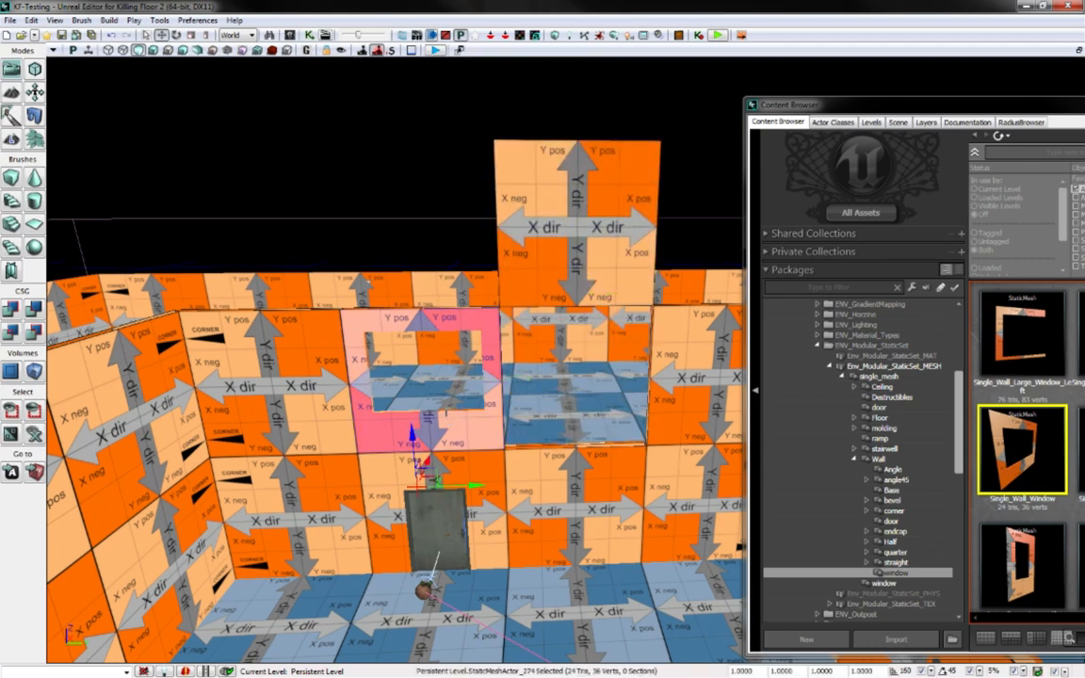
{"action": "left_click", "coordinate": [426, 415], "text": "ctrl"}
{"action": "left_click_drag", "start_coordinate": [479, 422], "coordinate": [624, 427]}
{"action": "left_click", "coordinate": [478, 429]}
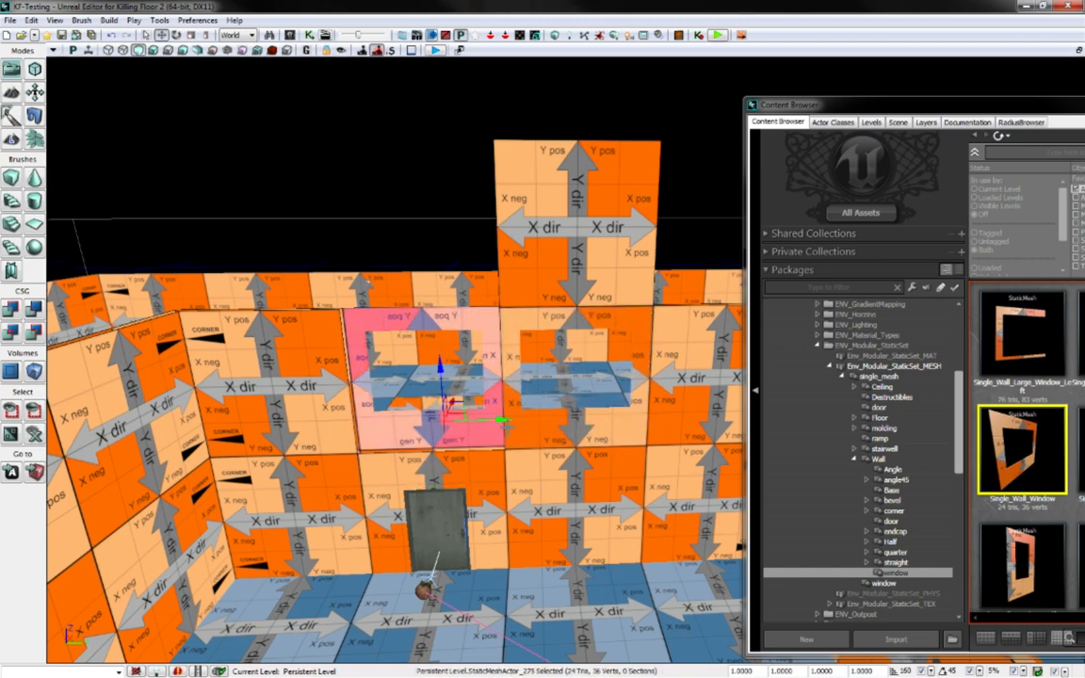
{"action": "left_click_drag", "start_coordinate": [497, 419], "coordinate": [604, 420]}
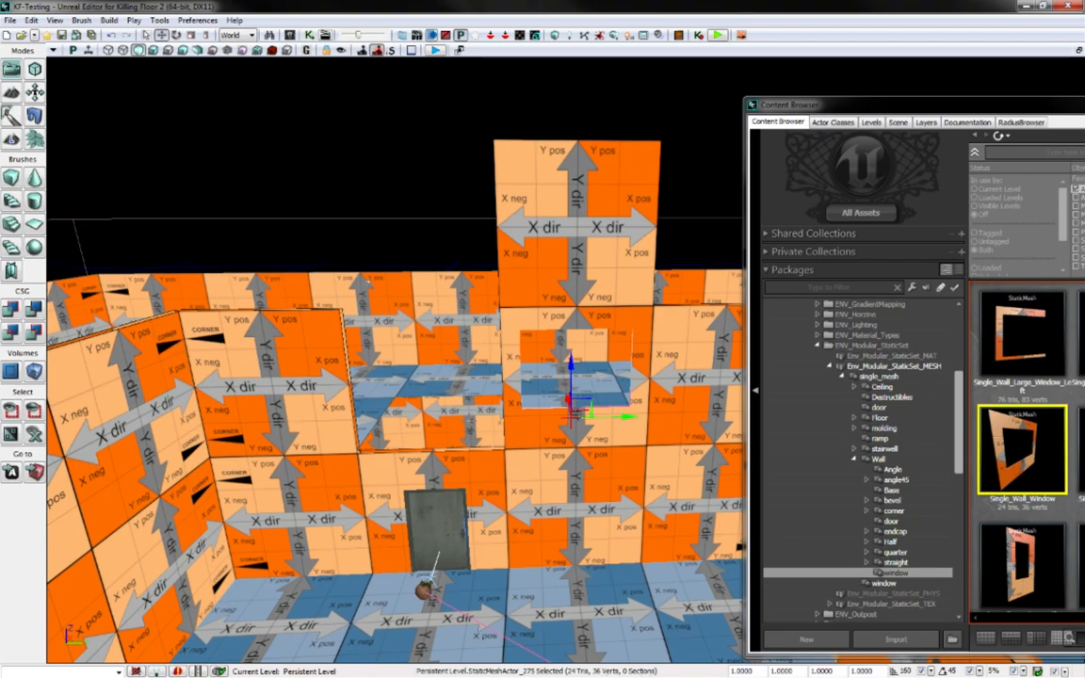
Select both faces of the raised plain wall section and move them into the gap above the single door
{"action": "right_click_drag", "start_coordinate": [591, 414], "coordinate": [705, 442]}
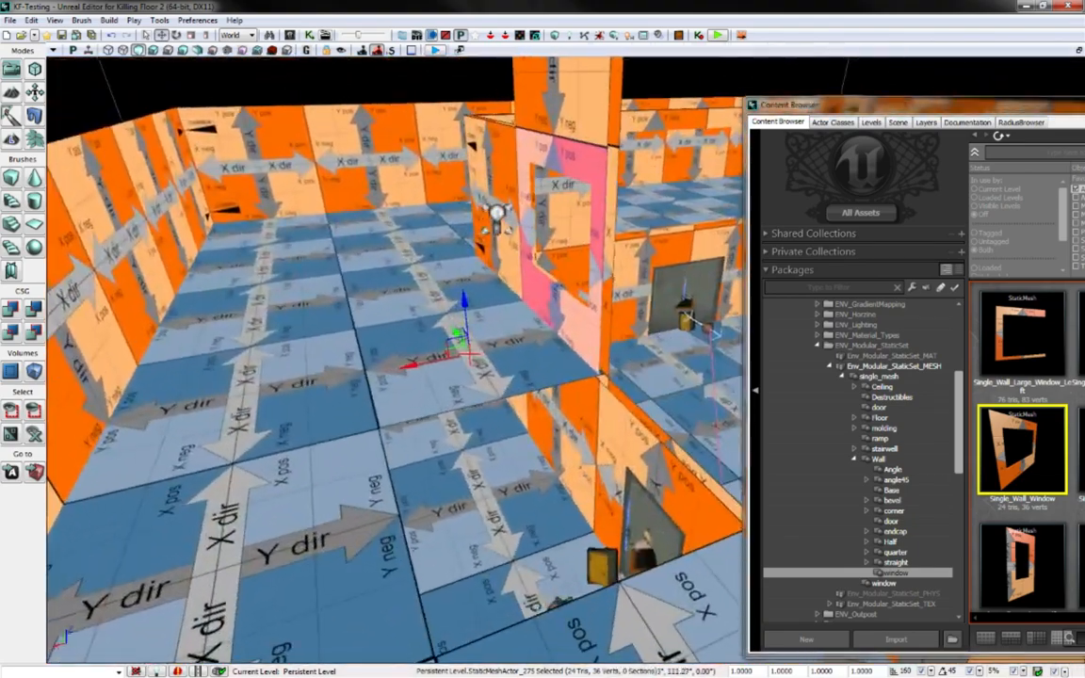
{"action": "right_click_drag", "start_coordinate": [466, 372], "coordinate": [465, 375]}
{"action": "left_click", "coordinate": [425, 334]}
{"action": "left_click_drag", "start_coordinate": [457, 334], "coordinate": [531, 441], "text": "alt"}
{"action": "right_click_drag", "start_coordinate": [531, 442], "coordinate": [502, 386]}
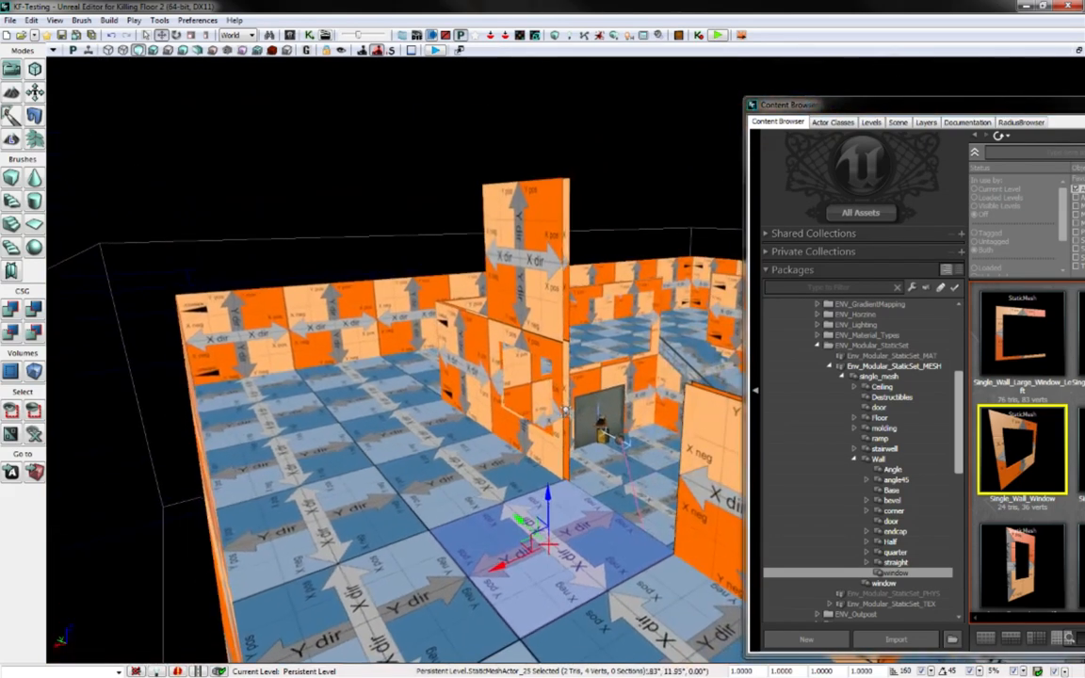
{"action": "left_click", "coordinate": [547, 293]}
{"action": "left_click", "coordinate": [566, 295], "text": "ctrl"}
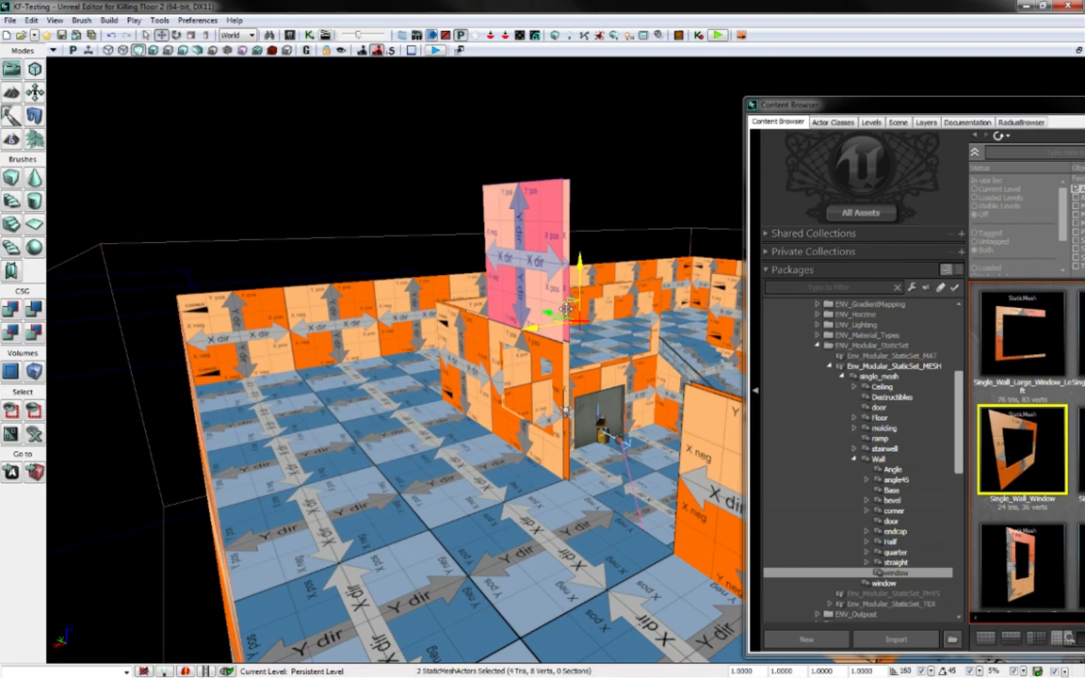
{"action": "left_click_drag", "start_coordinate": [578, 318], "coordinate": [611, 430]}
Delete both faces of the second-storey wall section with the large opening above the wide doorway
{"action": "right_click_drag", "start_coordinate": [610, 431], "coordinate": [424, 429]}
{"action": "right_click_drag", "start_coordinate": [622, 452], "coordinate": [630, 460]}
{"action": "left_click", "coordinate": [520, 315]}
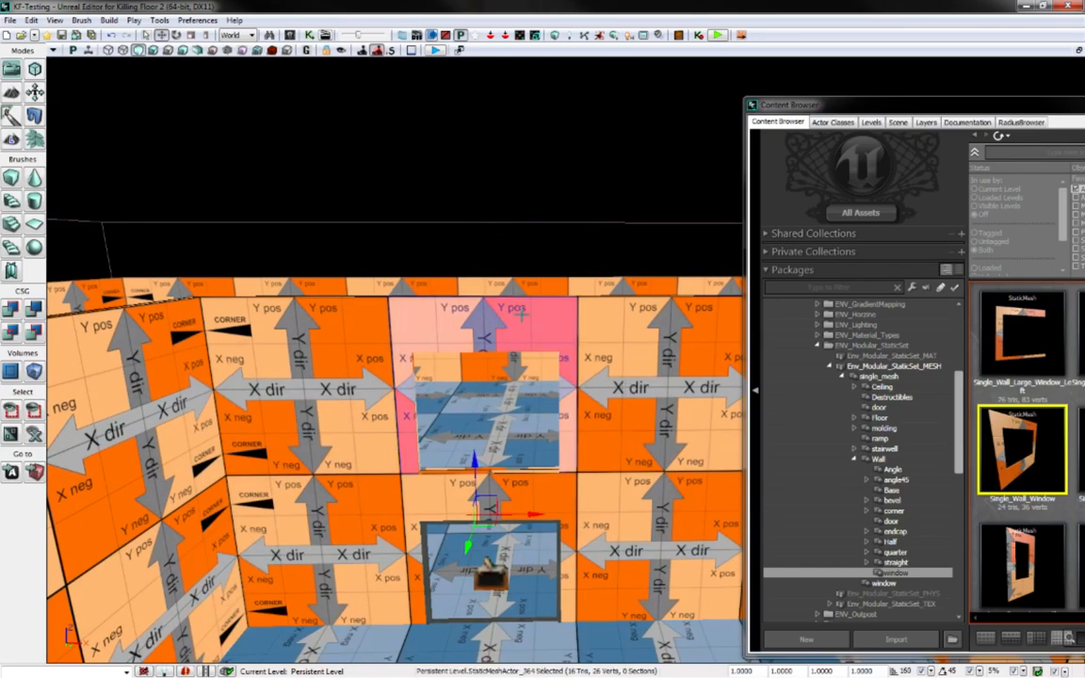
{"action": "key", "text": "Delete"}
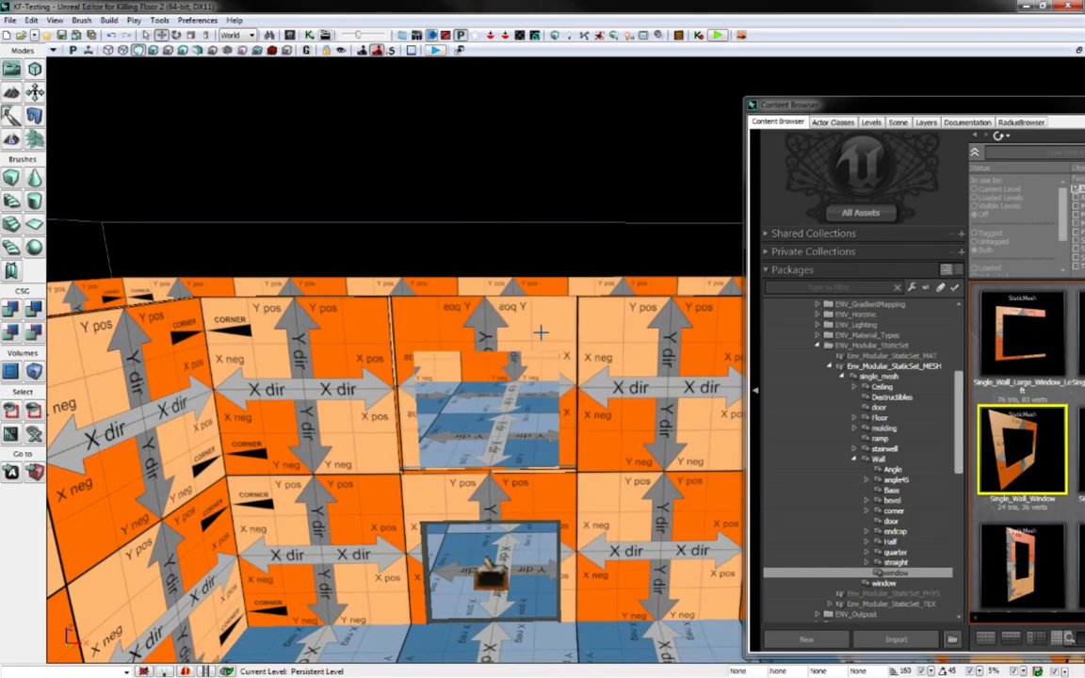
{"action": "left_click", "coordinate": [541, 331]}
{"action": "key", "text": "Delete"}
Move both faces of the neighbouring plain wall section into the empty slot above the wide doorway
{"action": "left_click", "coordinate": [630, 355]}
{"action": "right_click_drag", "start_coordinate": [630, 355], "coordinate": [706, 367]}
{"action": "right_click_drag", "start_coordinate": [610, 399], "coordinate": [597, 402]}
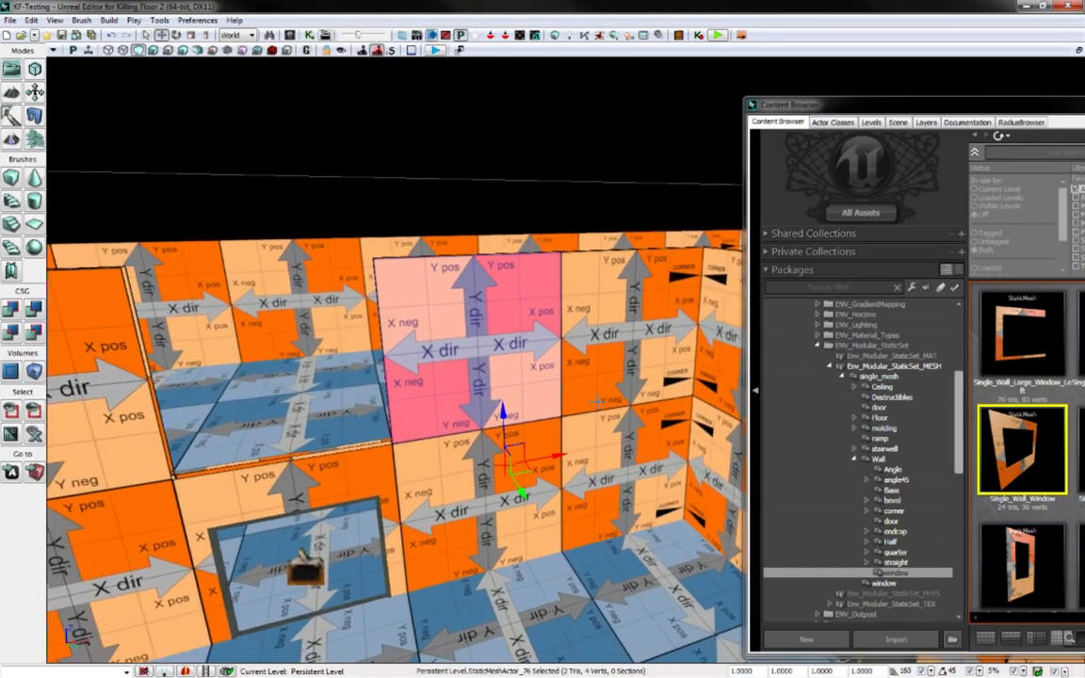
{"action": "left_click_drag", "start_coordinate": [555, 456], "coordinate": [374, 468]}
{"action": "left_click", "coordinate": [449, 383]}
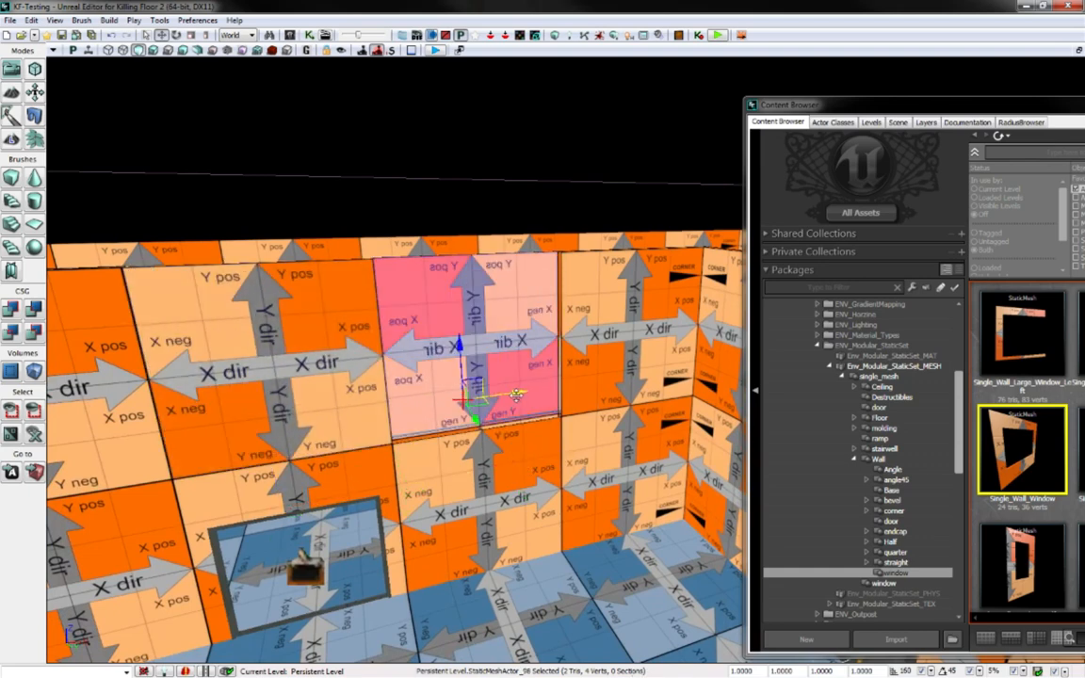
{"action": "left_click_drag", "start_coordinate": [516, 395], "coordinate": [376, 414]}
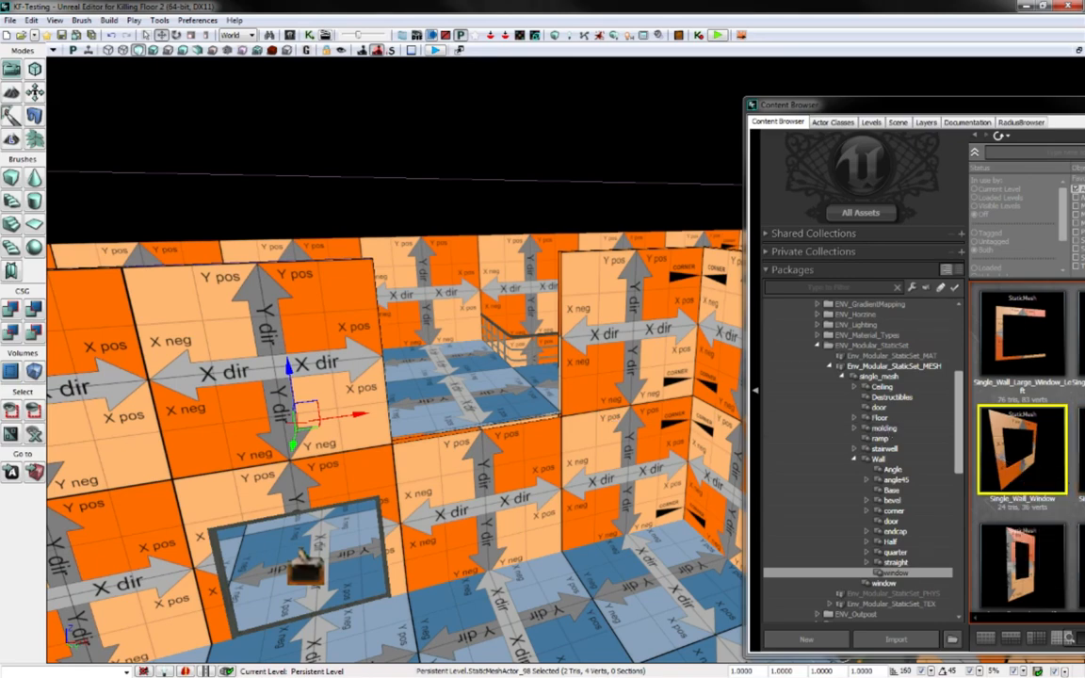
Add Single_Wall_Window to the level, then raise, move and rotate it to fit the vacated wall slot
{"action": "mouse_move", "coordinate": [1083, 110]}
{"action": "left_mouse_down"}
{"action": "mouse_move", "coordinate": [960, 94]}
{"action": "mouse_move", "coordinate": [1081, 109]}
{"action": "left_mouse_up"}
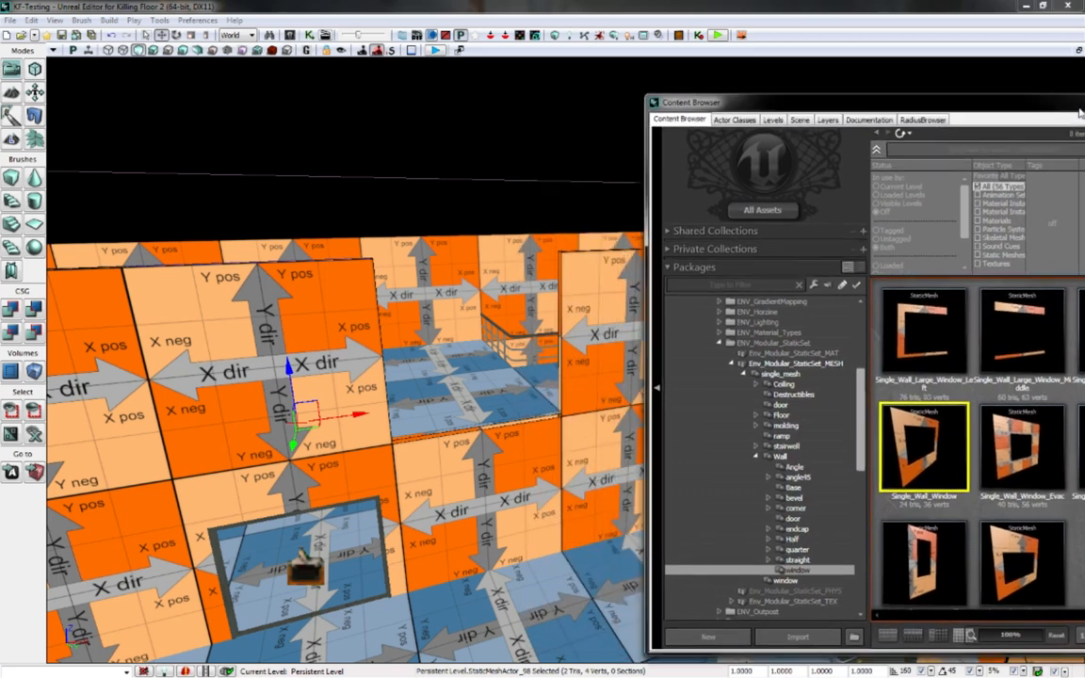
{"action": "left_click_drag", "start_coordinate": [514, 428], "coordinate": [517, 430]}
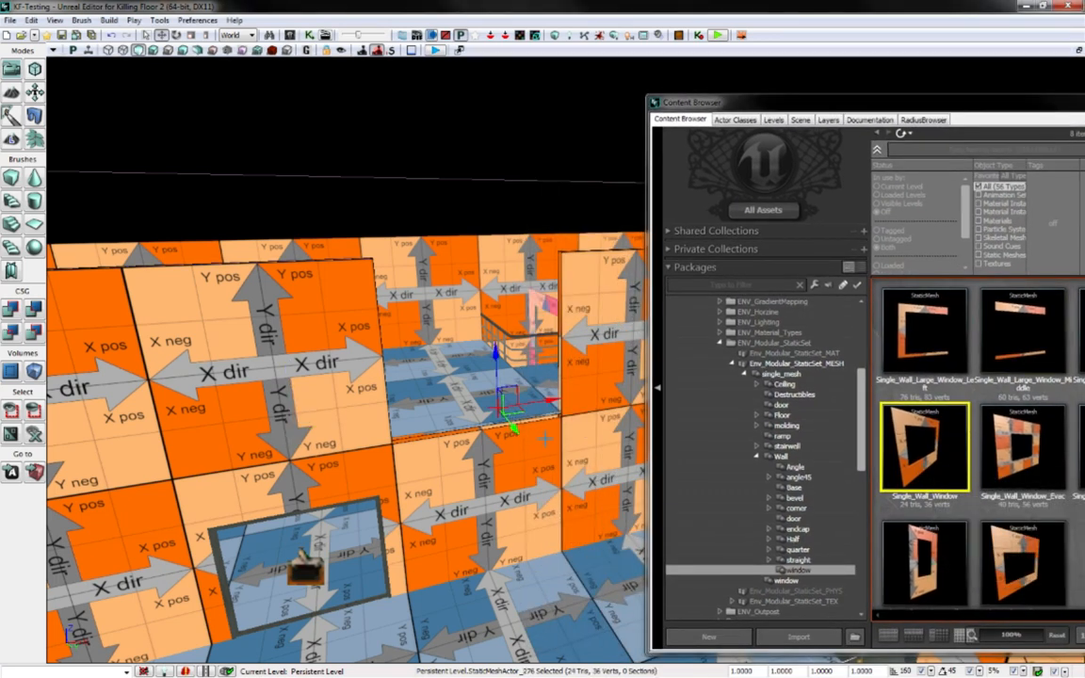
{"action": "left_click_drag", "start_coordinate": [496, 350], "coordinate": [500, 307]}
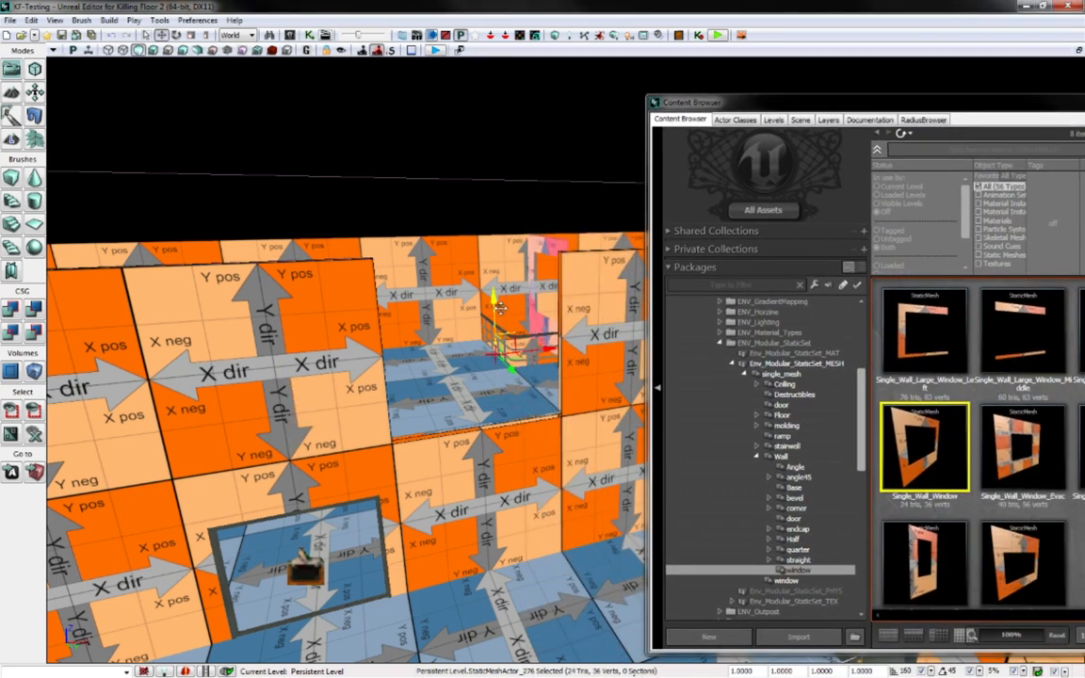
{"action": "left_click_drag", "start_coordinate": [504, 358], "coordinate": [465, 403]}
{"action": "key", "text": "space"}
{"action": "key", "text": "space"}
{"action": "key", "text": "space"}
{"action": "key", "text": "space"}
{"action": "key", "text": "space"}
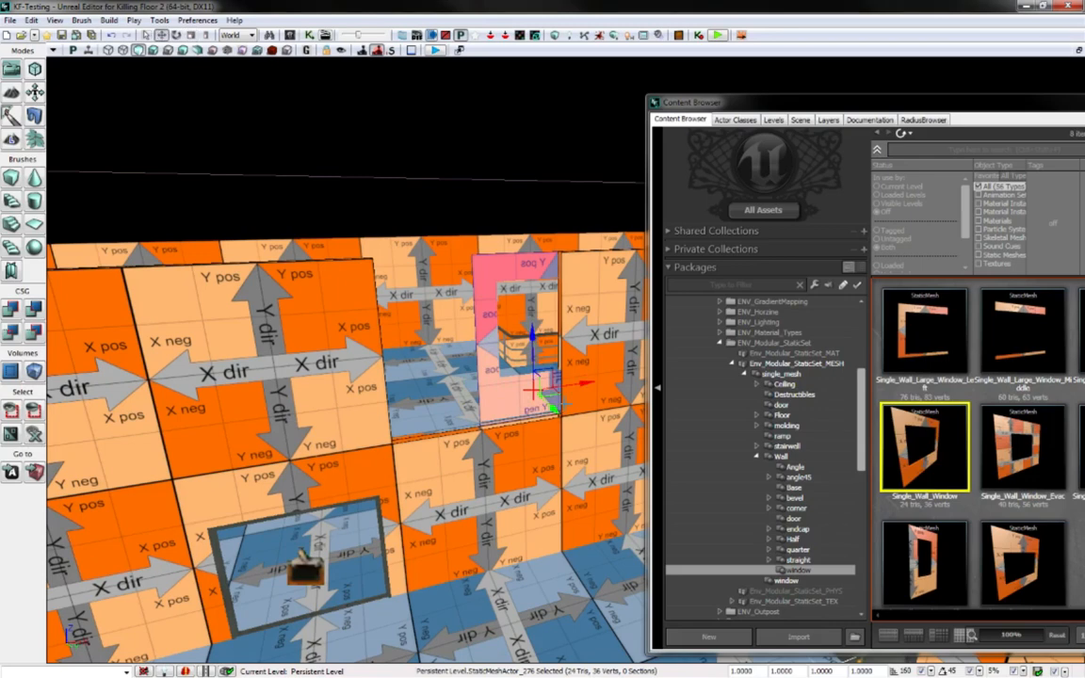
{"action": "left_click_drag", "start_coordinate": [581, 386], "coordinate": [541, 497]}
{"action": "key", "text": "space"}
Replace both faces of the corner-marked wall section at the exposed wall end with Single_Wall from the Base meshes
{"action": "right_click_drag", "start_coordinate": [542, 497], "coordinate": [640, 480]}
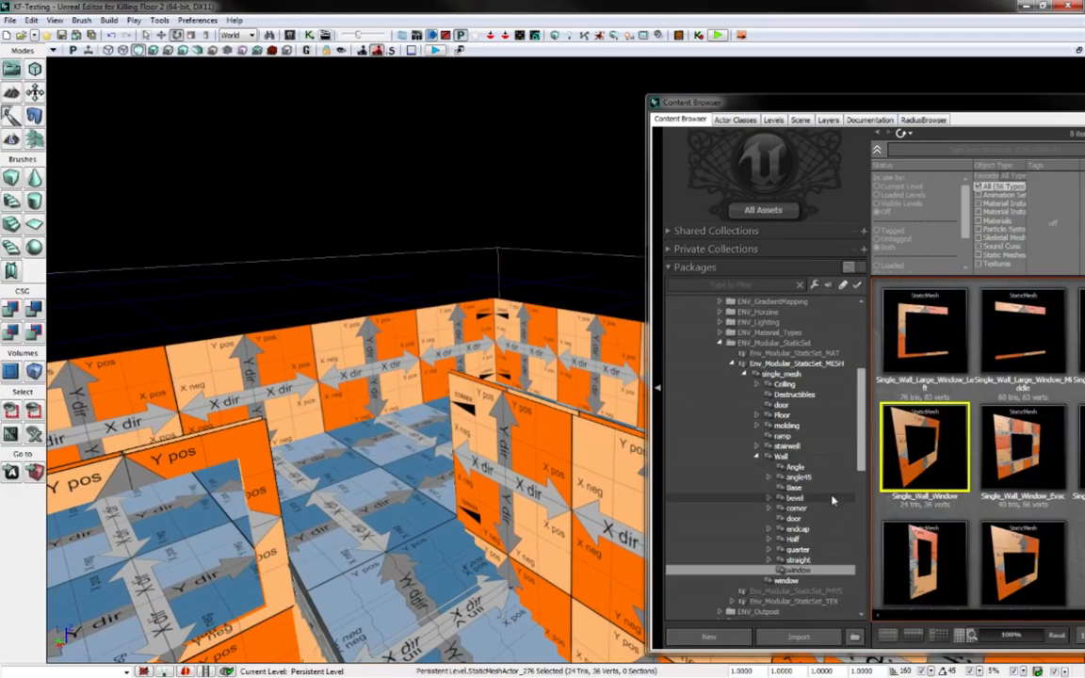
{"action": "left_click", "coordinate": [513, 457]}
{"action": "right_click_drag", "start_coordinate": [513, 457], "coordinate": [400, 483]}
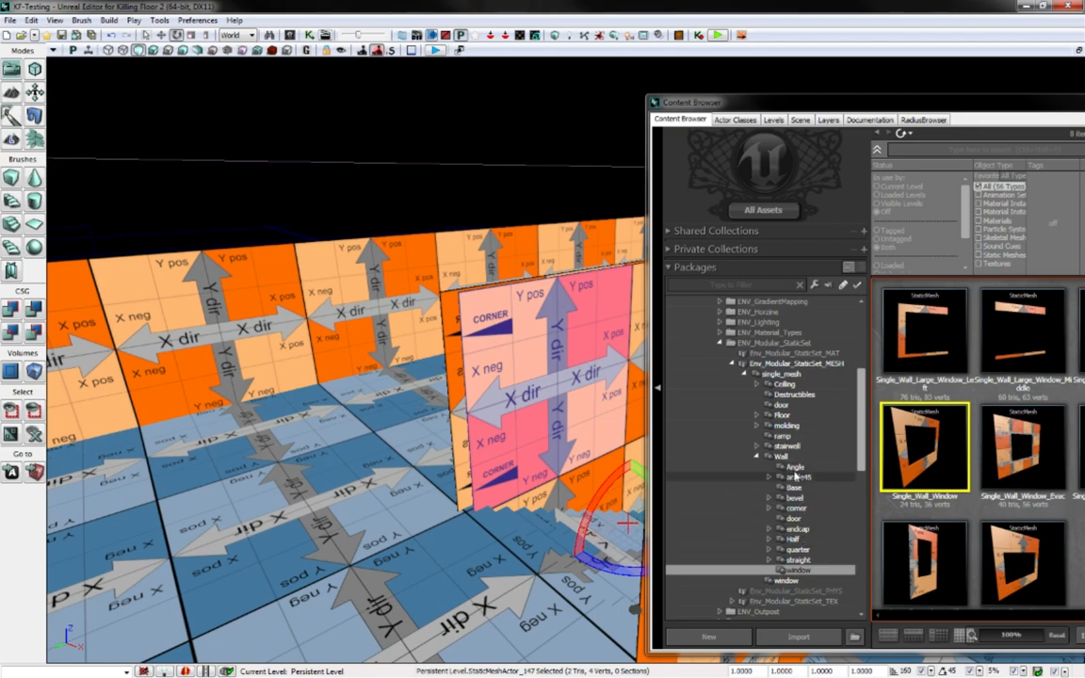
{"action": "left_click", "coordinate": [793, 487]}
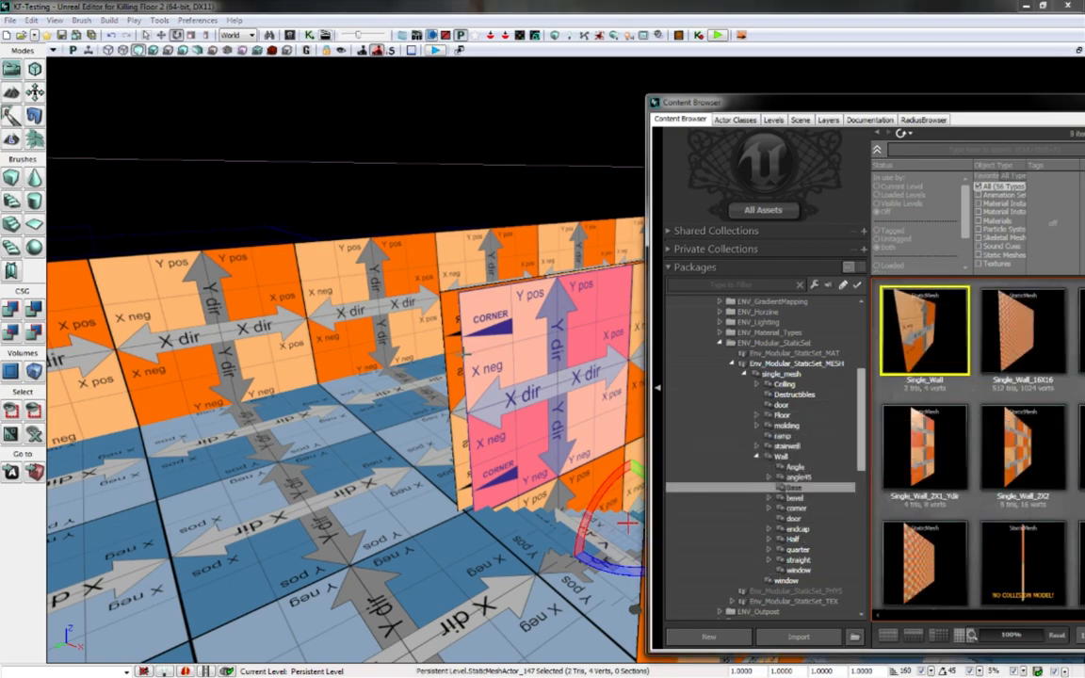
{"action": "left_click", "coordinate": [458, 349], "text": "ctrl"}
{"action": "right_click", "coordinate": [502, 360]}
{"action": "mouse_move", "coordinate": [586, 565]}
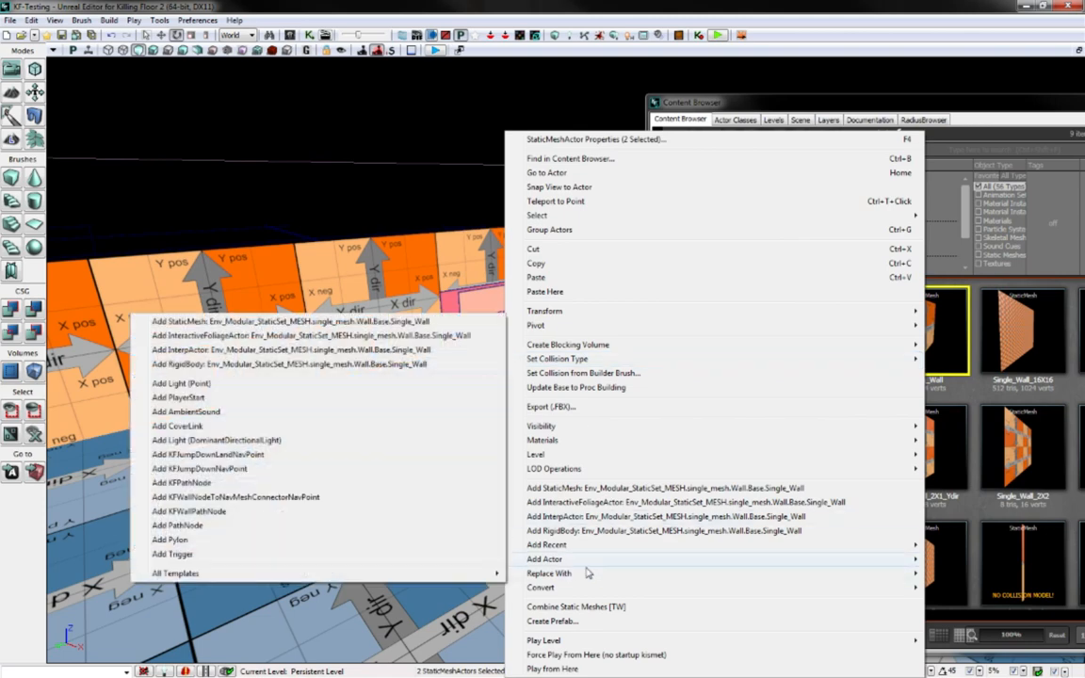
{"action": "left_click", "coordinate": [458, 326]}
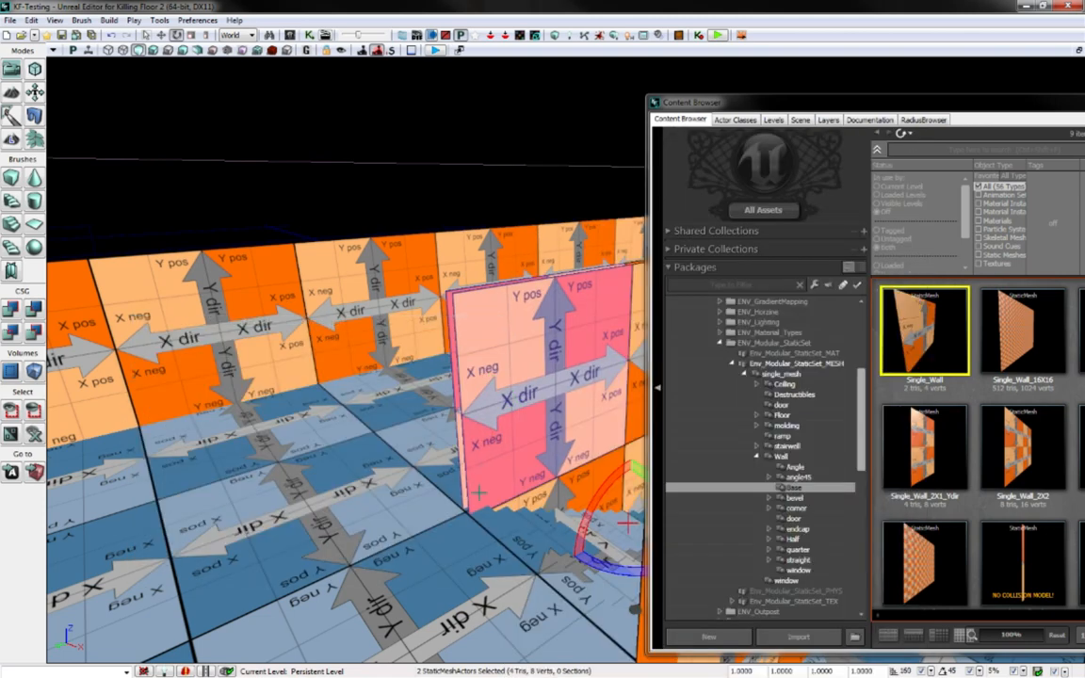
Add Single_Wall_Edge to the level and move it onto the exposed end of the wall to cap it
{"action": "left_click", "coordinate": [1029, 575]}
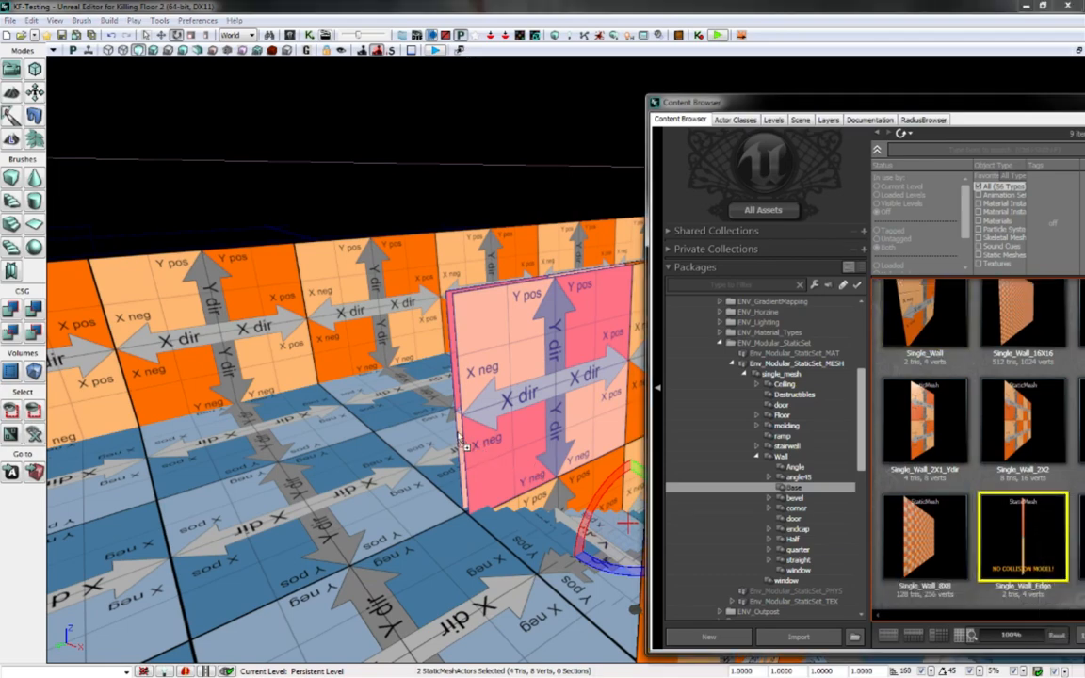
{"action": "left_click_drag", "start_coordinate": [457, 434], "coordinate": [459, 435]}
{"action": "right_click_drag", "start_coordinate": [459, 435], "coordinate": [564, 435]}
{"action": "right_click_drag", "start_coordinate": [456, 412], "coordinate": [467, 399]}
{"action": "double_click", "coordinate": [657, 102]}
{"action": "key", "text": "space"}
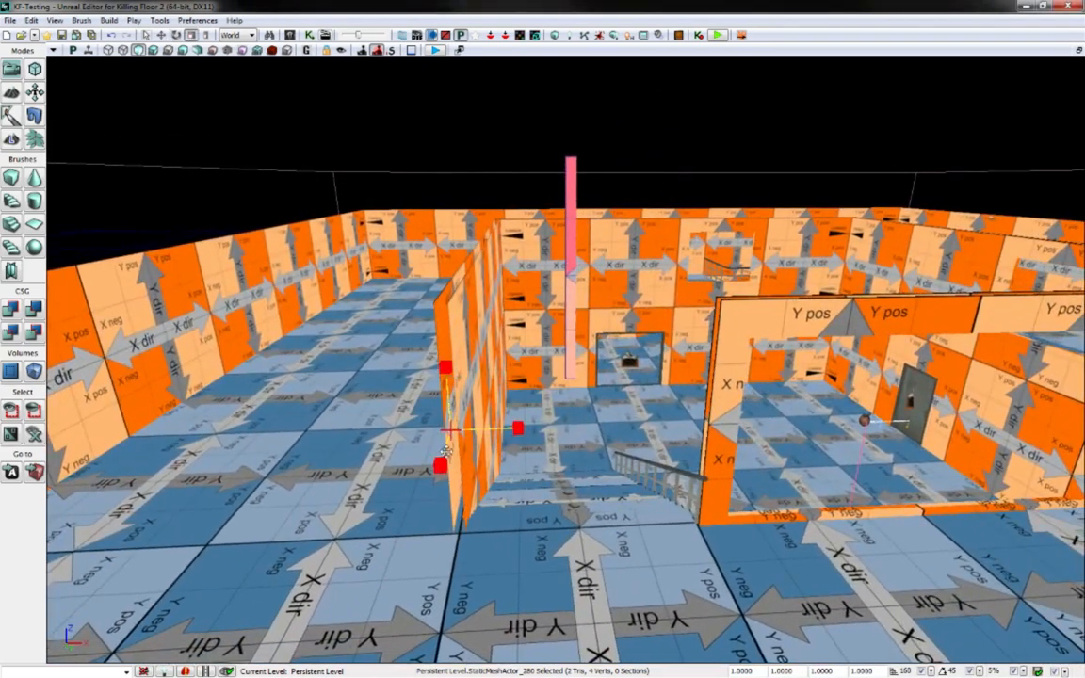
{"action": "key", "text": "space"}
{"action": "left_click_drag", "start_coordinate": [441, 435], "coordinate": [381, 627]}
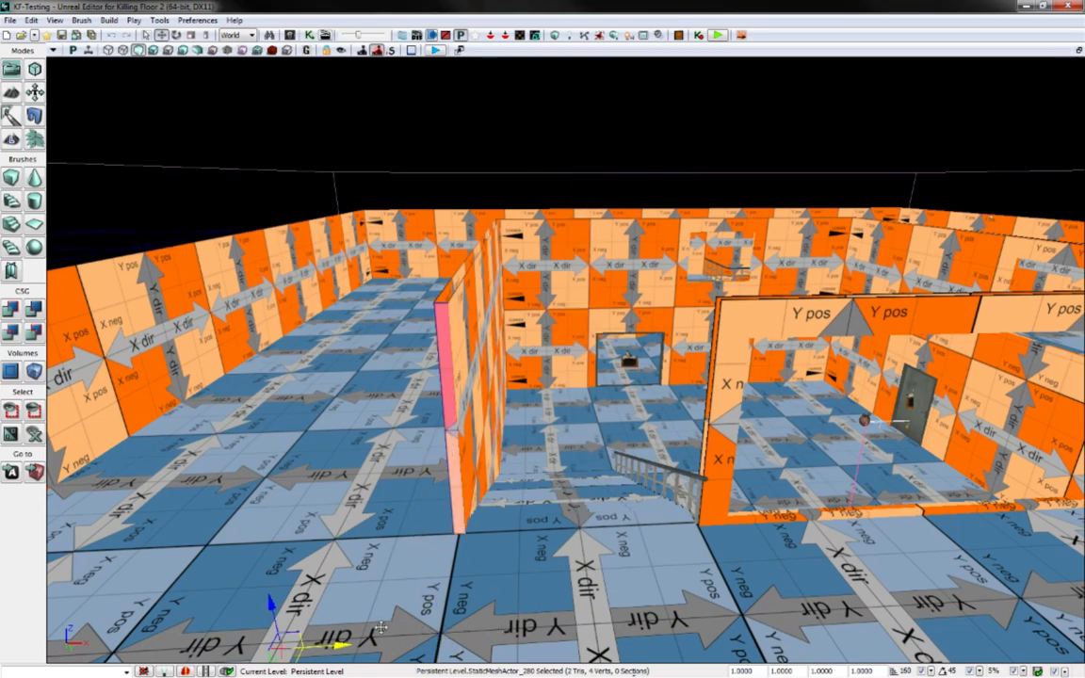
{"action": "right_click_drag", "start_coordinate": [381, 627], "coordinate": [438, 631]}
{"action": "mouse_move", "coordinate": [438, 631]}
{"action": "left_mouse_down"}
{"action": "mouse_move", "coordinate": [440, 597]}
{"action": "mouse_move", "coordinate": [438, 642]}
{"action": "mouse_move", "coordinate": [446, 603]}
{"action": "mouse_move", "coordinate": [460, 632]}
{"action": "mouse_move", "coordinate": [450, 628]}
{"action": "left_mouse_up"}
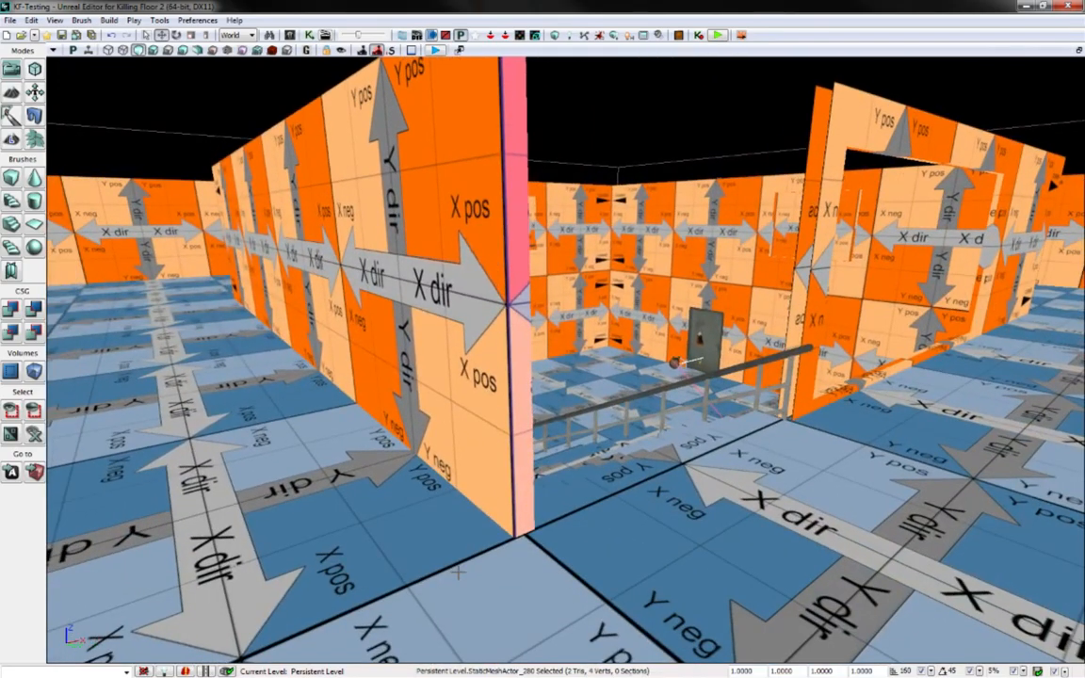
{"action": "left_click_drag", "start_coordinate": [408, 509], "coordinate": [490, 480]}
{"action": "mouse_move", "coordinate": [495, 488]}
{"action": "right_mouse_down"}
{"action": "mouse_move", "coordinate": [499, 532]}
{"action": "mouse_move", "coordinate": [487, 504]}
{"action": "mouse_move", "coordinate": [495, 488]}
{"action": "right_mouse_up"}
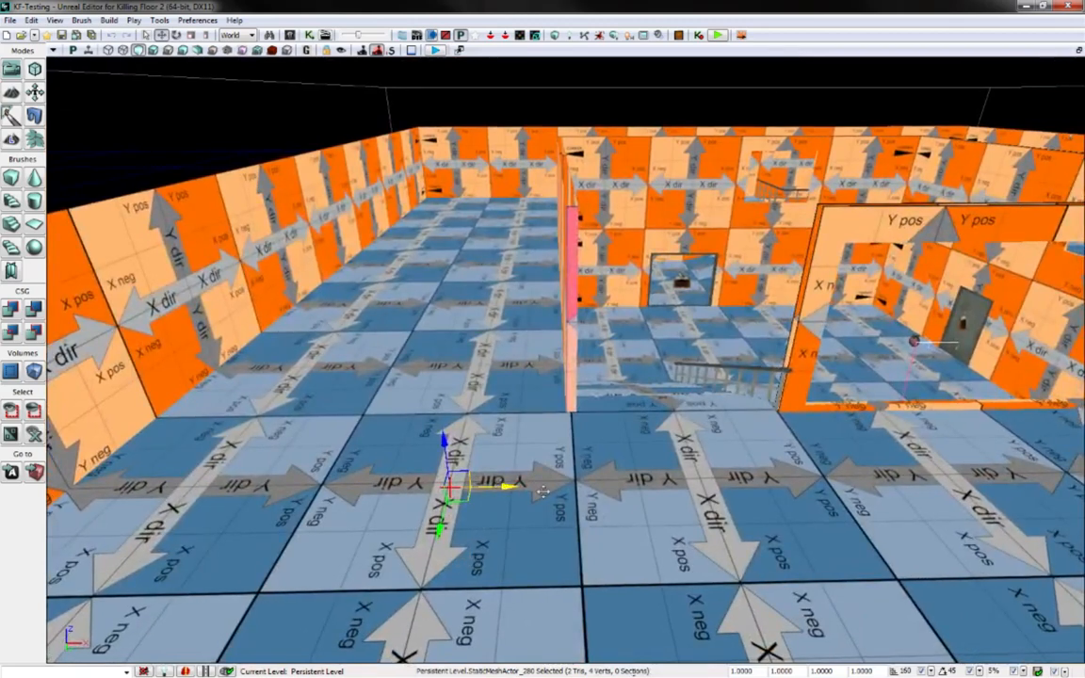
Bring the wall edge piece across to the opposite wall end beside the stair opening and rotate it to fit there
{"action": "left_click_drag", "start_coordinate": [496, 489], "coordinate": [631, 491]}
{"action": "key", "text": "space"}
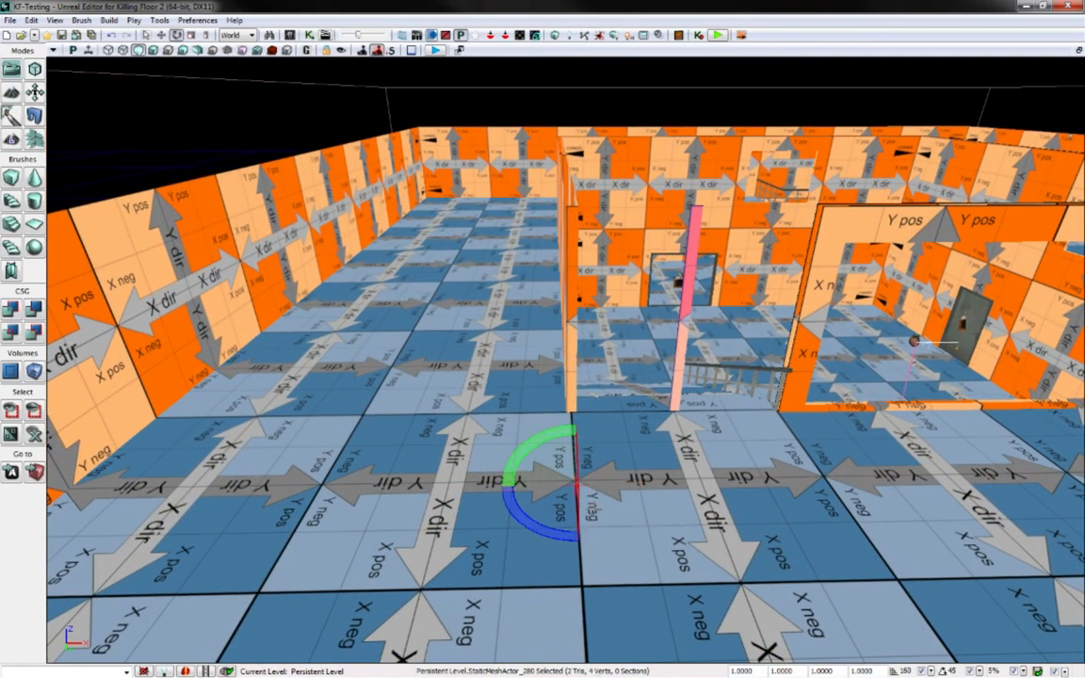
{"action": "left_click_drag", "start_coordinate": [496, 487], "coordinate": [531, 446]}
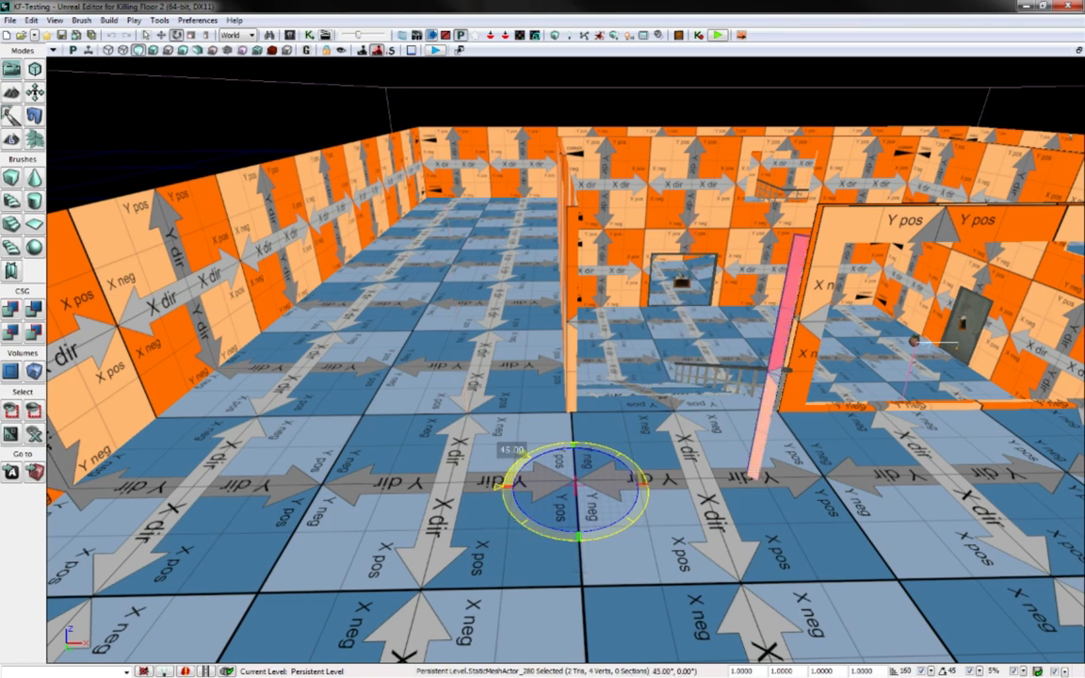
{"action": "key", "text": "space"}
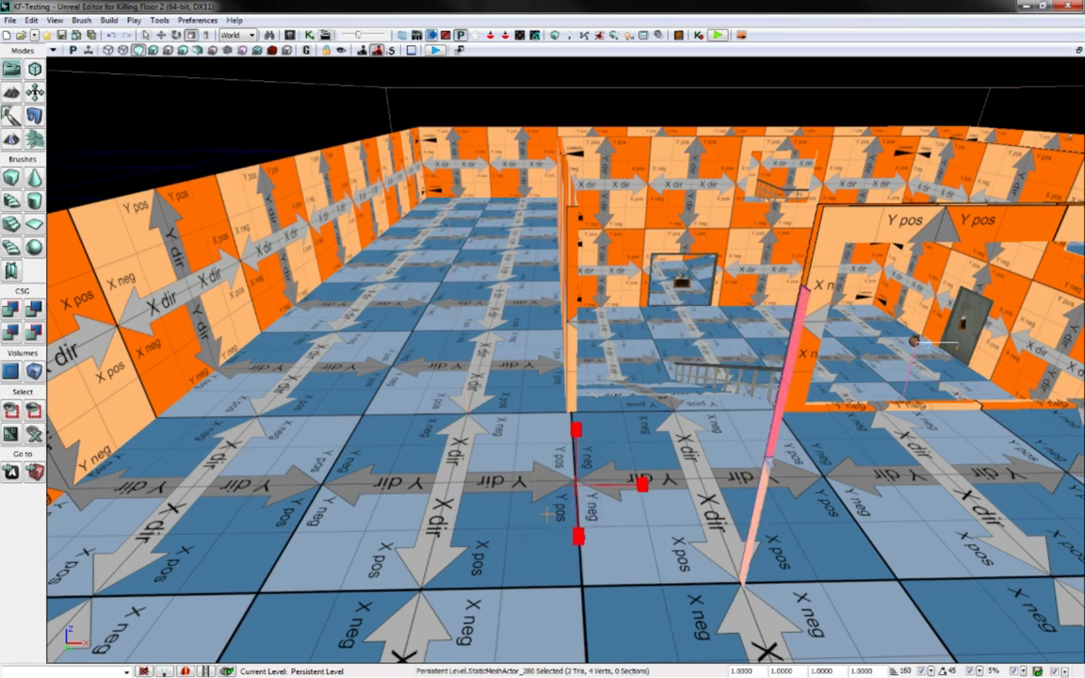
{"action": "key", "text": "space"}
{"action": "left_click_drag", "start_coordinate": [630, 442], "coordinate": [683, 384]}
Examine the Wall and Floor mesh categories of Env_Modular_StaticSet_MESH, then select the stair railing in the level
{"action": "mouse_move", "coordinate": [683, 384]}
{"action": "right_mouse_down"}
{"action": "mouse_move", "coordinate": [829, 329]}
{"action": "mouse_move", "coordinate": [989, 362]}
{"action": "mouse_move", "coordinate": [650, 349]}
{"action": "mouse_move", "coordinate": [791, 365]}
{"action": "mouse_move", "coordinate": [852, 358]}
{"action": "mouse_move", "coordinate": [678, 337]}
{"action": "mouse_move", "coordinate": [749, 329]}
{"action": "mouse_move", "coordinate": [292, 348]}
{"action": "mouse_move", "coordinate": [808, 391]}
{"action": "mouse_move", "coordinate": [687, 386]}
{"action": "right_mouse_up"}
{"action": "right_click_drag", "start_coordinate": [344, 440], "coordinate": [354, 431]}
{"action": "left_click_drag", "start_coordinate": [1084, 80], "coordinate": [627, 90]}
{"action": "double_click", "coordinate": [576, 438]}
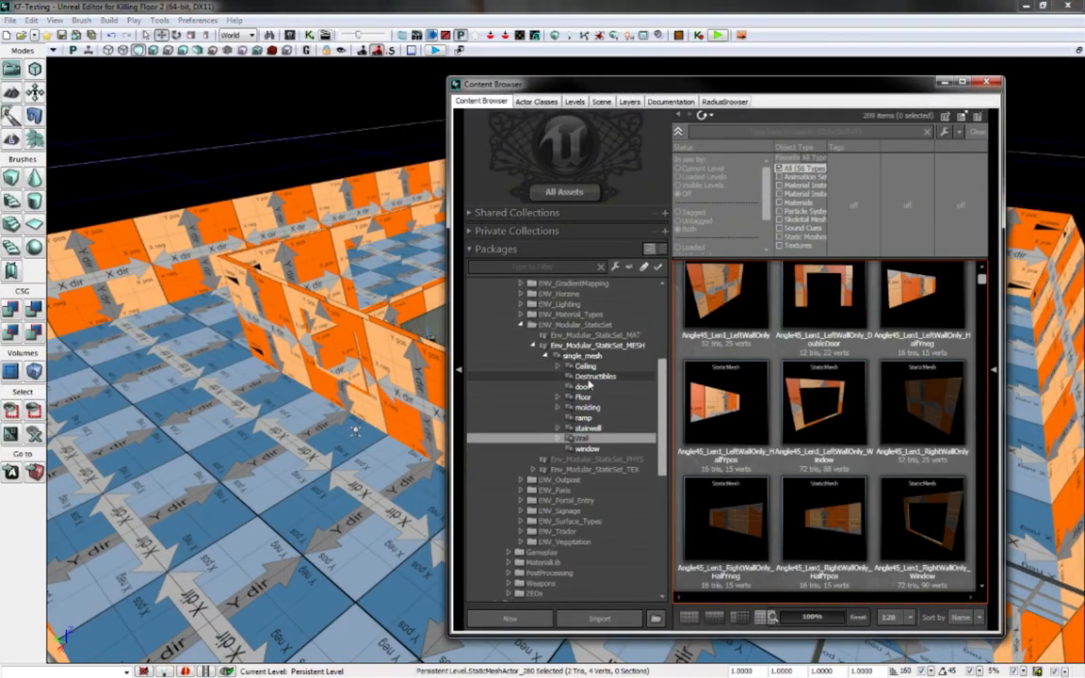
{"action": "left_click", "coordinate": [556, 396]}
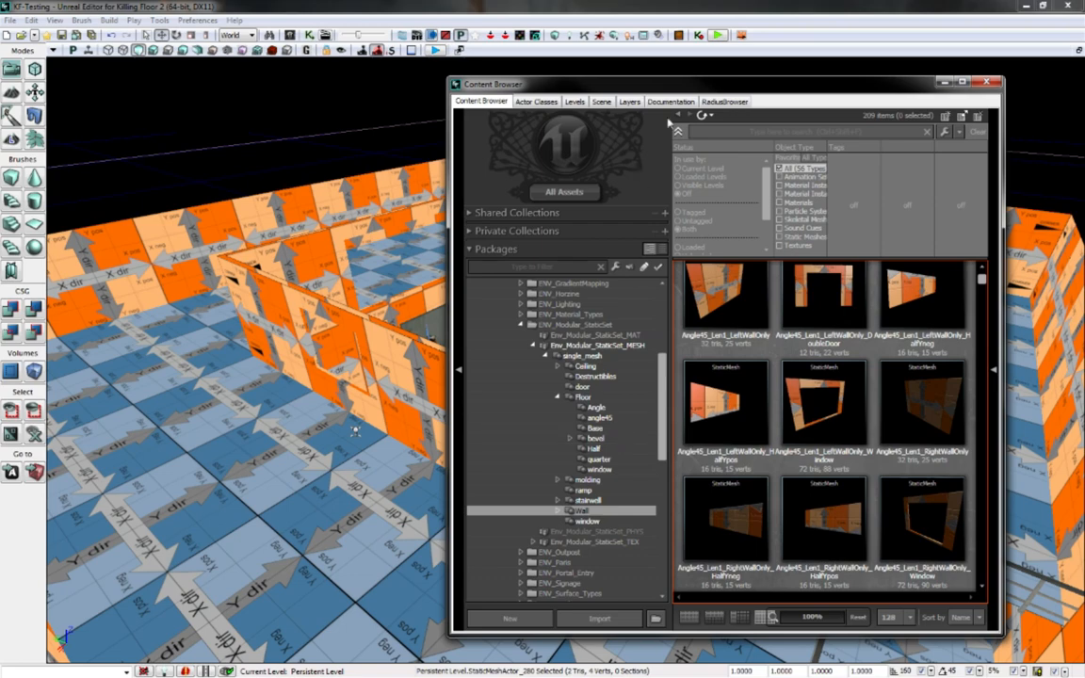
{"action": "left_click_drag", "start_coordinate": [605, 82], "coordinate": [1083, 109]}
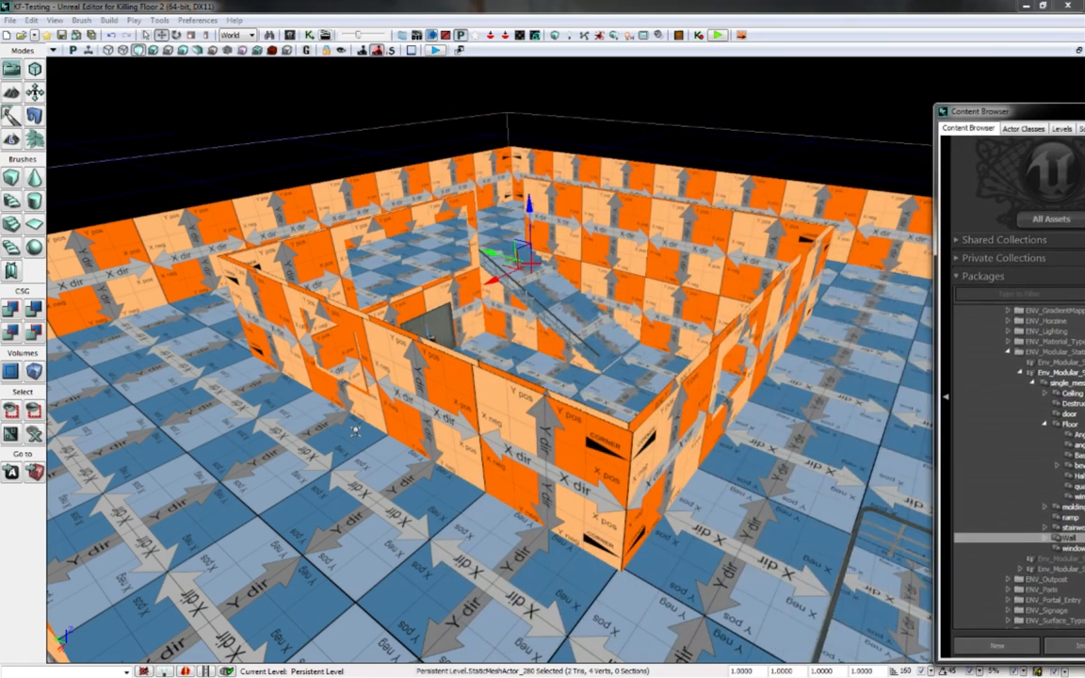
{"action": "left_click", "coordinate": [480, 269]}
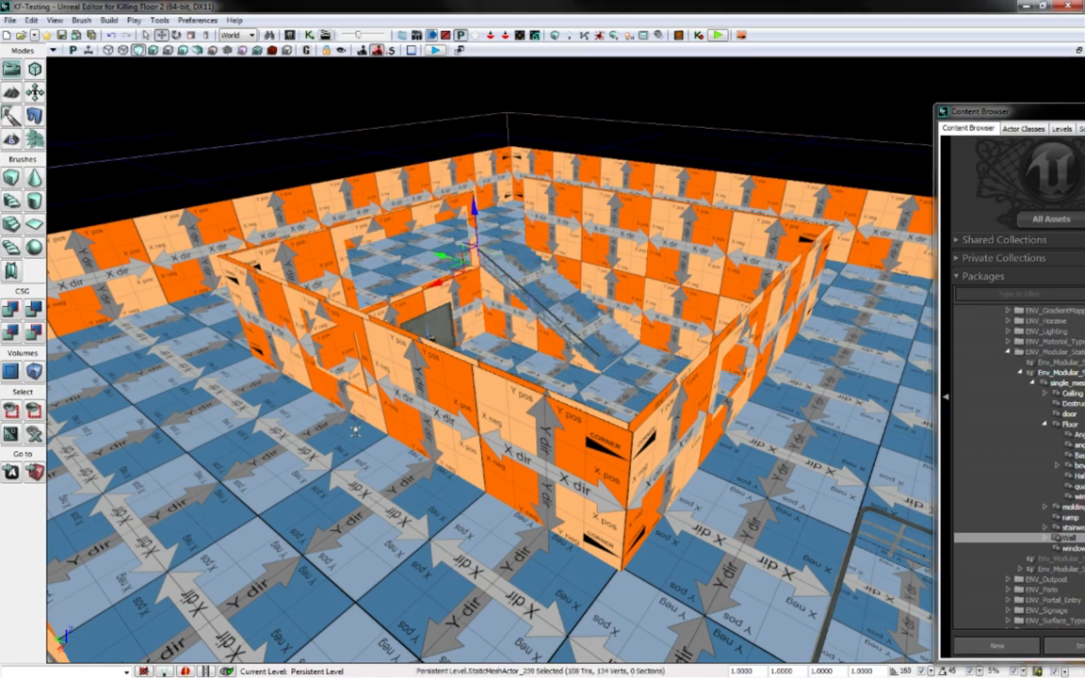
Start a playtest from the upper-storey floor tile between the corner wall and the stair-opening railing
{"action": "left_click", "coordinate": [505, 288]}
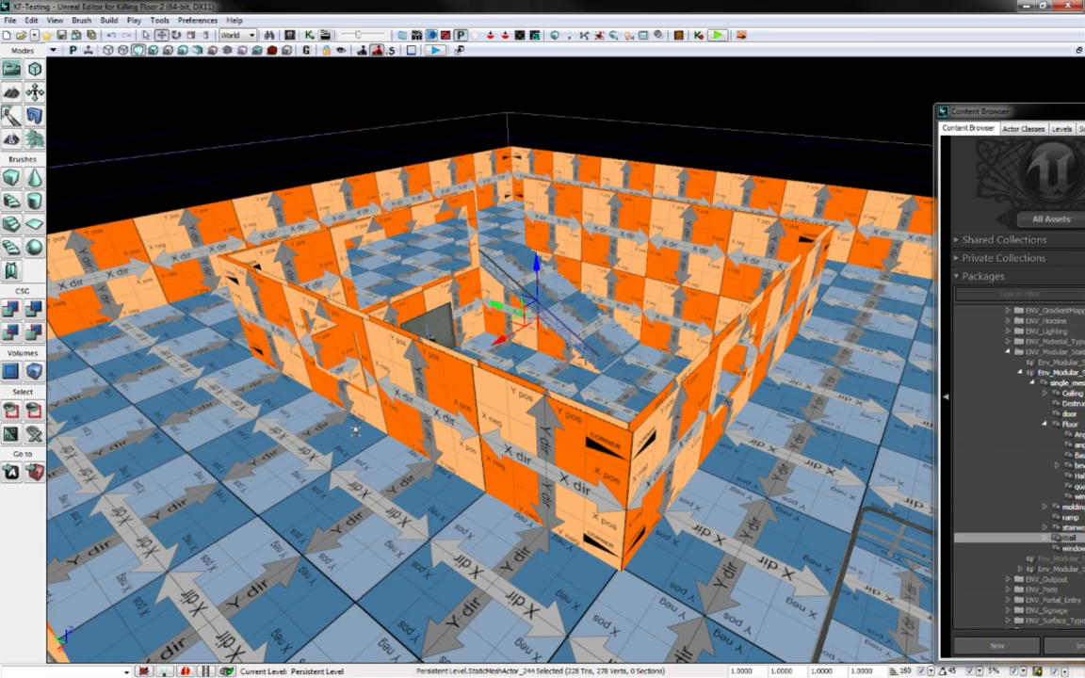
{"action": "right_click_drag", "start_coordinate": [505, 288], "coordinate": [640, 343]}
{"action": "right_click", "coordinate": [576, 363]}
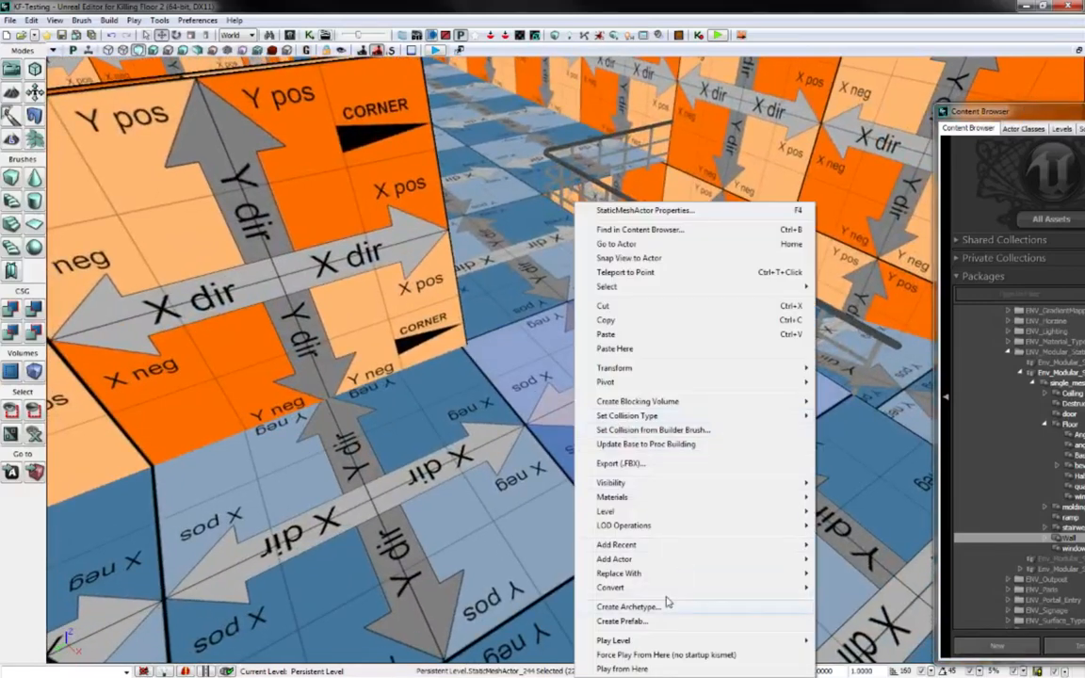
{"action": "left_click", "coordinate": [656, 669]}
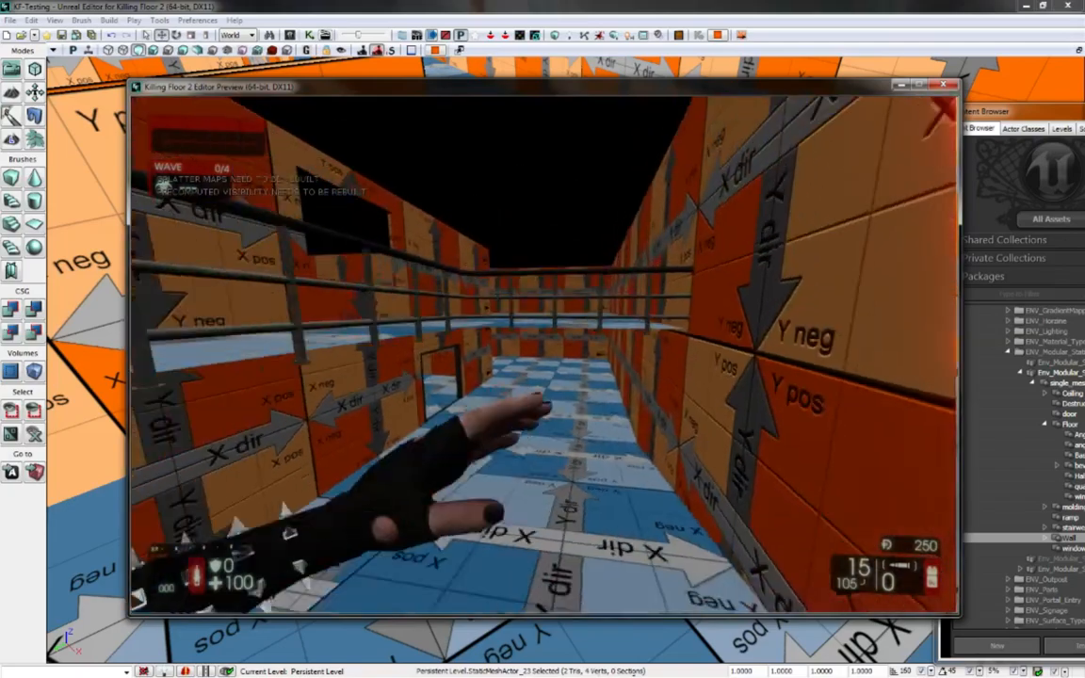
Walk and jump along the stair-opening railing in the playtest to check the railings and the drop to the ground floor
{"action": "key", "text": "w"}
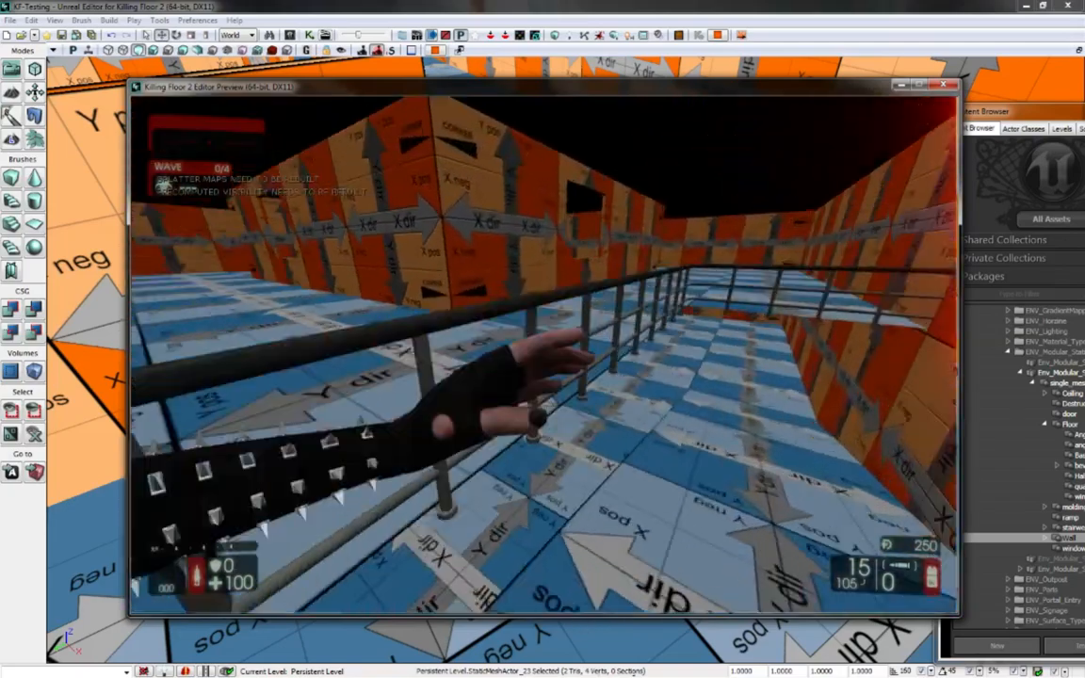
{"action": "key", "text": "s"}
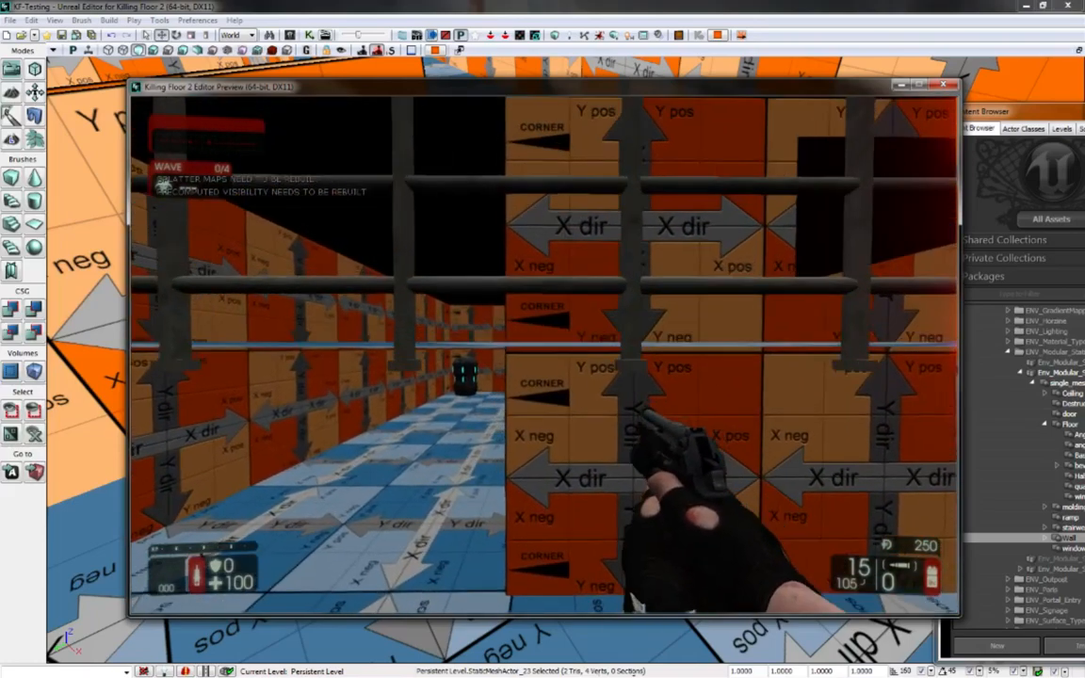
{"action": "key", "text": "space"}
{"action": "key", "text": "s"}
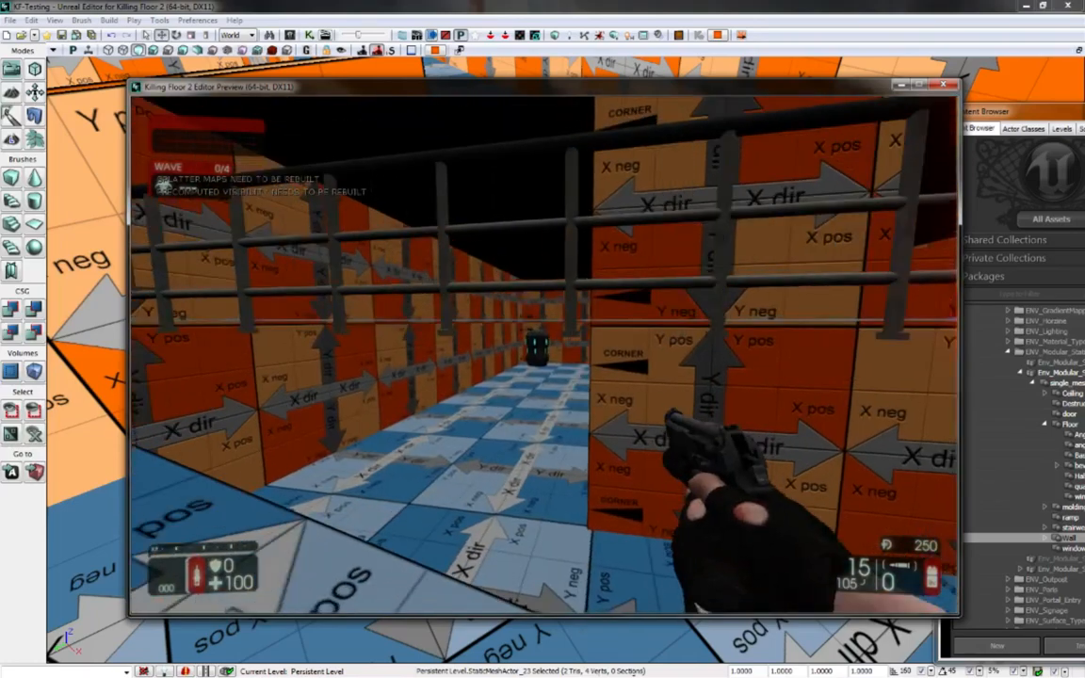
{"action": "key", "text": "w"}
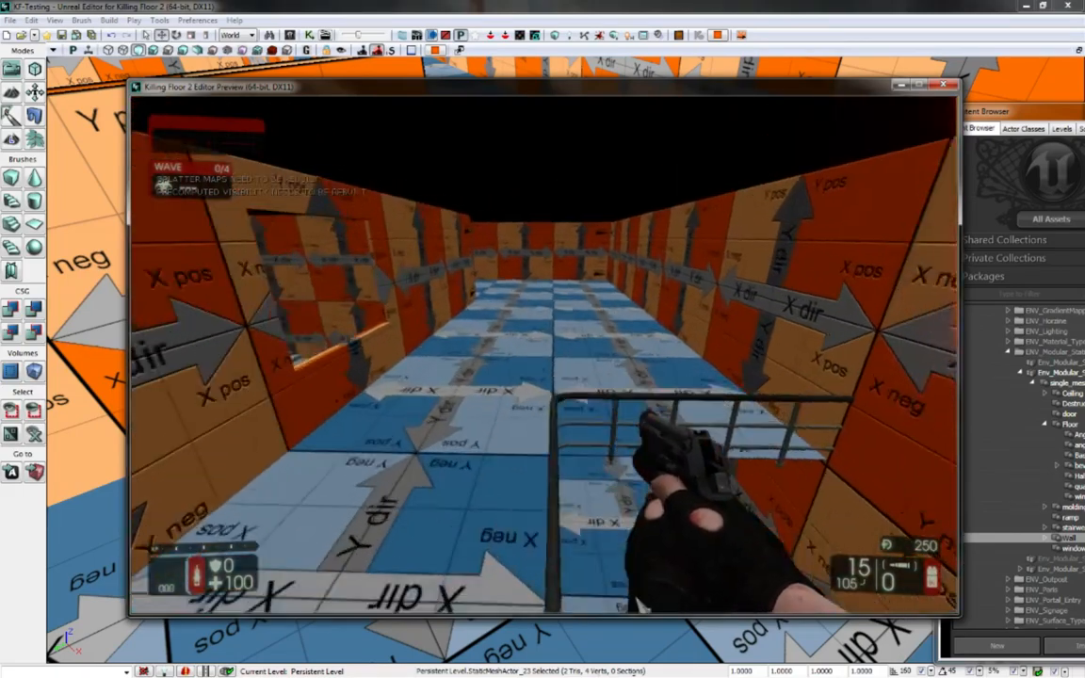
Tour the upper corridors past the window wall, go down to inspect the ground floor and its doors, and end the playtest
{"action": "key", "text": "w"}
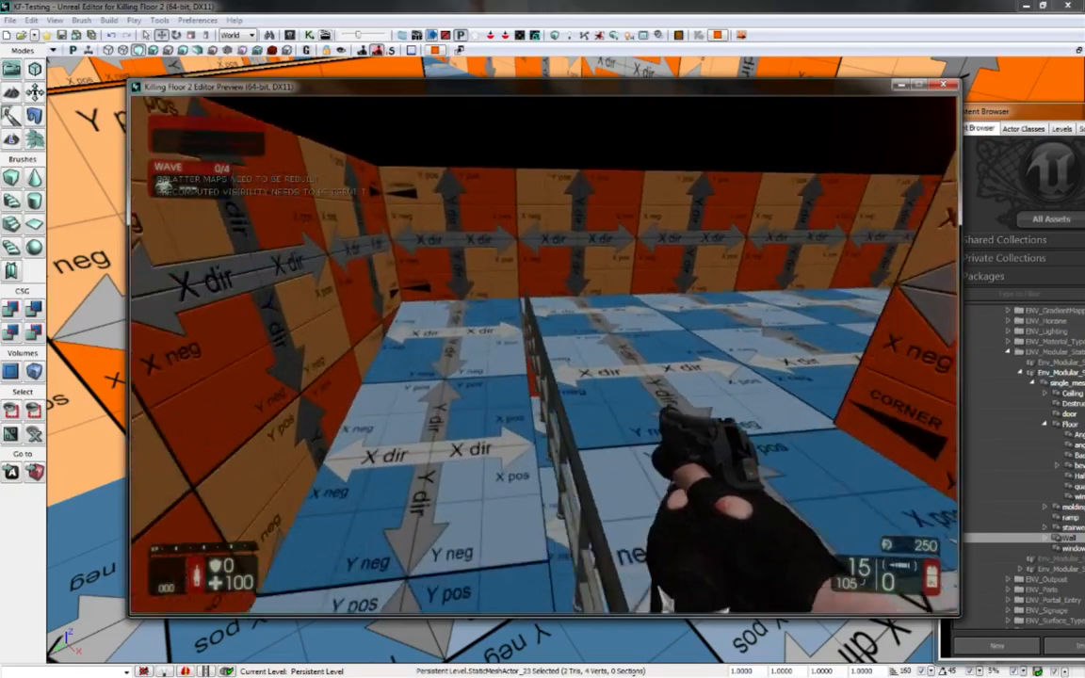
{"action": "key", "text": "w"}
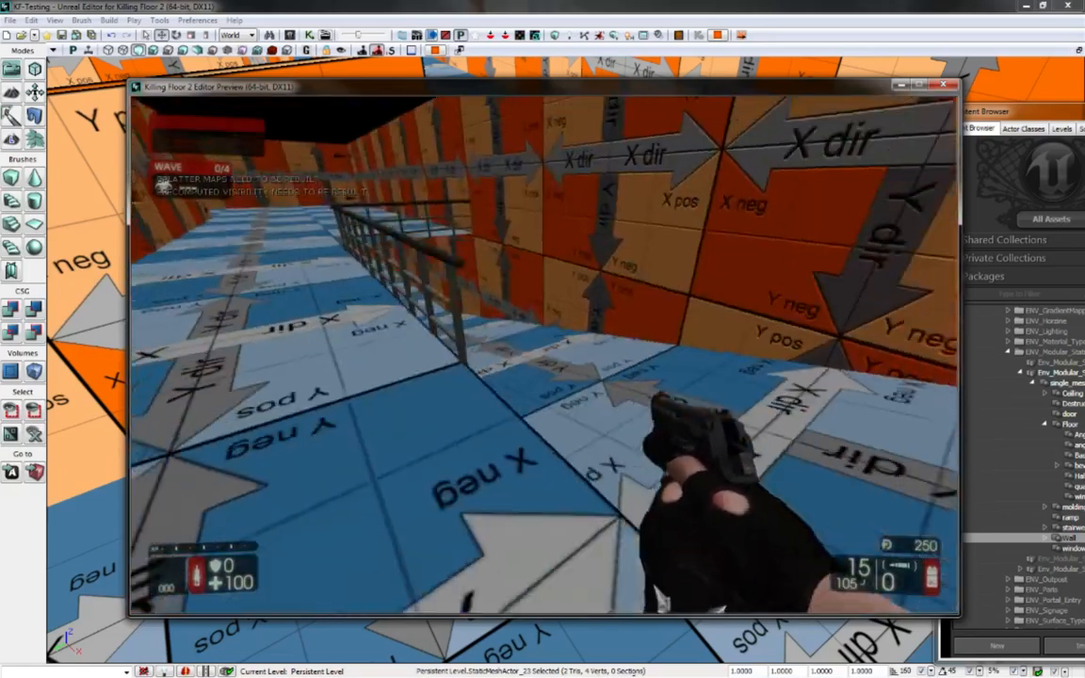
{"action": "key", "text": "w"}
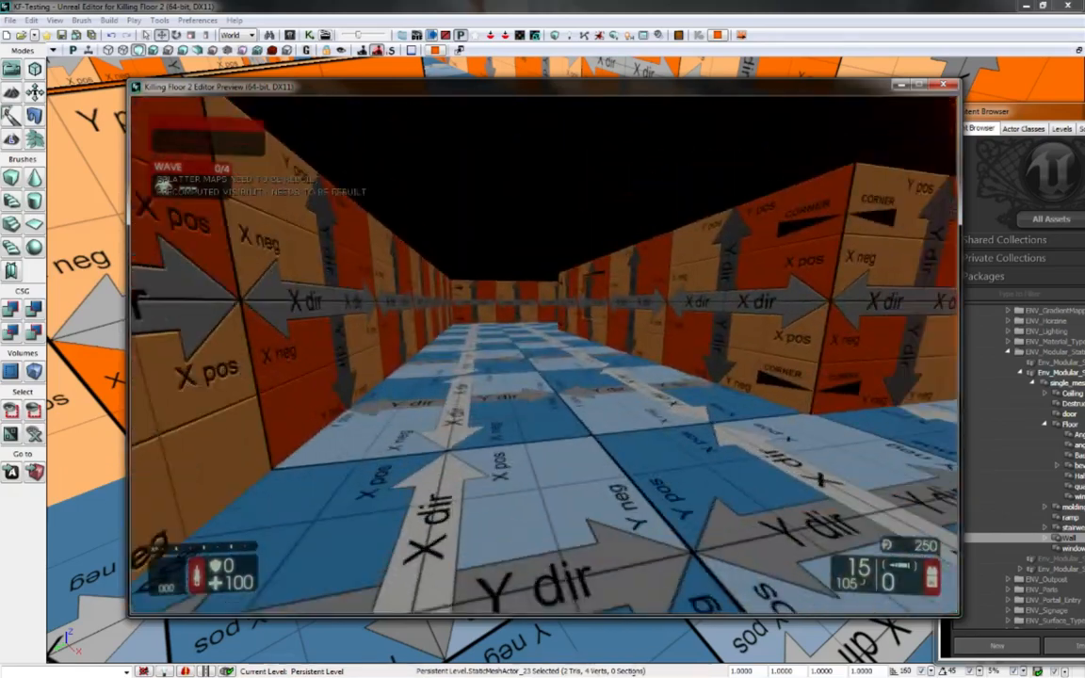
{"action": "key", "text": "w"}
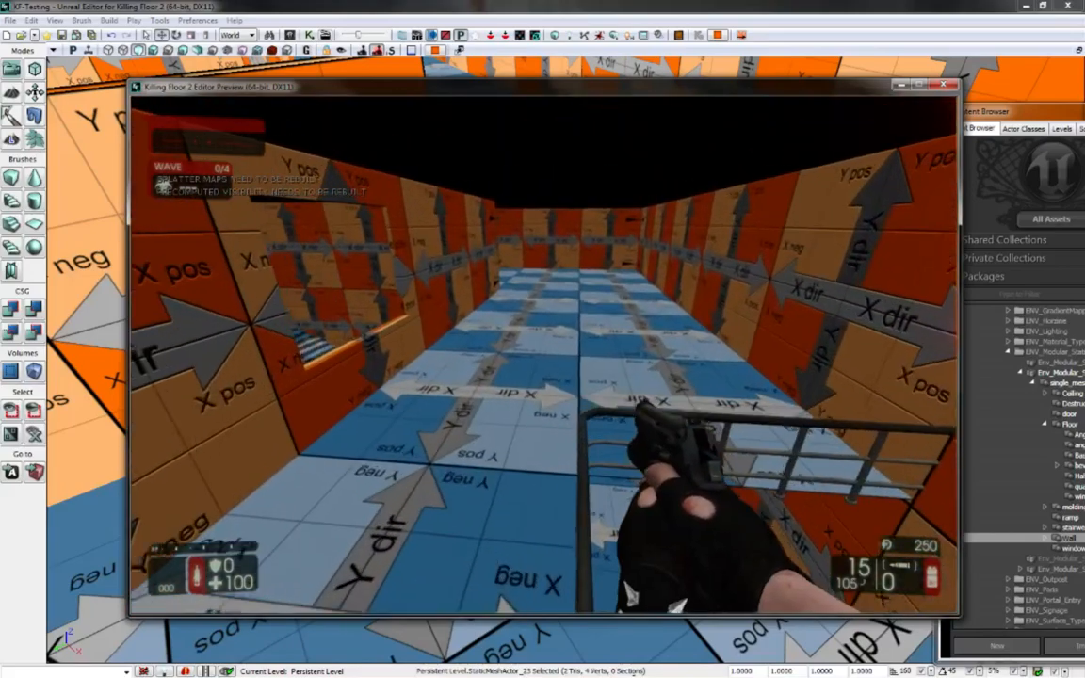
{"action": "key", "text": "w"}
{"action": "key", "text": "w"}
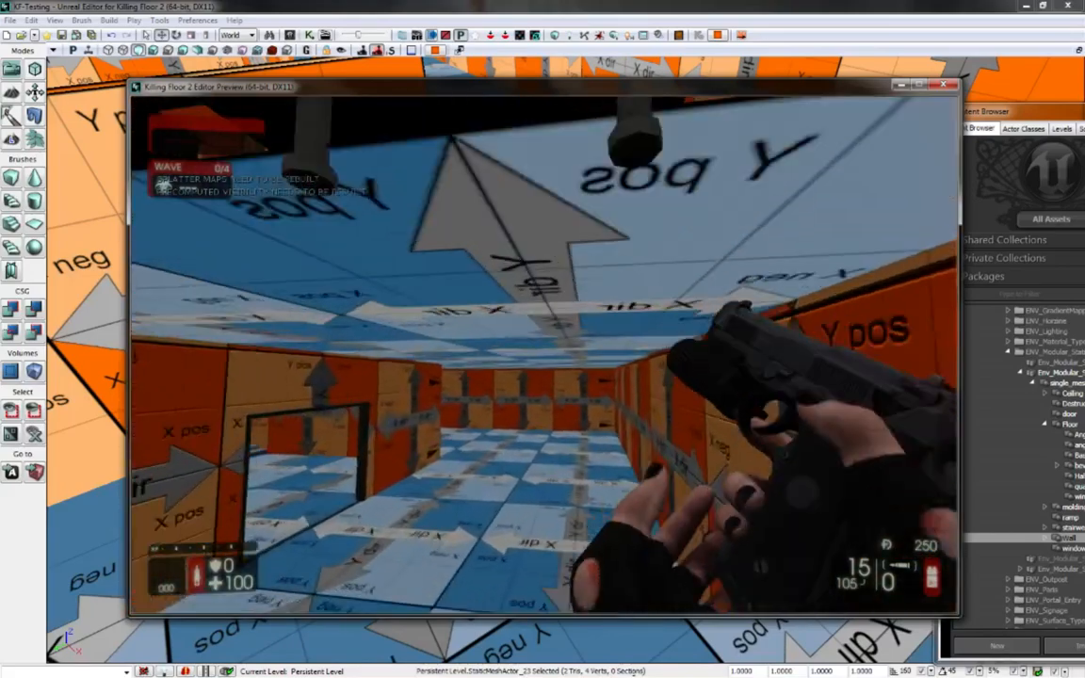
{"action": "key", "text": "s"}
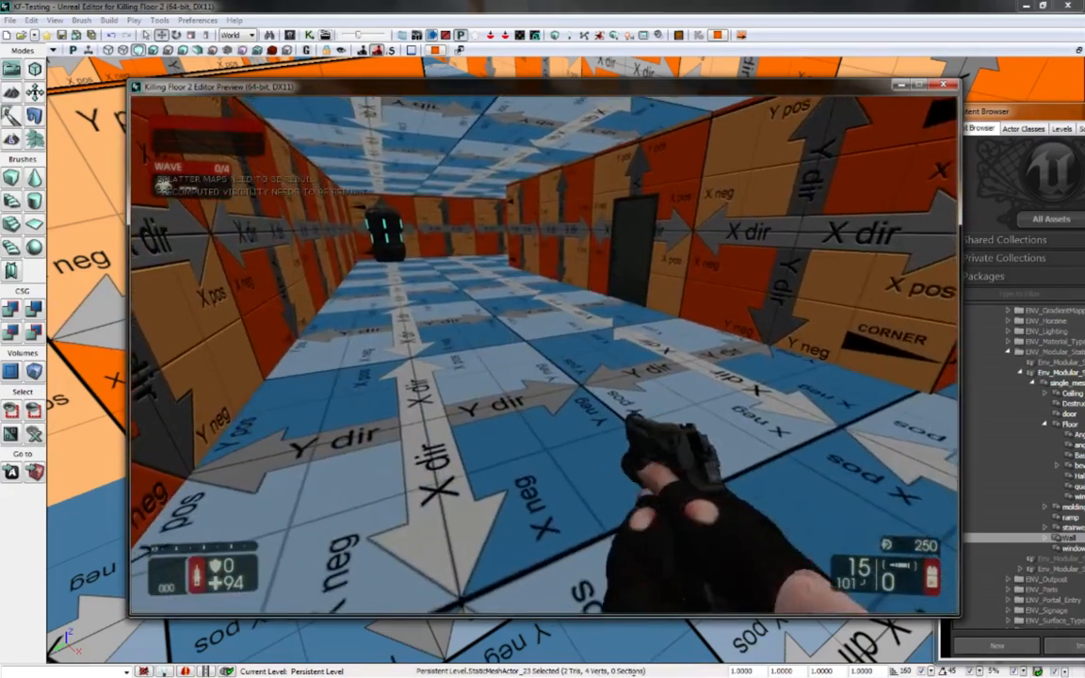
{"action": "key", "text": "Escape"}
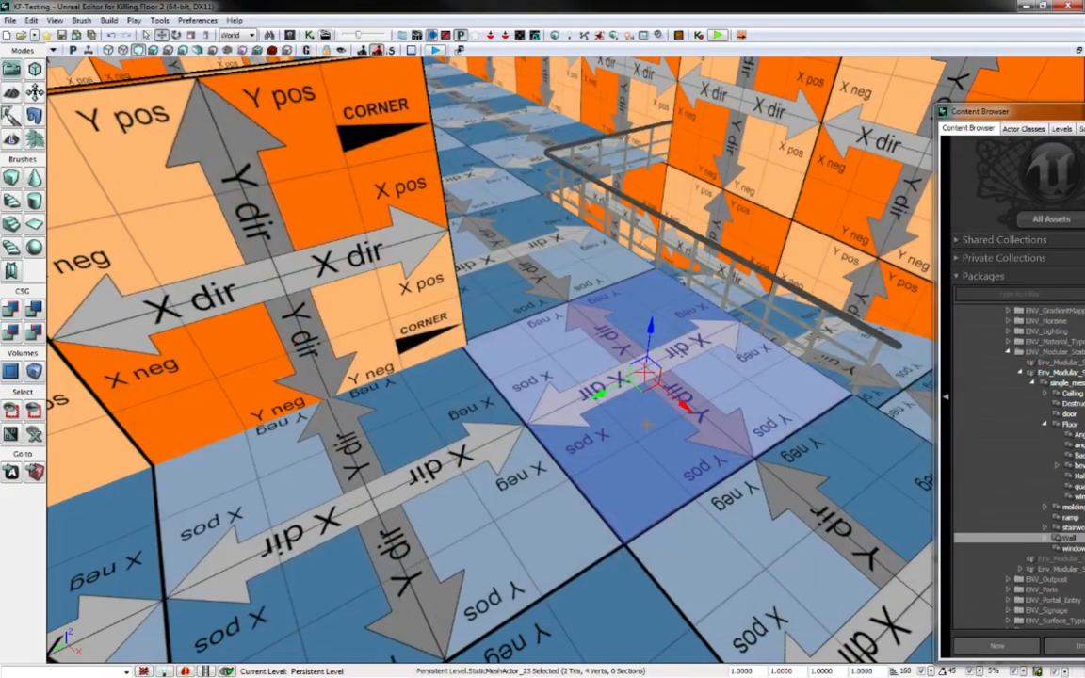